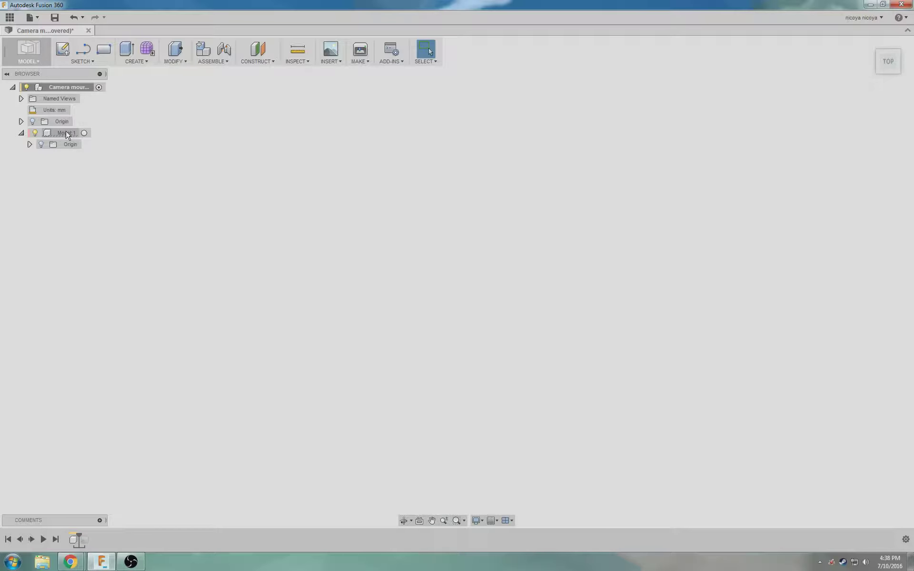
Step: Activate the Mount component and delete its old IMG_0361 canvas feature from the design history
left_click(87, 133)
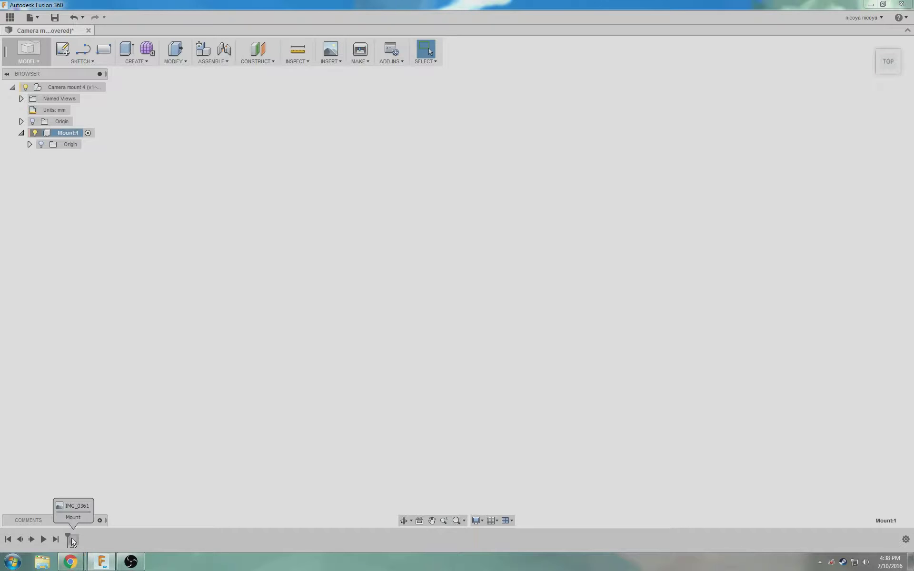
left_click_drag(68, 539, 77, 539)
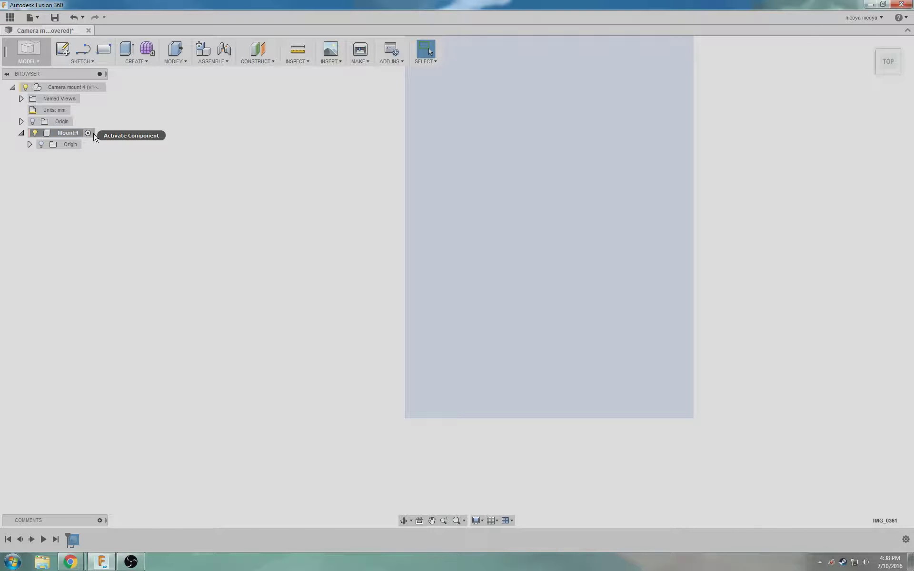
right_click(74, 540)
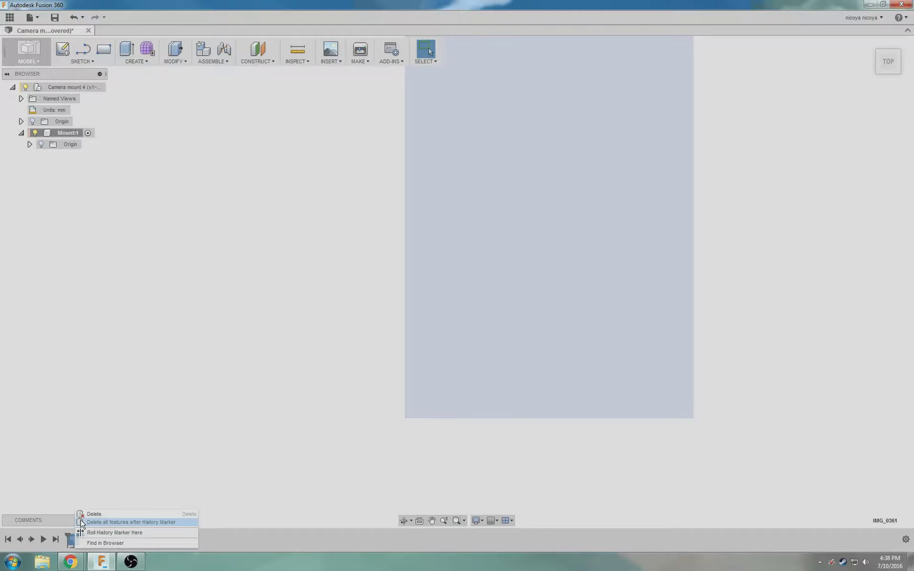
left_click(83, 524)
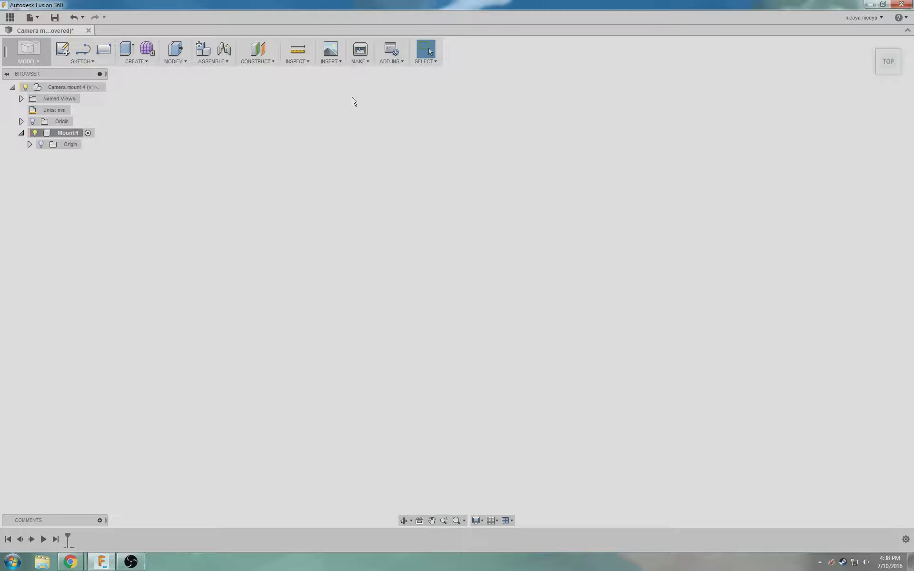
Step: Show the layout grid and attach IMG_0361.JPG as a canvas on the horizontal origin plane, rotated 90 degrees
left_click(491, 521)
left_click(509, 460)
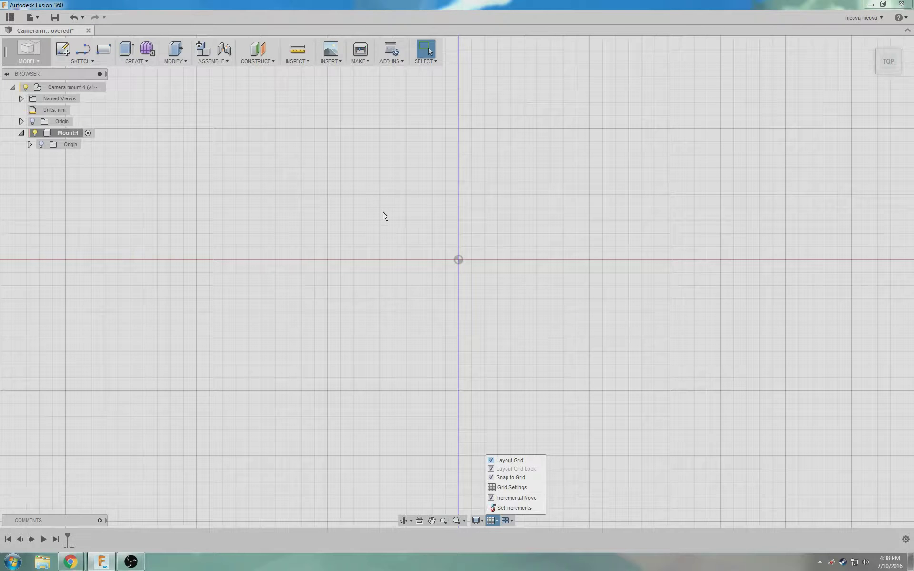
left_click(330, 49)
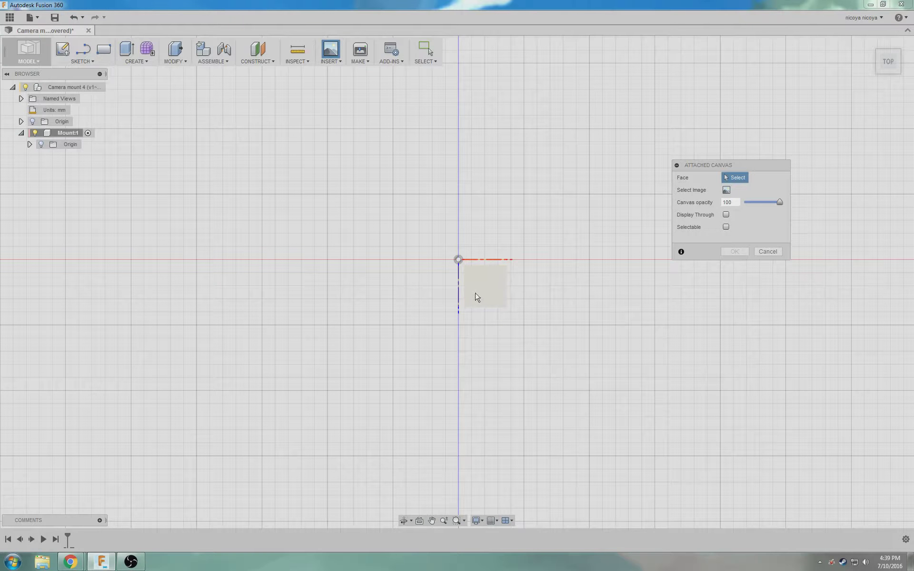
left_click(492, 302)
left_click(727, 190)
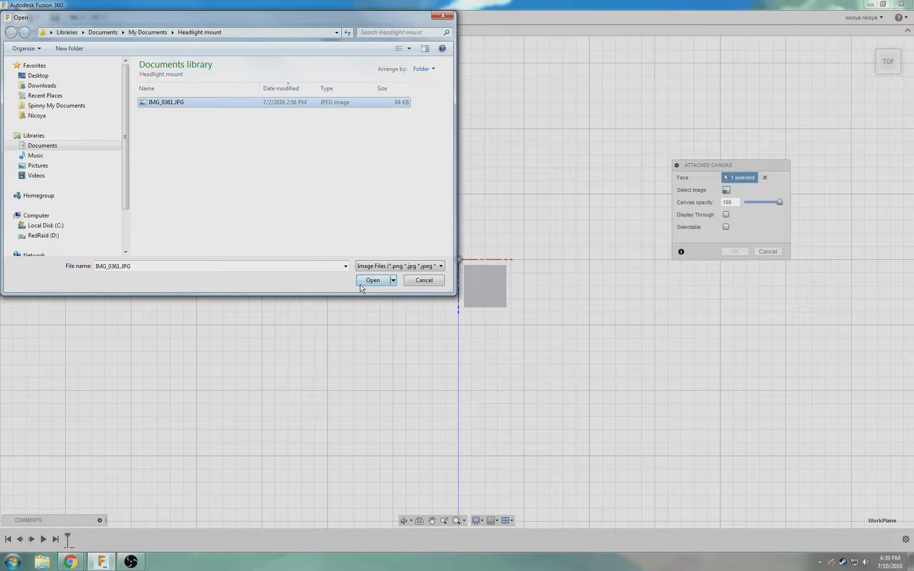
left_click(373, 280)
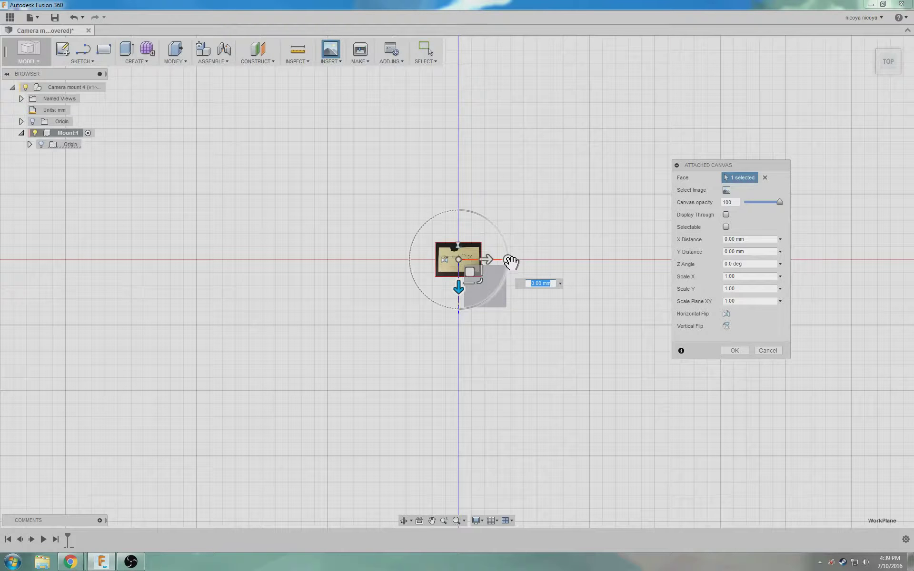
left_click_drag(507, 259, 460, 203)
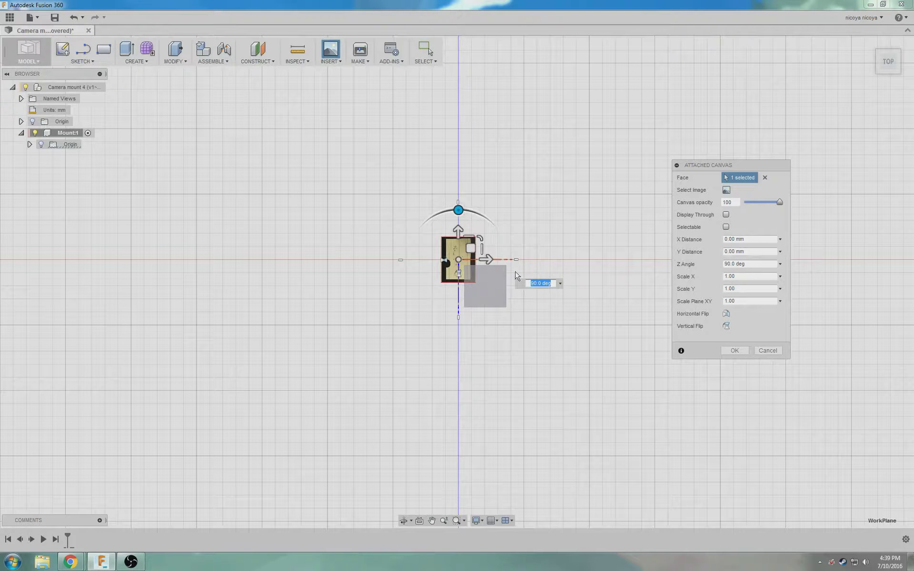
left_click(735, 350)
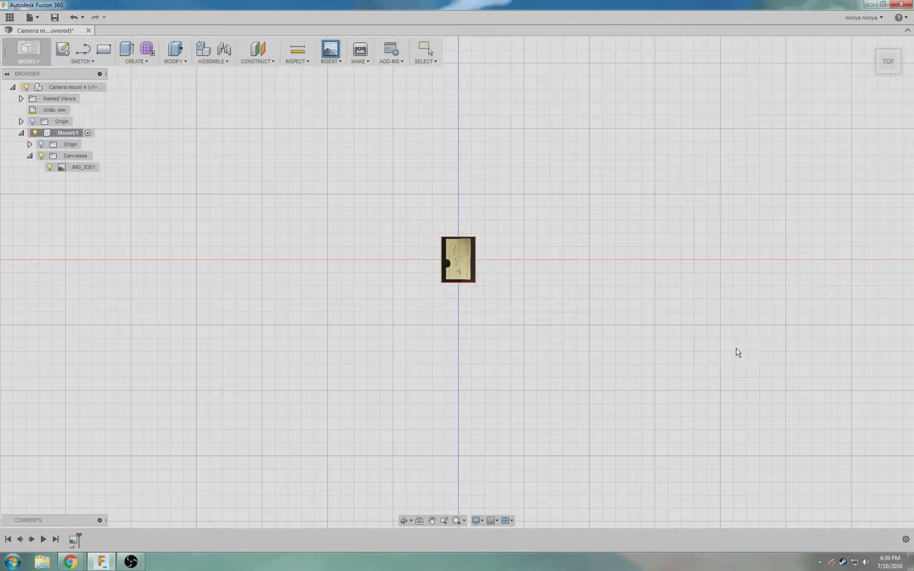
Step: Calibrate the IMG_0361 canvas by setting the distance between the two edges of the card's rounded notch to 25 mm
scroll(388, 249, "down", 2)
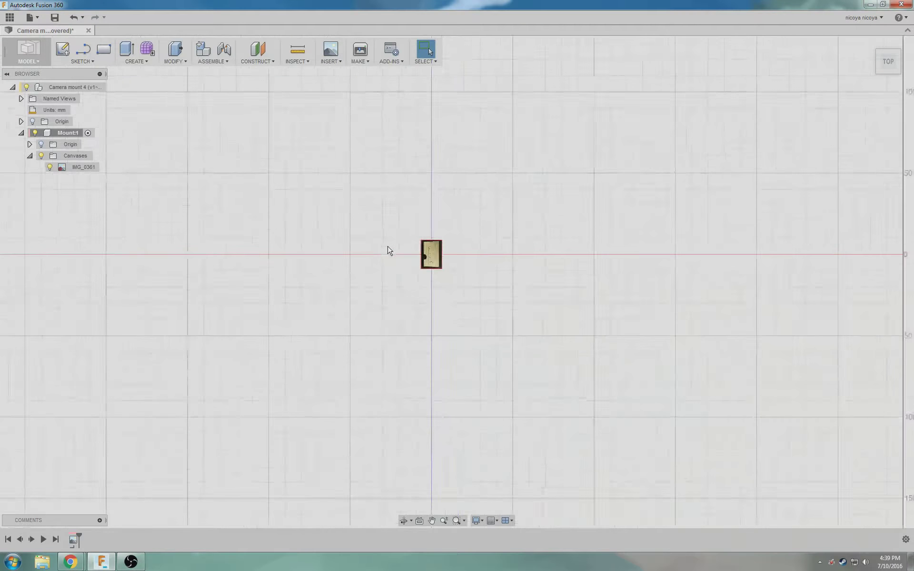
scroll(410, 265, "up", 6)
scroll(509, 279, "up", 5)
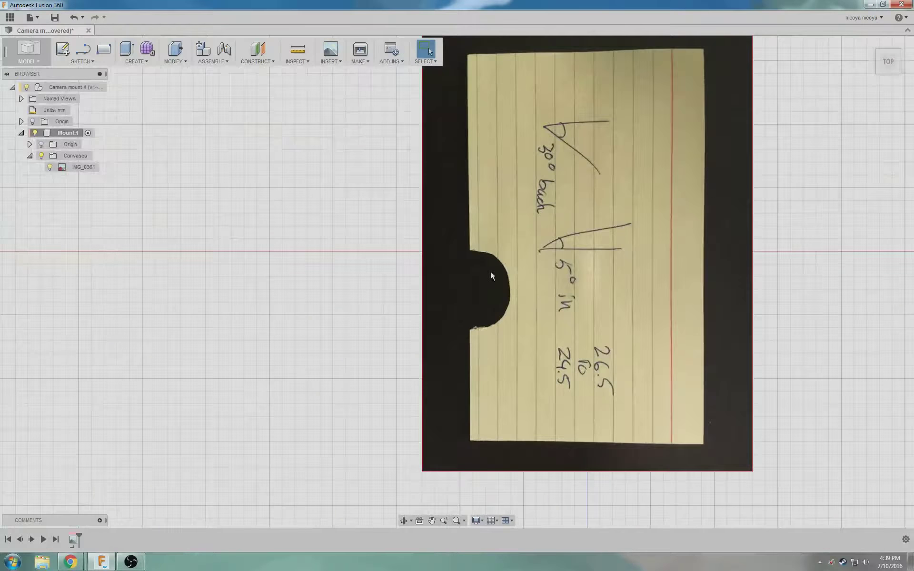
right_click(75, 167)
left_click(96, 189)
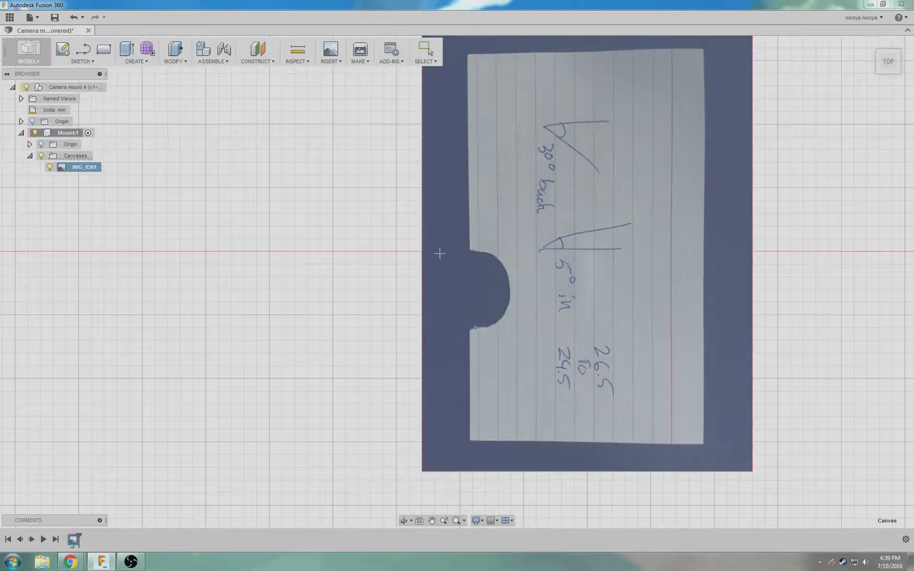
left_click(483, 252)
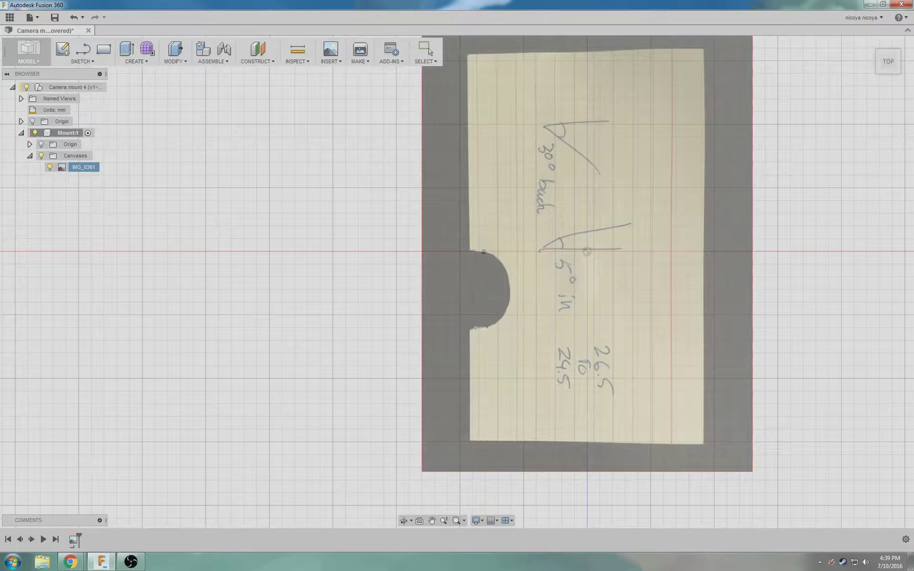
left_click(485, 328)
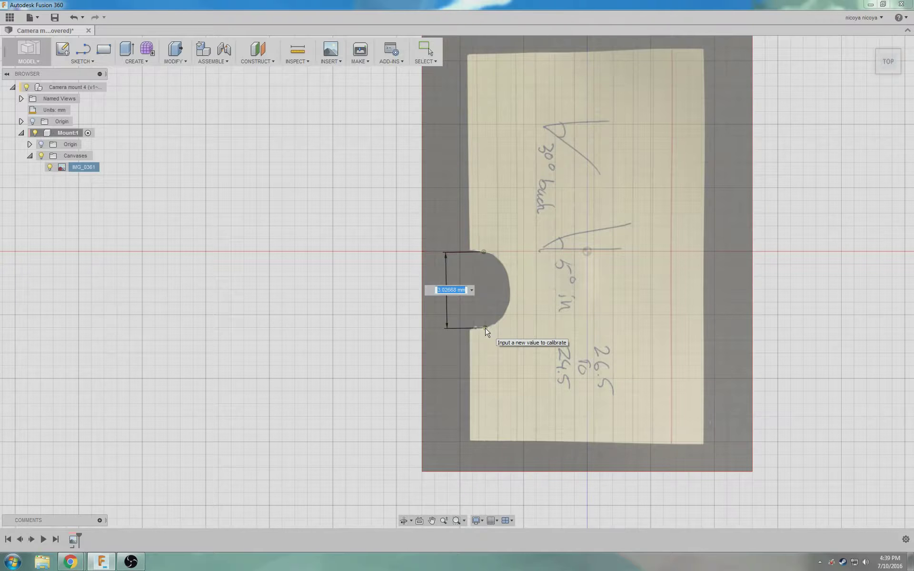
type("25")
key("Return")
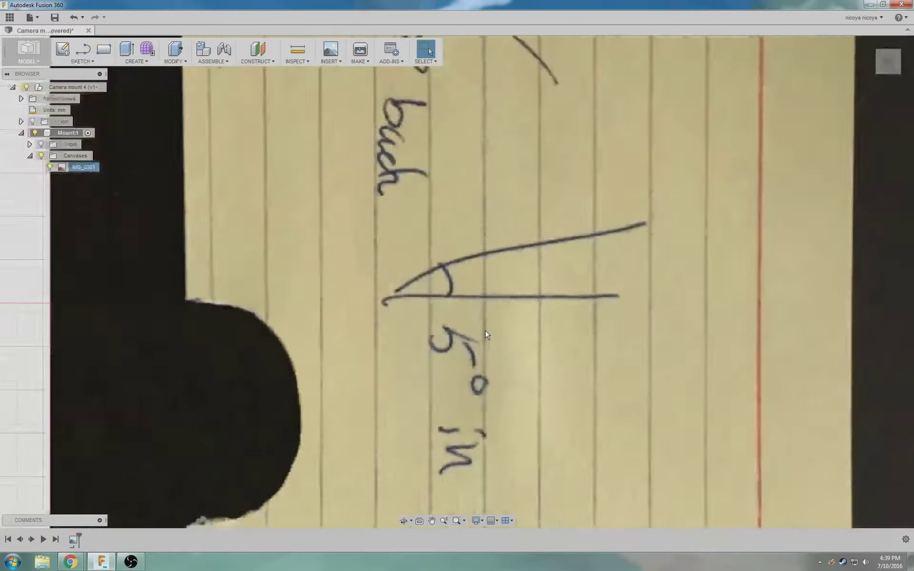
Step: Edit the IMG_0361 canvas feature and set the canvas opacity to 50
scroll(493, 342, "up", 5)
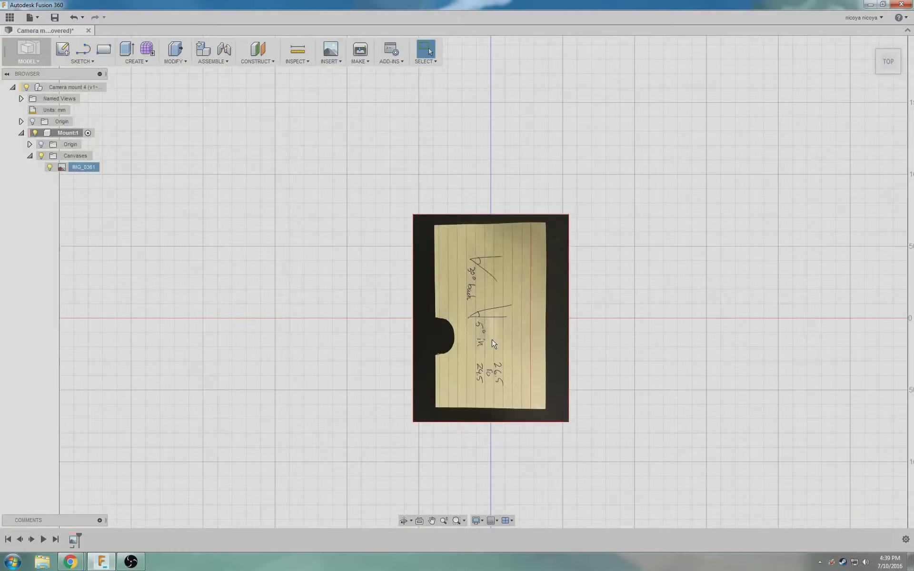
left_click(83, 167)
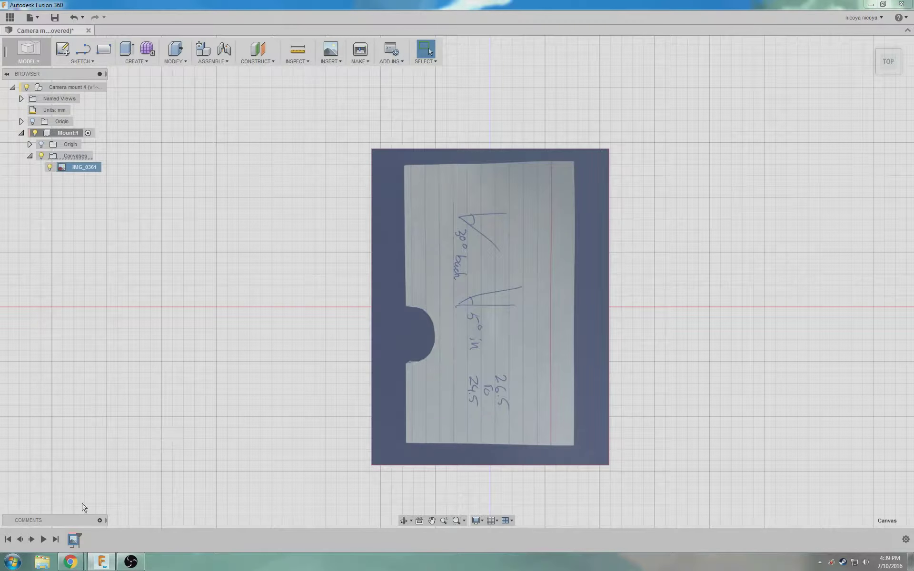
double_click(73, 539)
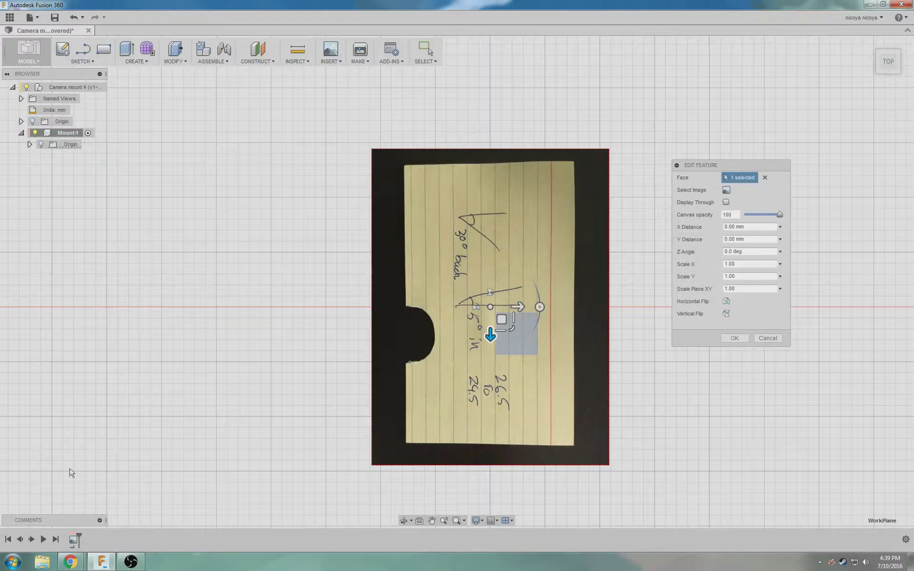
left_click_drag(743, 166, 864, 163)
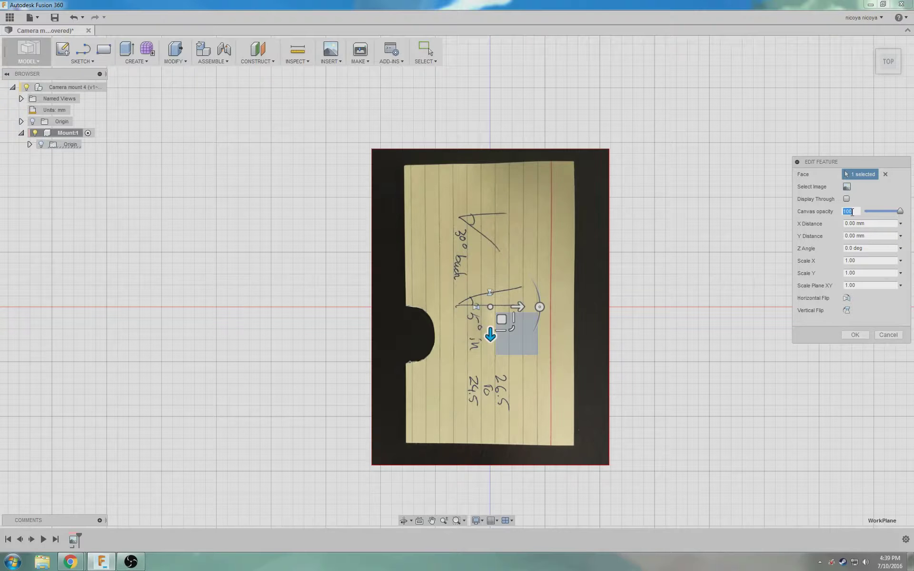
key("Return")
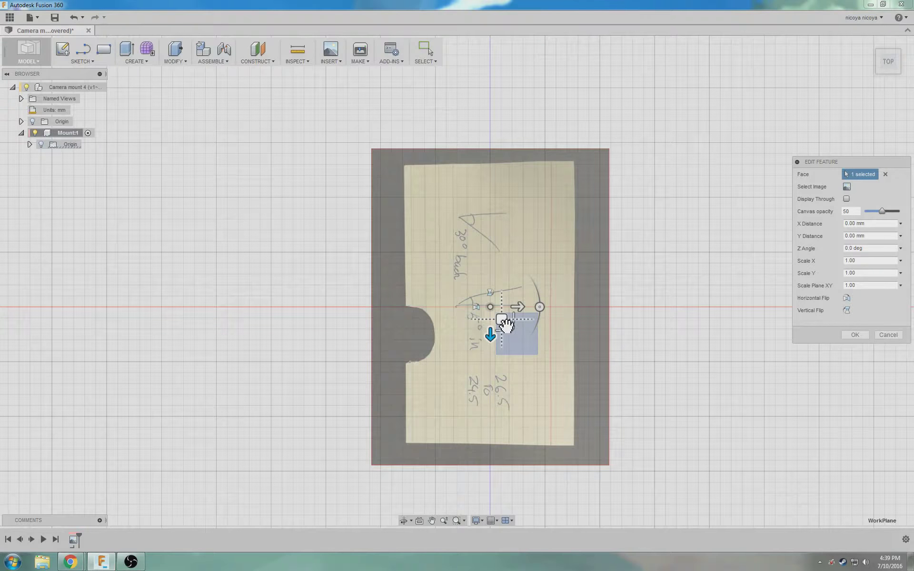
Step: Move the canvas to about X -12.6 mm and Y 34.4 mm so the card's notch is centred vertically on the origin
left_click_drag(502, 323, 576, 300)
scroll(512, 311, "up", 10)
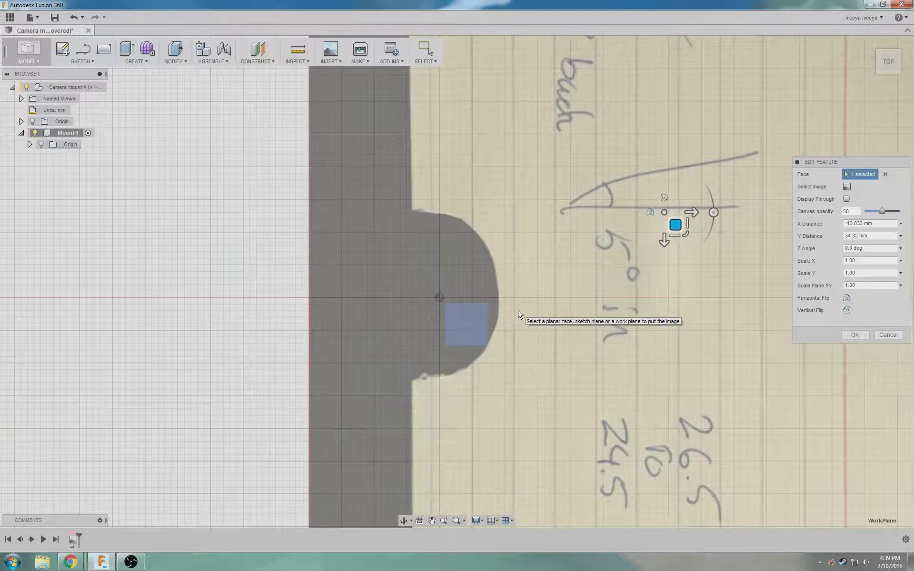
left_click_drag(676, 226, 679, 231)
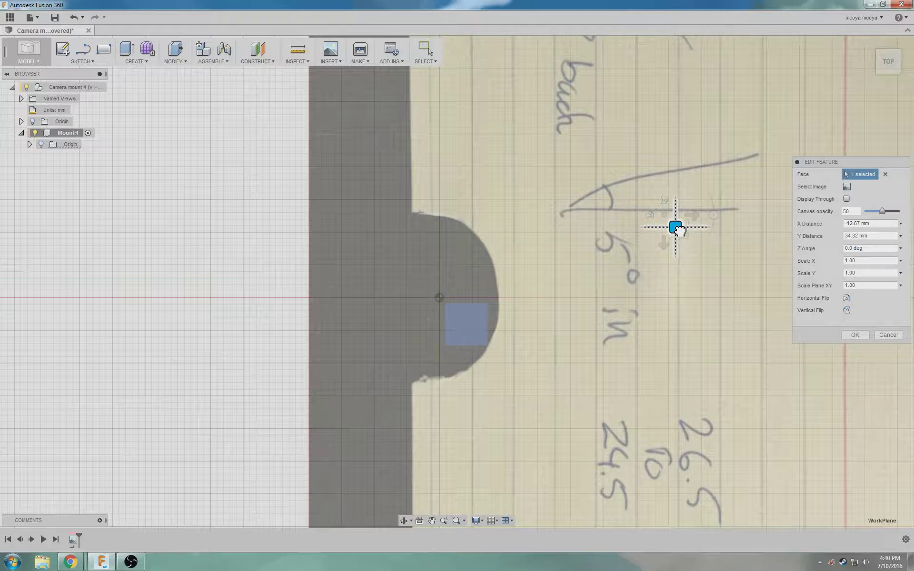
left_click_drag(680, 231, 680, 231)
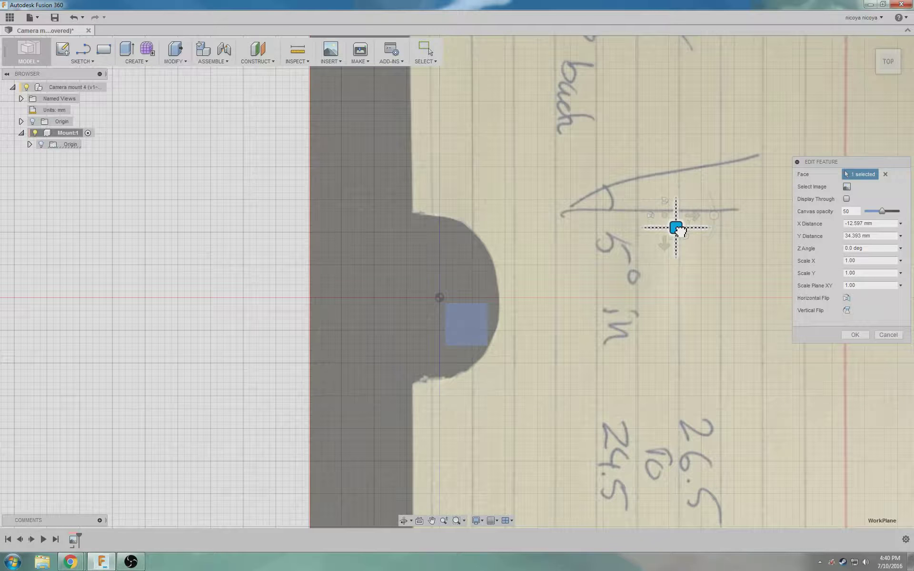
left_click_drag(680, 231, 680, 231)
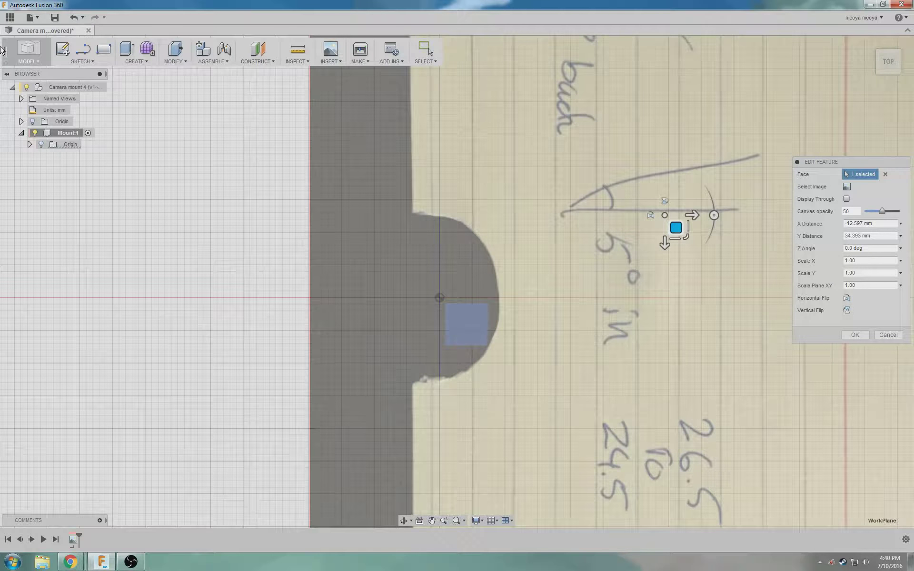
Step: Open the Camera mount 3 design from the project, declining its recovery file, for reference
left_click(10, 17)
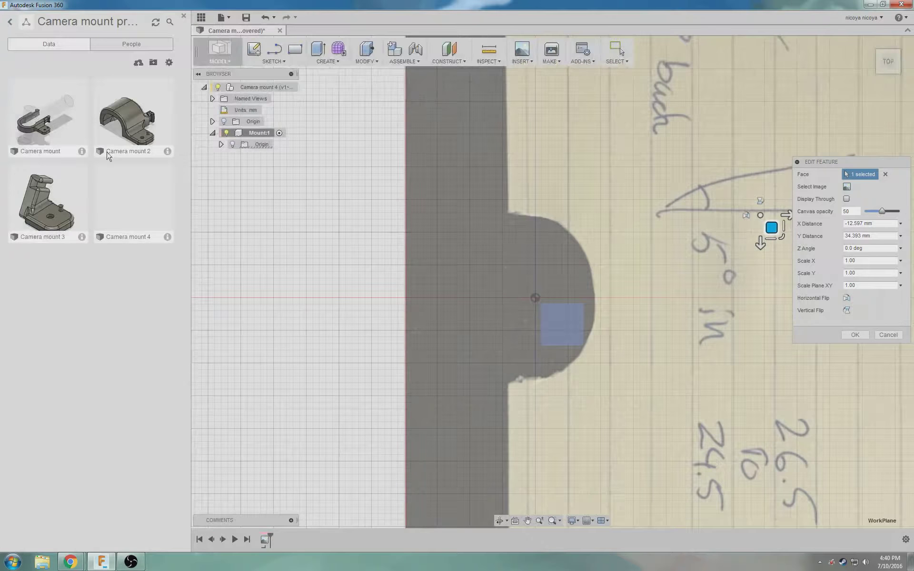
double_click(65, 201)
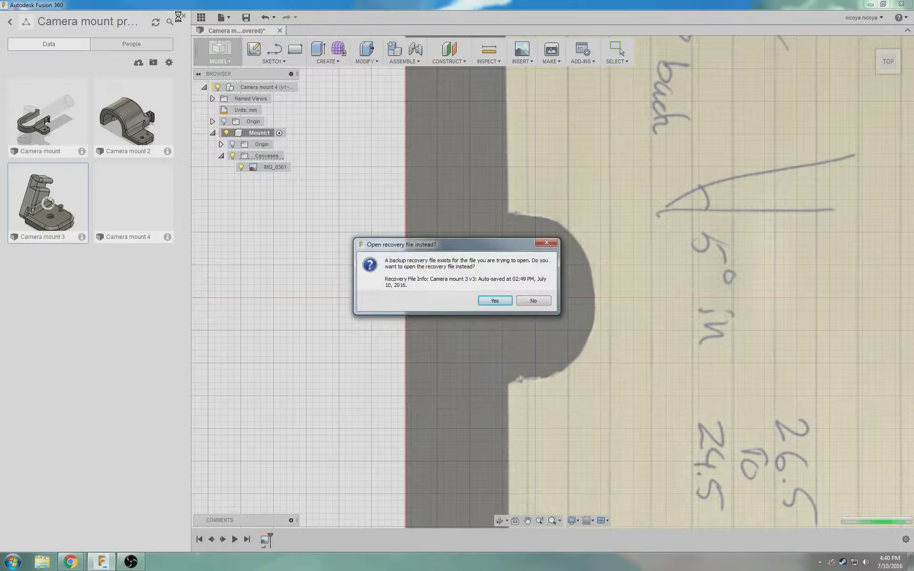
left_click(533, 301)
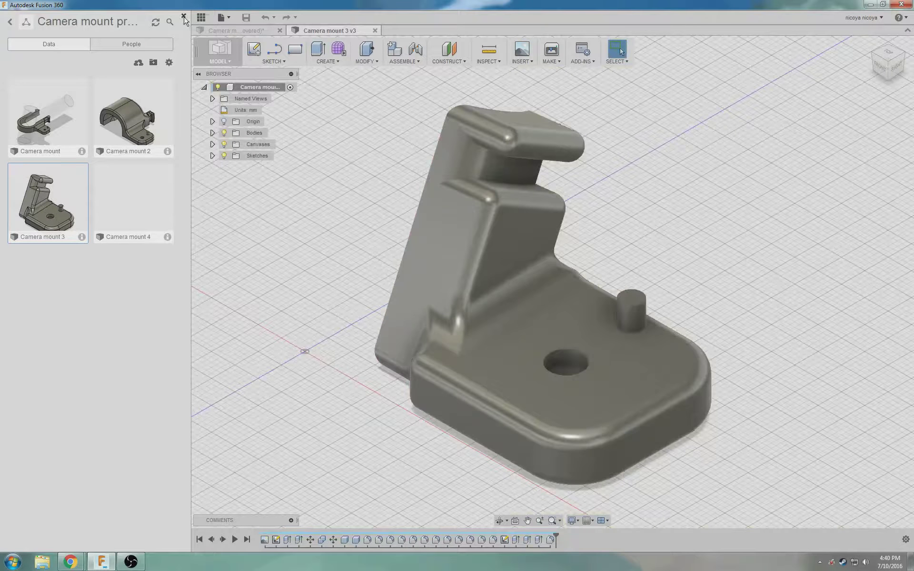
left_click(183, 16)
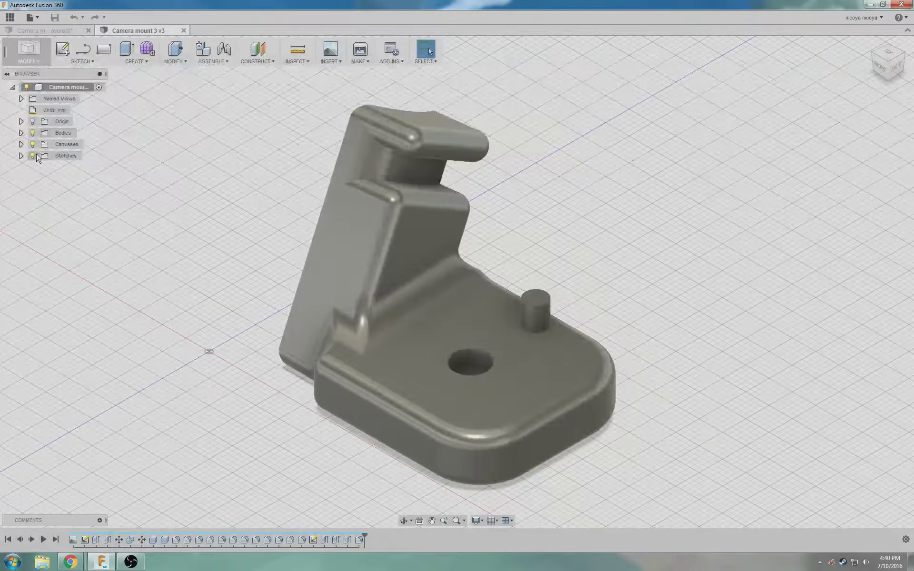
Step: Open Sketch2 of Camera mount 3, check the inner ellipse's horizontal axis length, and return to the Camera mount 4 design
left_click(21, 156)
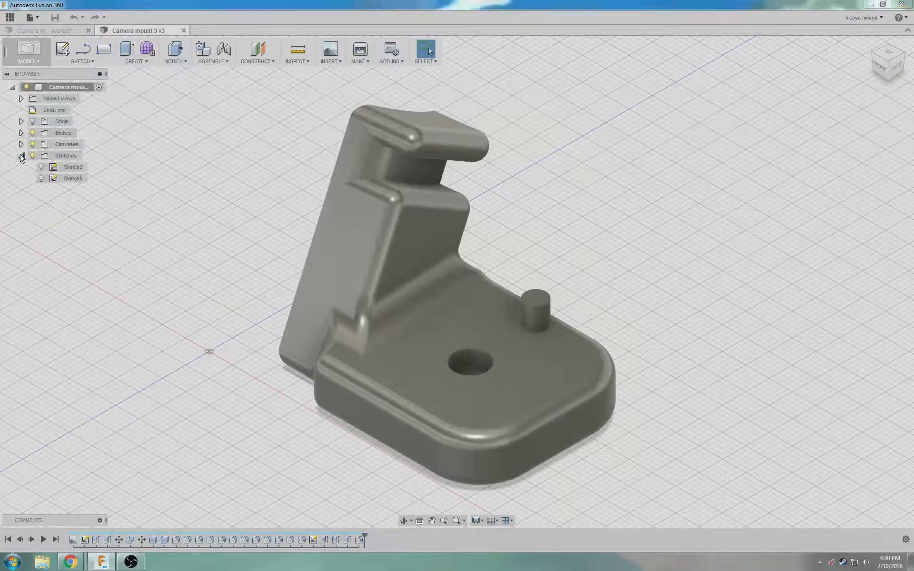
double_click(67, 168)
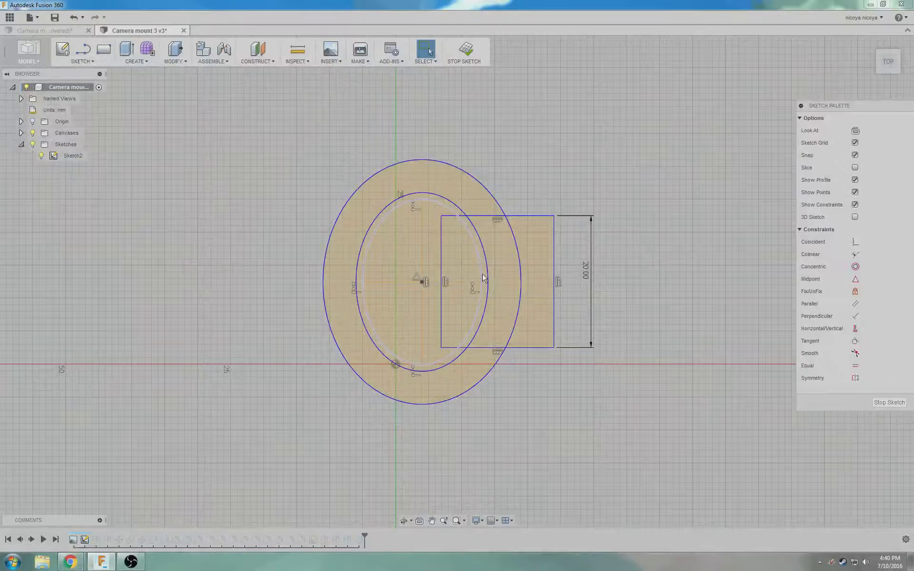
left_click(477, 282)
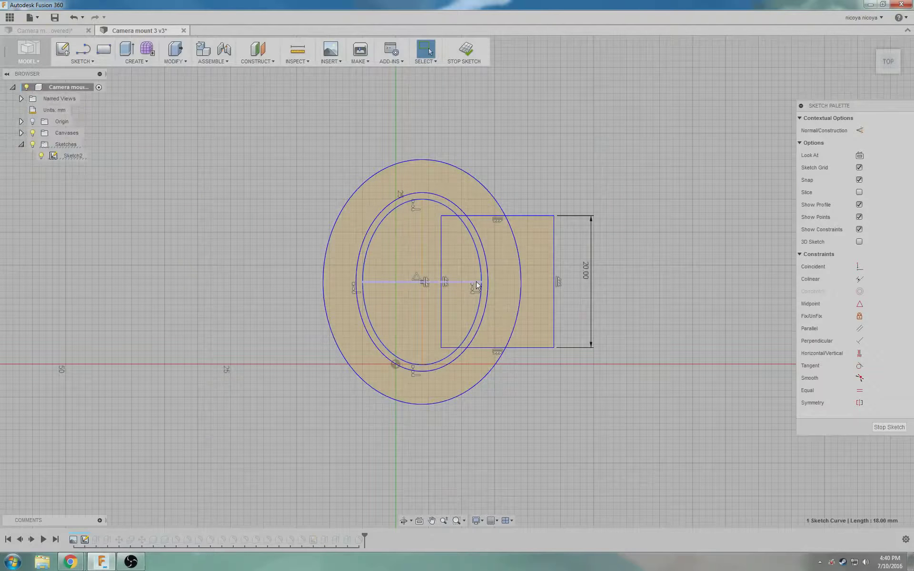
key("d")
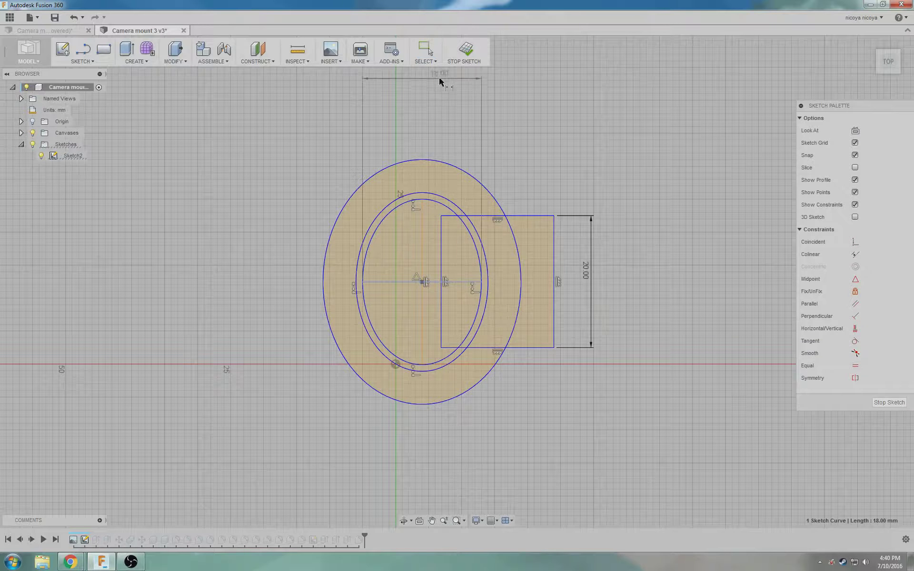
key("Escape")
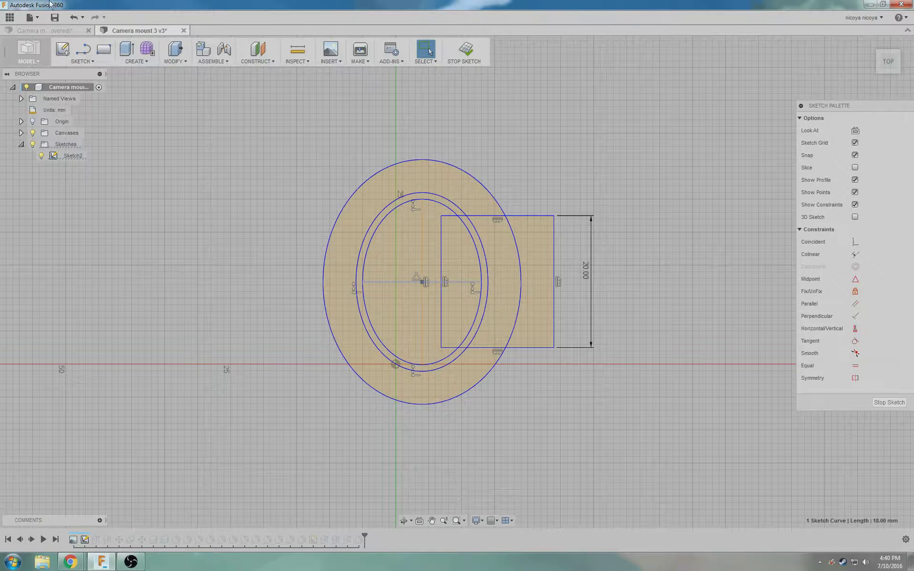
left_click(55, 31)
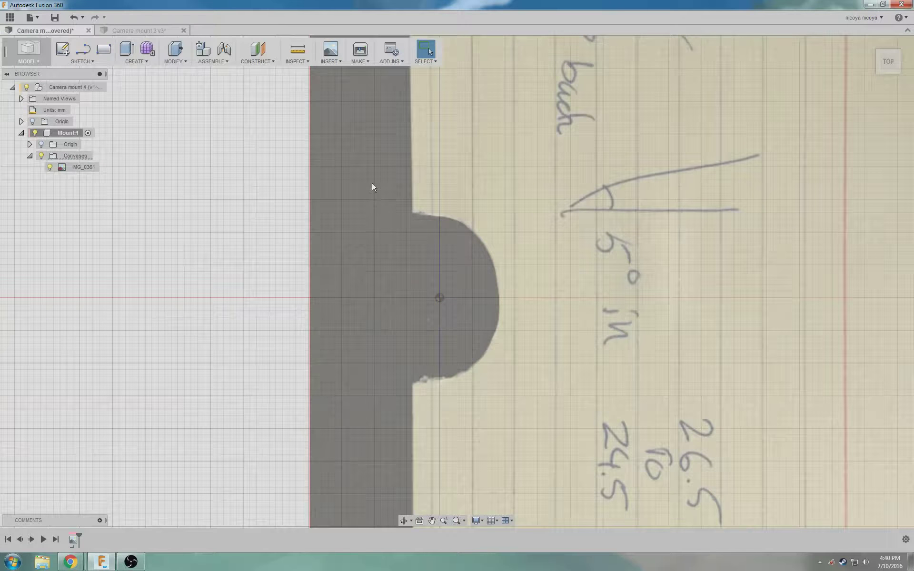
Step: Start a sketch on the horizontal origin plane and draw an ellipse with a 25 mm vertical axis and an 18 mm horizontal axis
left_click(61, 49)
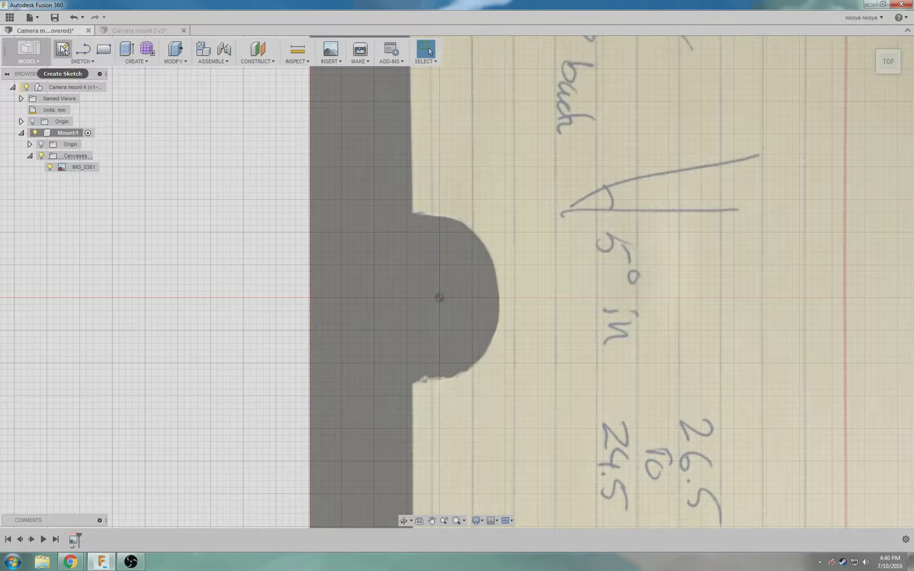
left_click(466, 323)
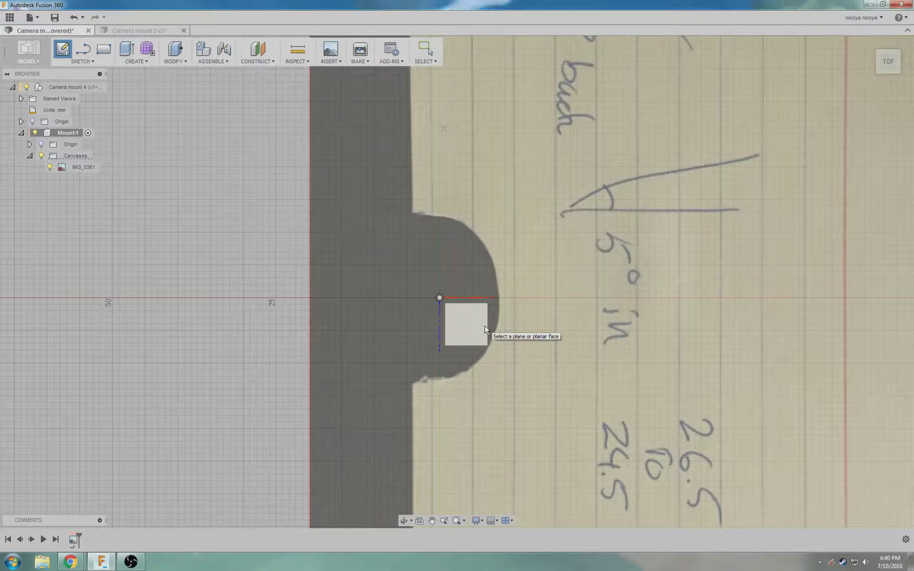
left_click(469, 322)
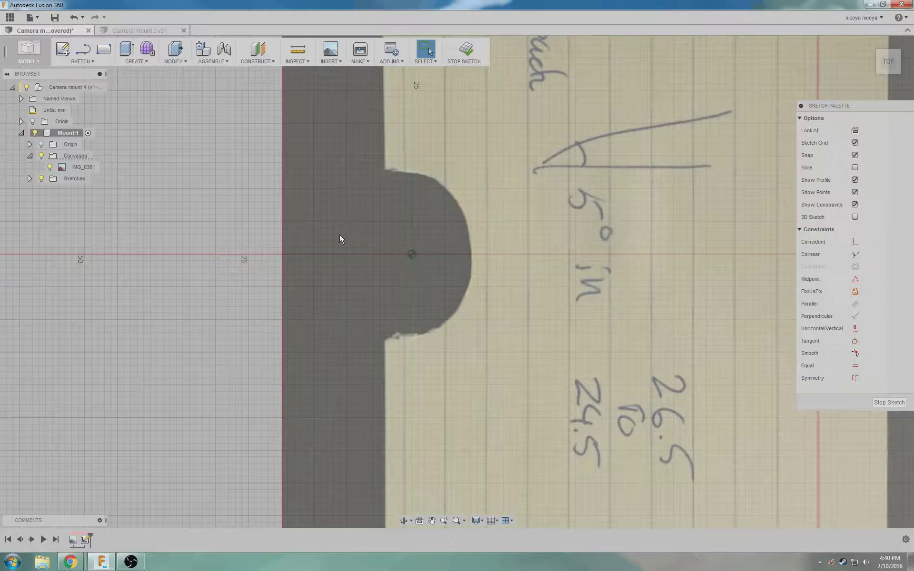
left_click(82, 62)
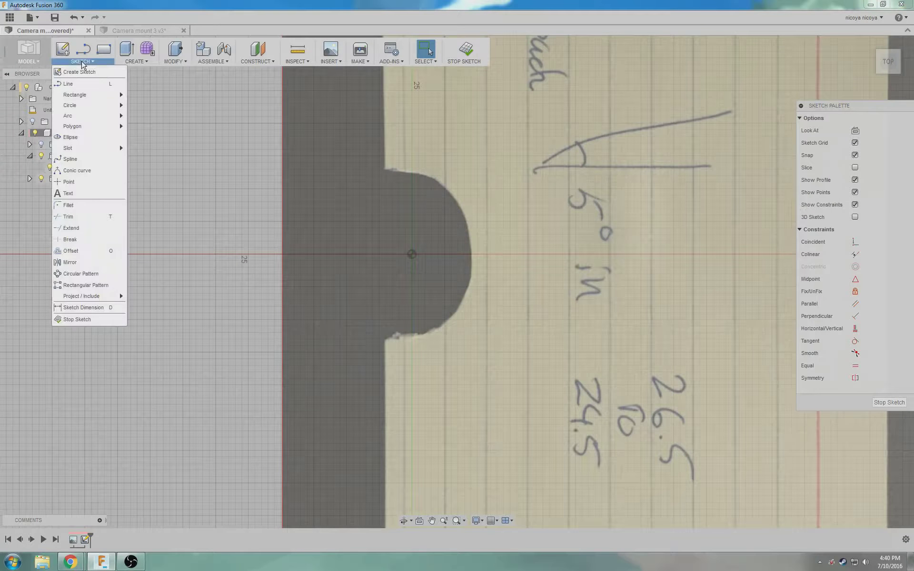
left_click(70, 137)
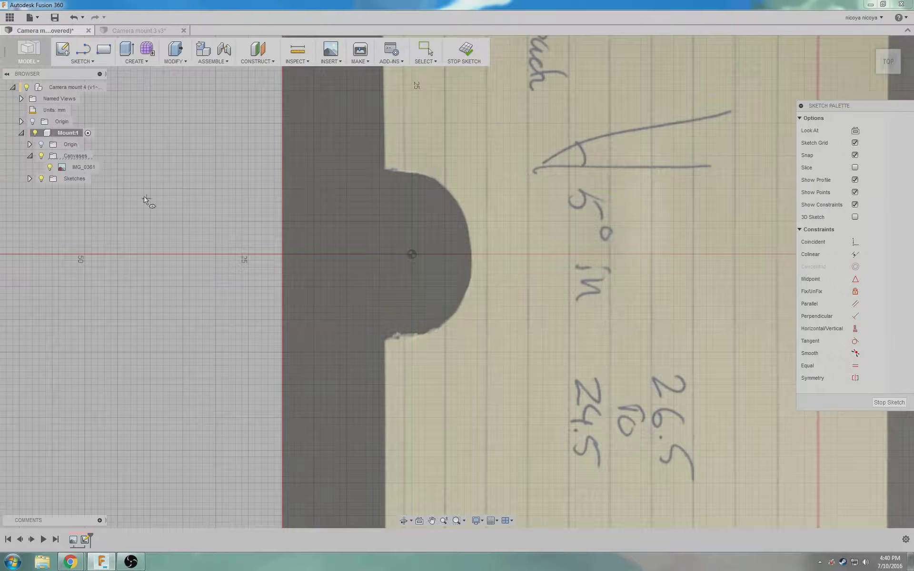
left_click(444, 280)
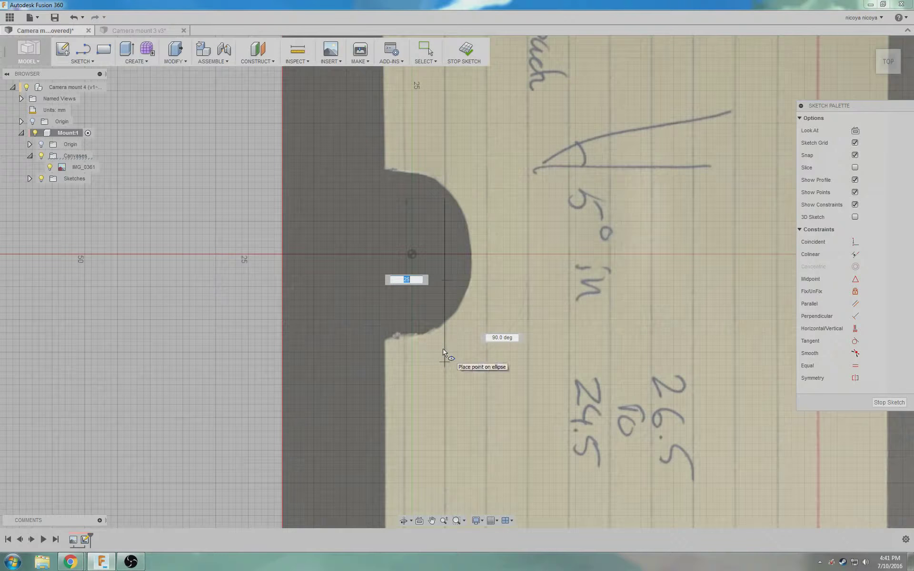
left_click(445, 362)
type("18")
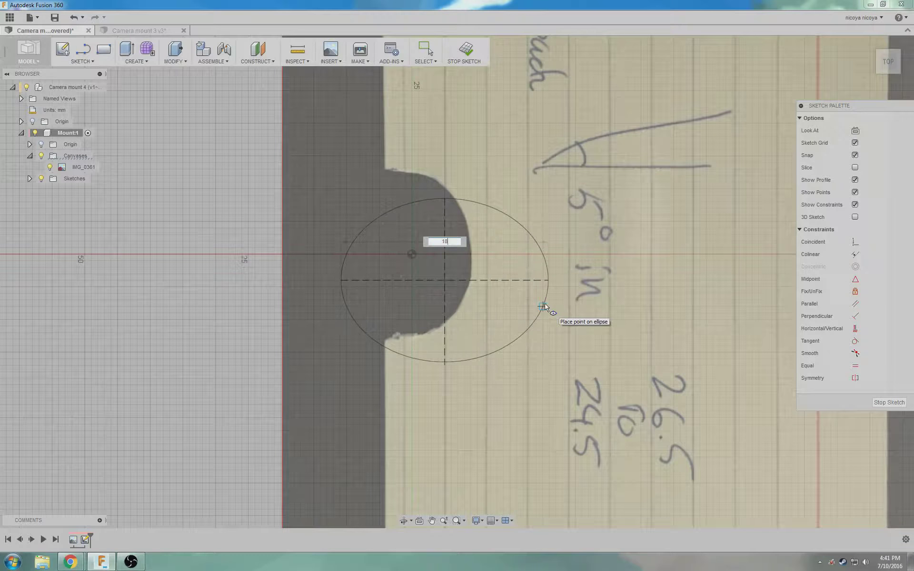
key("Return")
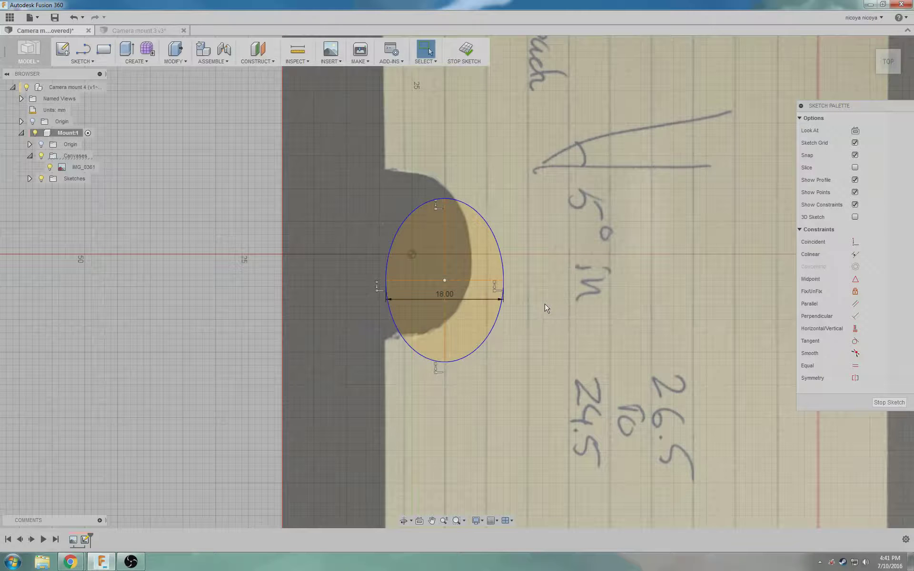
Step: Make the ellipse's centre coincident with the origin
left_click(855, 242)
left_click(505, 276)
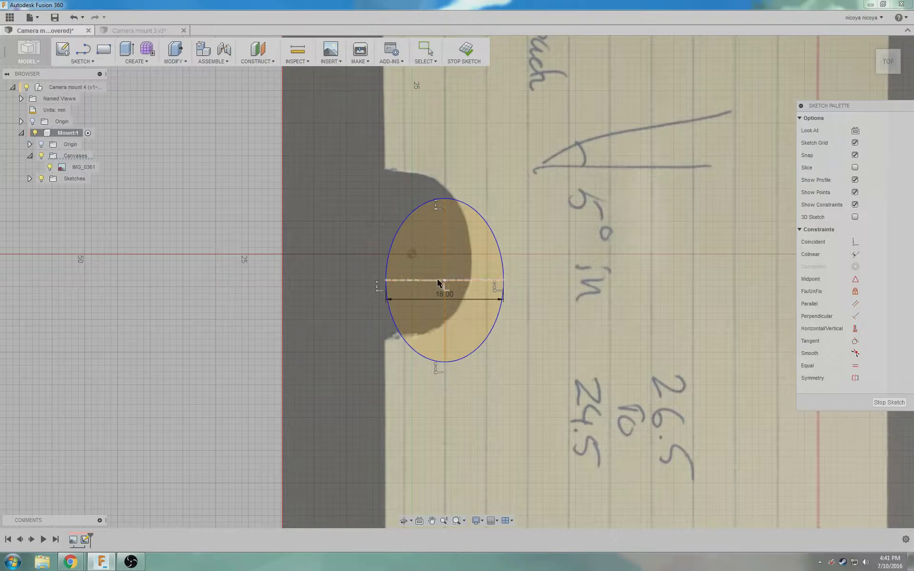
left_click(412, 254)
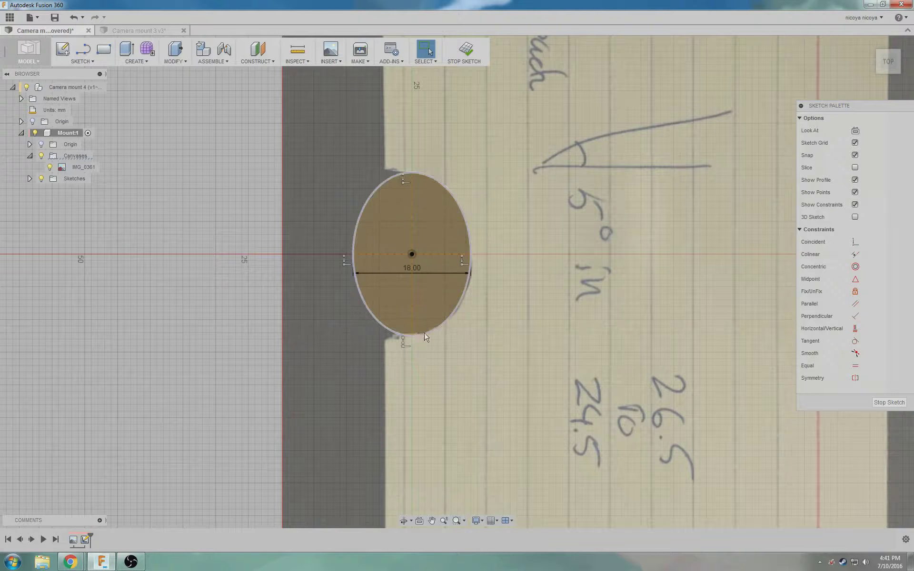
Step: Dimension the ellipse's vertical axis at 25 mm beside the shape and move the horizontal dimension below the ellipse
left_click(419, 174)
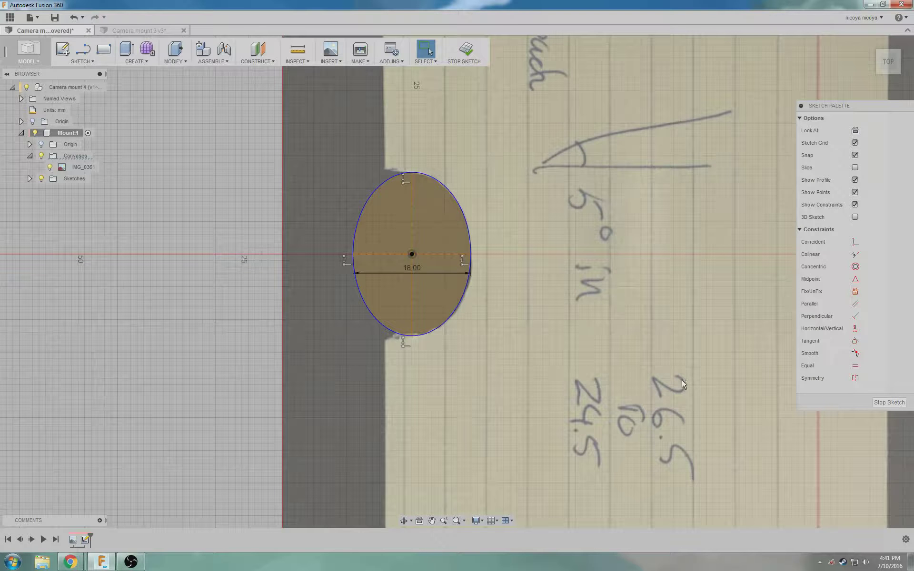
key("d")
left_click(470, 229)
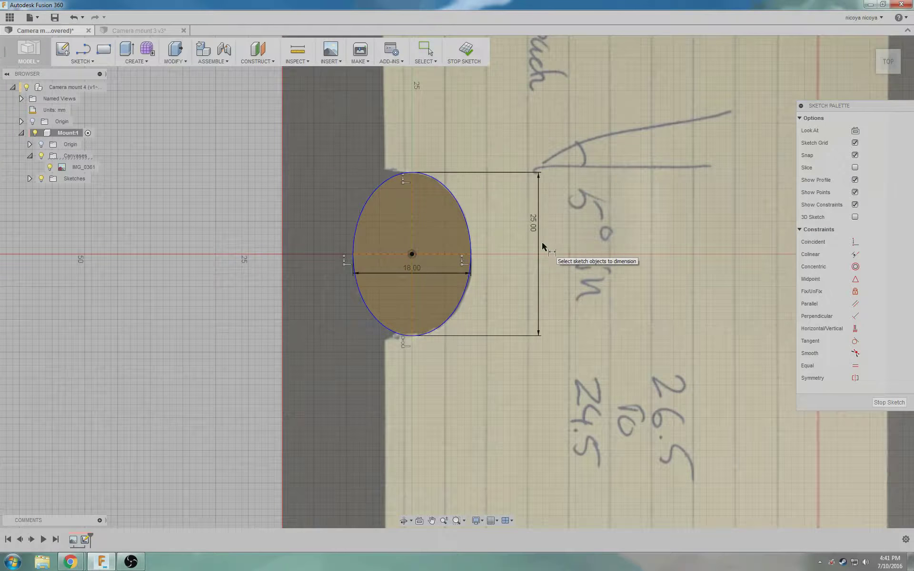
left_click(265, 252)
left_click_drag(377, 273, 376, 373)
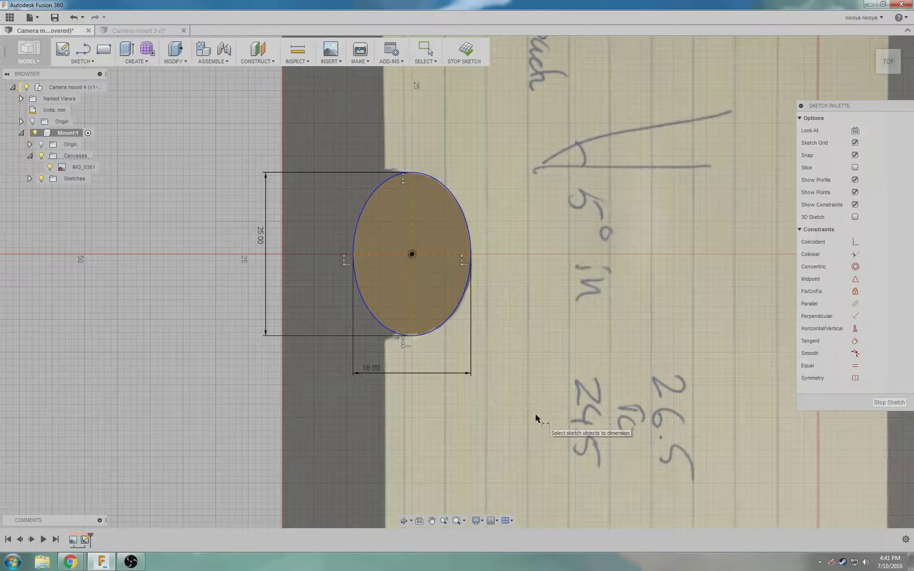
Step: Try to apply a Coincident constraint between the ellipse's axis and the origin
left_click(855, 242)
left_click(413, 255)
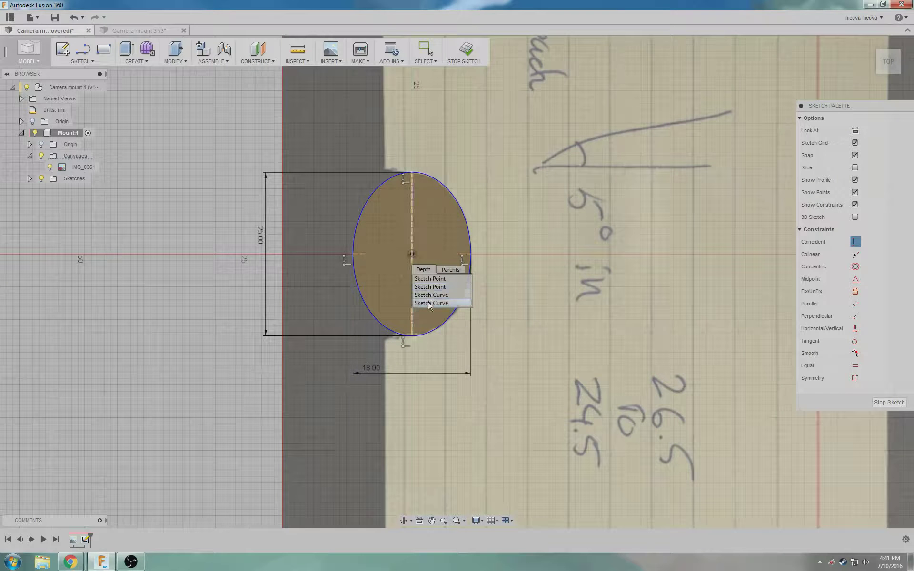
left_click(412, 256)
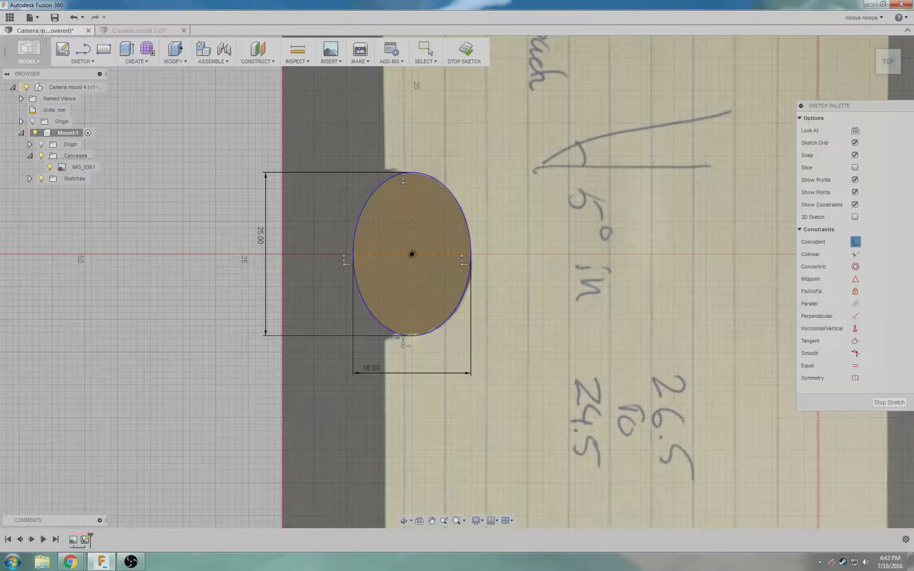
Step: Check the Preview preferences for the option that colors sketch geometry based on constraint status, then close the preferences
left_click(880, 18)
left_click(863, 42)
left_click(281, 294)
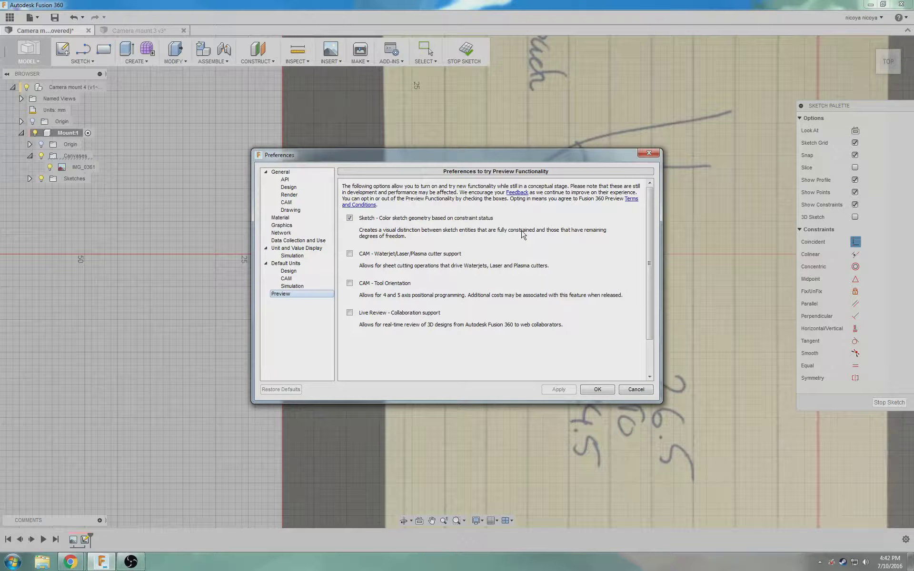
left_click(649, 152)
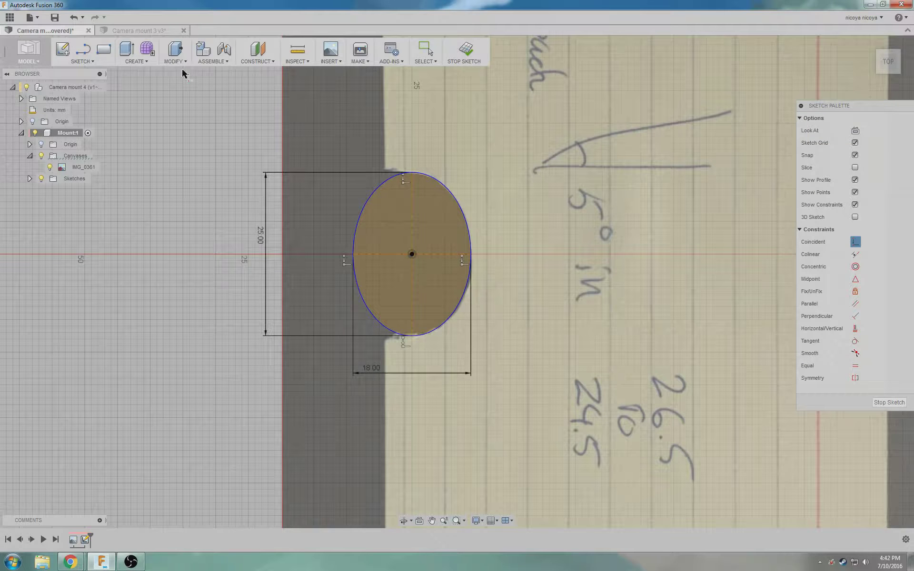
Step: Apply a Horizontal/Vertical constraint between the ellipse's lower axis endpoint and its centre at the origin
mouse_move(442, 182)
left_mouse_down()
mouse_move(560, 153)
mouse_move(569, 205)
left_mouse_up()
left_click(855, 328)
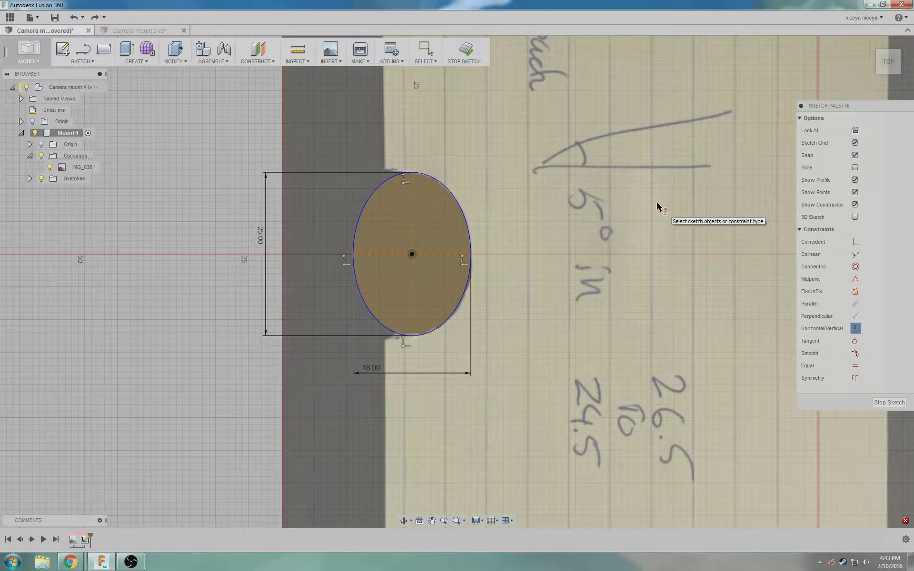
left_click(856, 329)
left_click(413, 336)
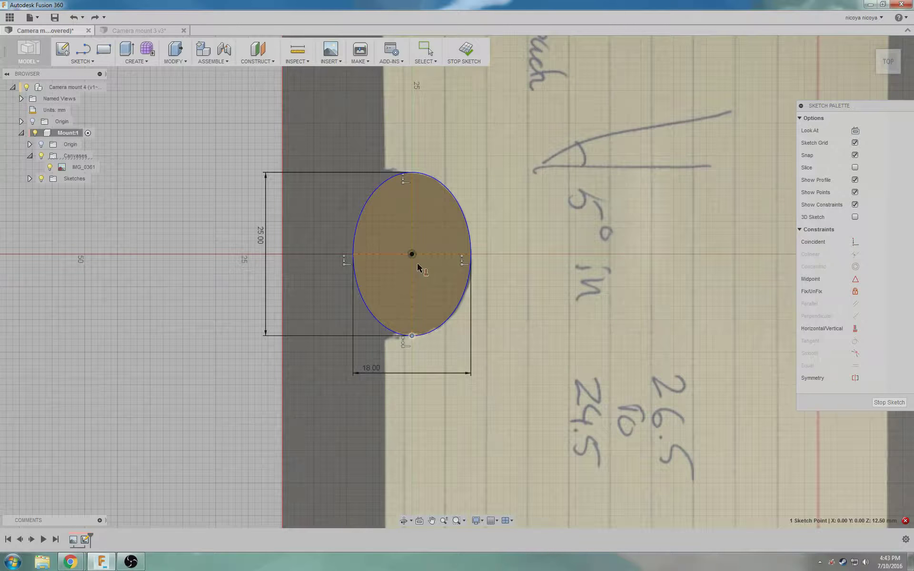
left_click(413, 254)
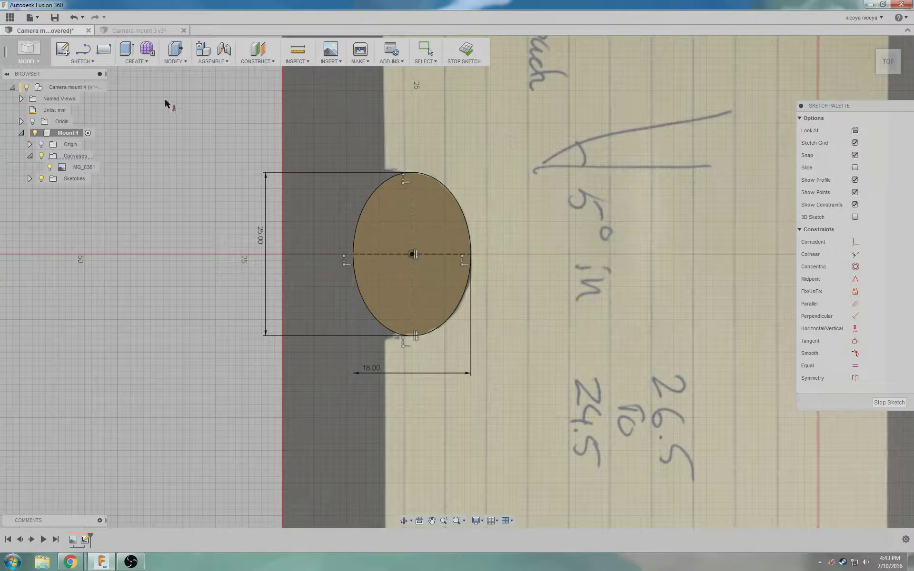
Step: Draw a second ellipse beside the first, about 24 mm wide and 28 mm tall, centred on the horizontal sketch axis
left_click(81, 61)
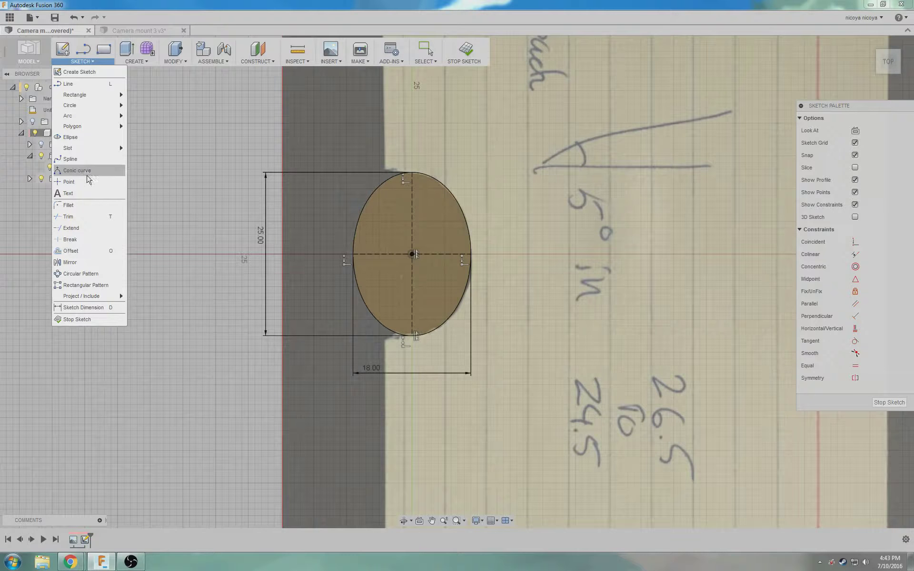
left_click(86, 137)
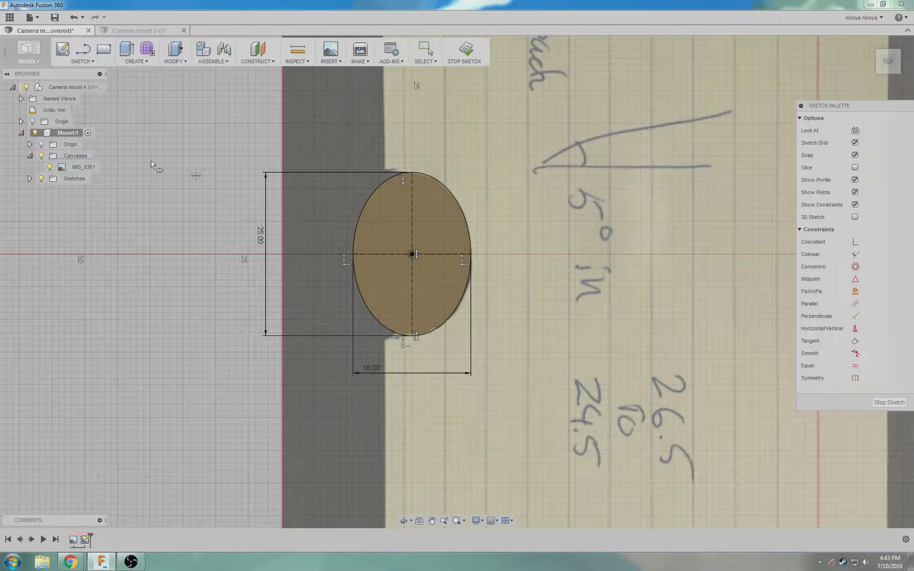
left_click(576, 254)
left_click(573, 346)
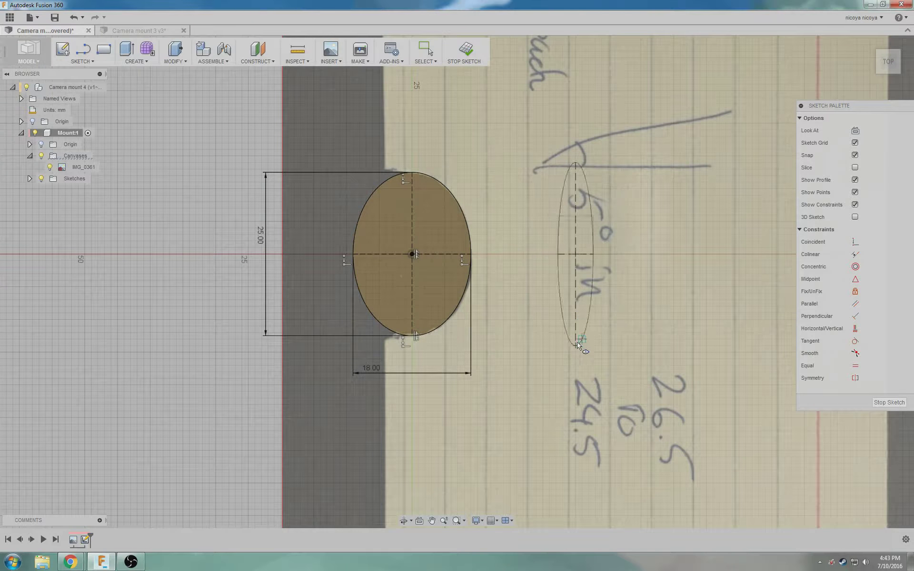
left_click(653, 261)
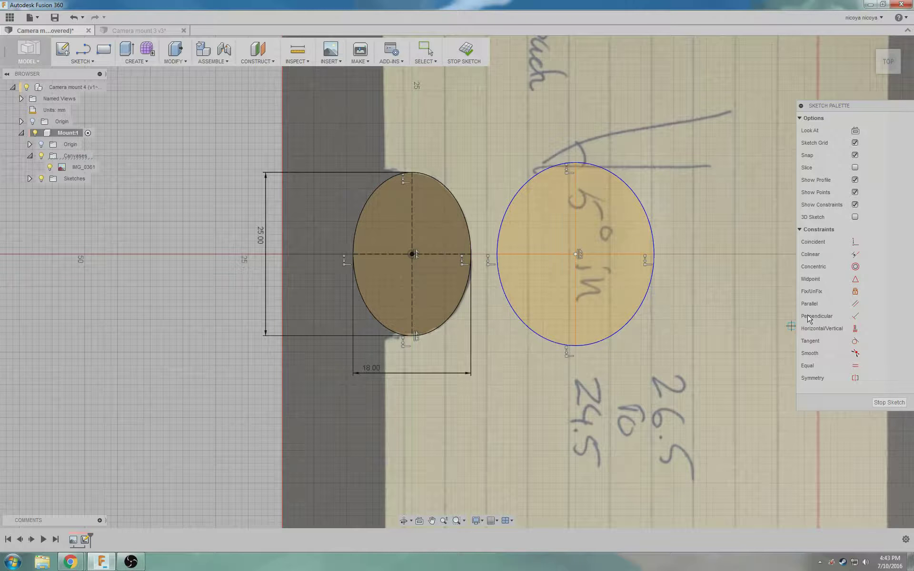
Step: Make the second ellipse's centre coincident with the centre of the first at the origin
left_click(854, 245)
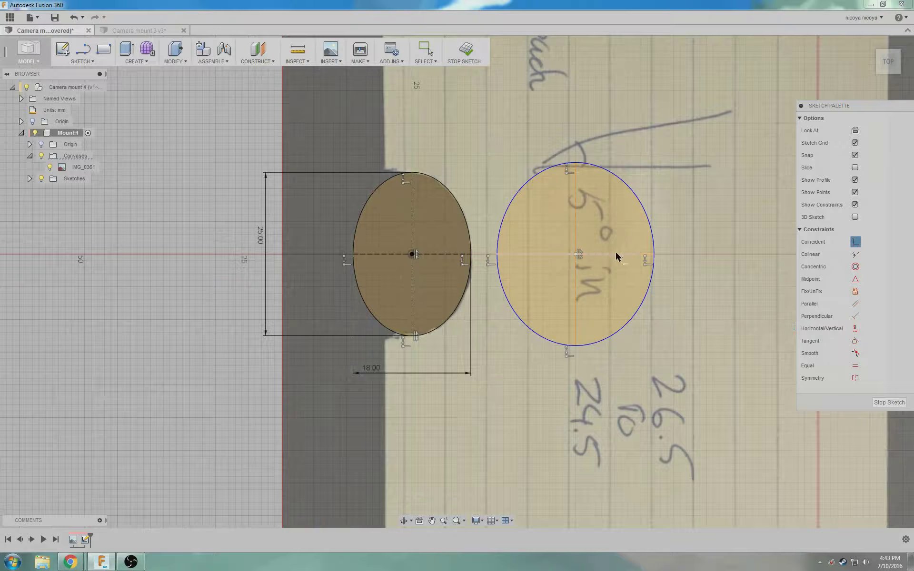
left_click(574, 255)
left_click(413, 254)
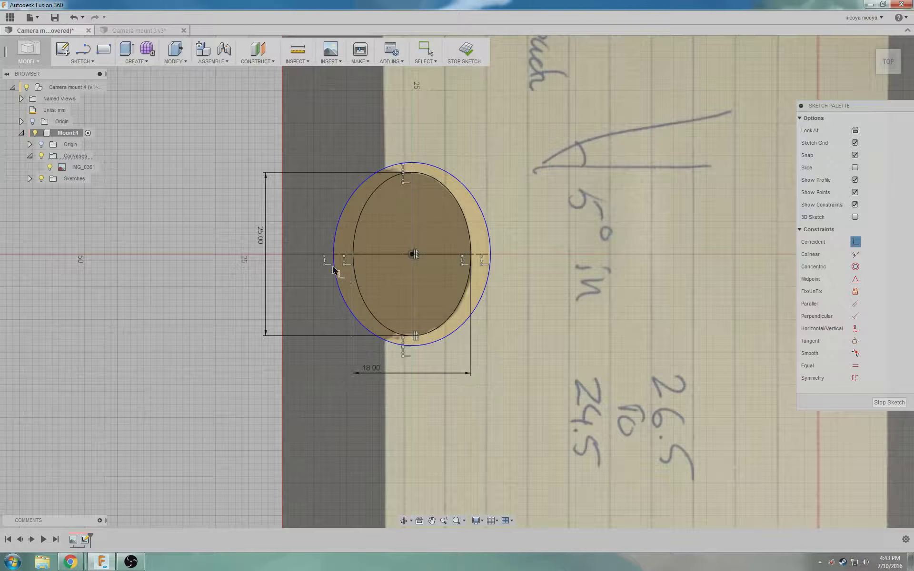
key("Escape")
Step: Dimension the outer ellipse's horizontal axis with the expression d41 + 2, based on the inner ellipse's width
key("d")
left_click(349, 255)
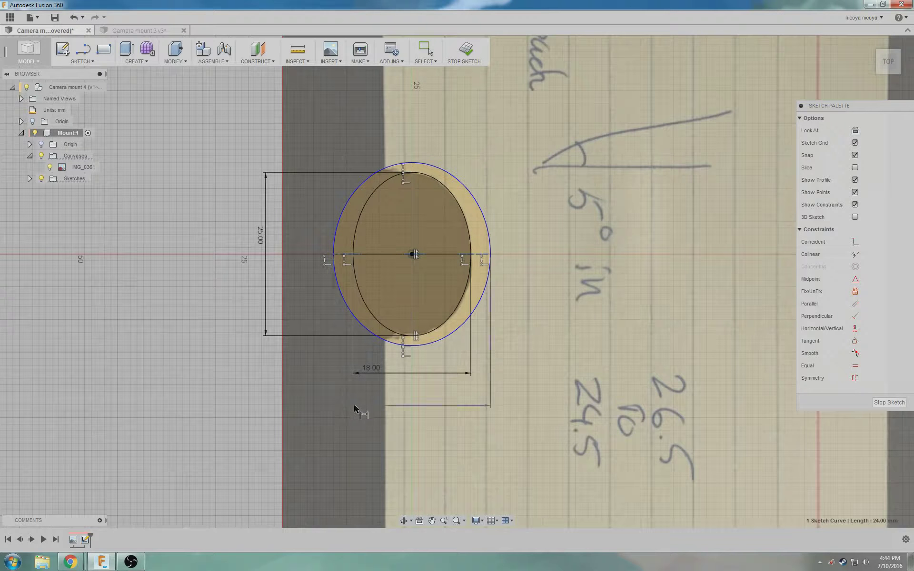
left_click(355, 408)
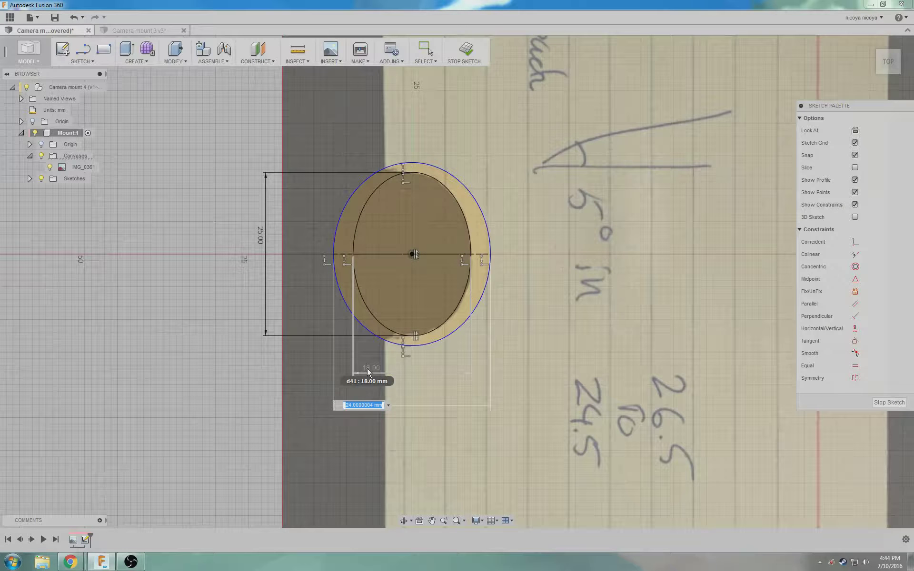
type("d41 + 2")
key("Return")
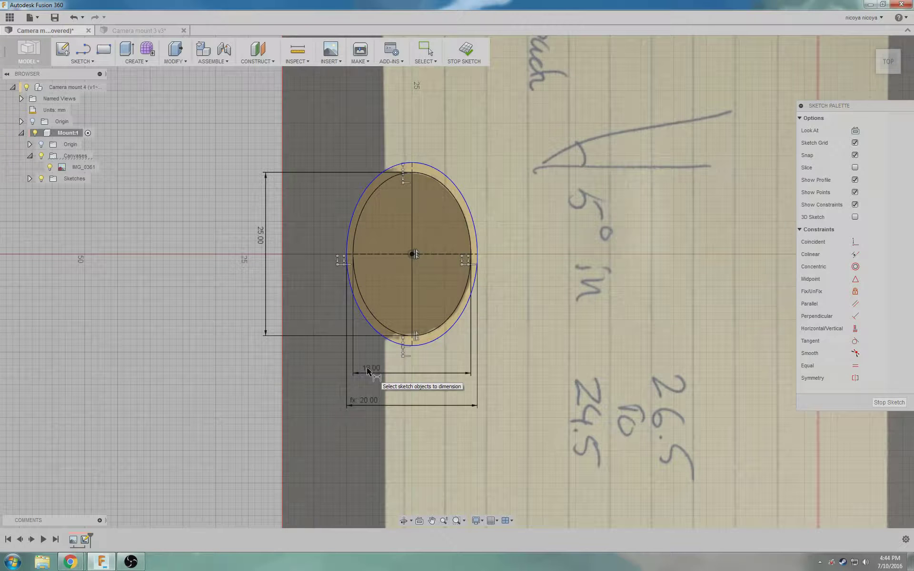
Step: Dimension the outer ellipse's vertical axis with the expression d42+2, based on the inner ellipse's height
left_click(412, 341)
left_click(302, 341)
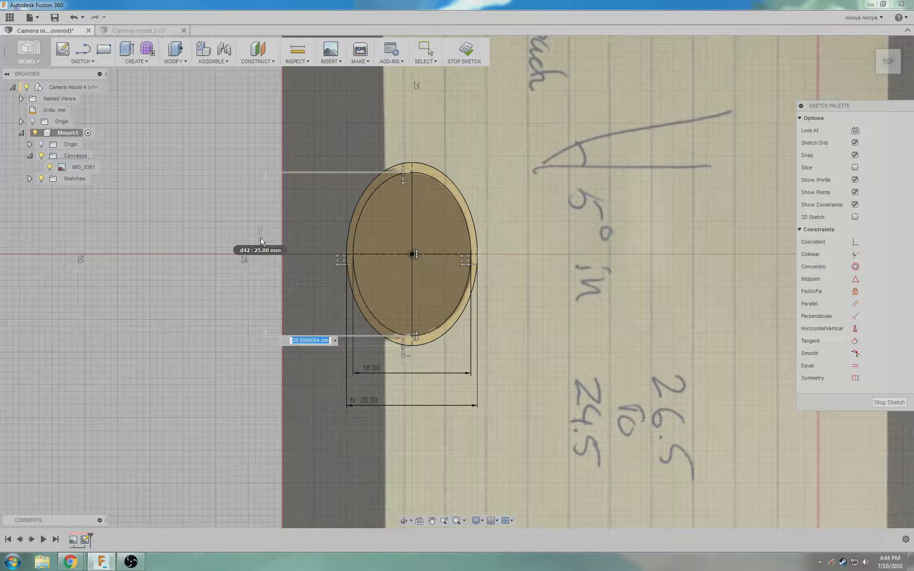
type("d42+2")
key("Return")
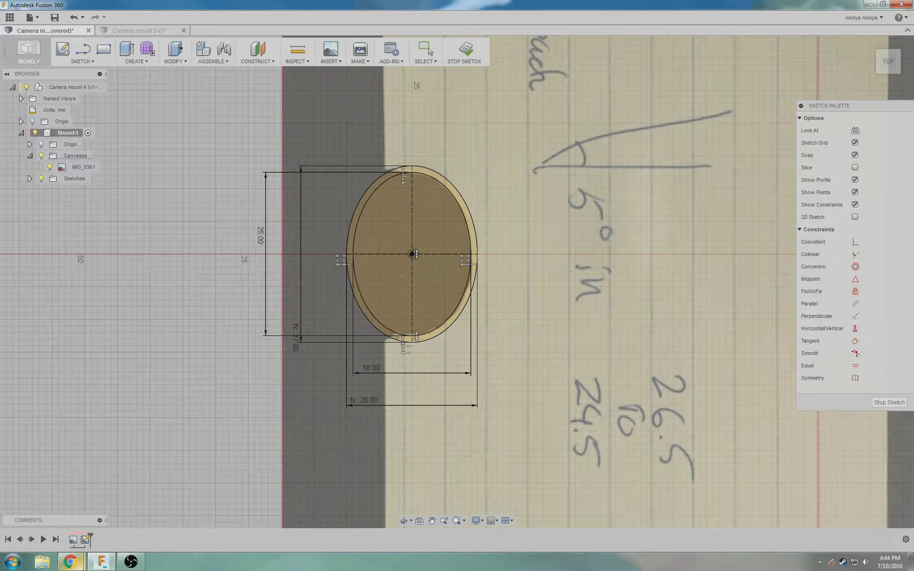
Step: Bring up the browser window, examine the Google Photos picture of the camera mounted on the bike fork, and return to the sketch
mouse_move(70, 562)
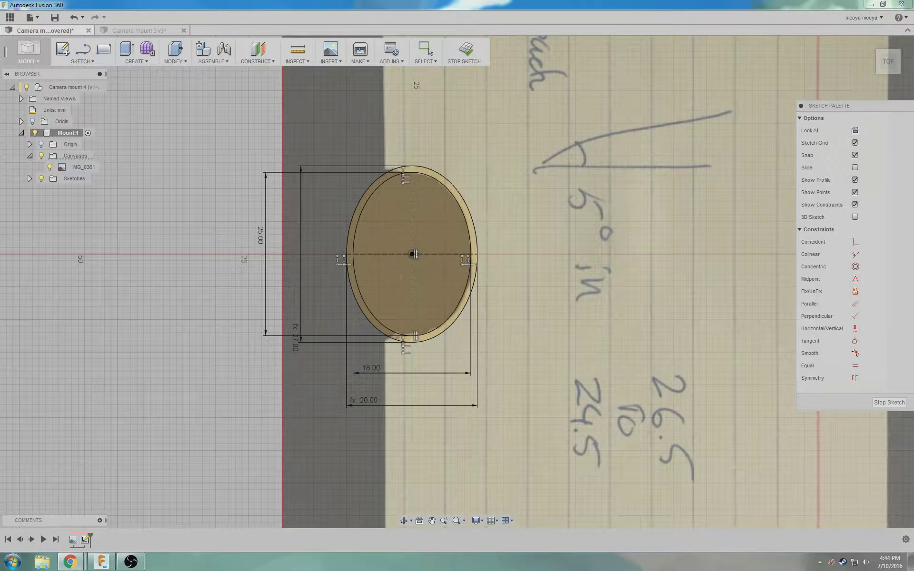
left_click_drag(913, 17, 757, 58)
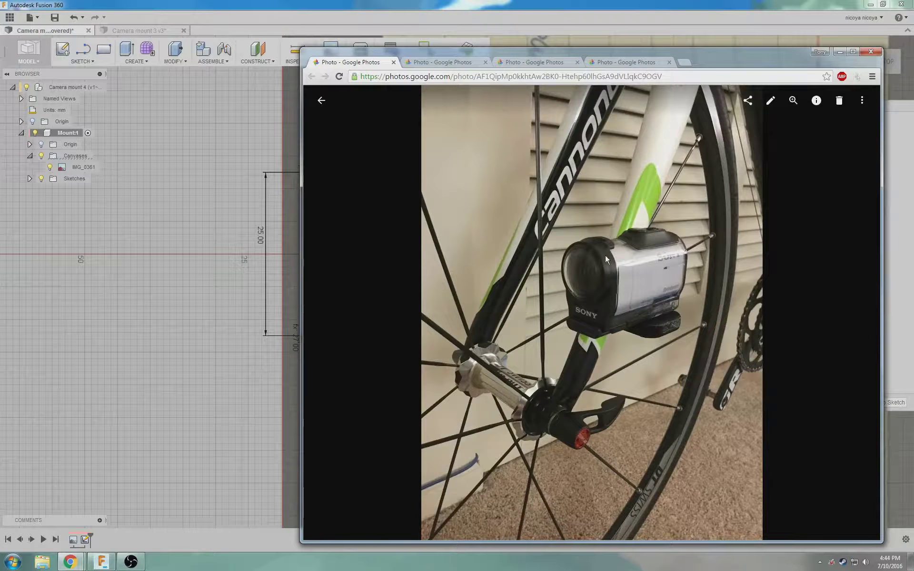
mouse_move(741, 57)
left_mouse_down()
mouse_move(845, 71)
mouse_move(913, 59)
left_mouse_up()
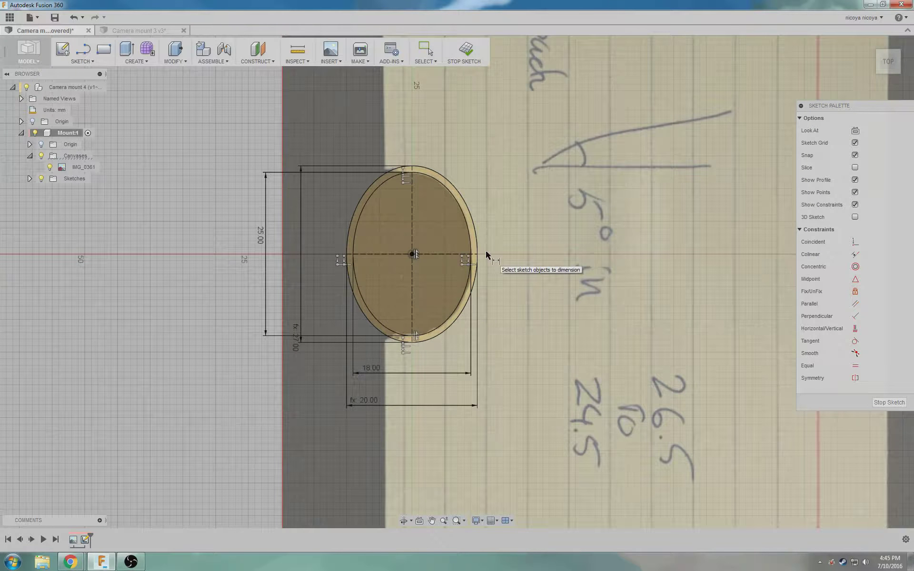
Step: Sketch a third ellipse beside the existing two, about 46 mm tall and 26 mm wide, with its centre on the horizontal axis
left_click(69, 64)
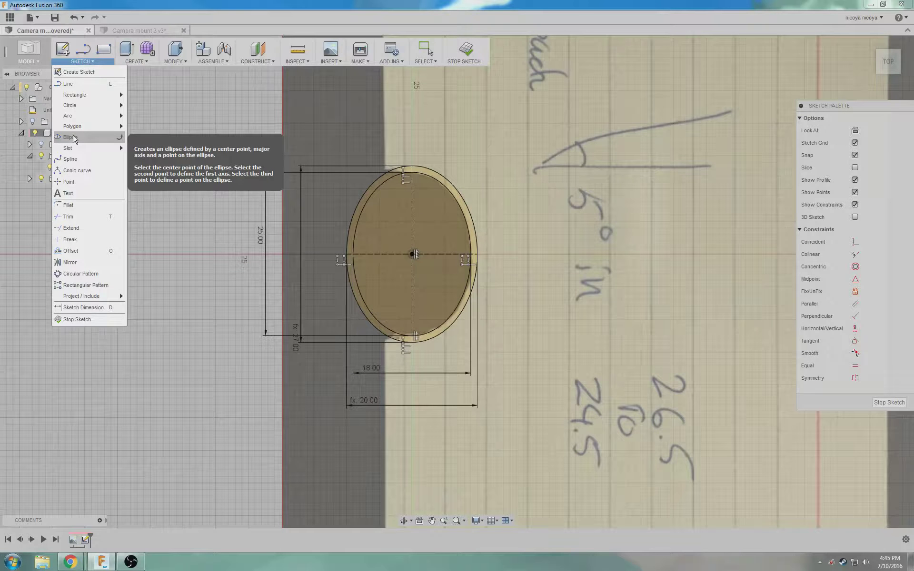
left_click(71, 137)
left_click(570, 255)
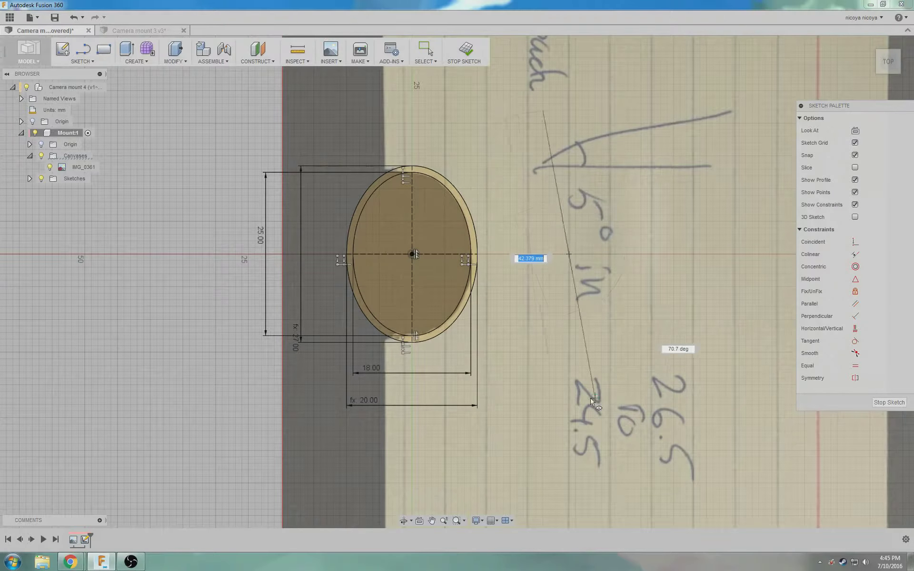
left_click(568, 405)
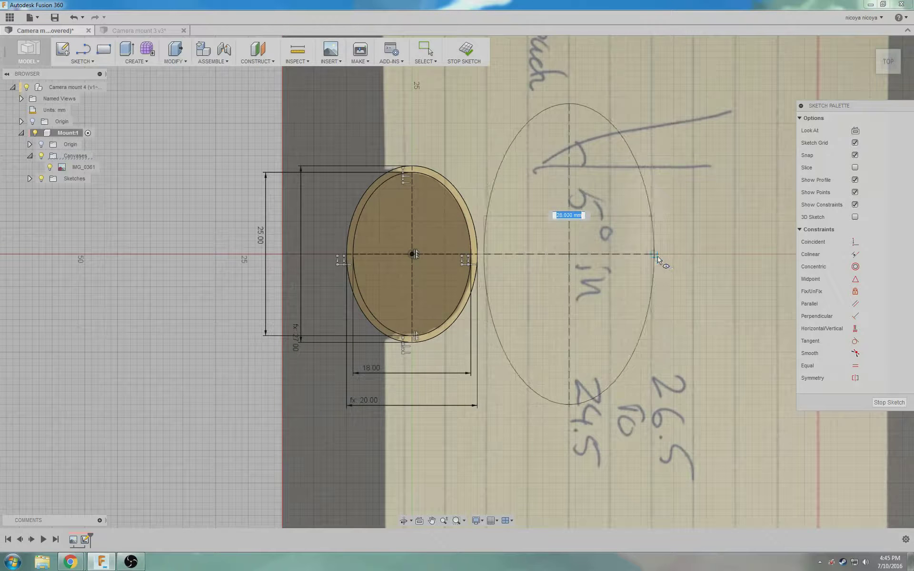
left_click(656, 255)
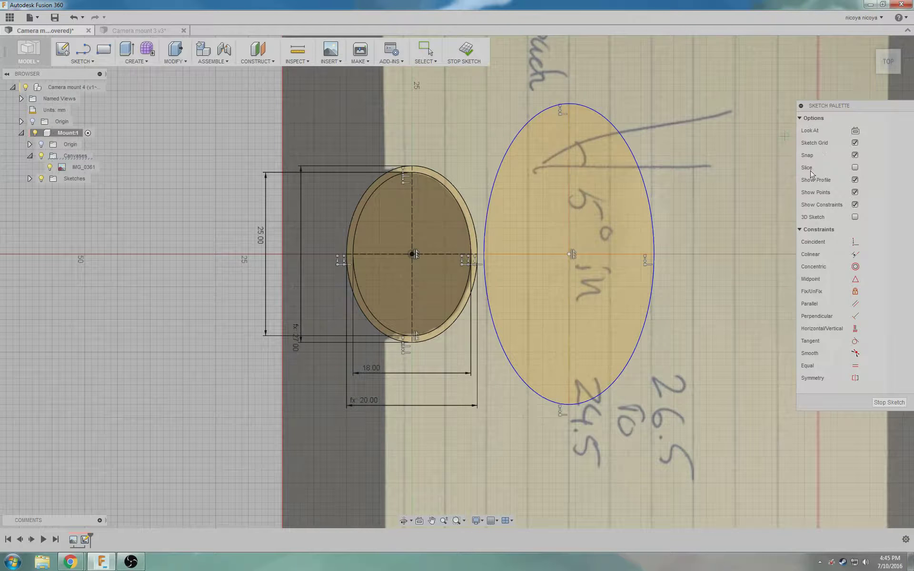
Step: Make the third ellipse's centre coincident with the shared centre of the other two at the origin
left_click(856, 241)
left_click(570, 254)
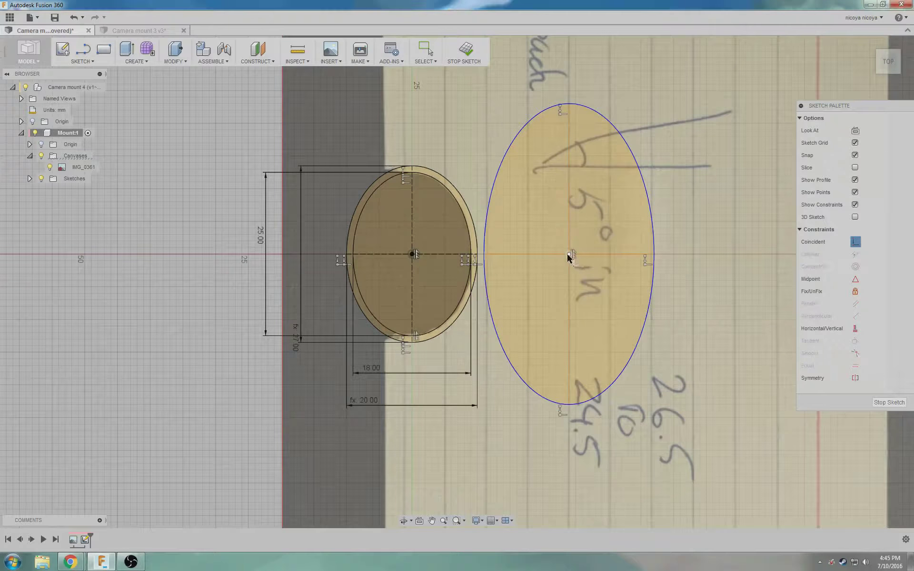
left_click(412, 254)
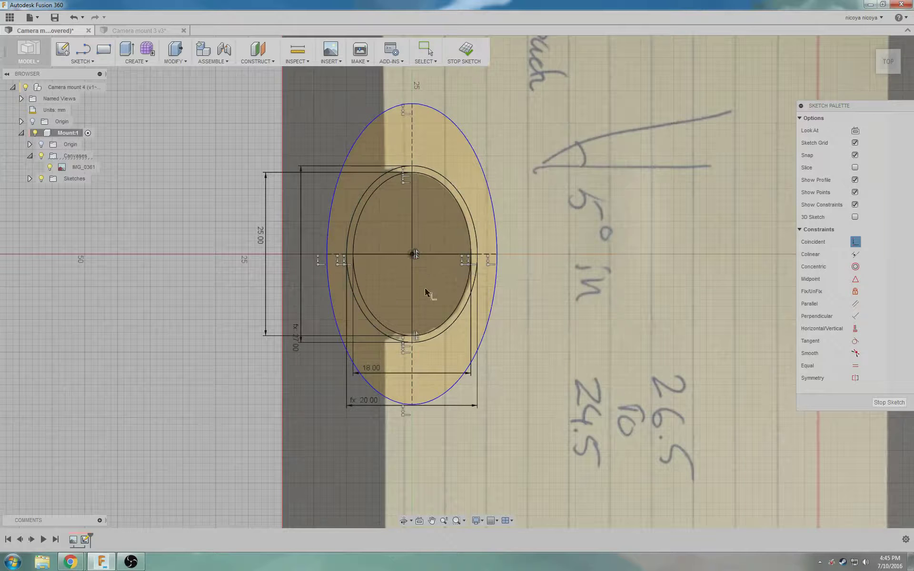
key("Escape")
Step: Dimension the third ellipse's horizontal axis with the expression d43 + 20, based on the middle ellipse's width
left_click(485, 252)
key("d")
left_click(462, 444)
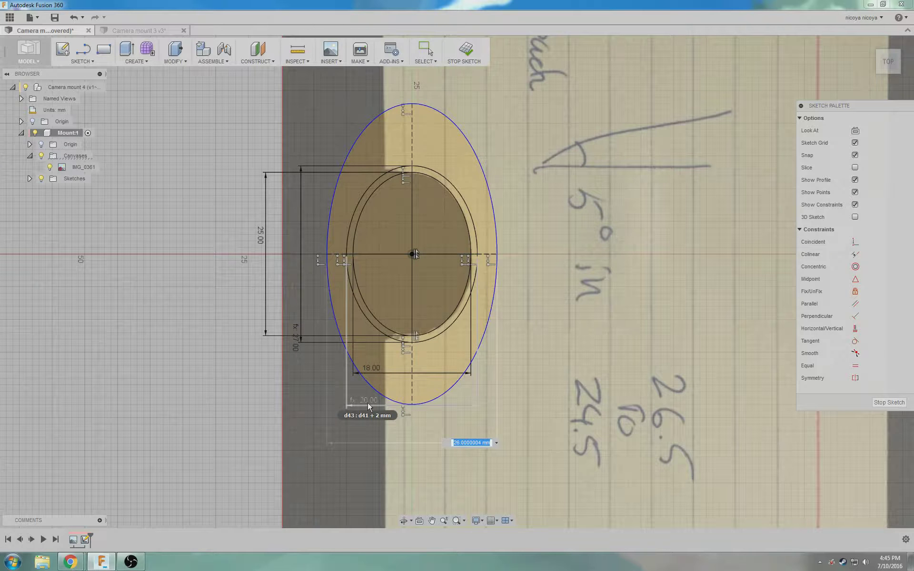
type("d")
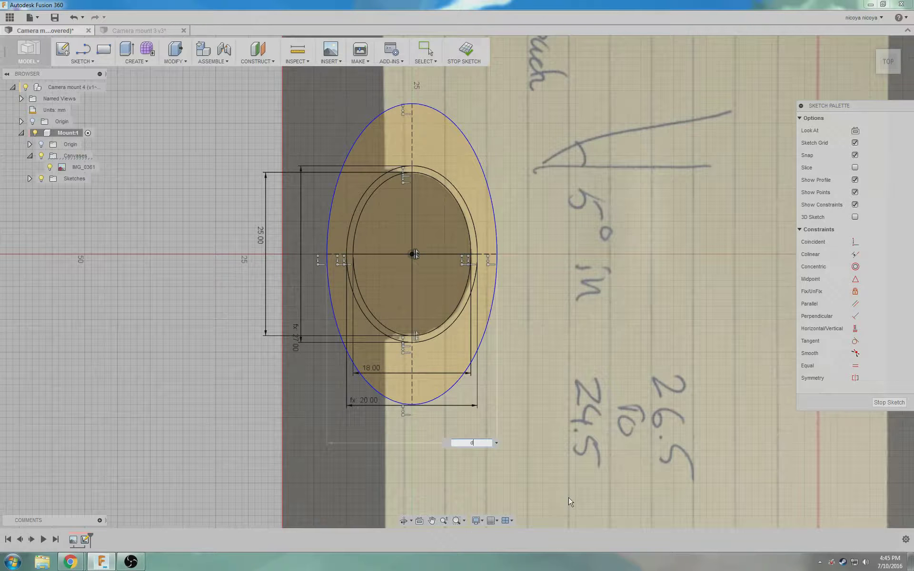
type("43 + 20")
key("Return")
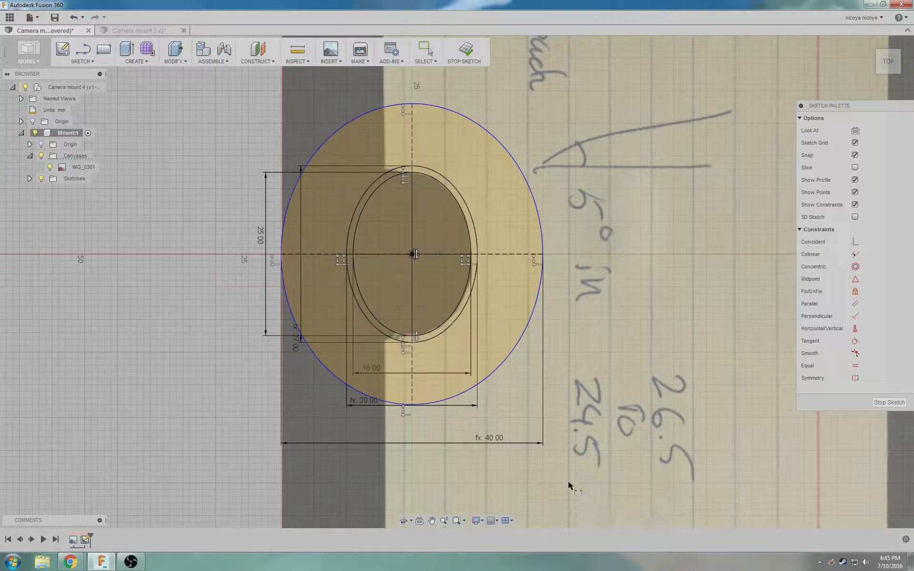
Step: Dimension the third ellipse's vertical axis with the expression d42 + 20, based on the inner ellipse's height
left_click(410, 110)
left_click(181, 149)
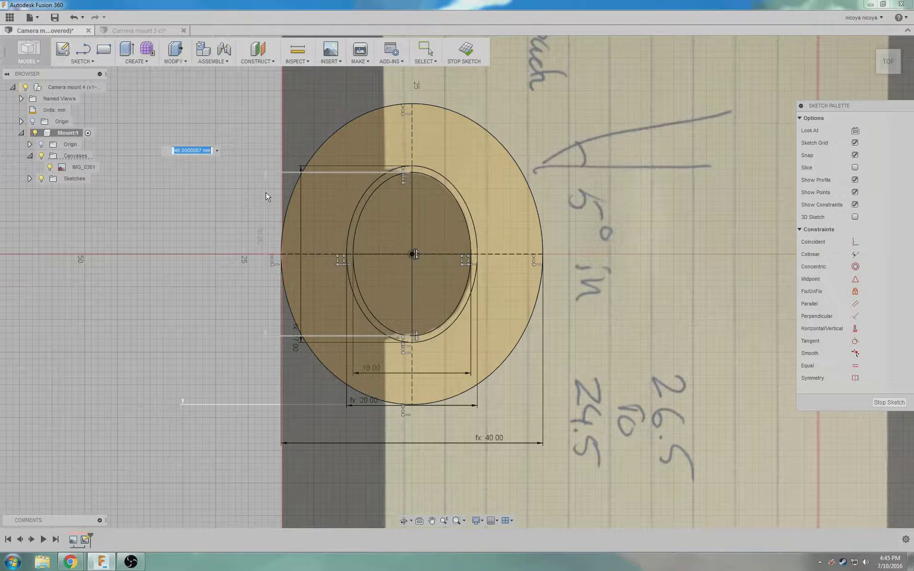
type("d42 + 20")
key("Return")
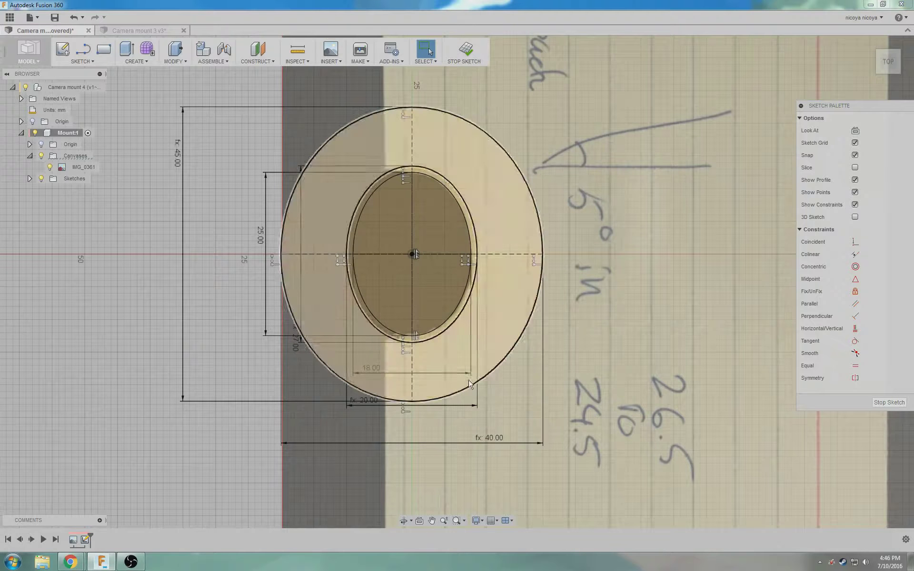
Step: Reposition the width and height dimensions of the two inner ellipses outside the largest ellipse so they are readable
left_click_drag(364, 401, 455, 438)
left_click_drag(447, 375, 436, 419)
left_click_drag(259, 272, 210, 276)
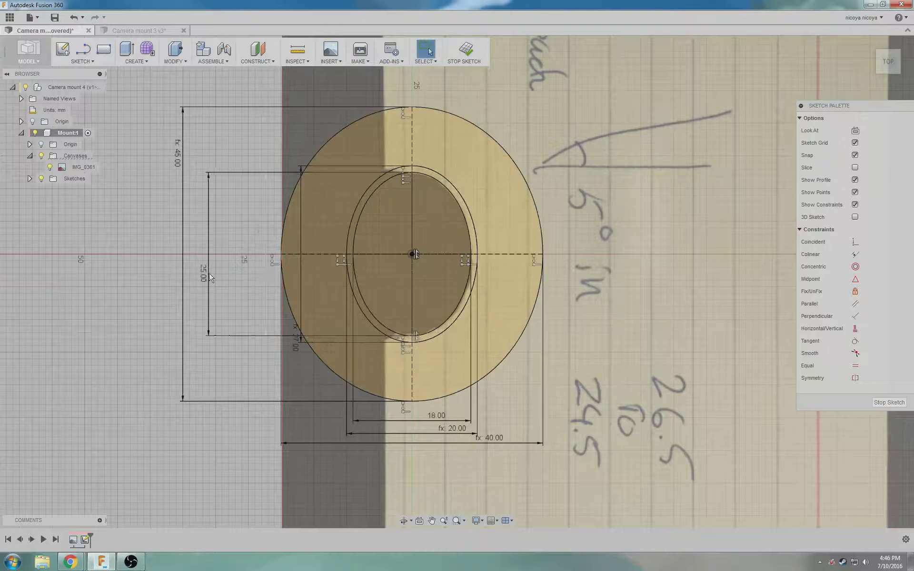
left_click_drag(299, 284, 242, 250)
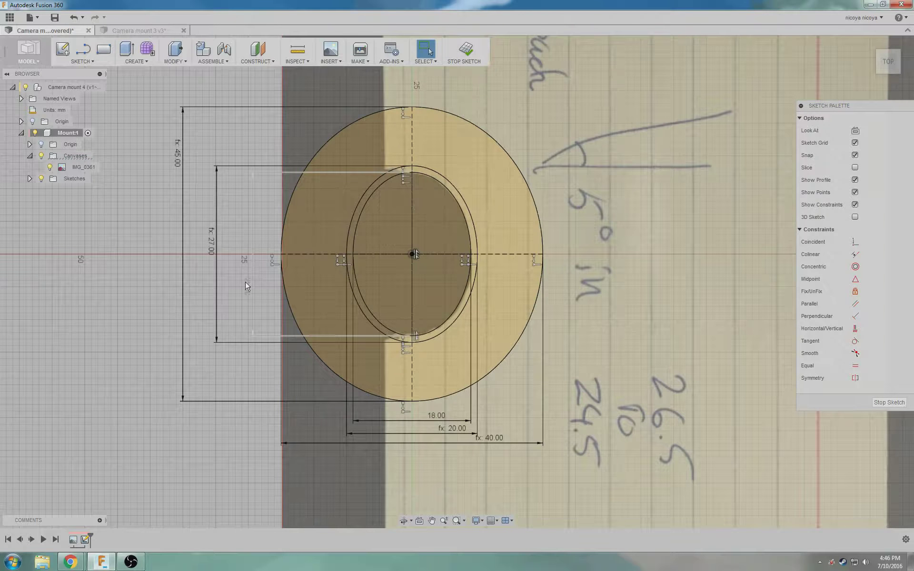
Step: Test the linked dimensions by setting the inner ellipse's height to 30 mm and back to 25 mm
double_click(246, 286)
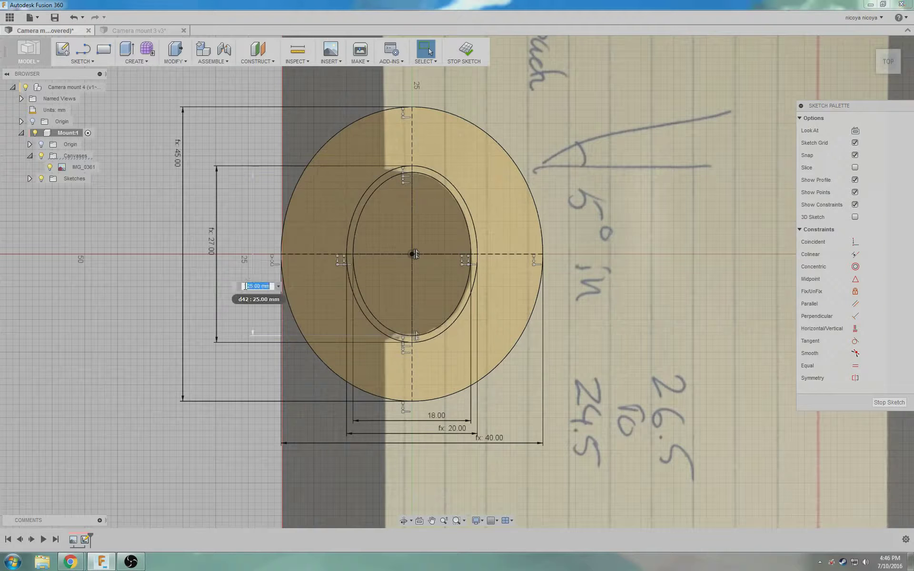
type("30")
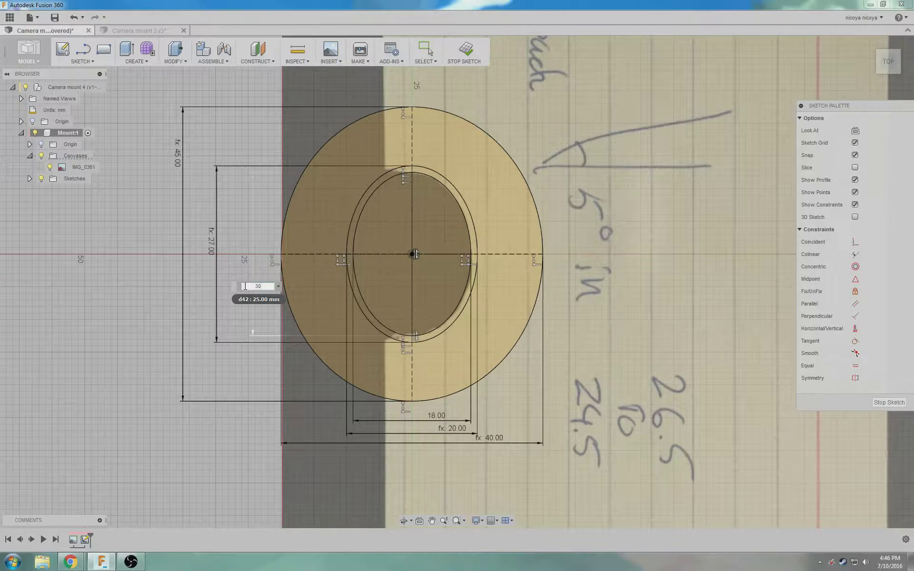
key("Return")
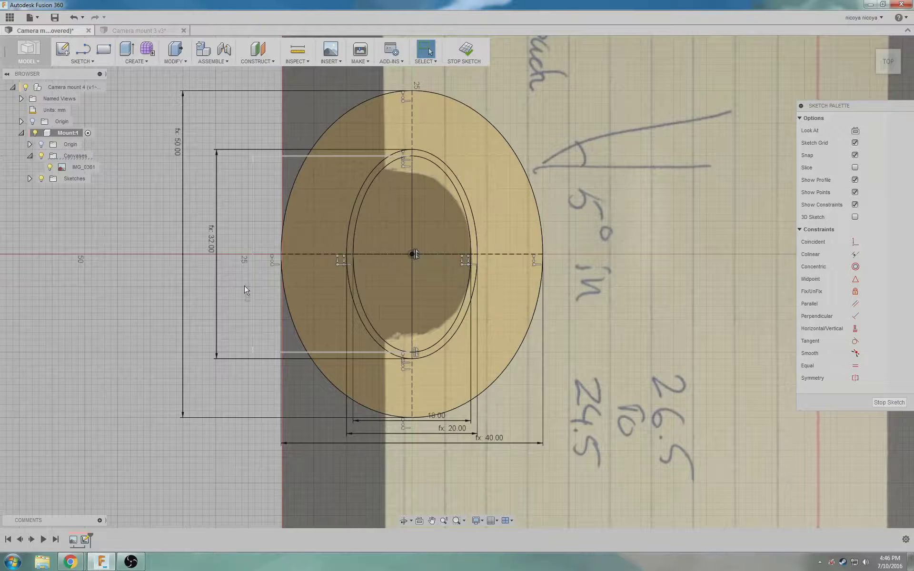
left_click(253, 293)
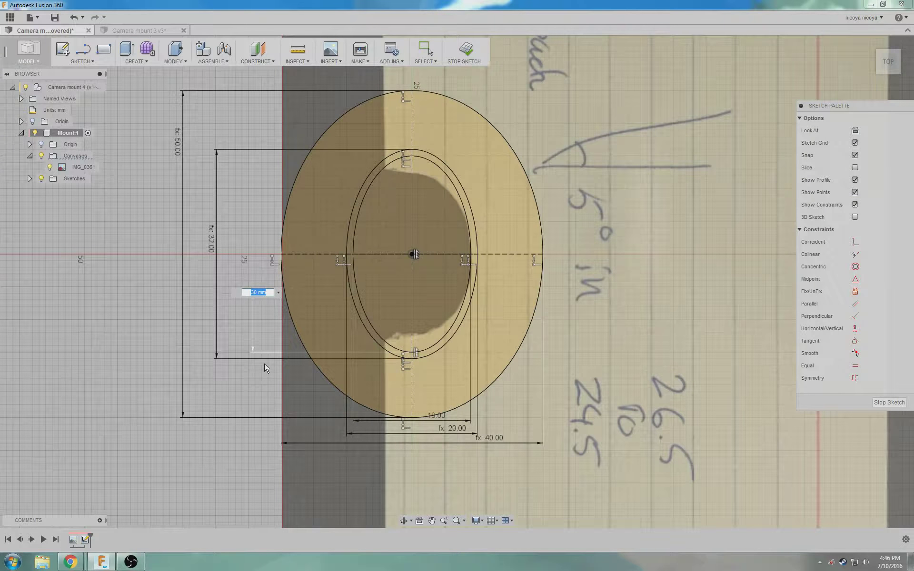
type("25")
key("Return")
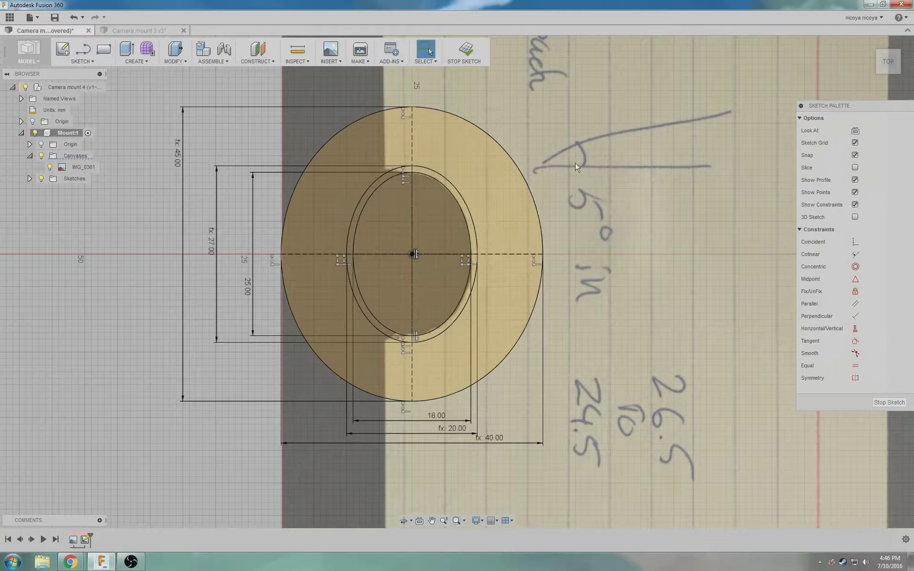
Step: Draw a horizontal line above the horizontal axis, joining the outer ellipse to the middle ellipse on their right side
left_click(82, 49)
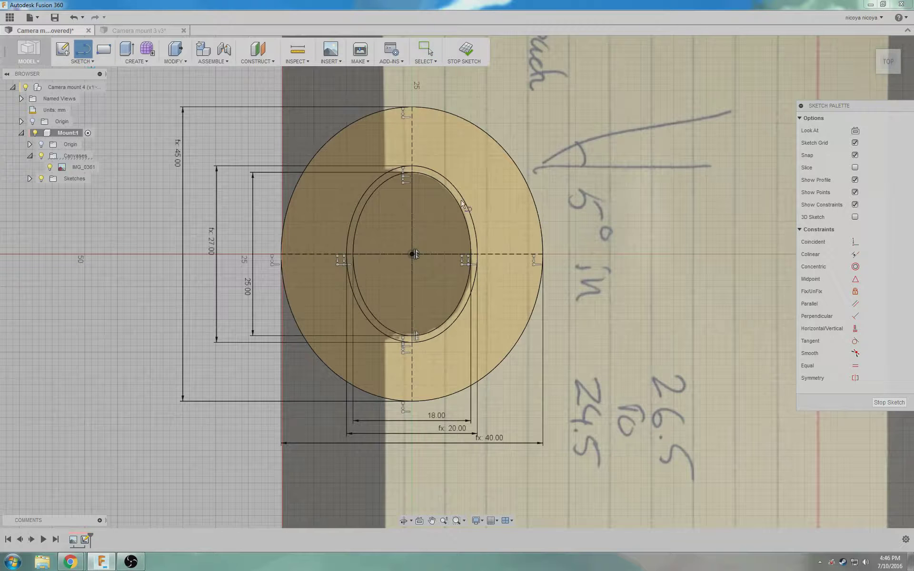
left_click(534, 203)
double_click(465, 204)
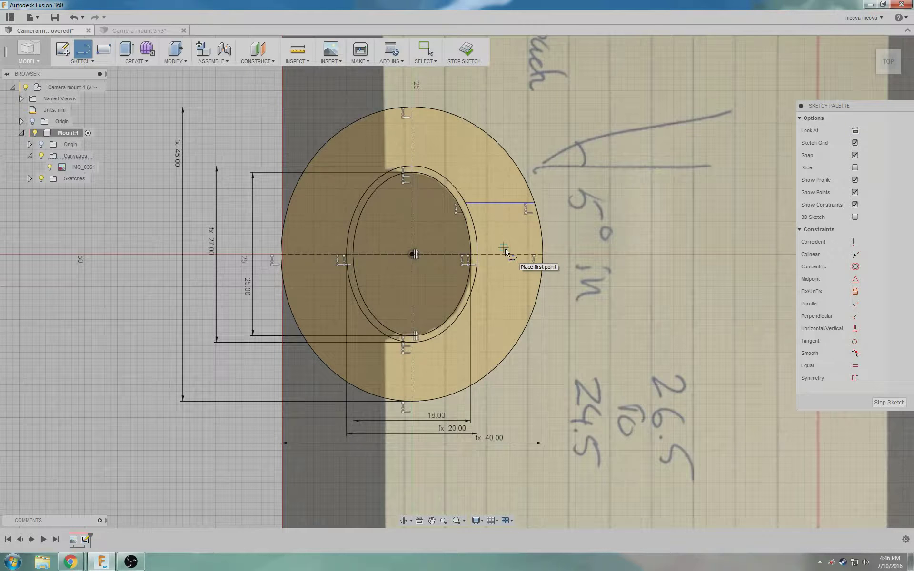
key("d")
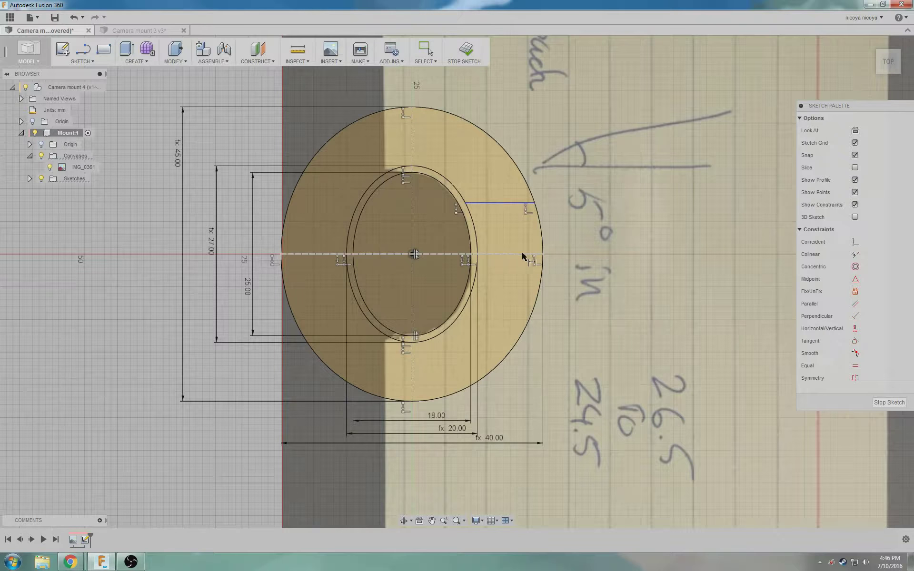
left_click(508, 254)
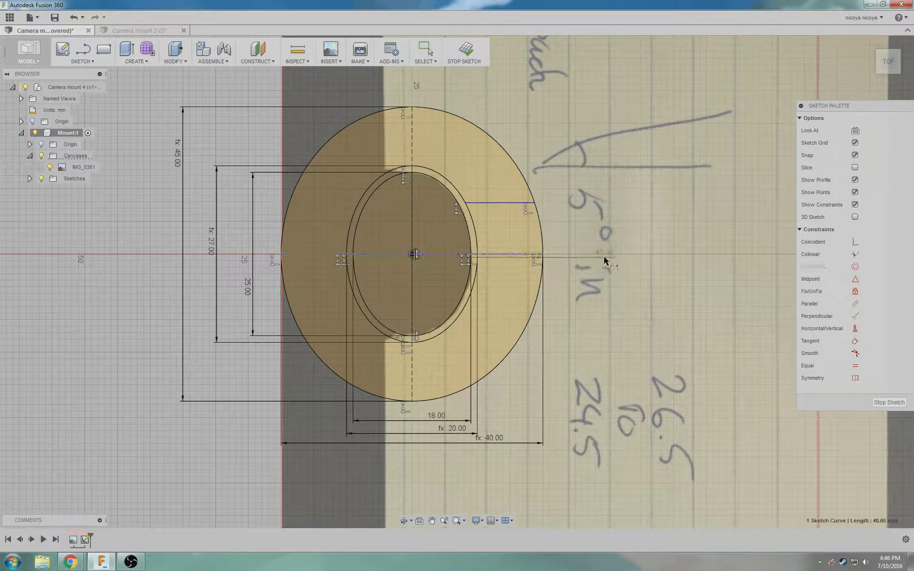
right_click(614, 240)
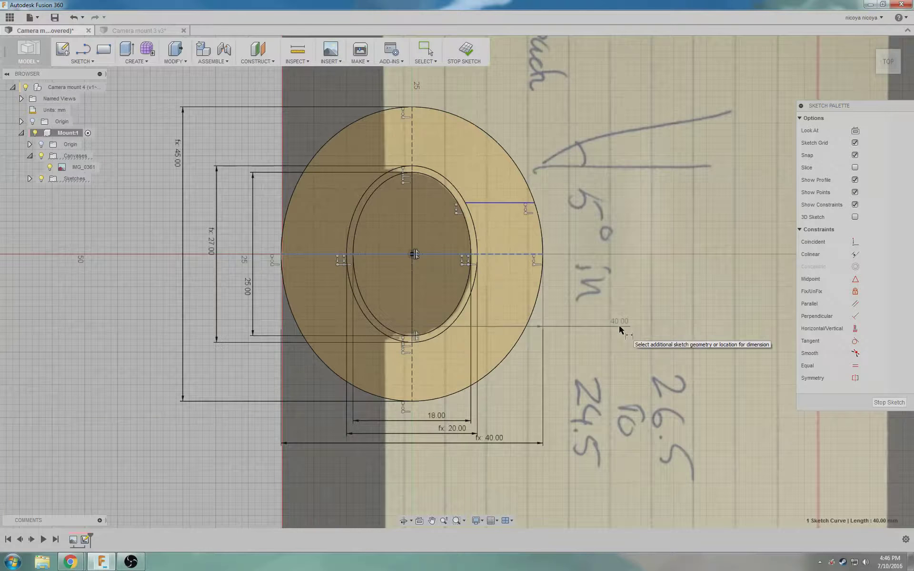
right_click(621, 335)
key("Escape")
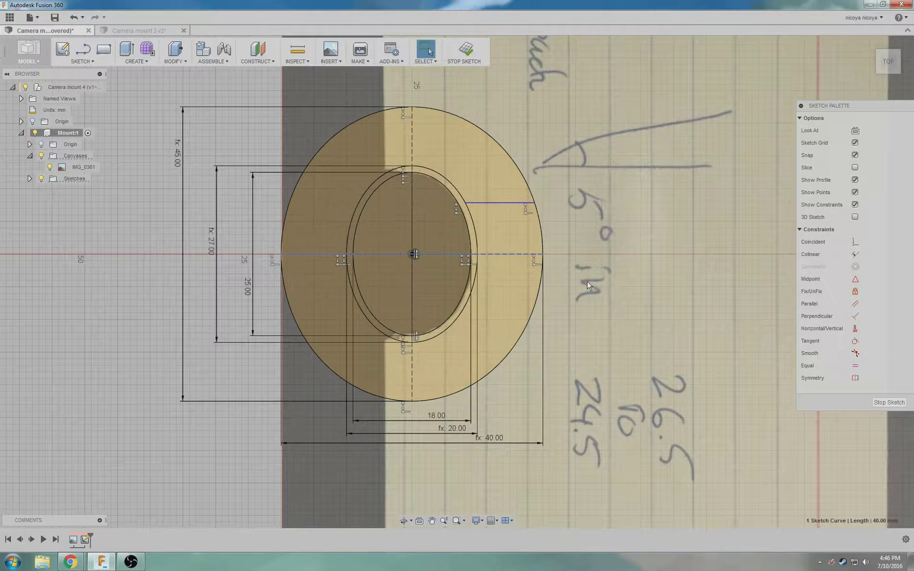
Step: Dimension the connecting line 12.5 mm from the origin and constrain it to be horizontal
key("d")
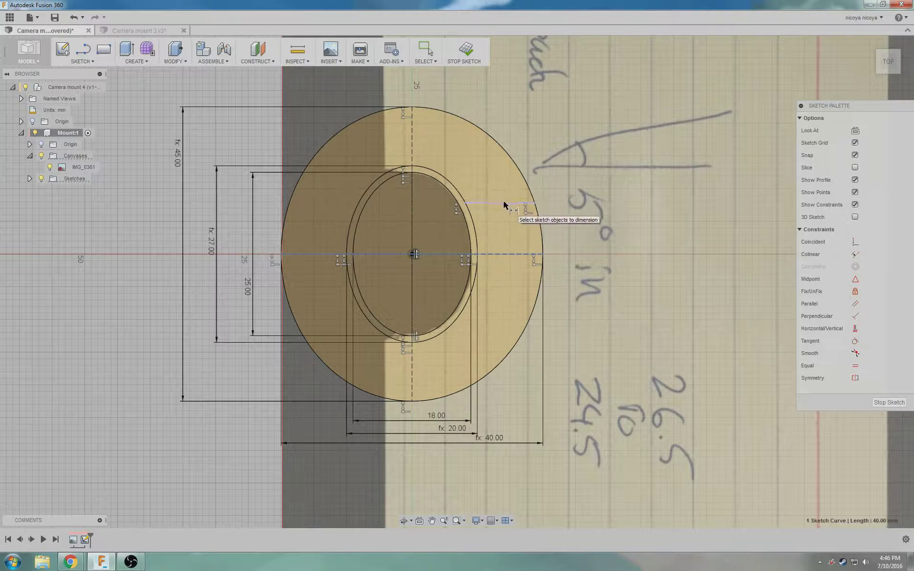
left_click(413, 254)
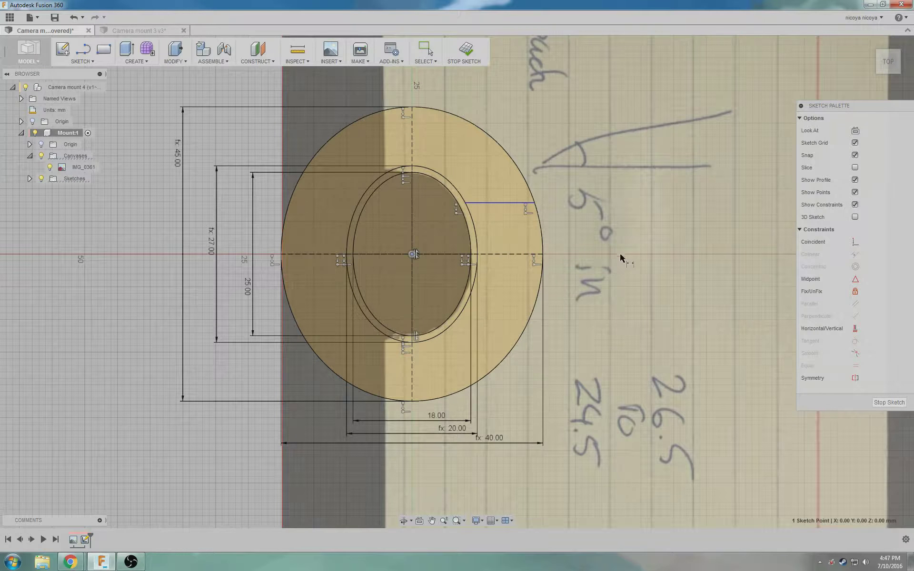
left_click(490, 202)
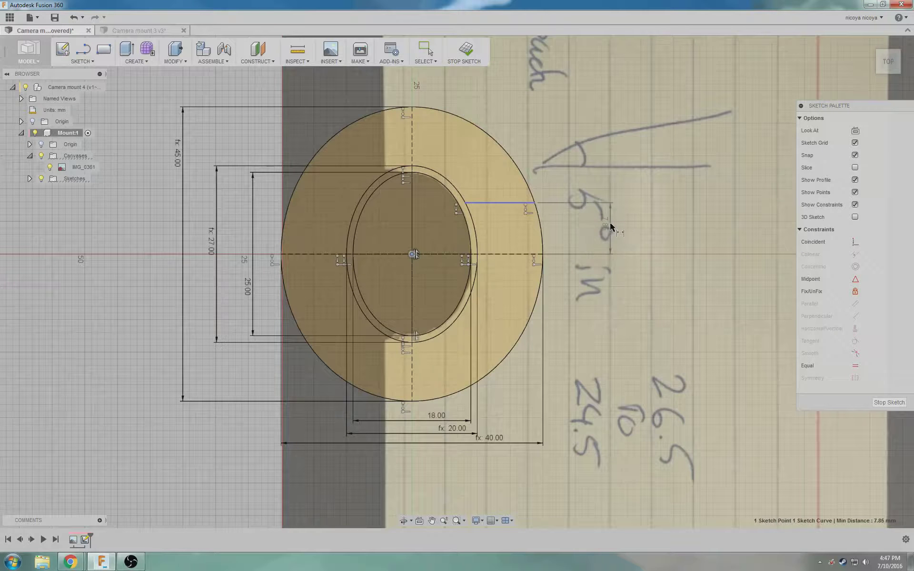
left_click(610, 222)
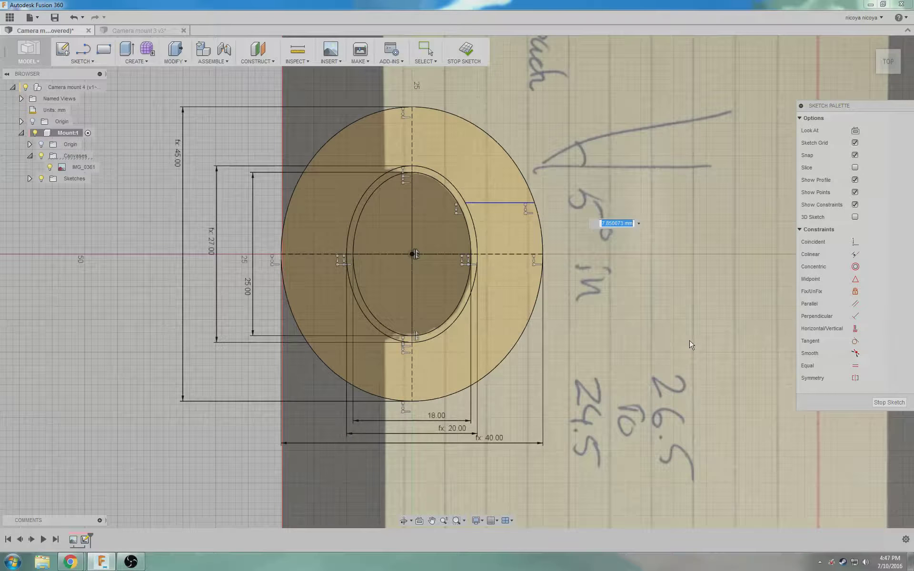
type("12.5")
key("Return")
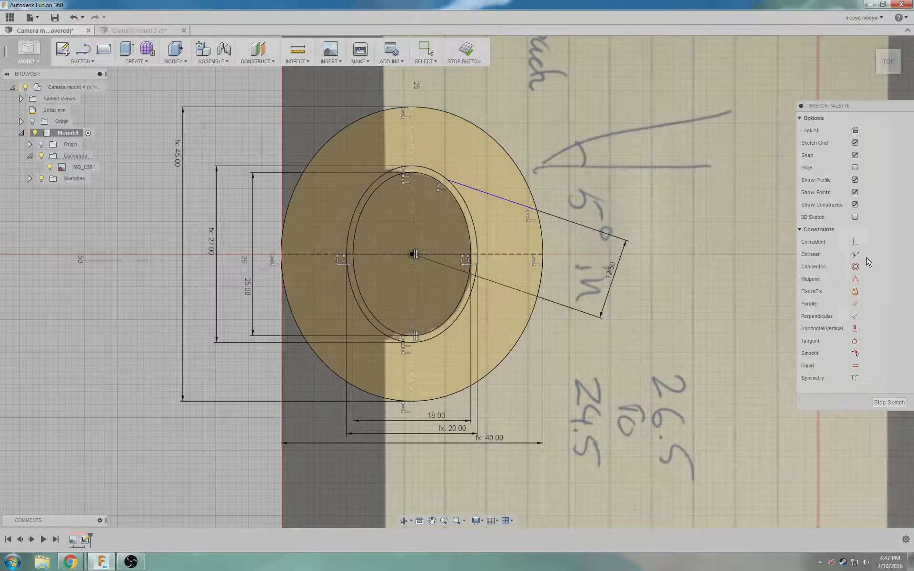
left_click(855, 329)
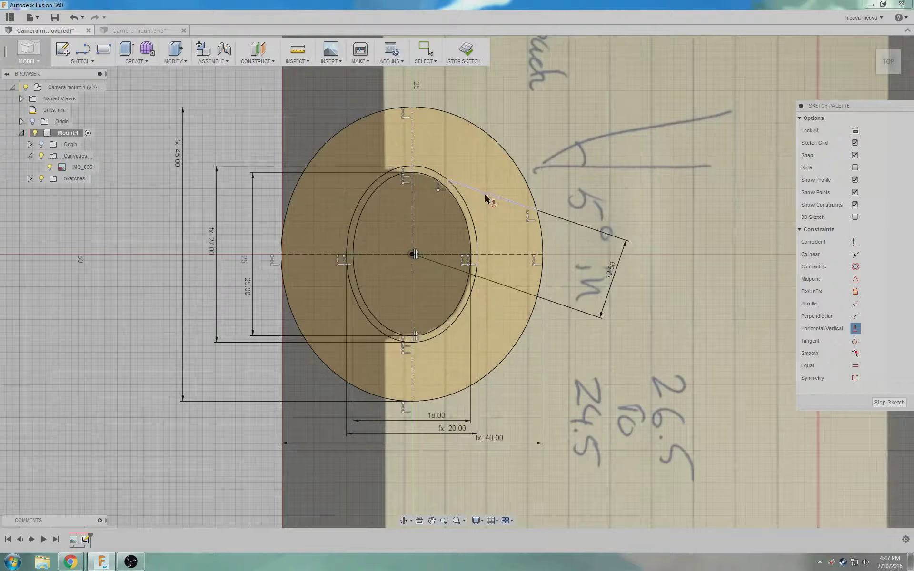
left_click(490, 196)
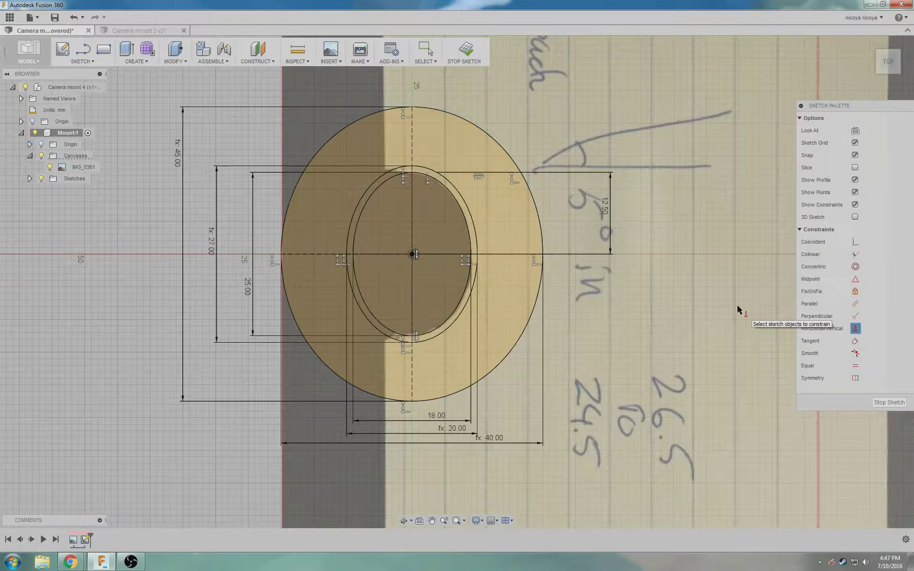
Step: Mirror the horizontal connecting line across the outer ellipse's horizontal axis
left_click(79, 60)
left_click(114, 262)
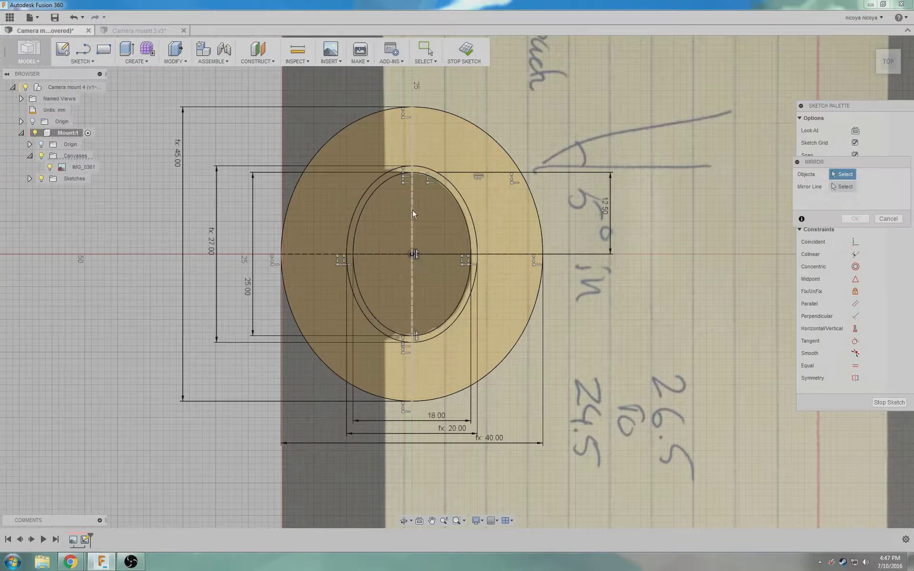
left_click(502, 173)
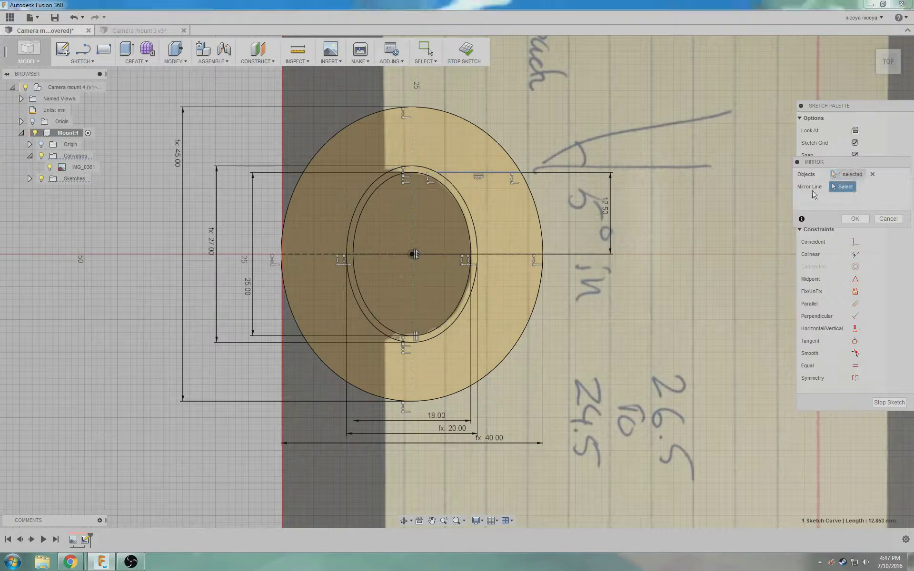
left_click(498, 254)
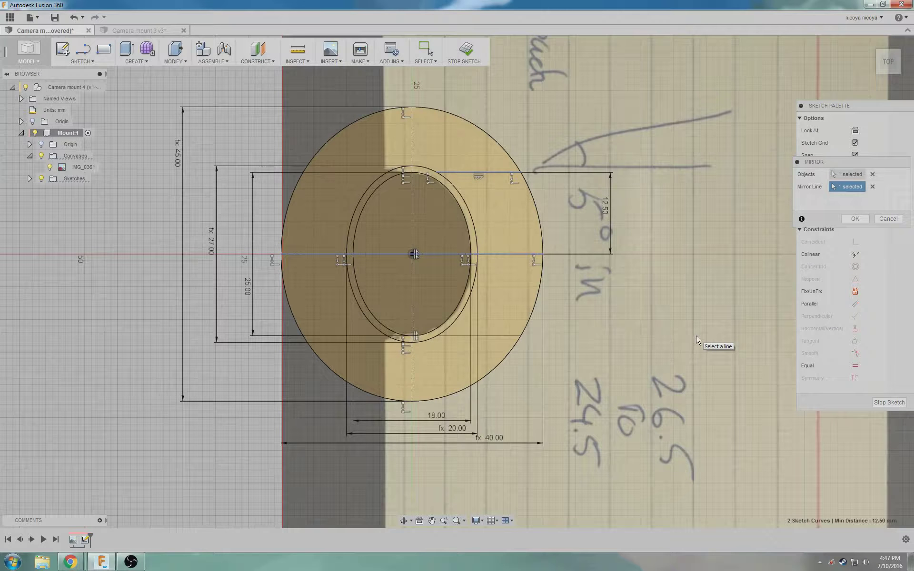
key("Return")
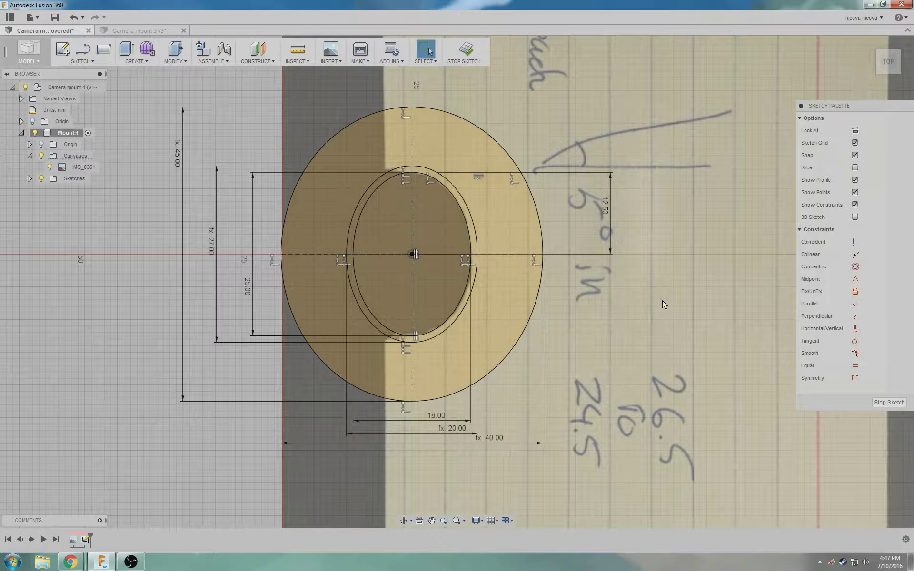
Step: Mirror the upper connecting line across the ellipses' horizontal axis and turn the innermost ellipse into construction geometry
left_click(81, 61)
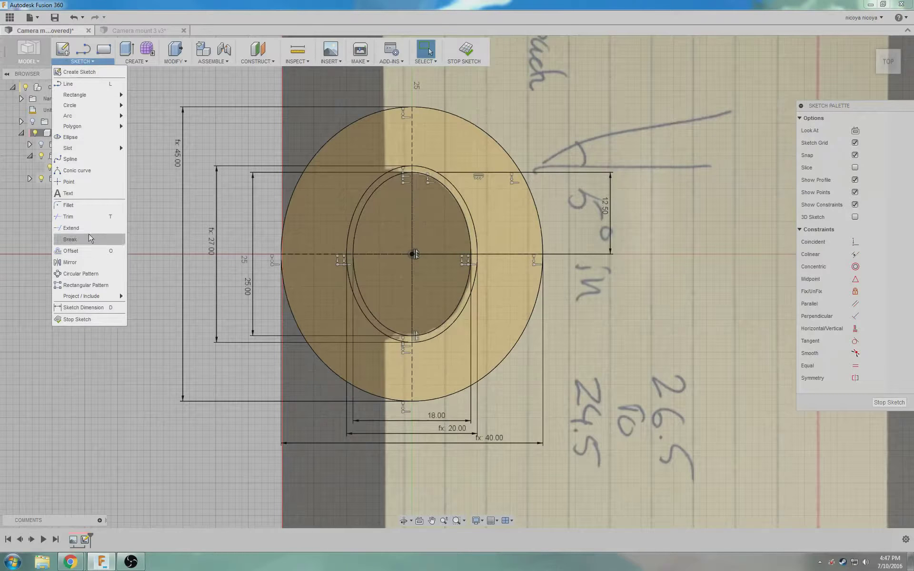
left_click(90, 262)
left_click(482, 173)
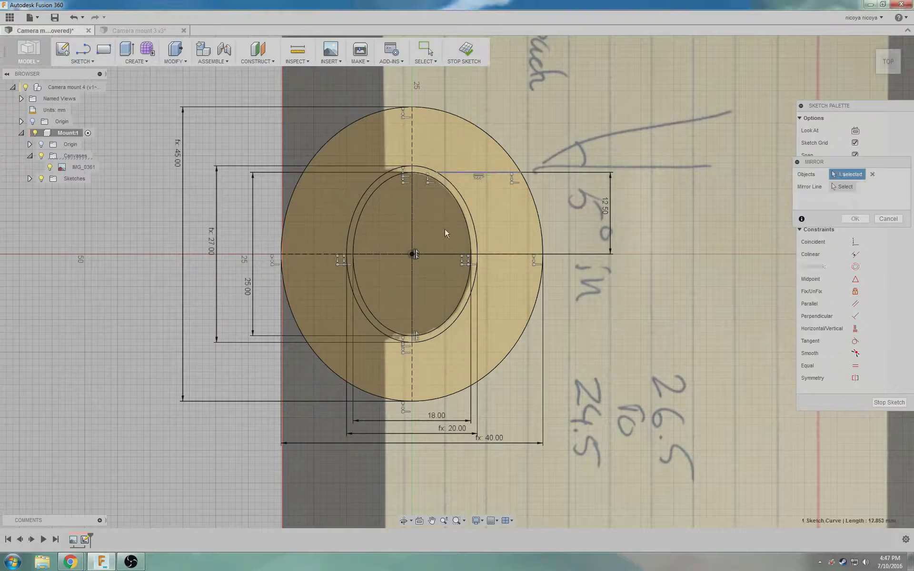
left_click(841, 188)
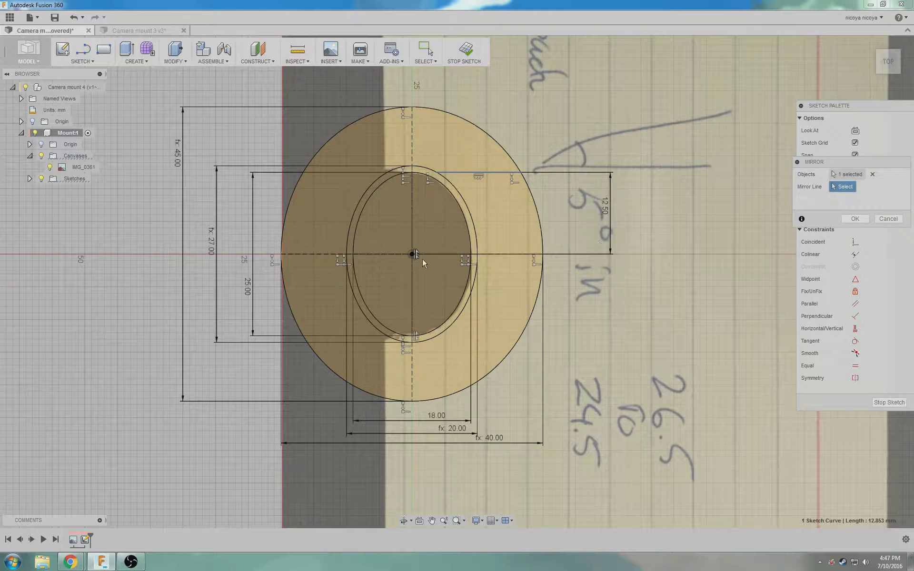
left_click(506, 255)
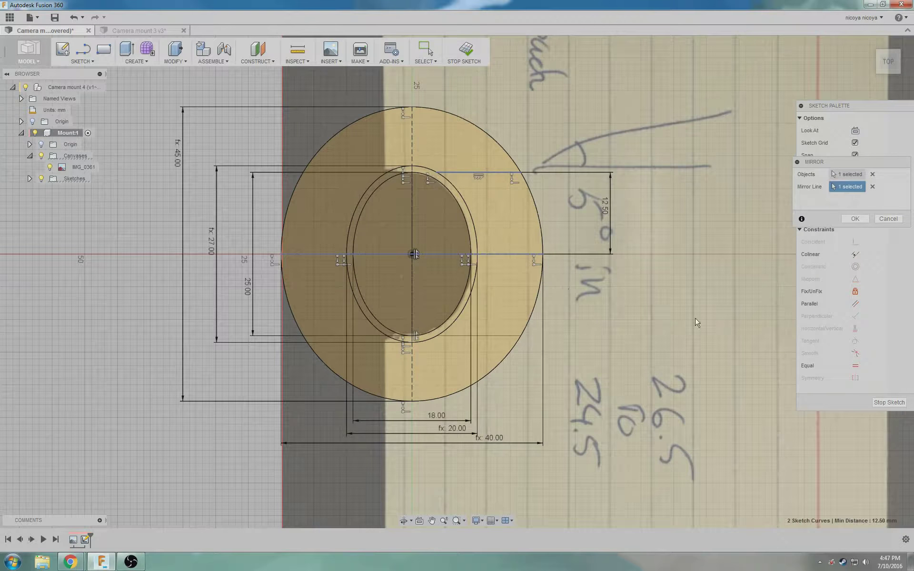
left_click(856, 218)
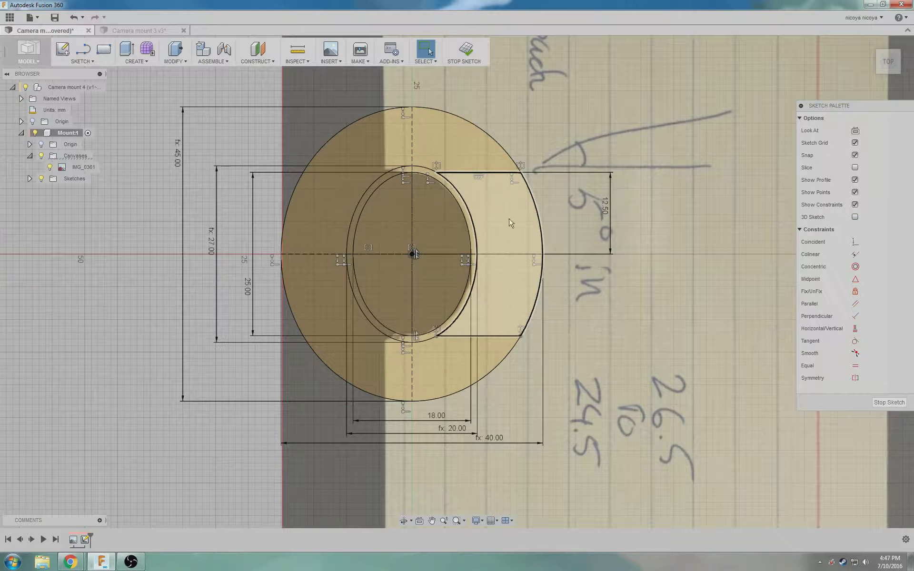
left_click(463, 213)
key("x")
left_click(61, 62)
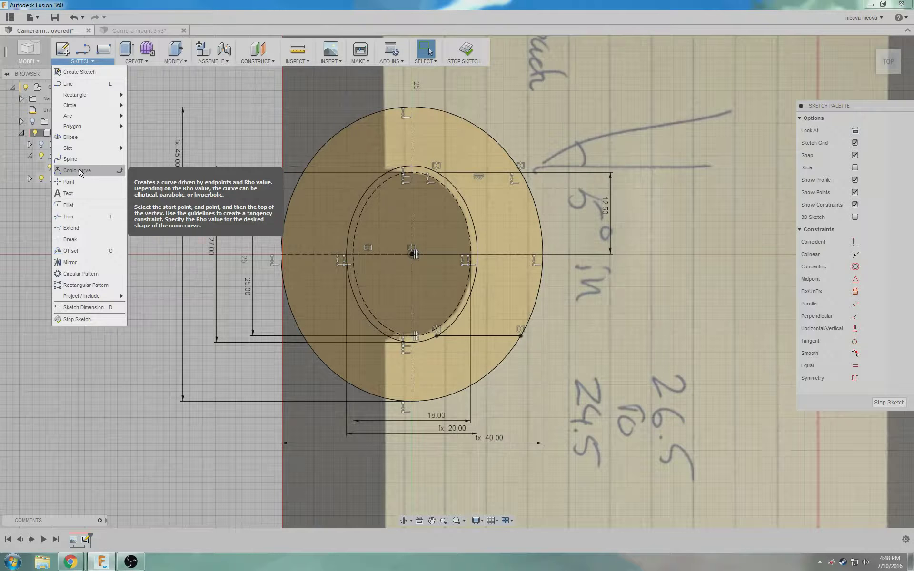
mouse_move(109, 115)
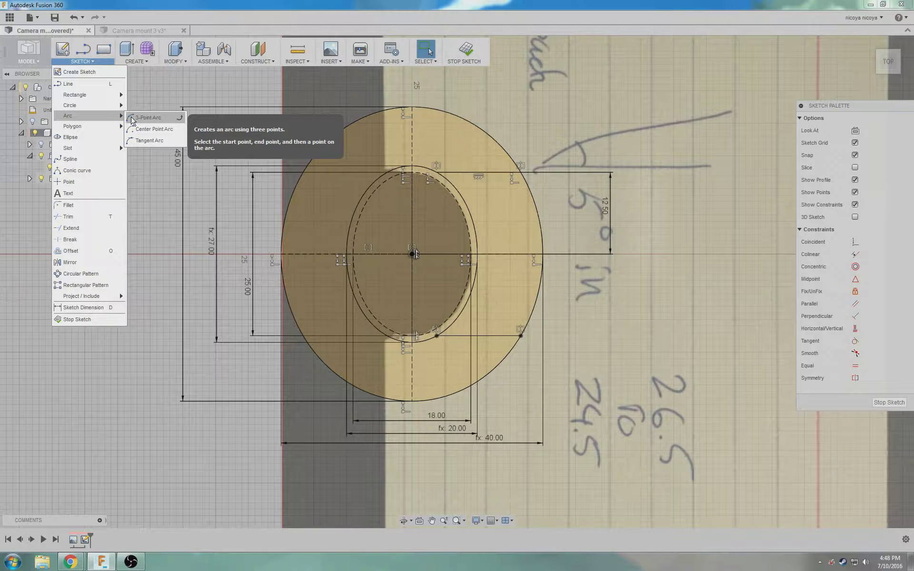
left_click(148, 117)
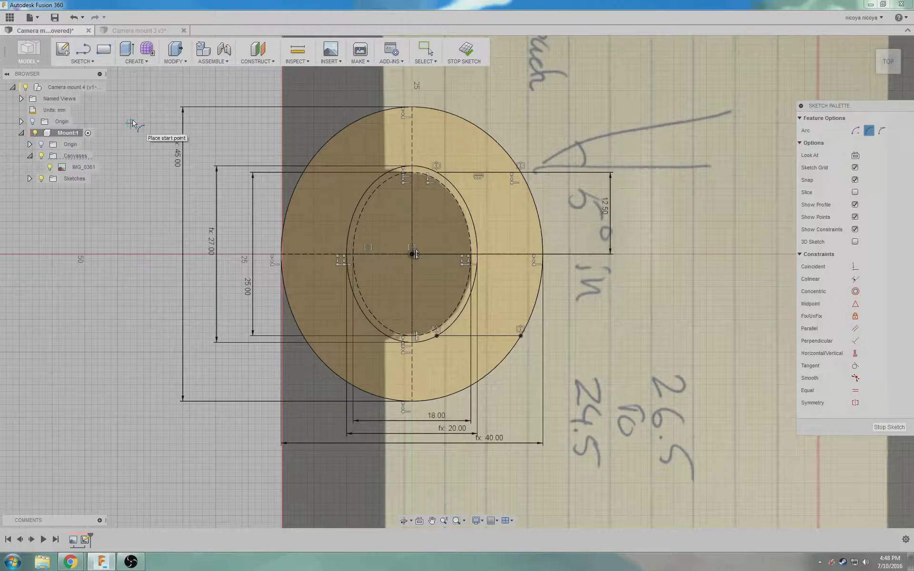
Step: Draw a vertical line about 40 mm long through the ellipses, between their centre and their right side
left_click(84, 51)
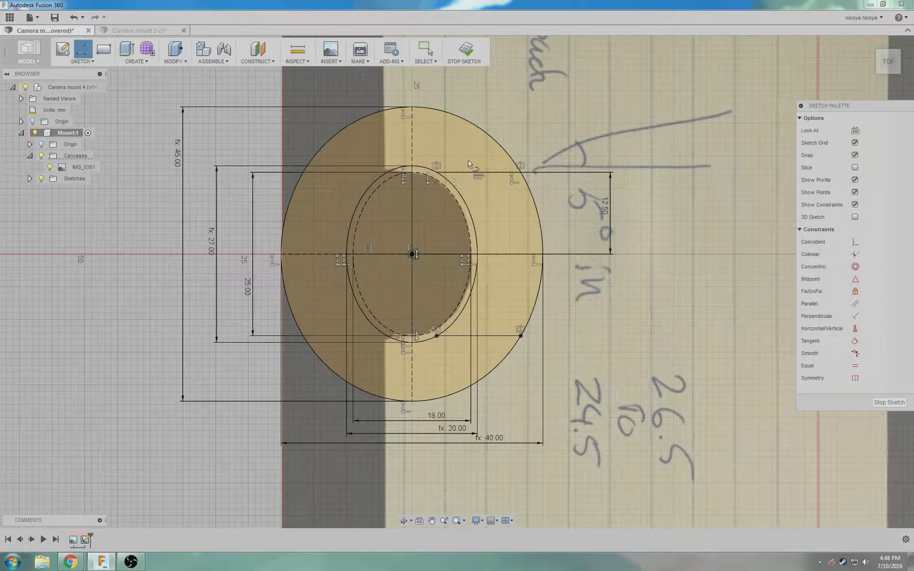
left_click(457, 125)
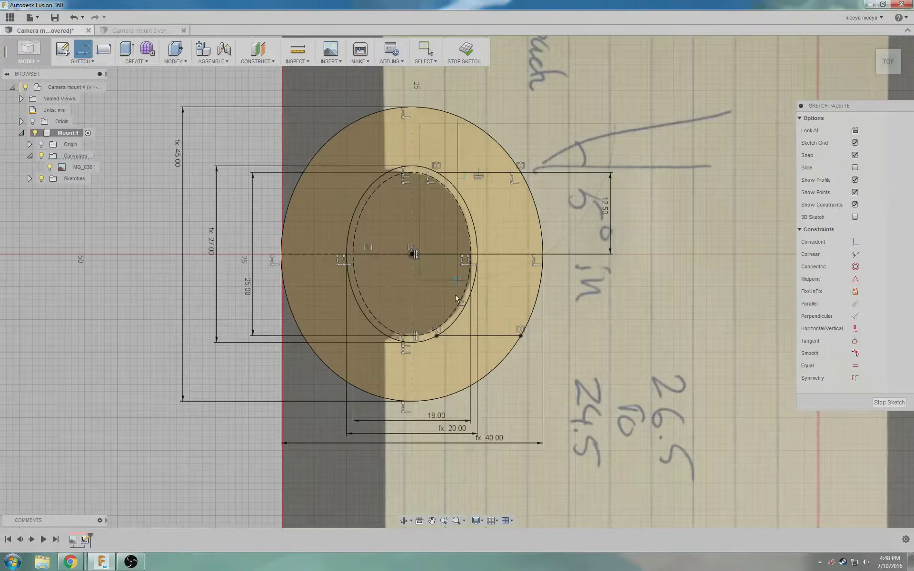
left_click(458, 386)
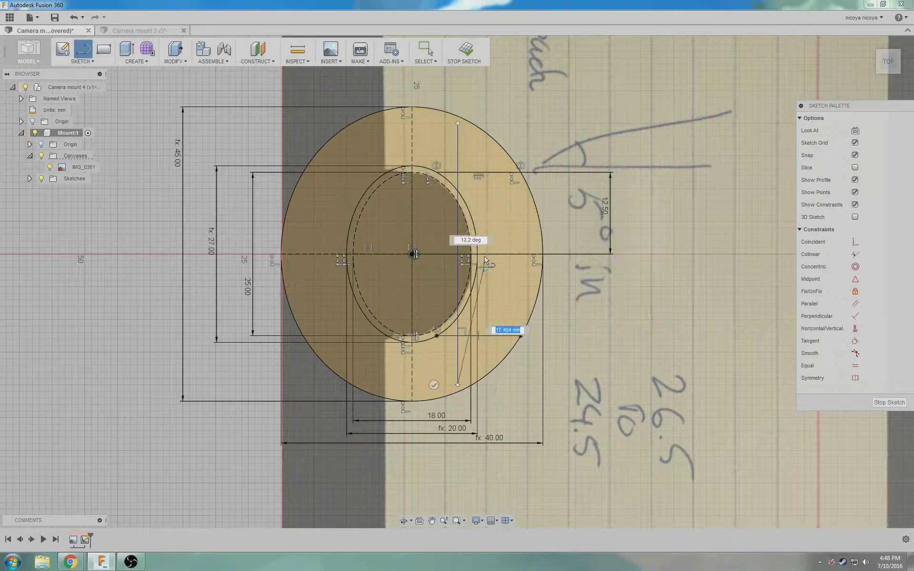
left_click(433, 385)
Step: Dimension the vertical line 3 mm from the inner endpoint of the upper connecting line
key("d")
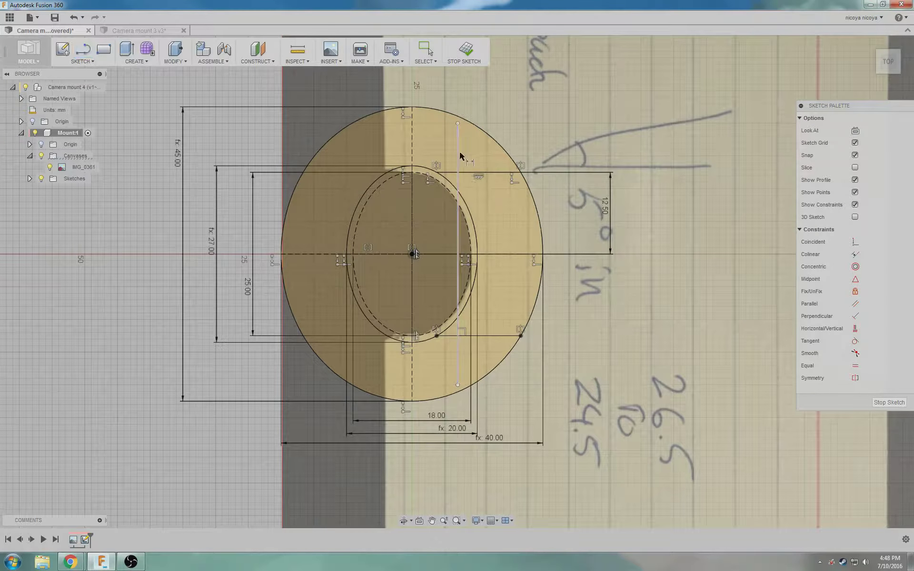
left_click(458, 162)
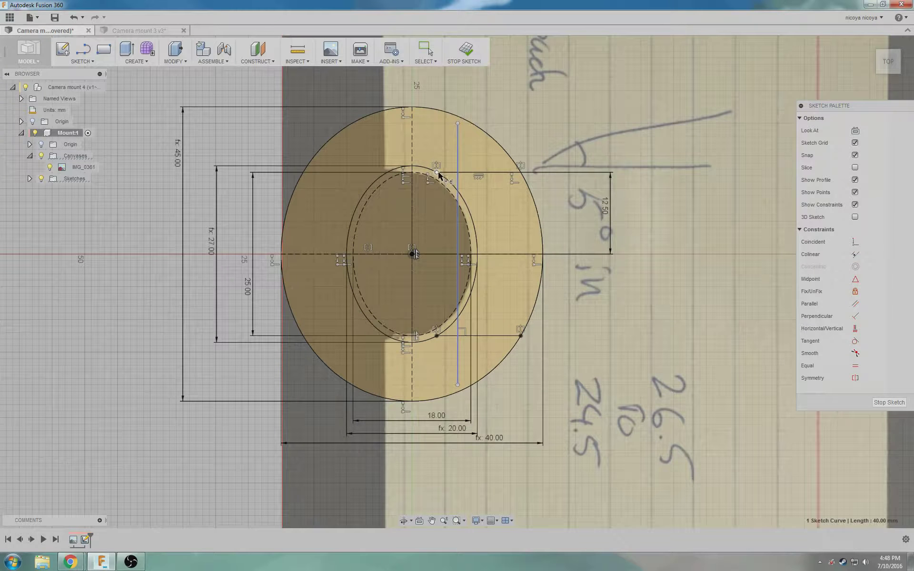
left_click(436, 173)
left_click(431, 95)
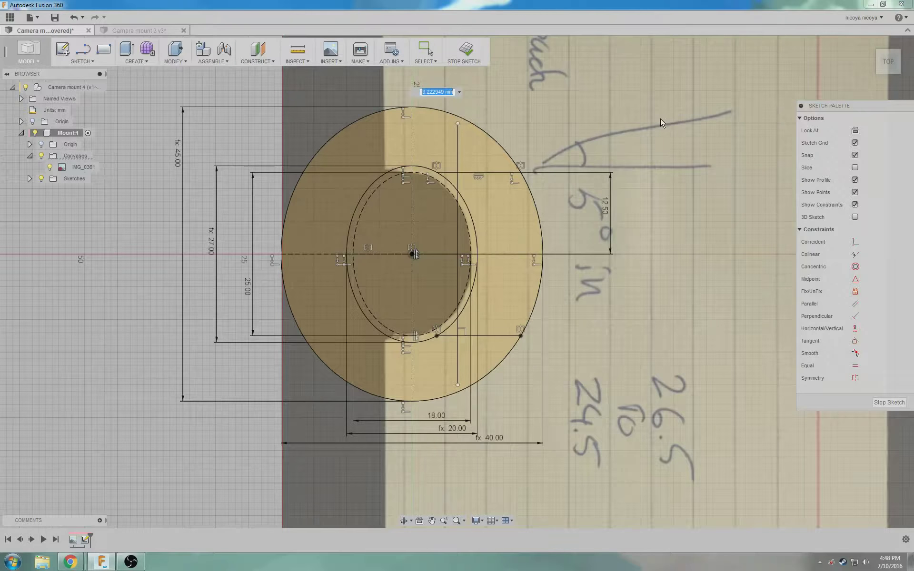
type("3")
key("Return")
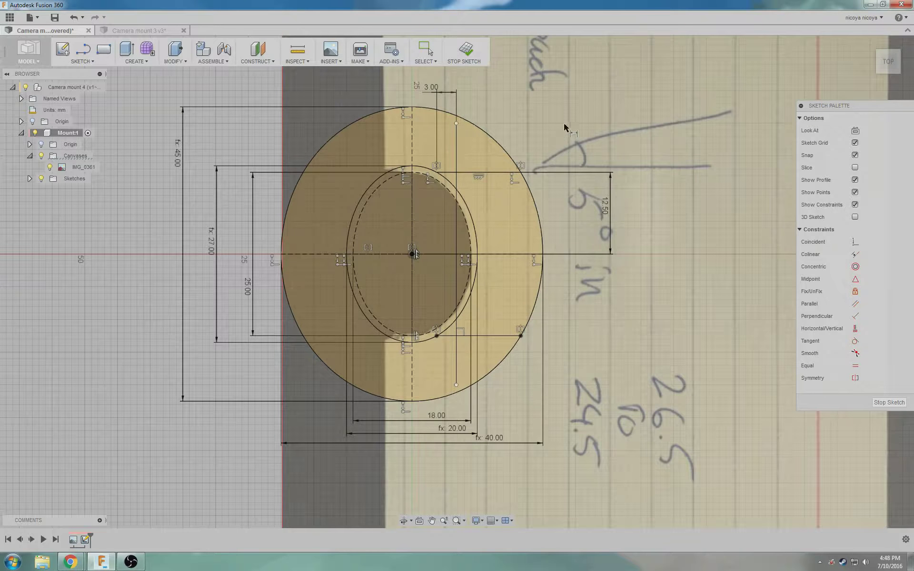
Step: Draw a second vertical line outside the outer ellipse on its right and try to apply a tangent constraint to it
left_click(83, 49)
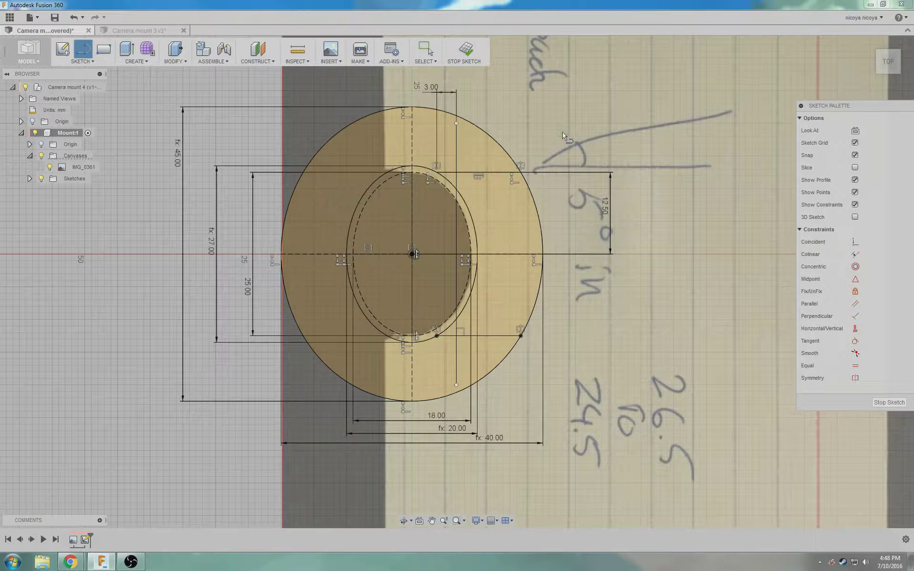
left_click(595, 124)
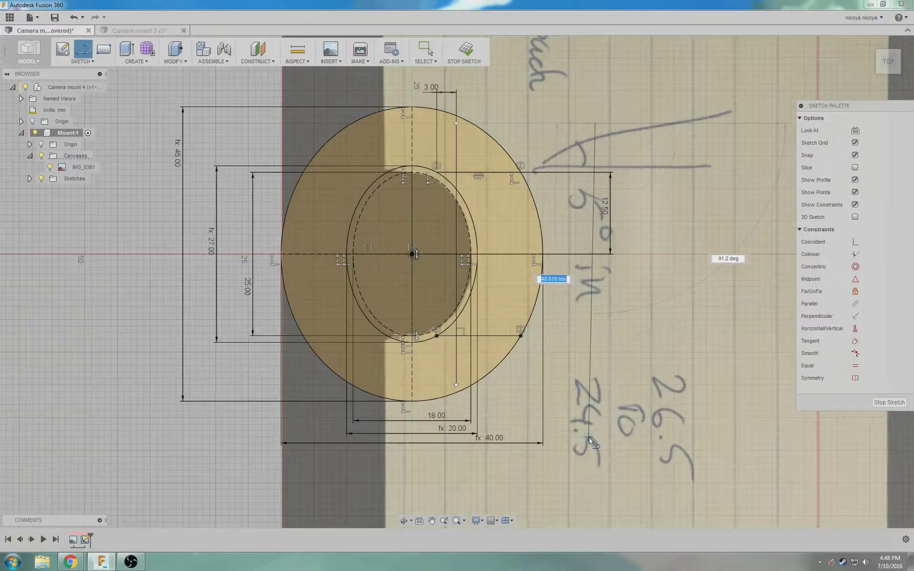
left_click(597, 385)
key("Escape")
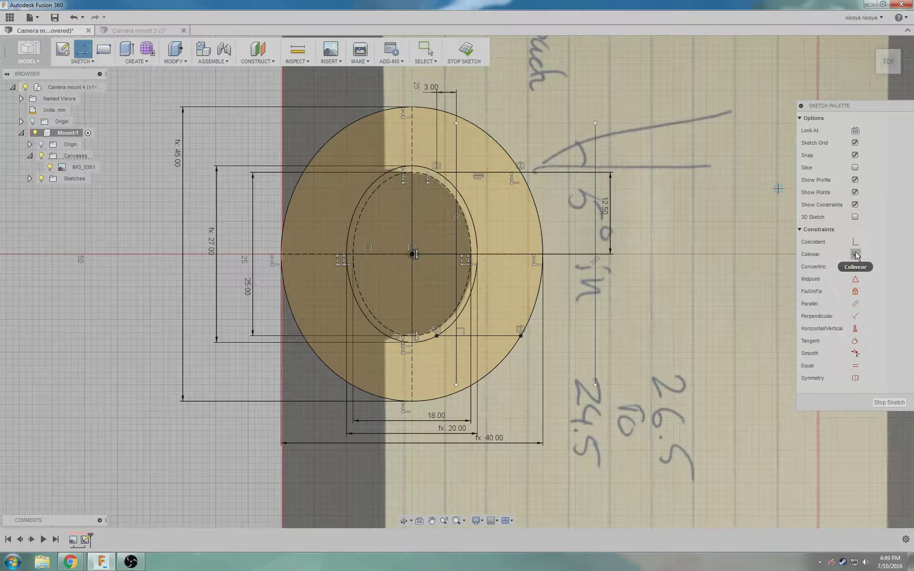
left_click(856, 341)
left_click(593, 264)
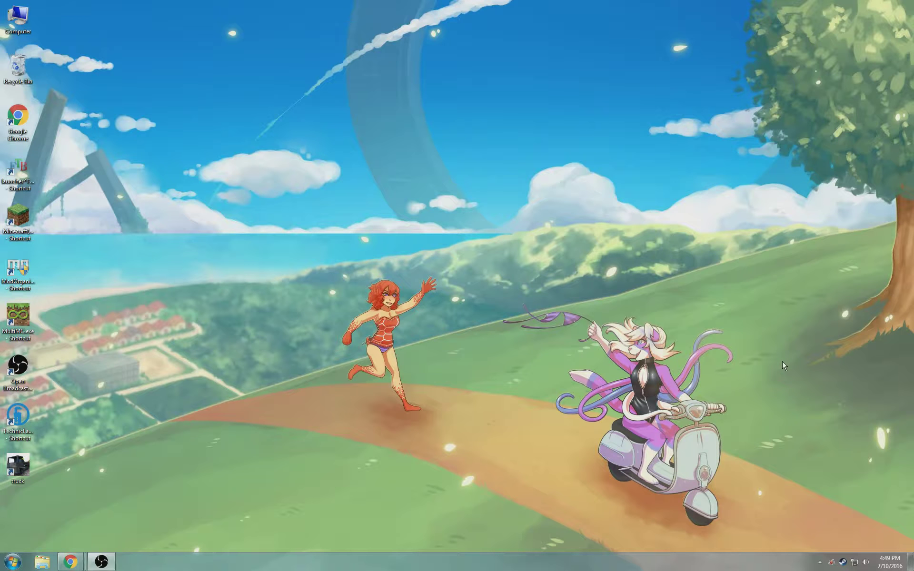
Step: Relaunch Autodesk Fusion 360 and open the auto-saved recovery file of Camera mount 4
left_click(12, 562)
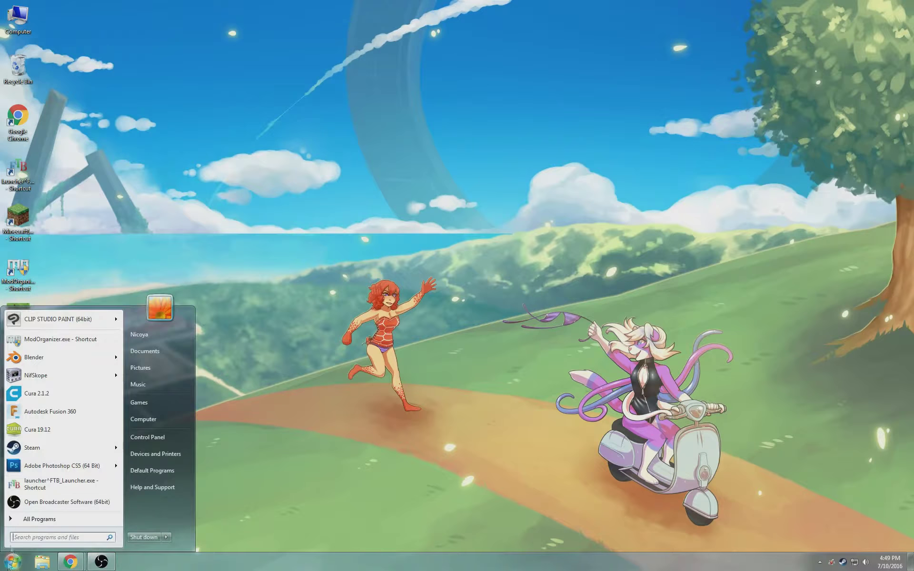
left_click(50, 412)
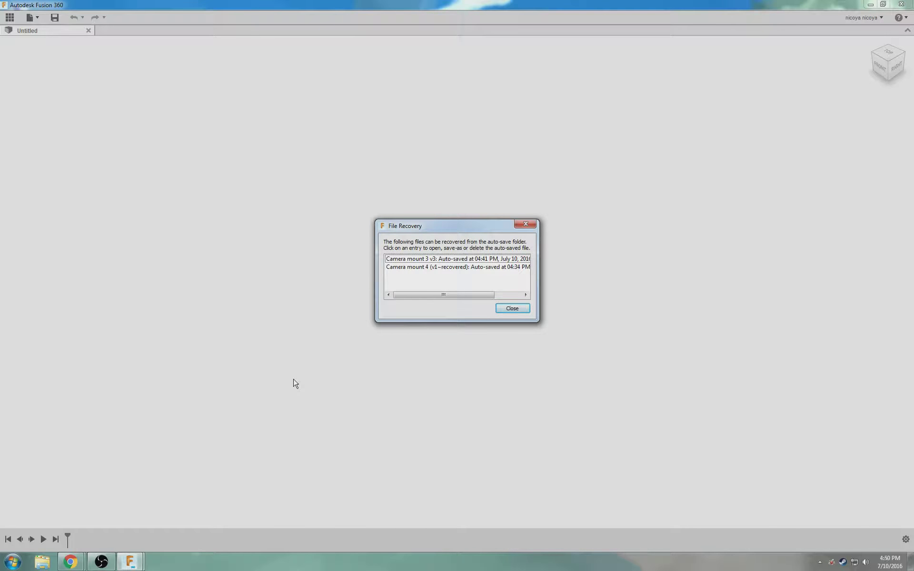
left_click(472, 267)
left_click(495, 274)
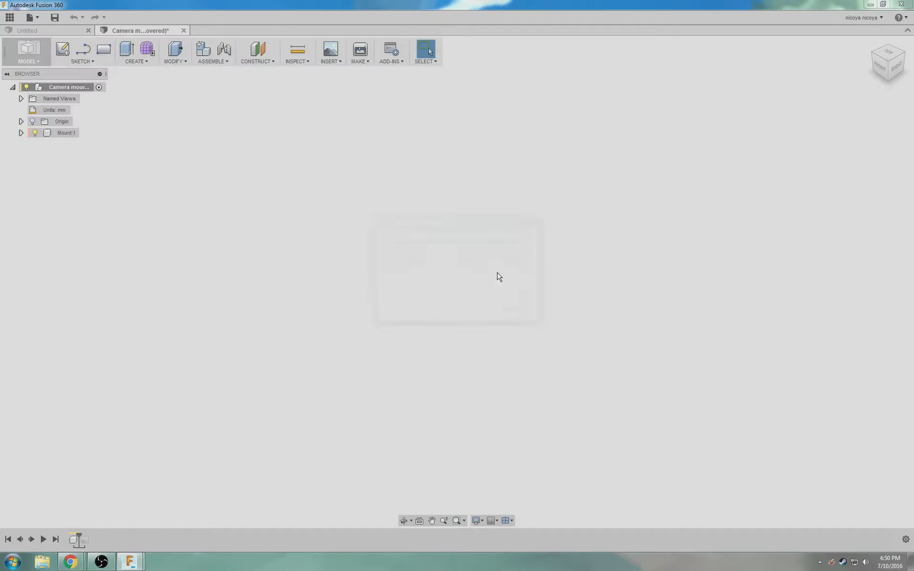
Step: Expand the Mount component and its origin, and delete all features after the history marker, including the IMG_0361 canvas
left_click(21, 133)
left_click(29, 145)
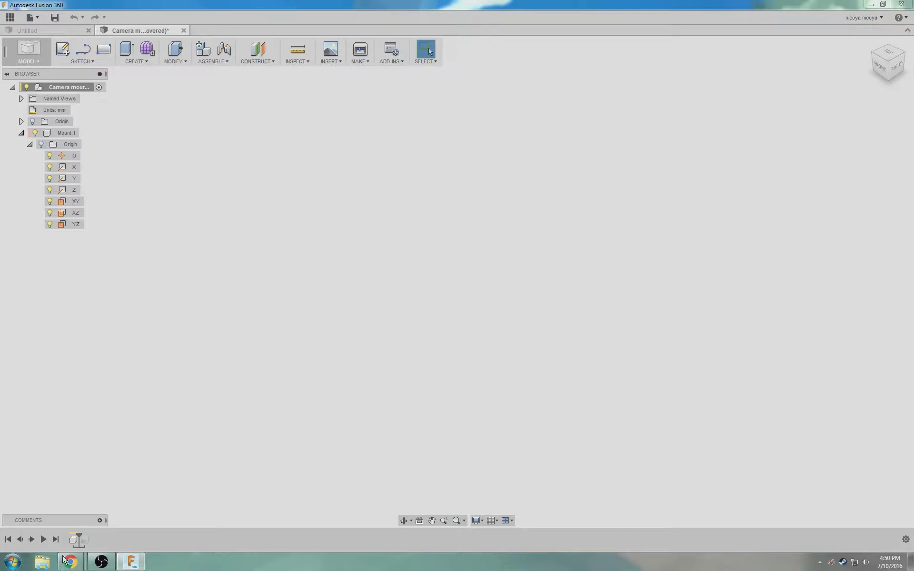
left_click(84, 540)
right_click(84, 540)
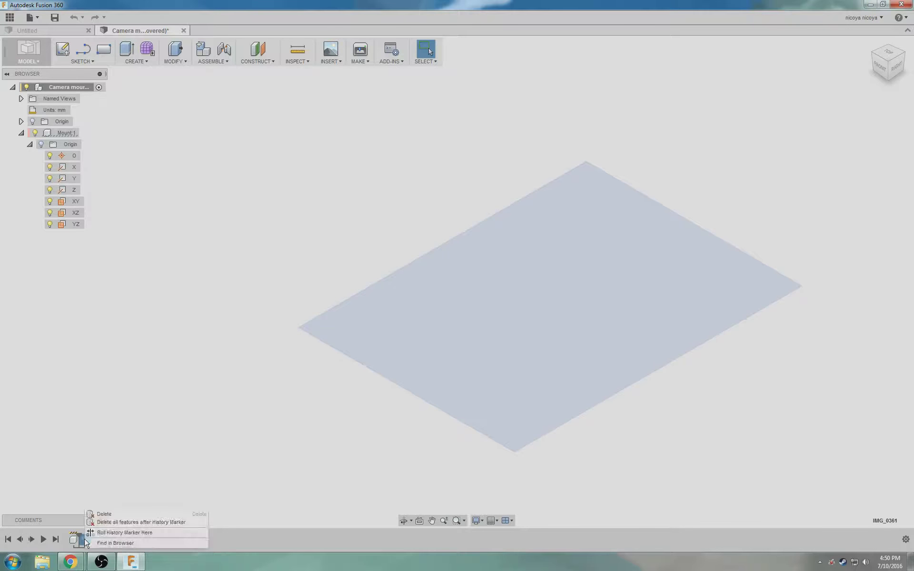
left_click(99, 522)
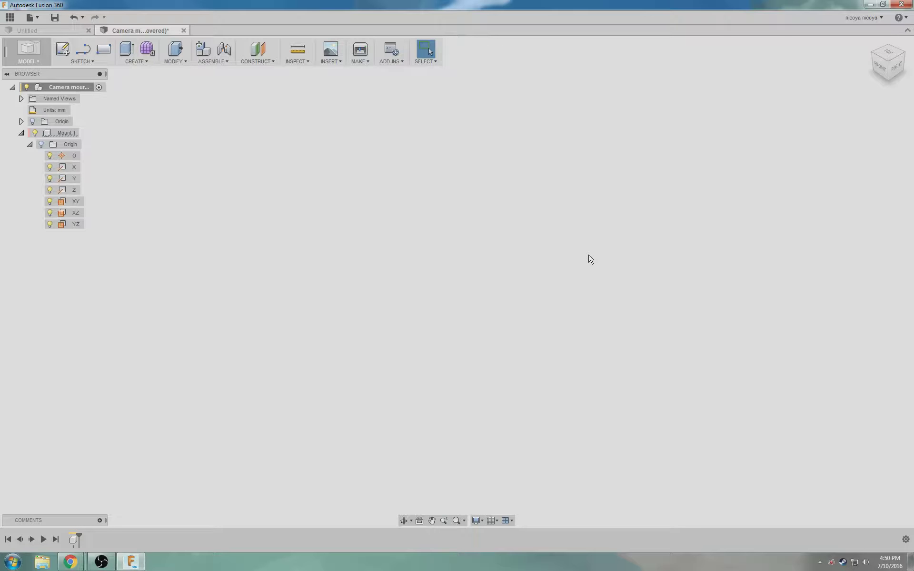
Step: Try attaching the index card photo as a canvas on the horizontal origin plane, rotated a quarter turn
left_click(327, 61)
left_click(461, 312)
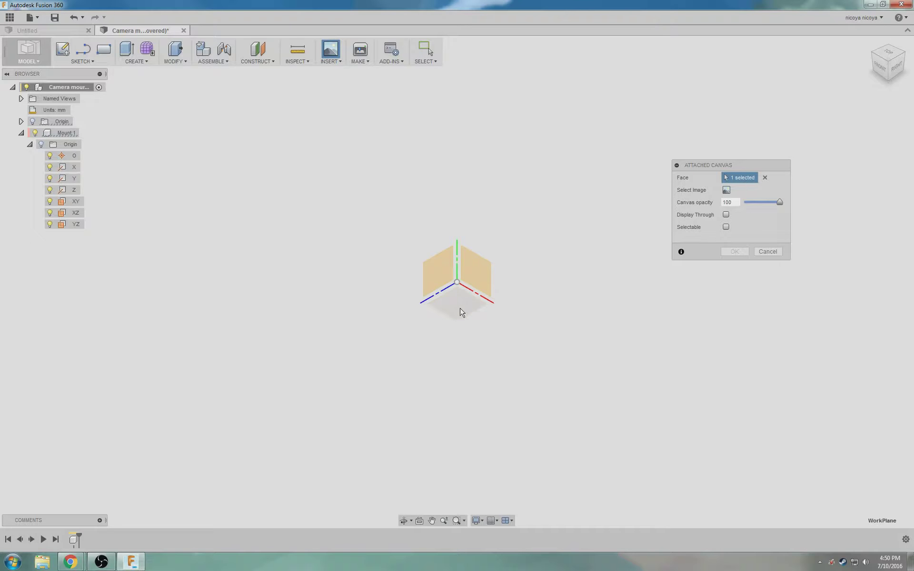
left_click(726, 190)
left_click(157, 105)
left_click(378, 280)
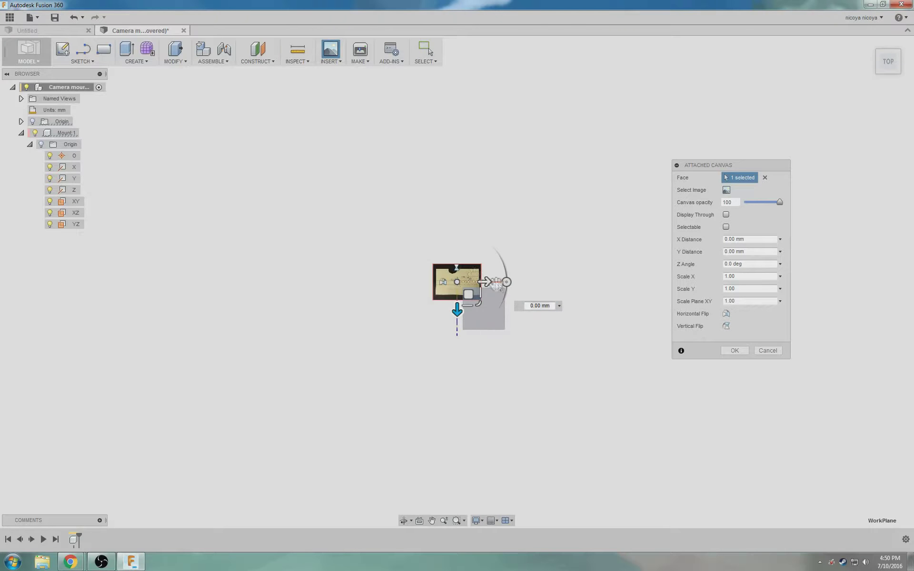
left_click_drag(505, 282, 456, 232)
left_click(734, 350)
key("F6")
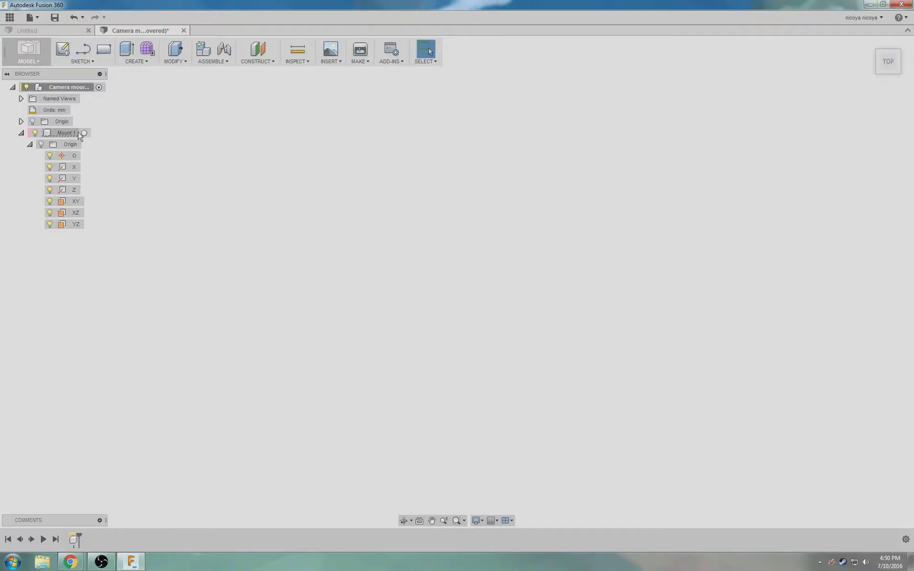
Step: Attach the IMG_0361 photo as a canvas on the active Mount component's XZ plane, rotated a quarter turn
left_click(726, 190)
double_click(220, 104)
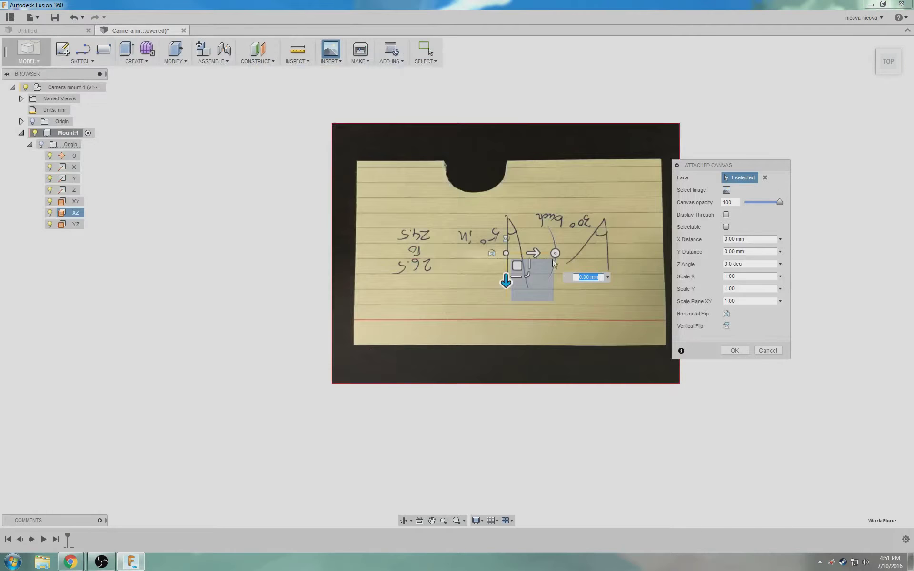
left_click_drag(555, 255, 506, 204)
key("Return")
Step: Calibrate the canvas between the upper and lower edges of the card's rounded cutout, and turn on the layout grid
left_click(84, 247)
left_click(426, 316)
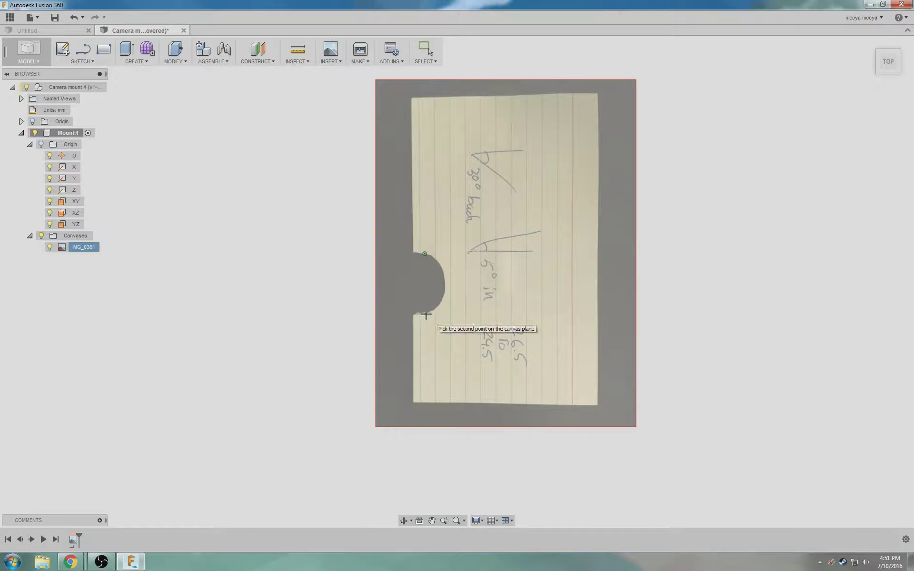
key("Return")
scroll(452, 309, "down", 10)
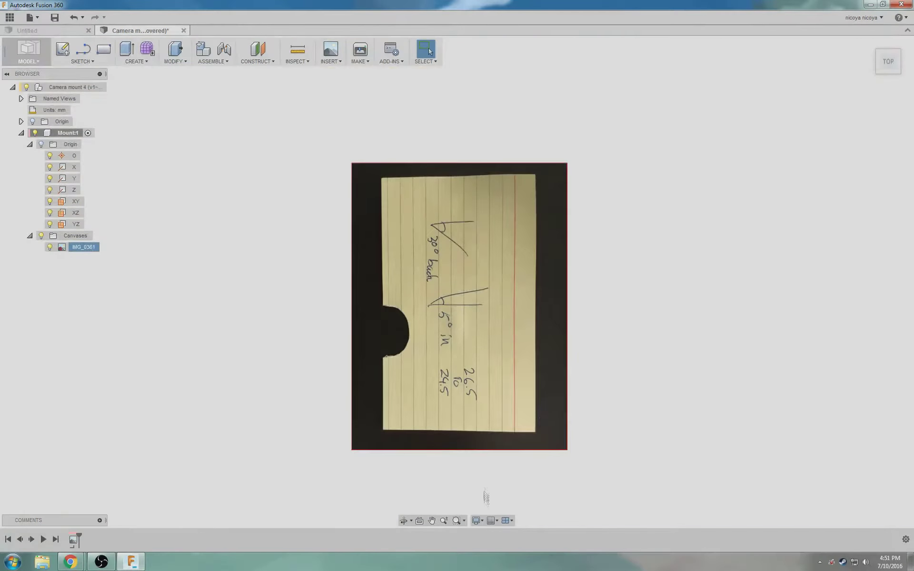
left_click(493, 521)
left_click(500, 461)
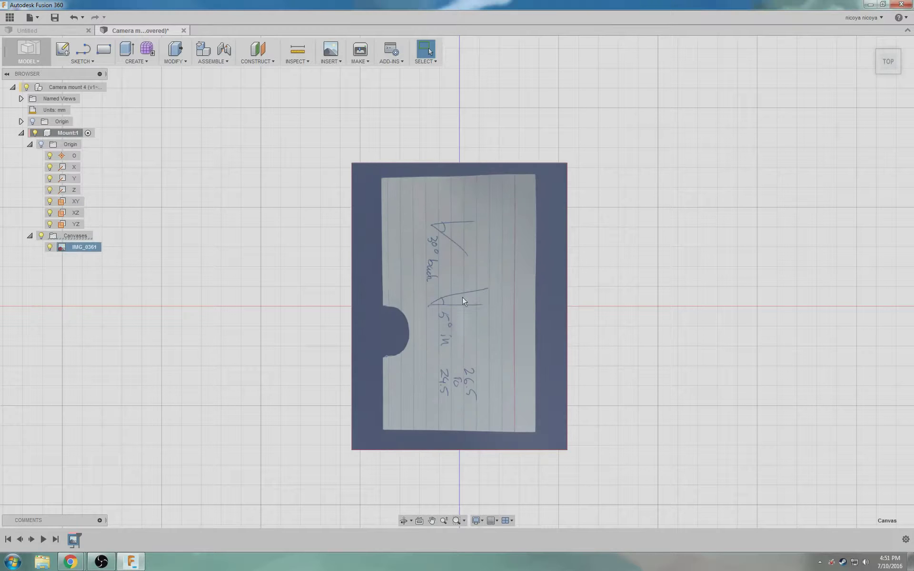
Step: Edit the canvas to move the card's rounded cutout over the origin, and lower the canvas opacity
left_click(73, 540)
double_click(74, 540)
left_click_drag(471, 316, 535, 295)
key("Return")
double_click(74, 540)
scroll(476, 310, "up", 5)
mouse_move(678, 250)
left_mouse_down()
mouse_move(685, 244)
mouse_move(672, 245)
mouse_move(682, 243)
left_mouse_up()
left_click(734, 338)
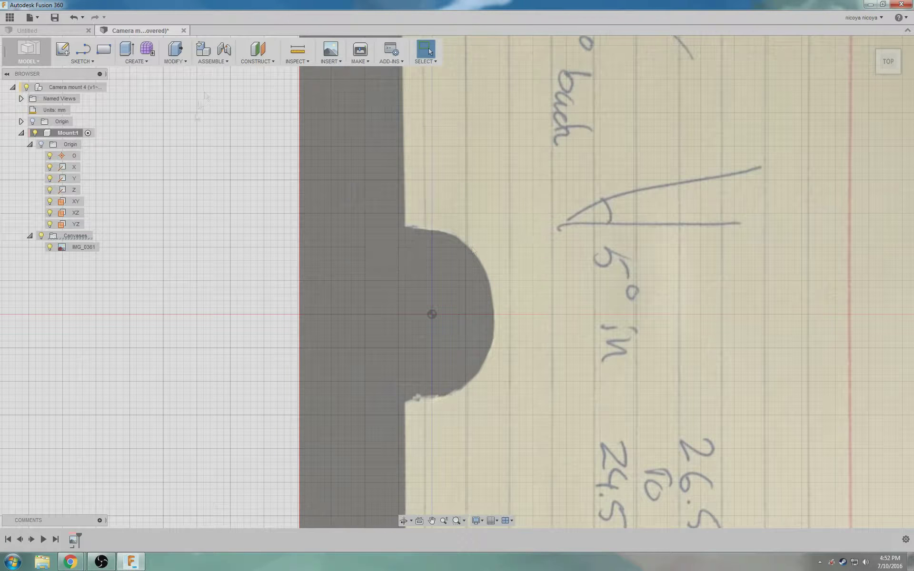
Step: Start a sketch on the canvas plane and draw a vertical ellipse about 34 mm tall to the left of the canvas
left_click(62, 48)
left_click(338, 293)
left_click(82, 61)
left_click(70, 137)
left_click(198, 217)
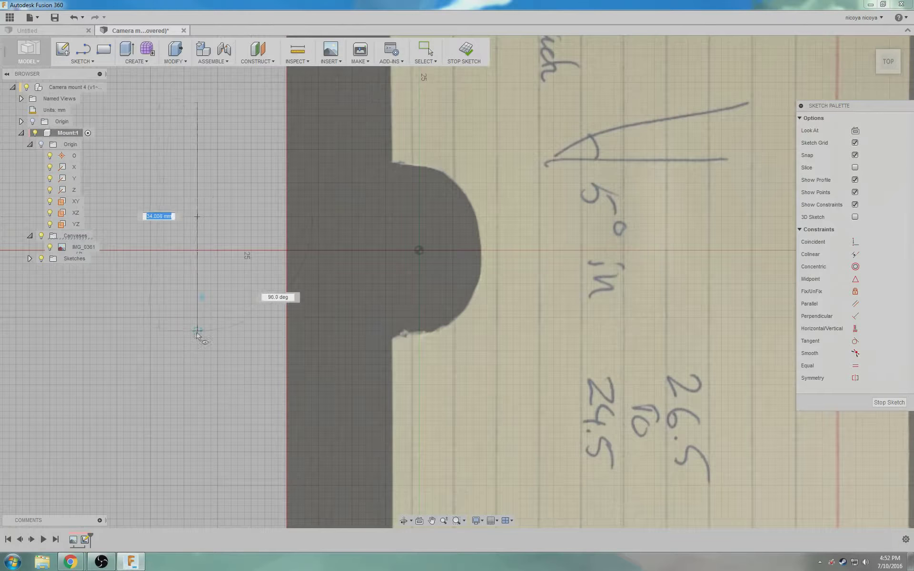
left_click(193, 331)
left_click(268, 224)
Step: Constrain the ellipse's centre to be coincident with the sketch origin in the card's rounded cutout
left_click(855, 242)
left_click(197, 217)
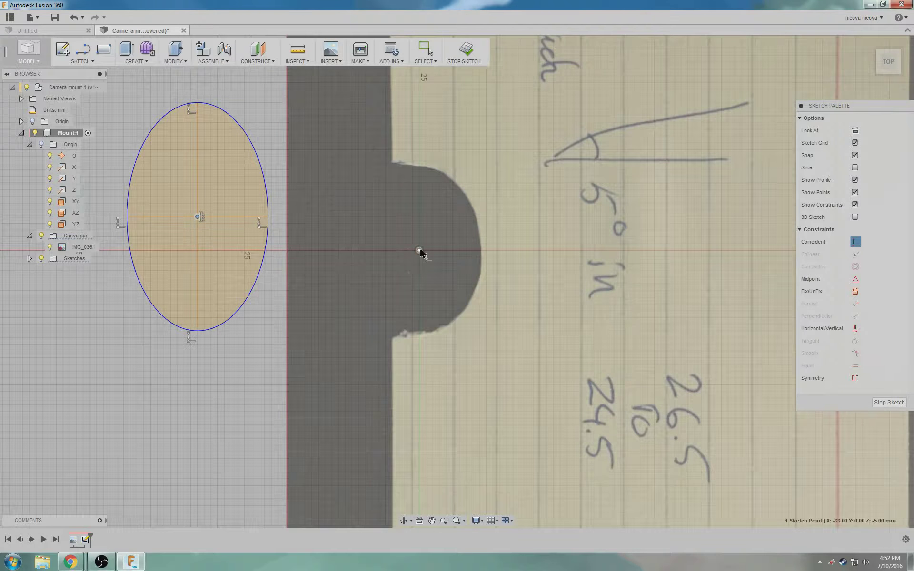
left_click(419, 250)
Step: Dimension the ellipse 25 mm tall and 18 mm wide to match the card's cutout
key("d")
left_click(419, 282)
left_click(228, 307)
type("25")
key("Return")
left_click(362, 250)
left_click(365, 476)
type("18")
key("Return")
Step: Save the design and check the saved file in the Camera mount project's data
left_click(55, 18)
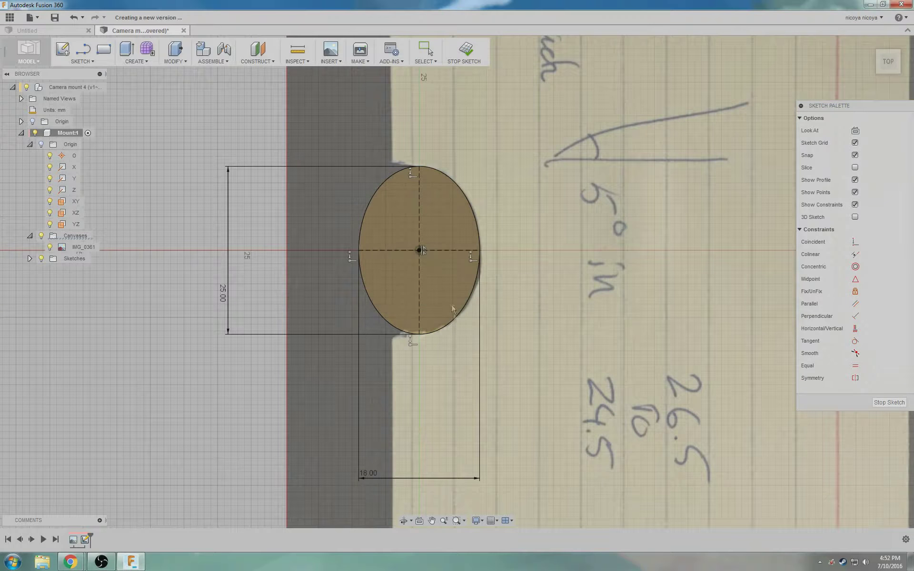
left_click(11, 19)
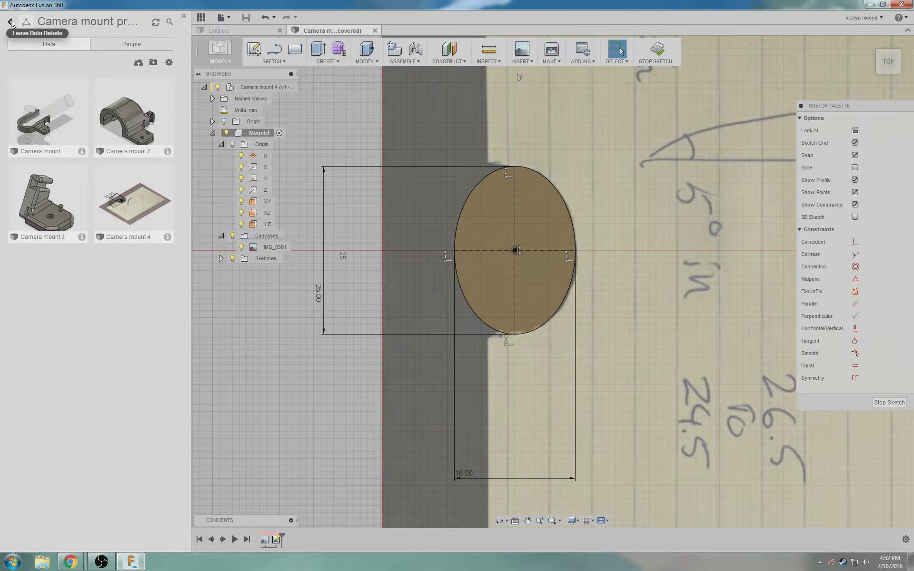
left_click(11, 22)
left_click(183, 16)
Step: Draw a second vertical ellipse about 14 mm wide beside the canvas and make it concentric with the first ellipse
left_click(82, 61)
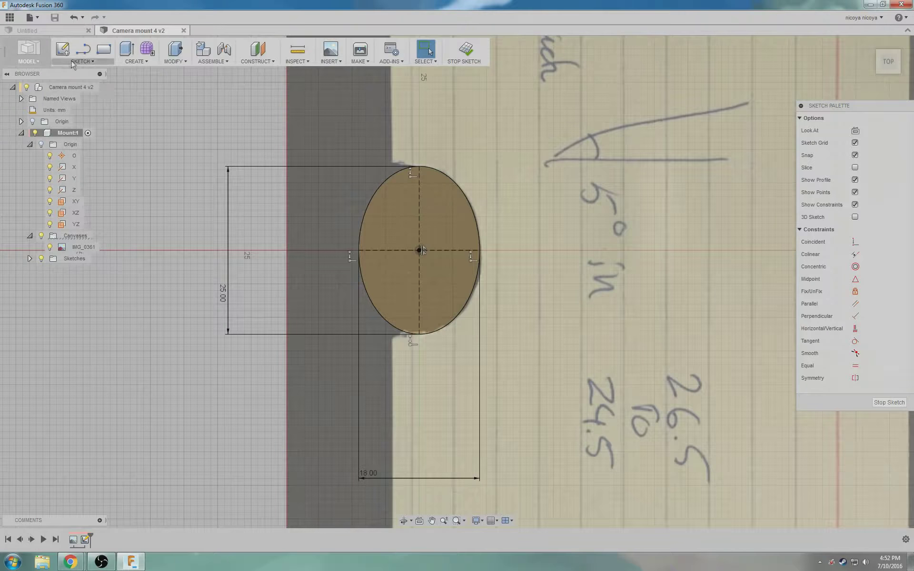
left_click(76, 152)
left_click(164, 250)
left_click(164, 365)
left_click(211, 250)
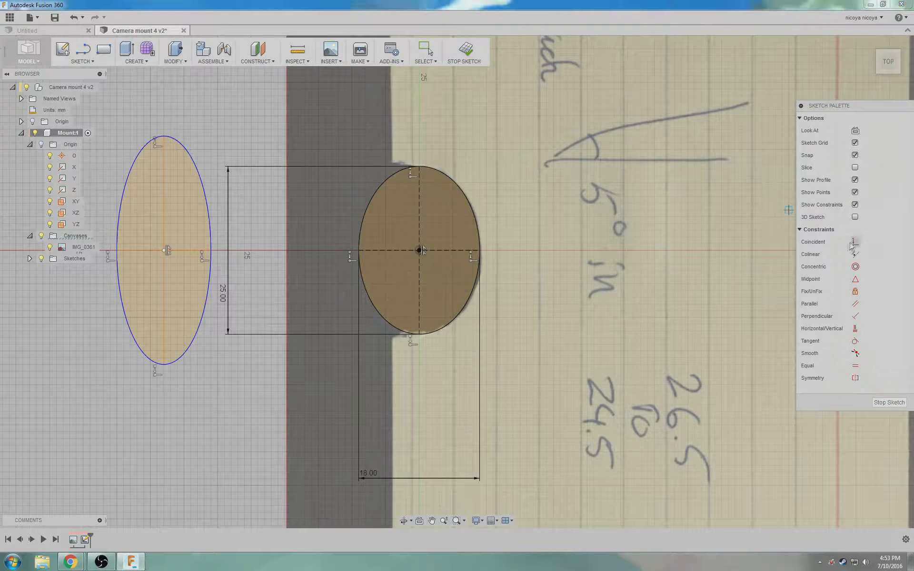
left_click_drag(163, 250, 419, 250)
Step: Dimension the second ellipse d42 + 2 wide and d41 + 2 tall, and make the 18 by 25 mm ellipse construction geometry
key("d")
left_click(426, 273)
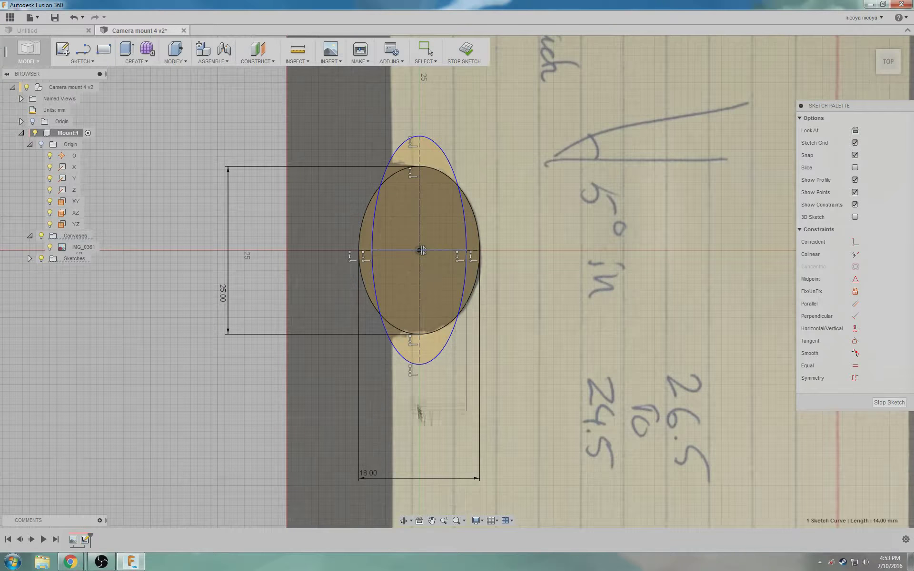
left_click(431, 495)
type("d42 + 2")
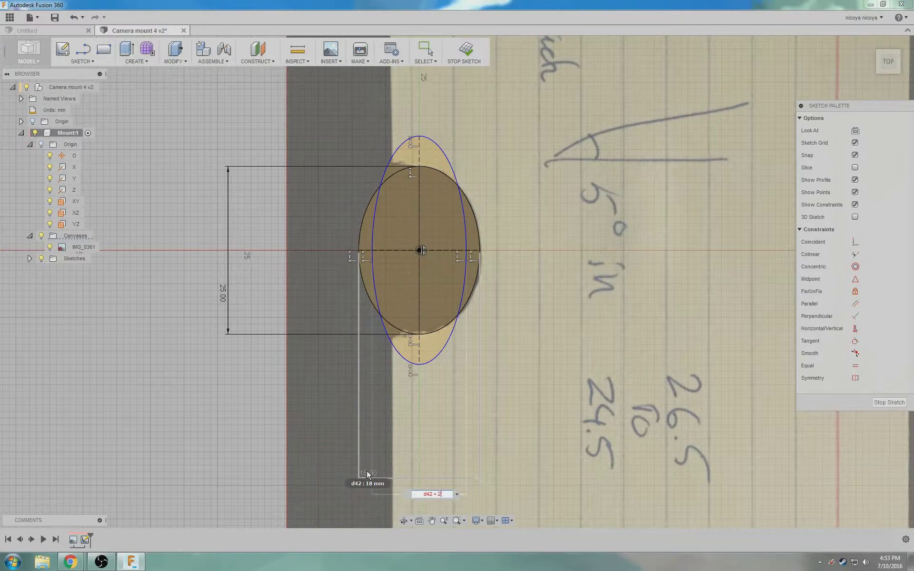
key("Return")
left_click(419, 151)
left_click(190, 187)
type("d41 +")
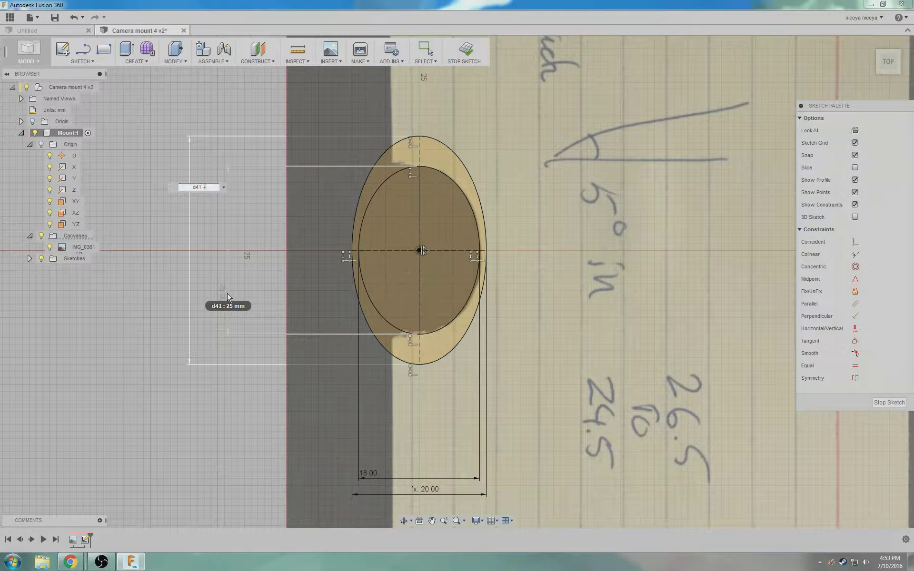
type("2")
key("Return")
key("Escape")
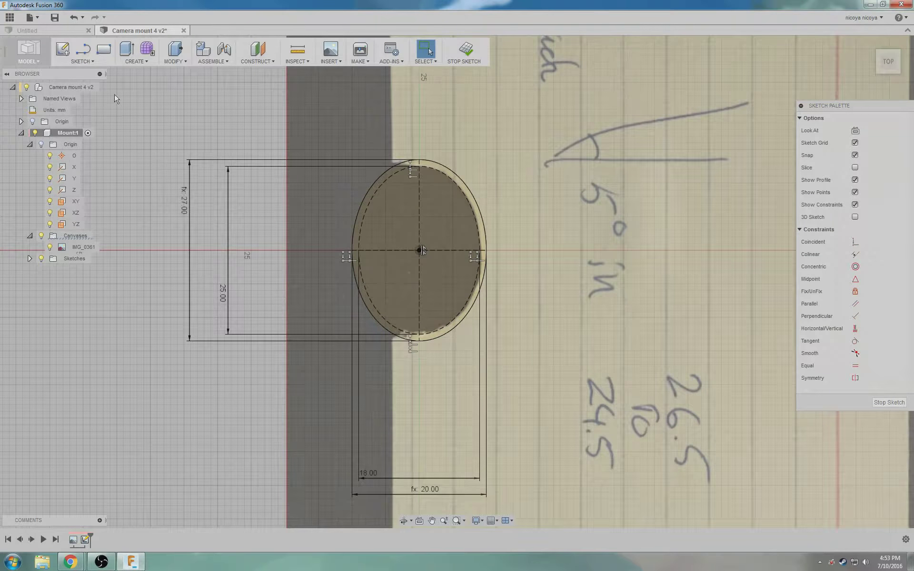
Step: Draw a third, larger ellipse about 24 mm wide beside the others and constrain its centre to the origin
left_click(83, 61)
left_click(73, 137)
left_click(143, 210)
left_click(144, 318)
left_click(224, 196)
left_click(855, 242)
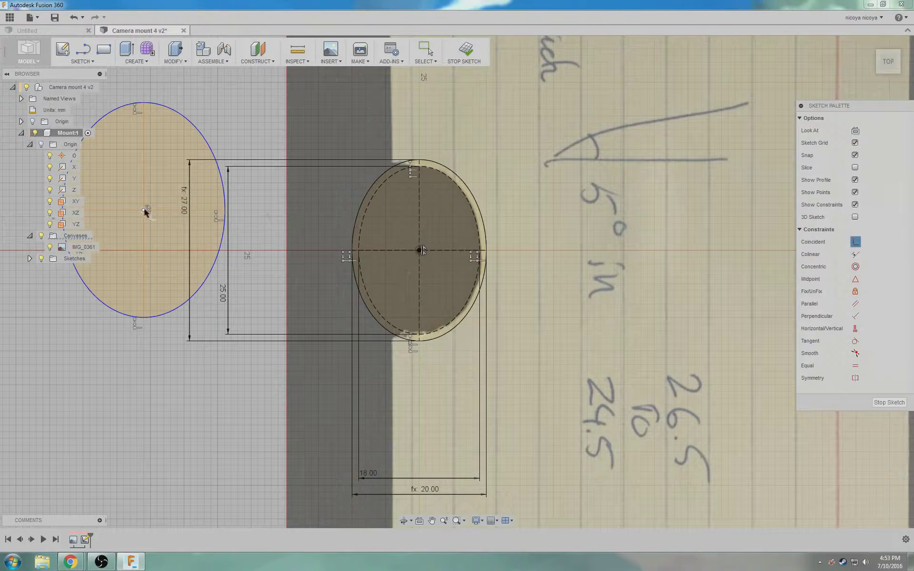
left_click(144, 211)
left_click(421, 250)
Step: Dimension the outer ellipse d43 + 20 wide and d44 + 20 tall
key("d")
left_click(499, 251)
left_click(504, 508)
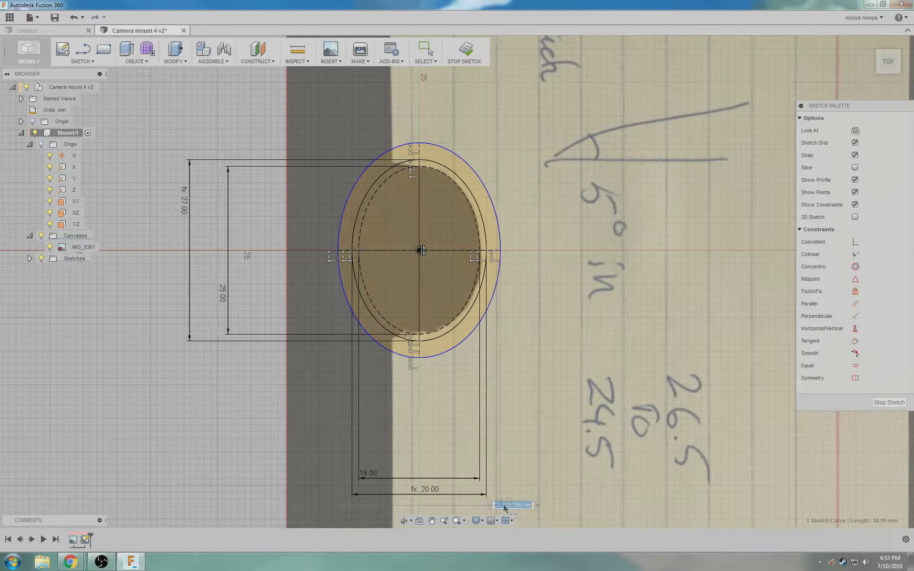
type("d43 + 20")
key("Return")
scroll(424, 495, "up", 1)
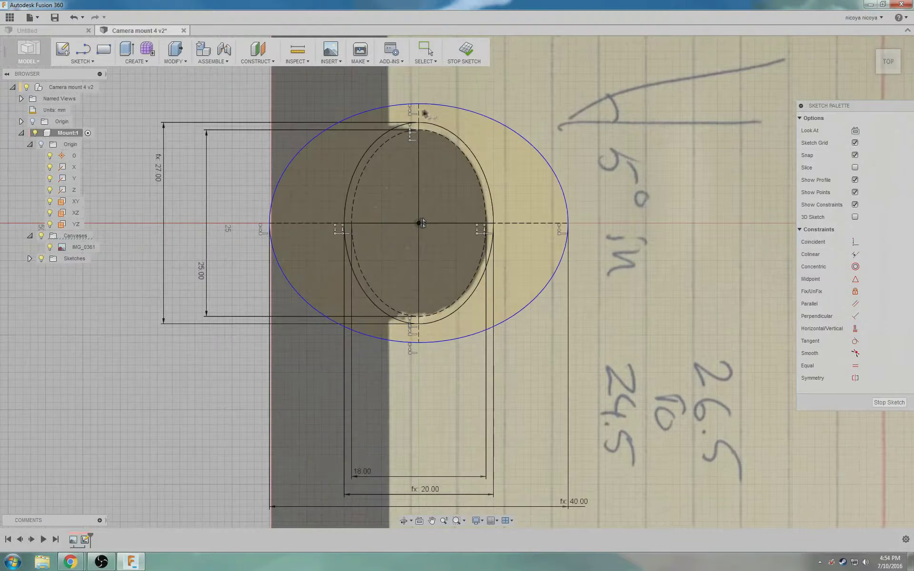
left_click(421, 110)
left_click(115, 127)
mouse_move(158, 166)
type("d44 + 20")
key("Return")
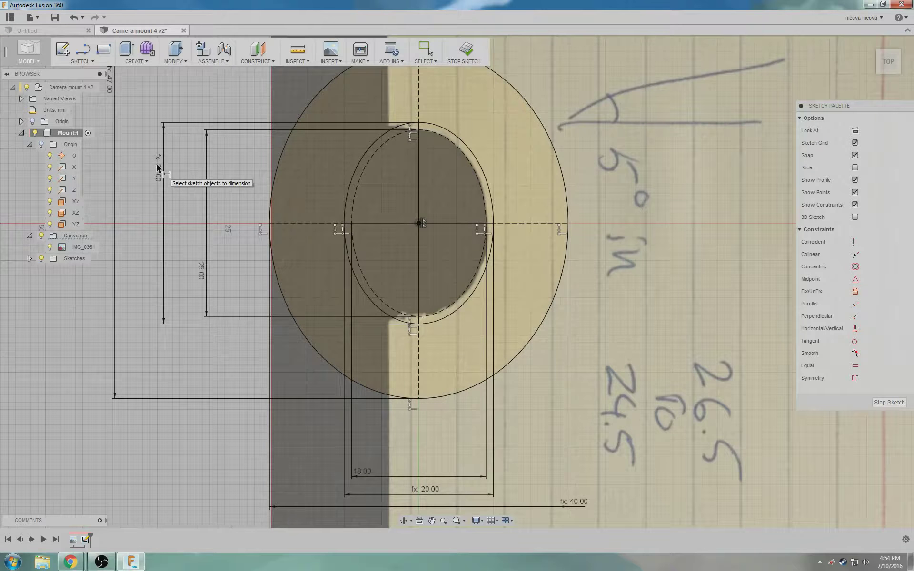
Step: Draw a line from the middle ellipse to the outer ellipse, above and to the right of the centre
key("l")
left_click(469, 148)
left_click(554, 148)
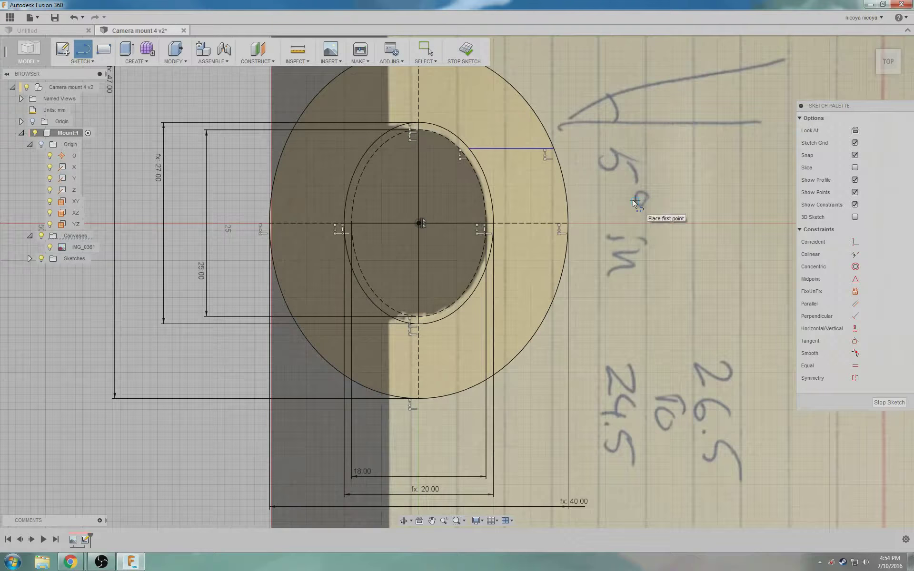
Step: Dimension the line 12.5 mm above the ellipse centre and constrain it to be horizontal
key("d")
left_click(509, 149)
left_click(419, 223)
left_click(633, 220)
type("12.5")
key("Return")
left_click(855, 328)
left_click(493, 142)
Step: Mirror the horizontal line about the ellipses' horizontal axis to form the lower edge of the side opening
left_click(135, 60)
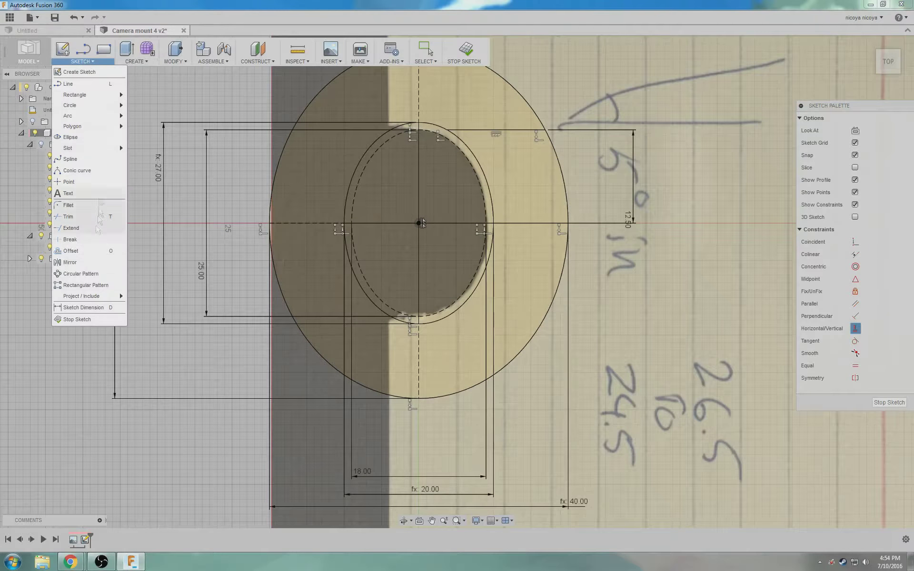
left_click(81, 256)
left_click(514, 130)
left_click(420, 226)
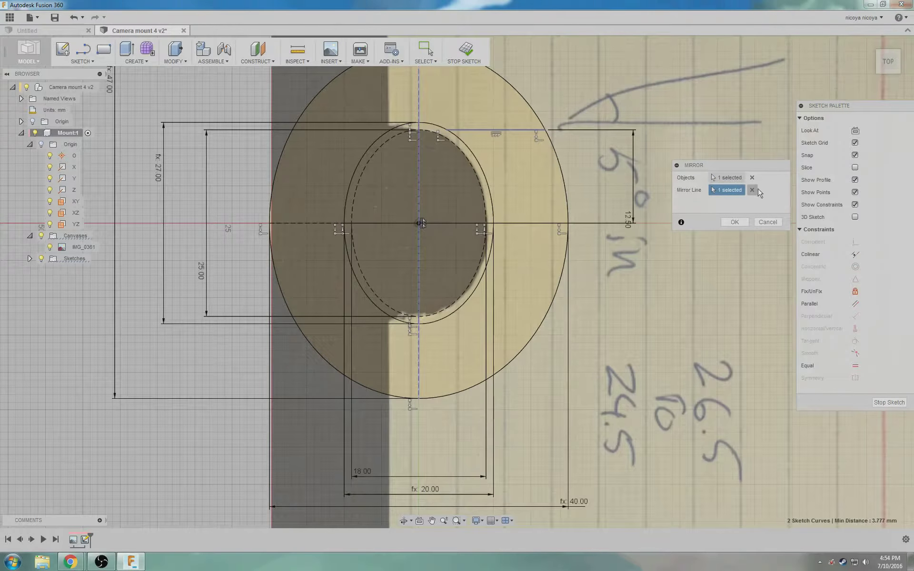
left_click(735, 221)
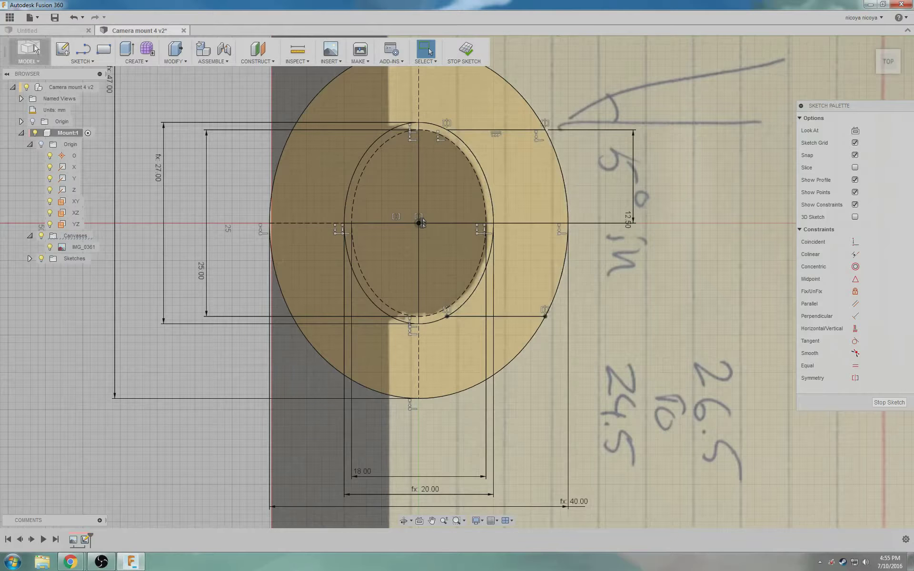
Step: Save the design again and check Camera mount 4 in the Camera mount project's data
key("ctrl+s")
left_click(457, 291)
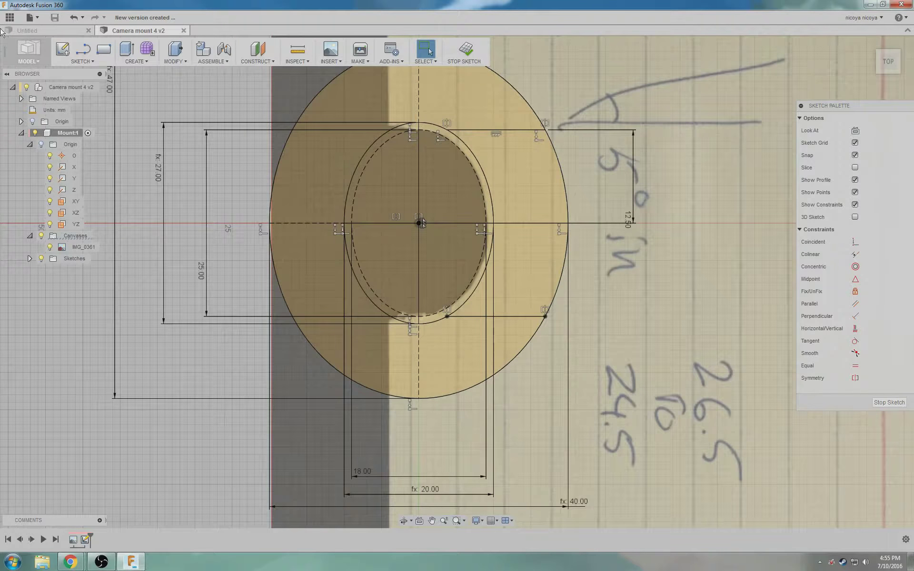
left_click(9, 18)
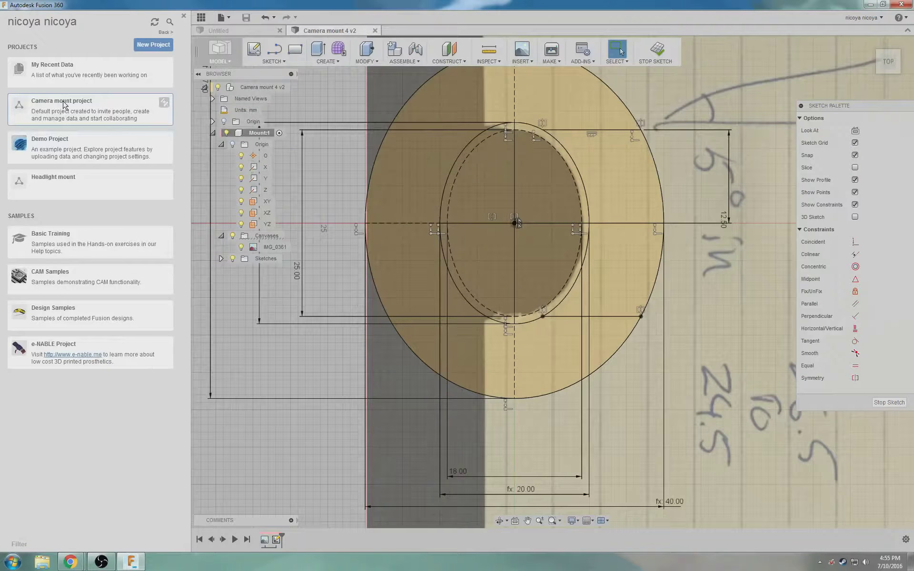
left_click(164, 105)
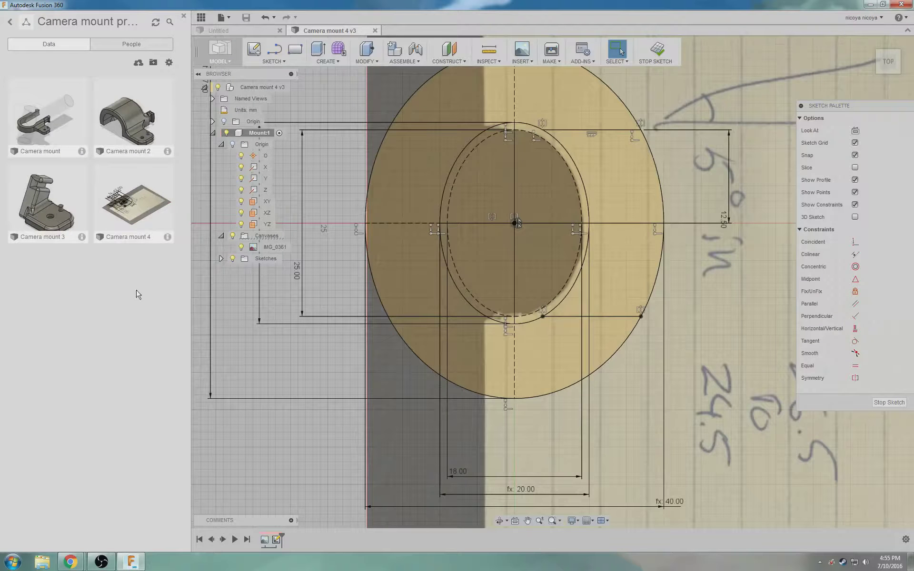
left_click(184, 16)
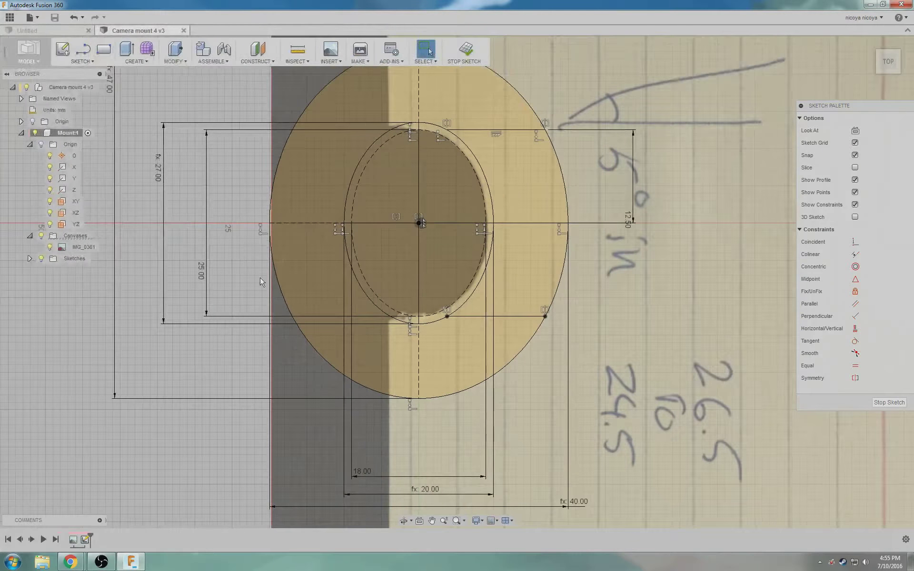
Step: Draw a three-point arc from the upper opening line to the lower one, bulging outward between the middle and outer ellipses
middle_click_drag(626, 360, 650, 430)
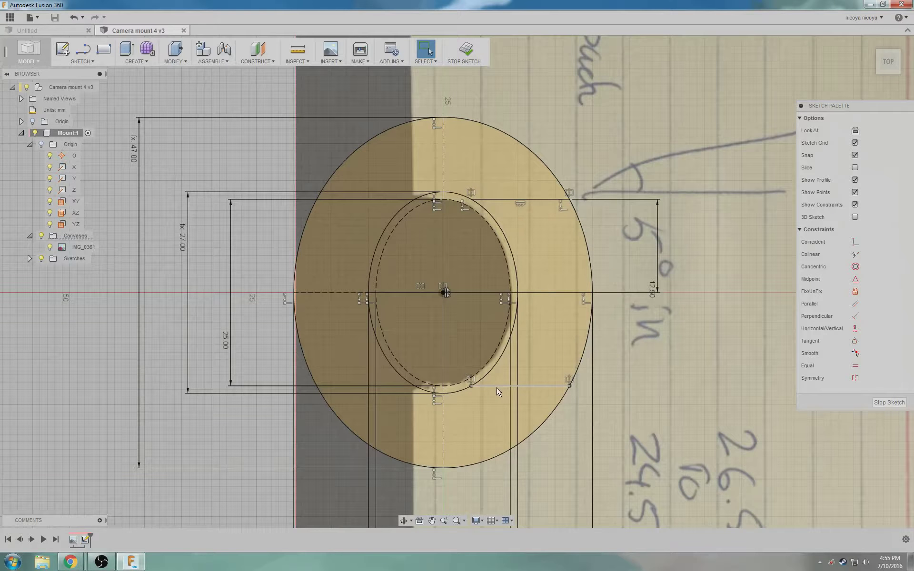
left_click(81, 61)
mouse_move(86, 109)
left_click(148, 118)
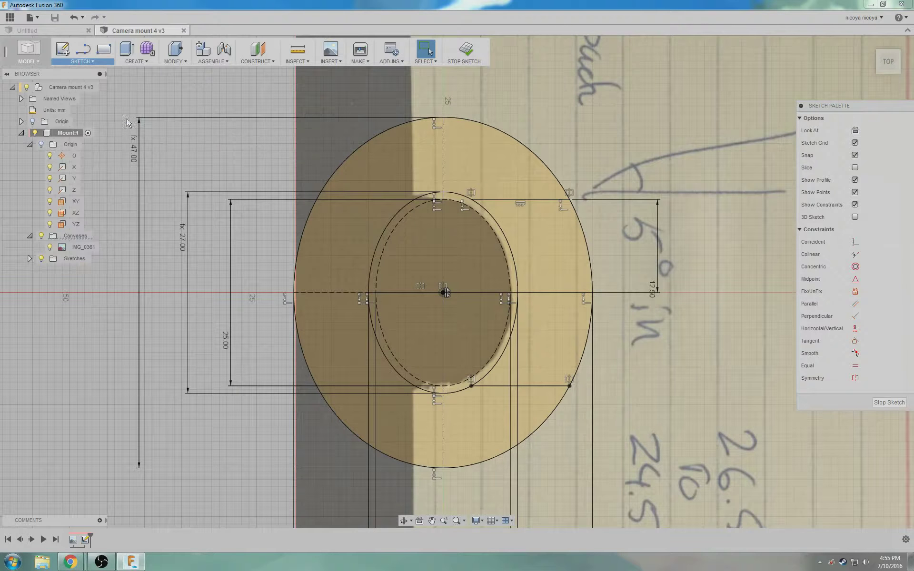
left_click(502, 199)
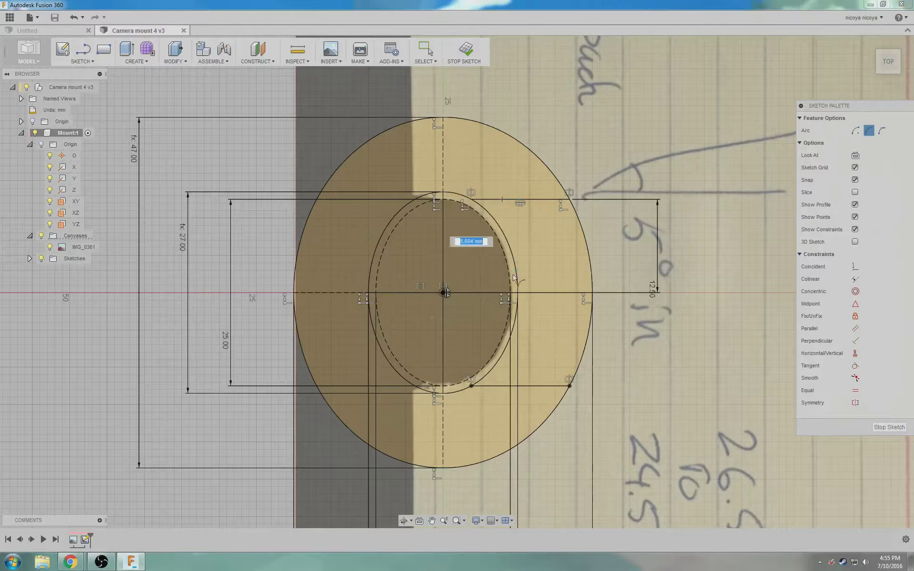
left_click(499, 385)
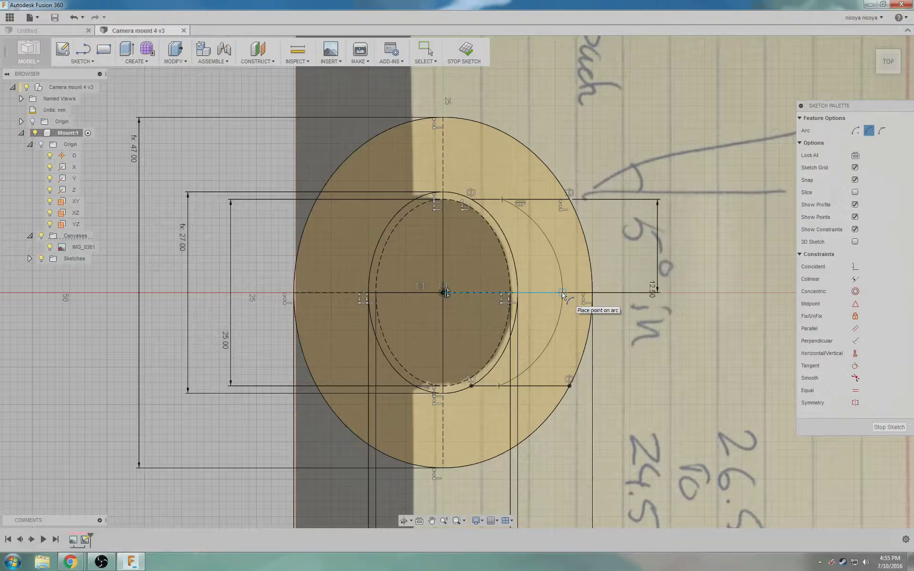
left_click(562, 295)
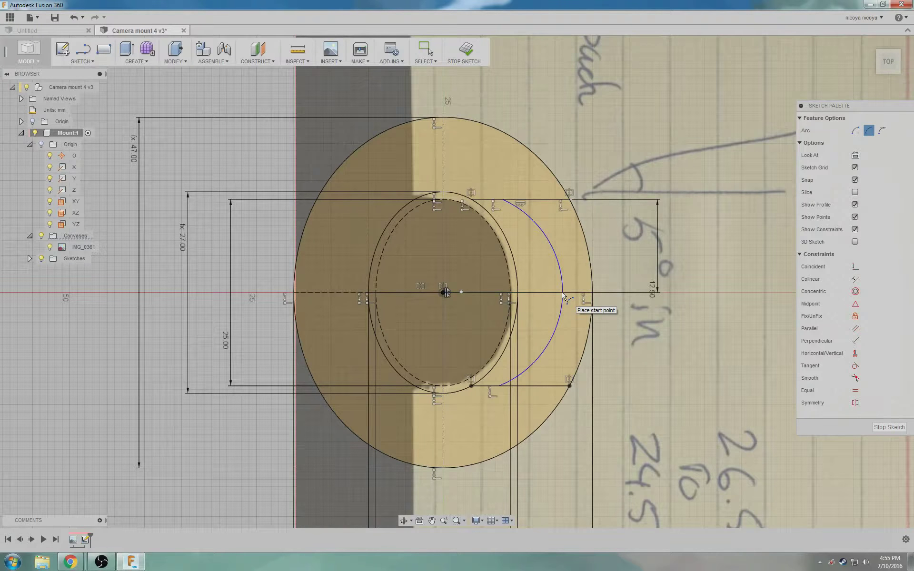
key("Escape")
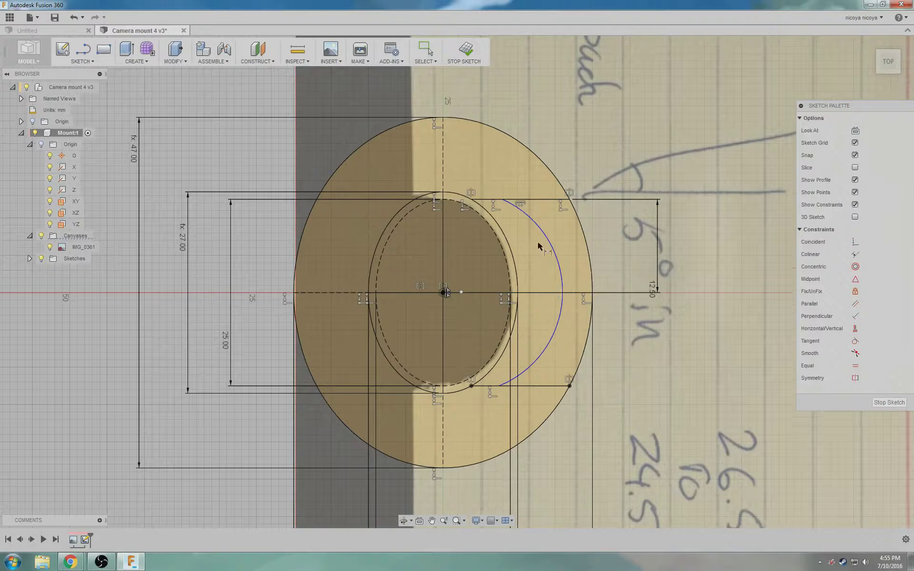
Step: Dimension the arc's upper endpoint 3 mm from the inner end of the upper opening line
key("d")
left_click(502, 199)
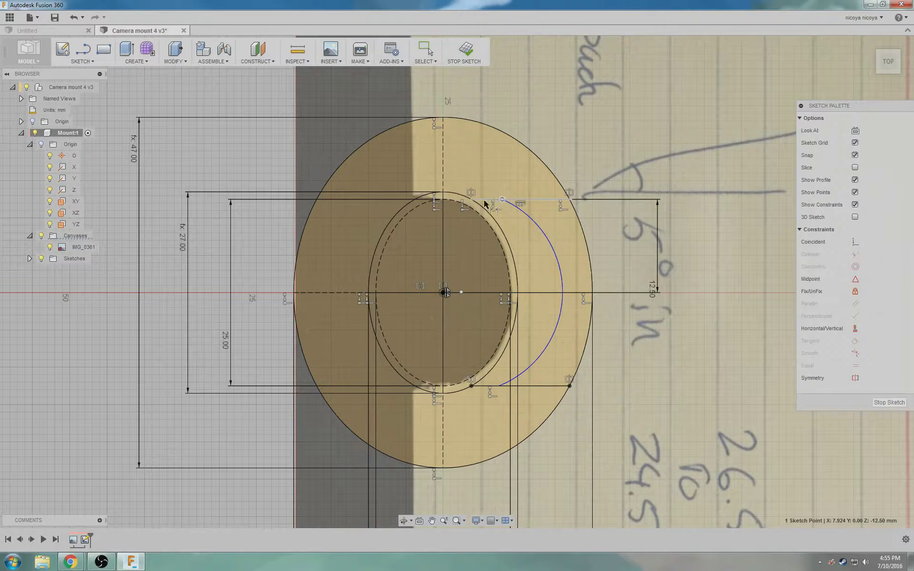
left_click(471, 199)
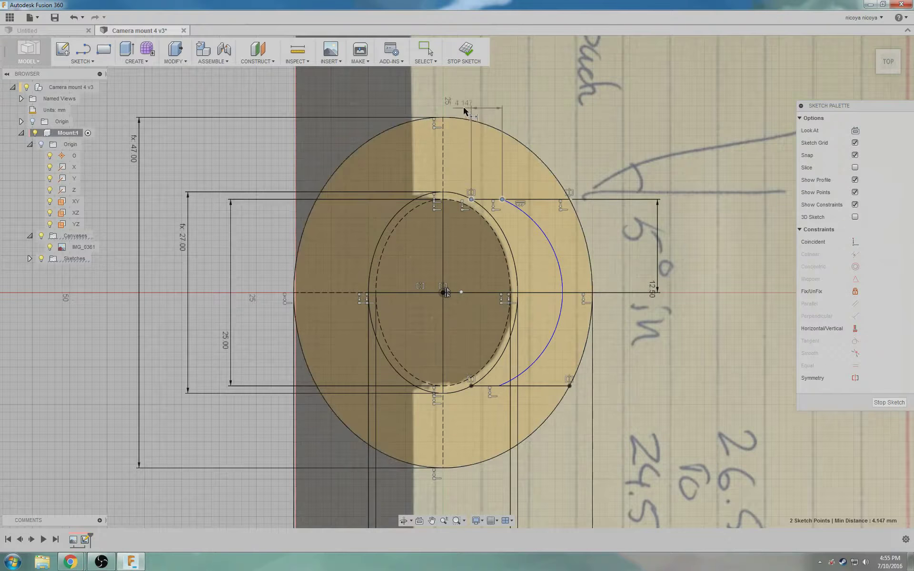
left_click(467, 108)
type("3")
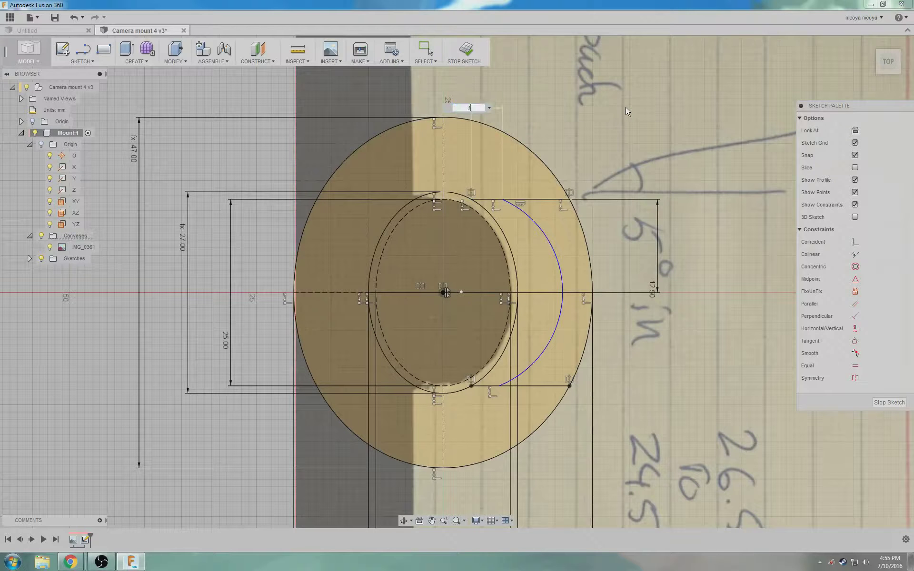
key("Return")
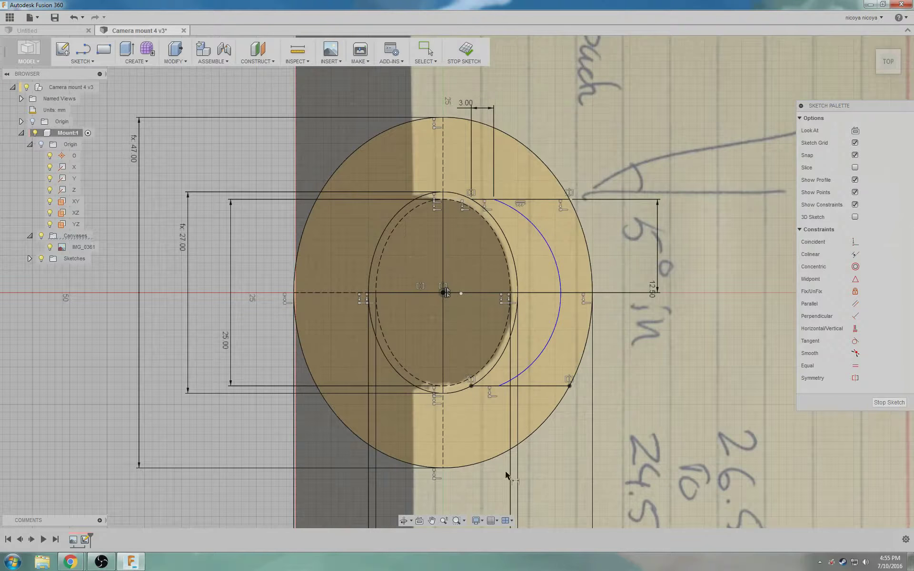
Step: Dimension the arc's lower endpoint from the inner end of the lower opening line, linked to d48
left_click(499, 386)
left_click(472, 386)
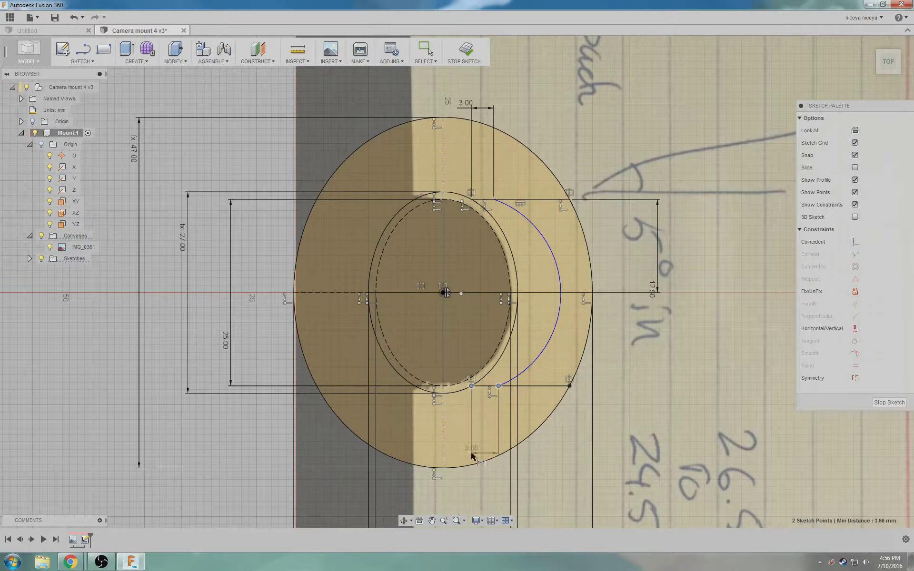
left_click(474, 499)
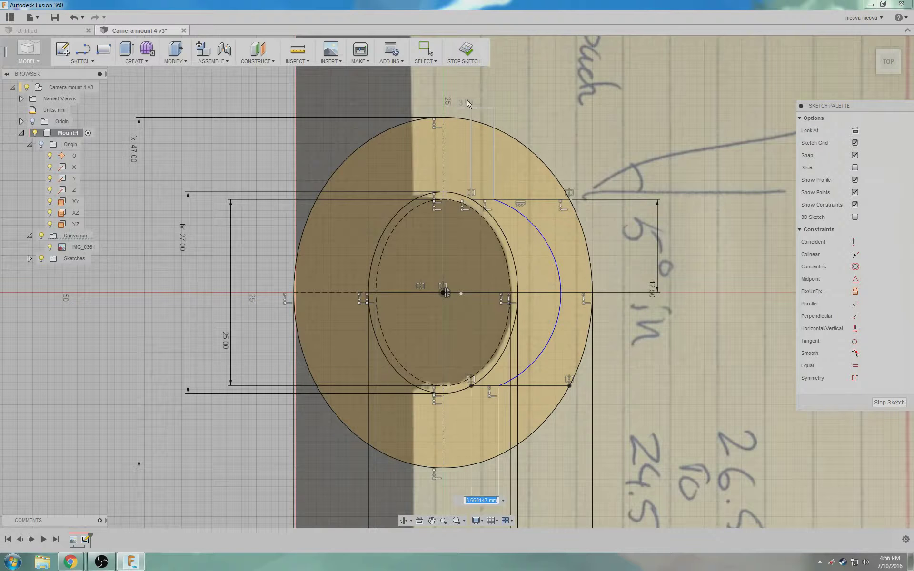
type("d48")
key("Return")
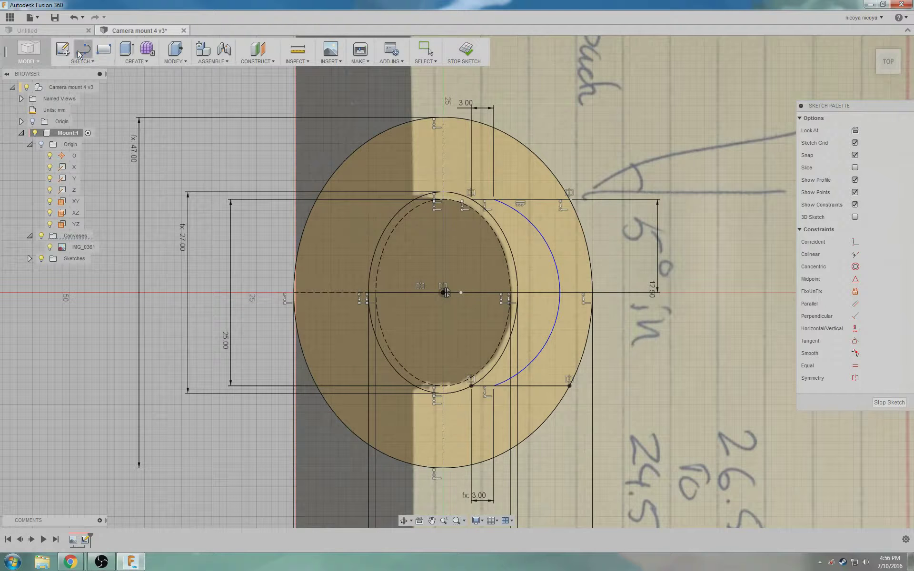
Step: Draw a vertical line about 20 mm long outside the outer ellipse, beyond the side opening
key("l")
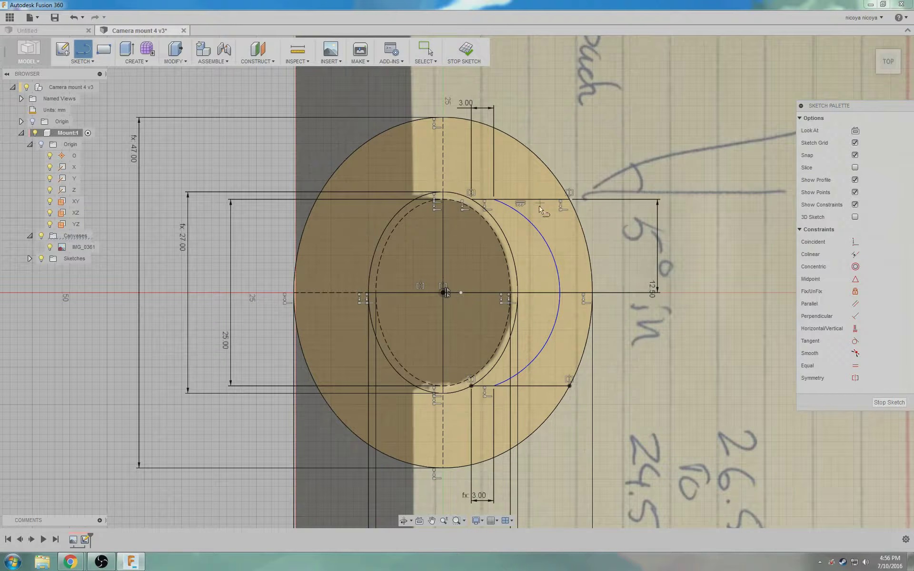
left_click(690, 218)
left_click(690, 368)
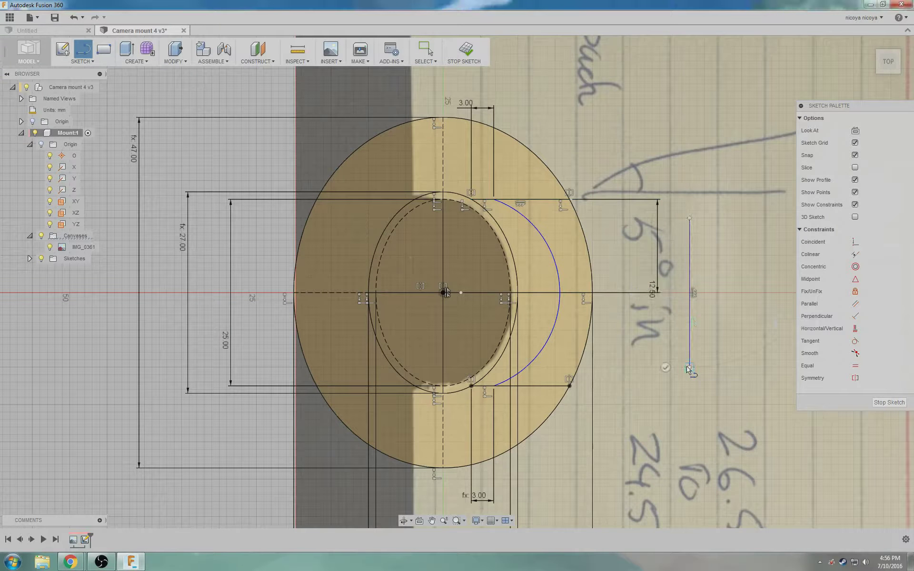
left_click(665, 367)
Step: Save a new version of the design with the default version description
left_click(855, 342)
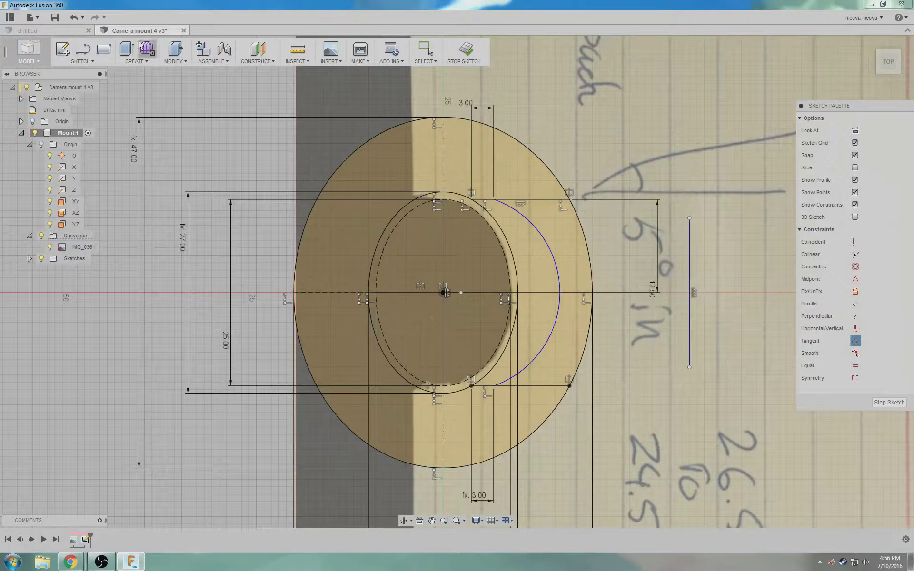
left_click(53, 17)
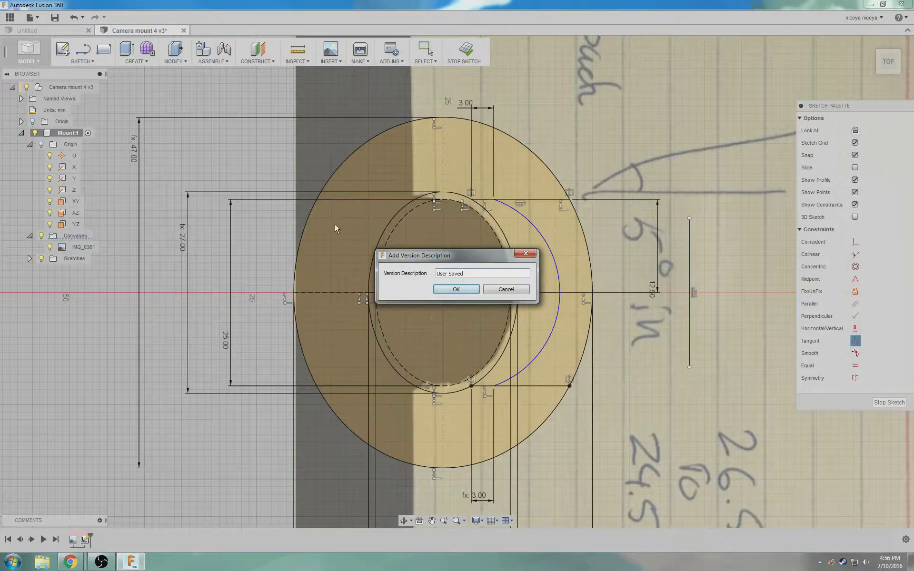
left_click(450, 288)
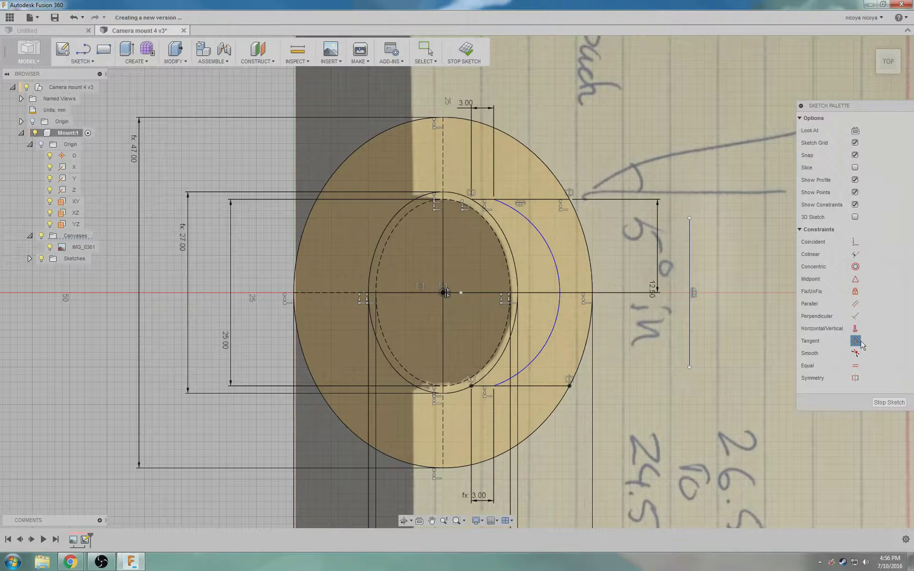
key("Escape")
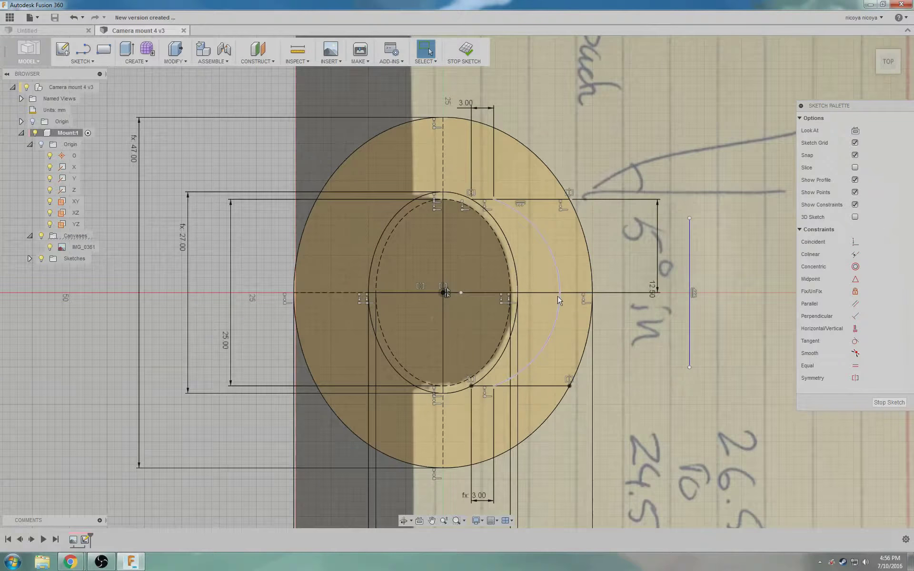
Step: Make the vertical line tangent to the arc in the side opening
left_click(559, 299)
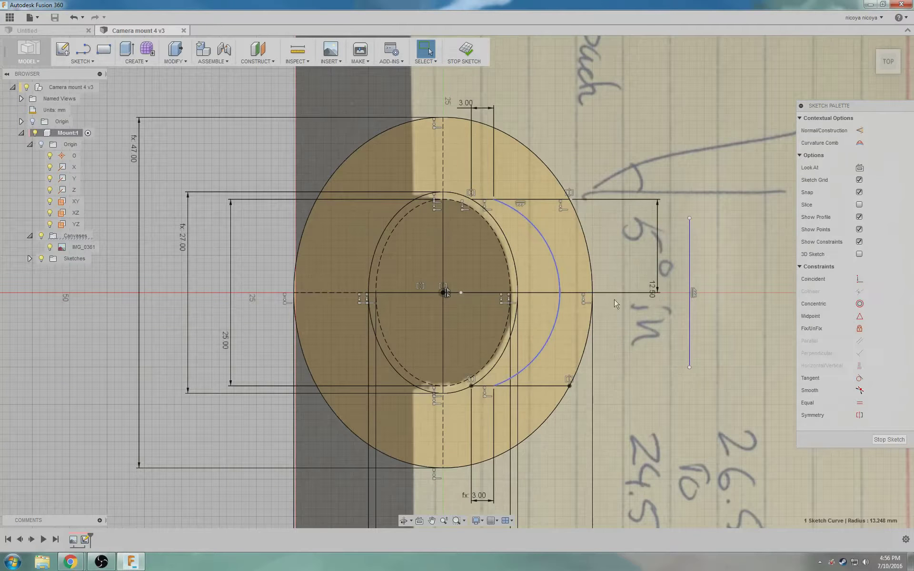
left_click(690, 281)
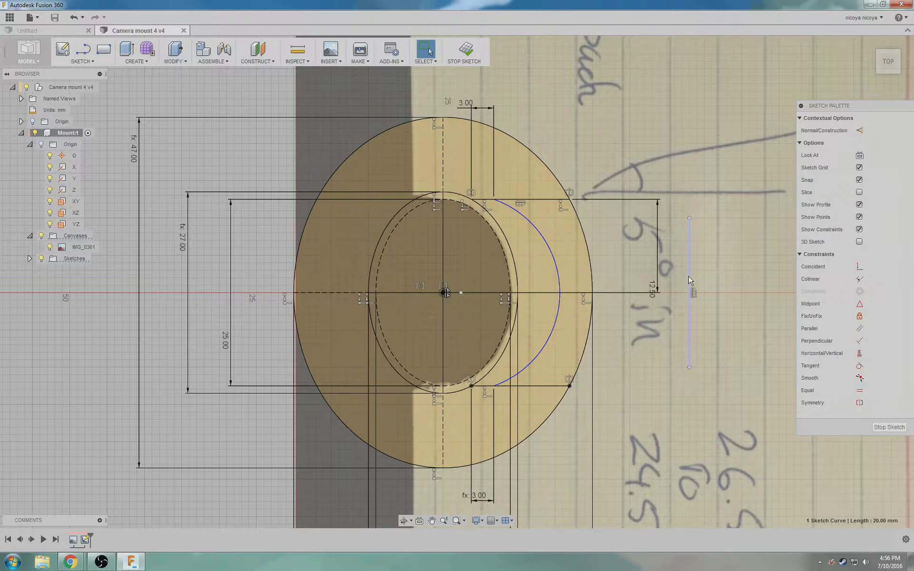
left_click(859, 366)
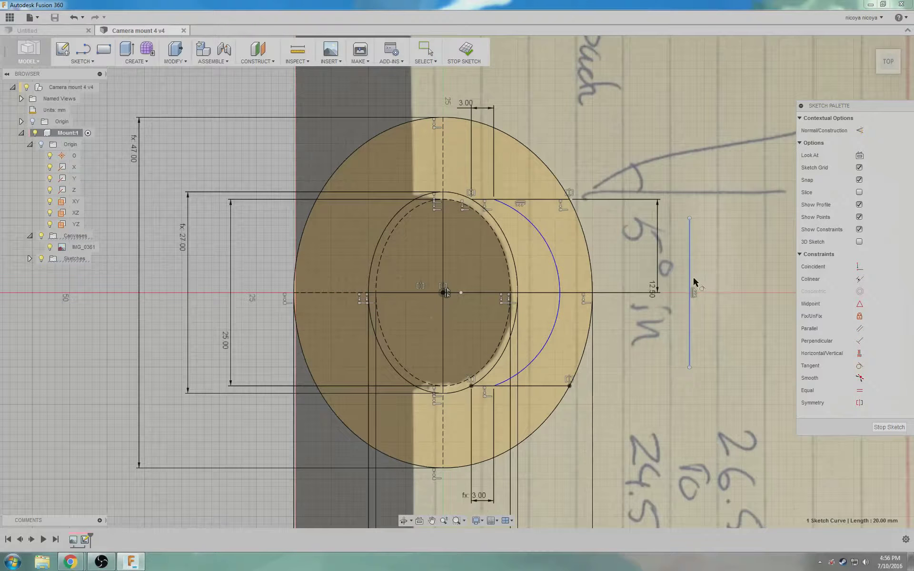
left_click(559, 292)
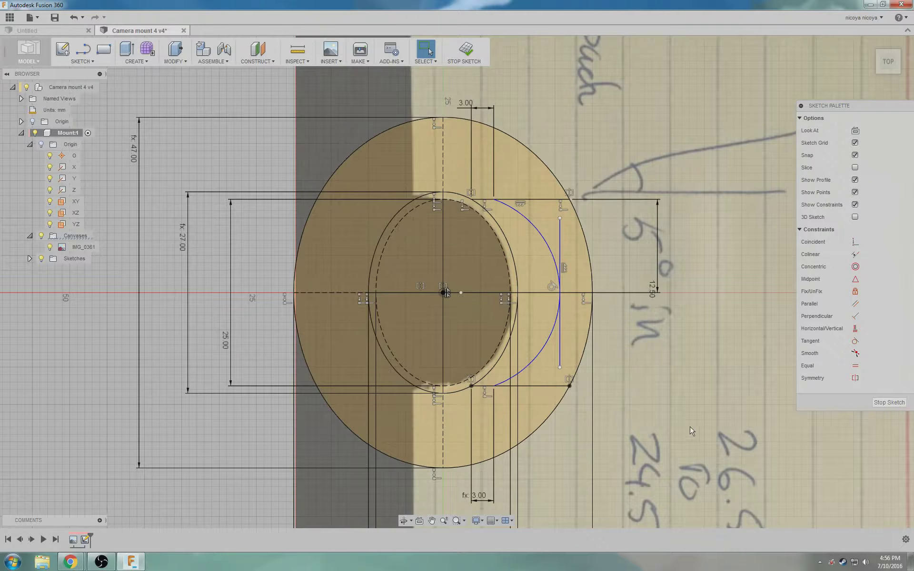
Step: Dimension the tangent line from the ellipse centre as d43/2 + 5 and make it a construction line
middle_click_drag(692, 431, 687, 304)
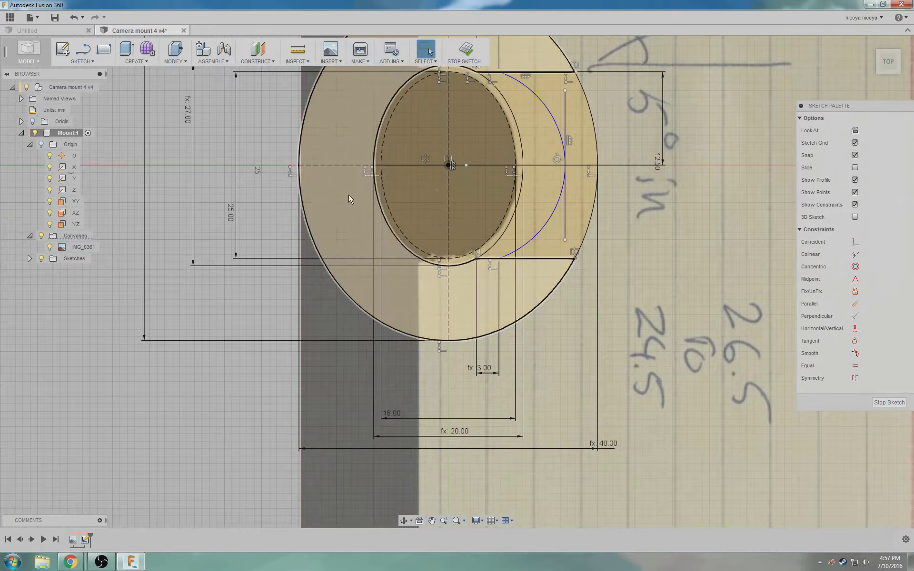
key("d")
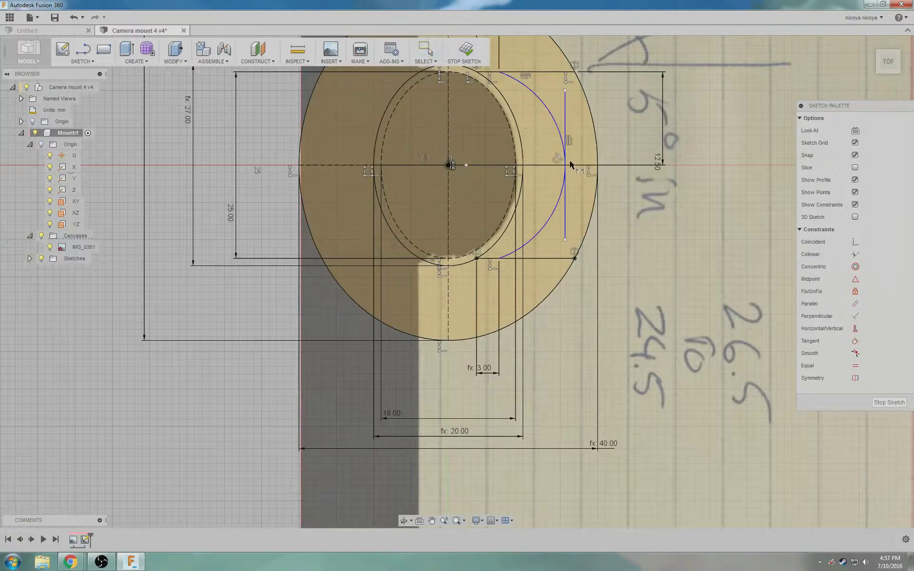
left_click(566, 195)
left_click(449, 165)
left_click(517, 486)
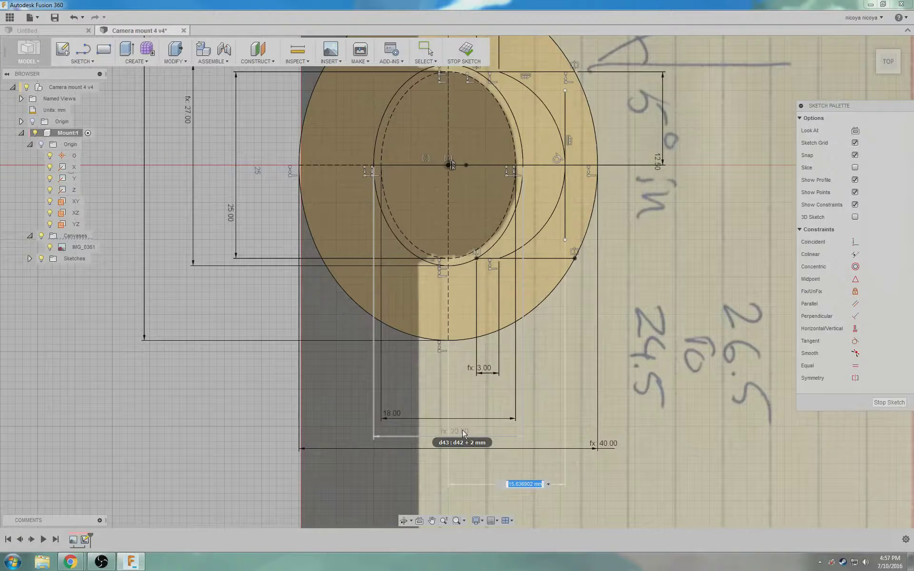
type("d")
type("43/2 + 5")
key("Return")
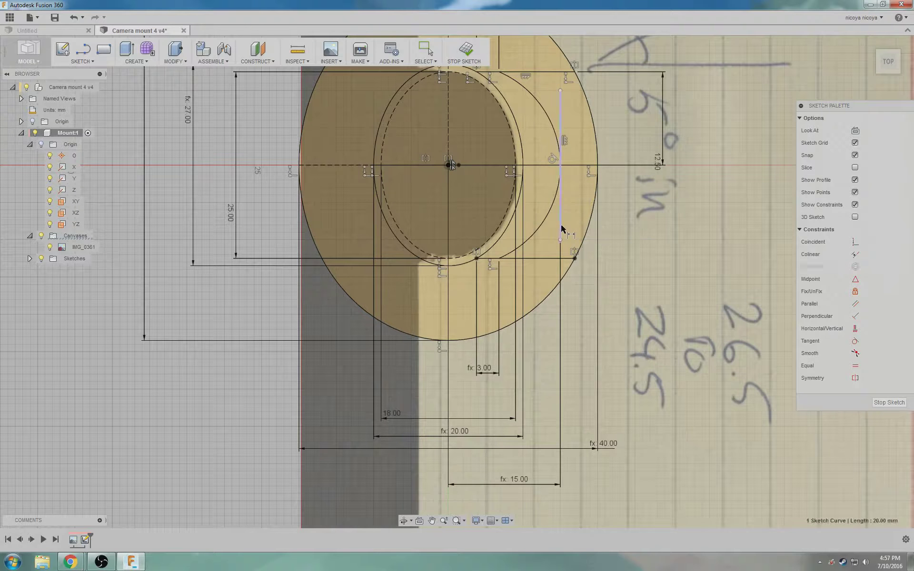
key("Escape")
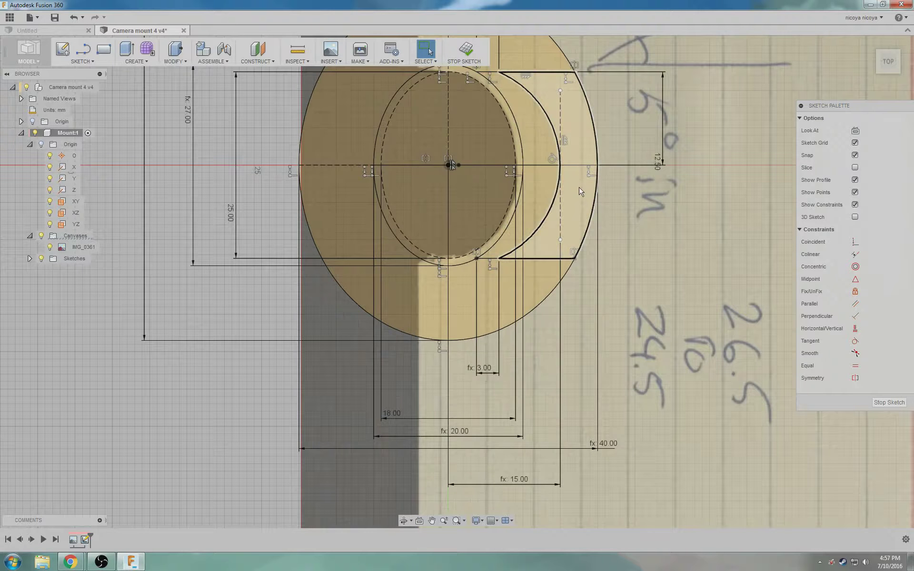
Step: Save the fully dimensioned sketch as another version of the design
middle_click_drag(651, 253, 663, 367)
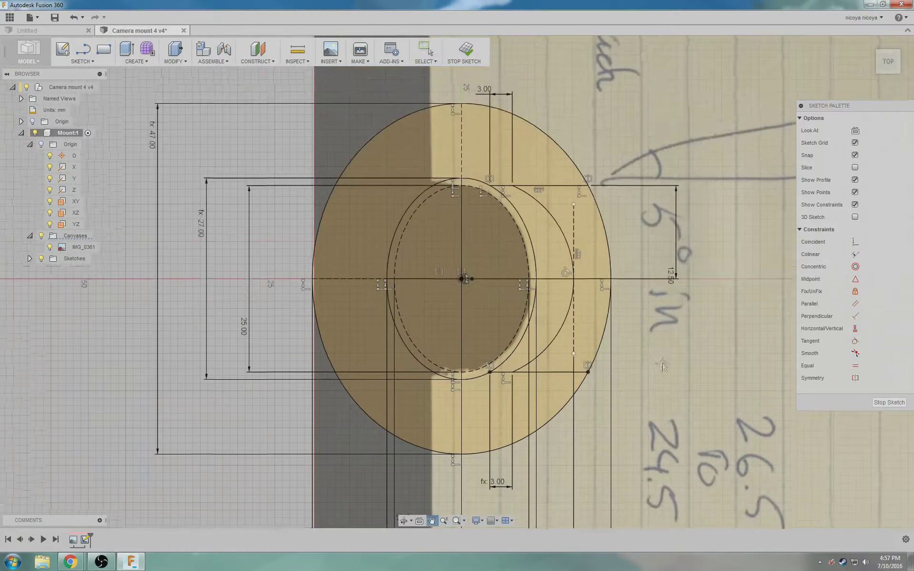
left_click(55, 17)
left_click(465, 289)
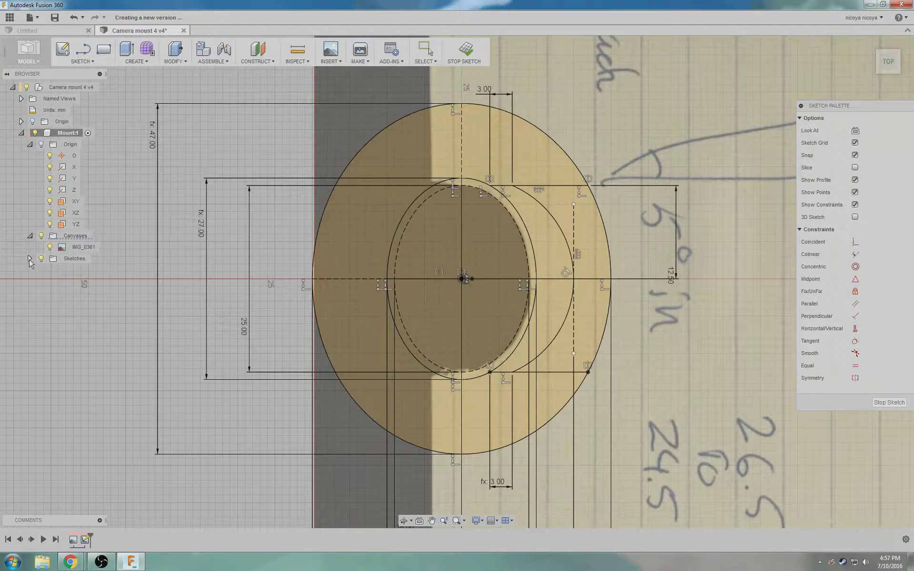
Step: Hide the IMG_0361 canvas and finish the sketch
left_click(51, 247)
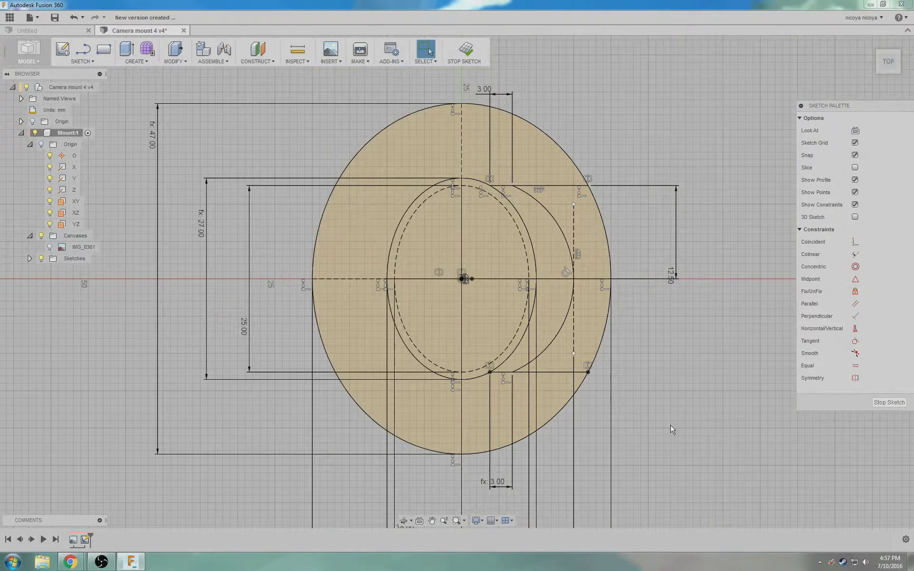
left_click(889, 403)
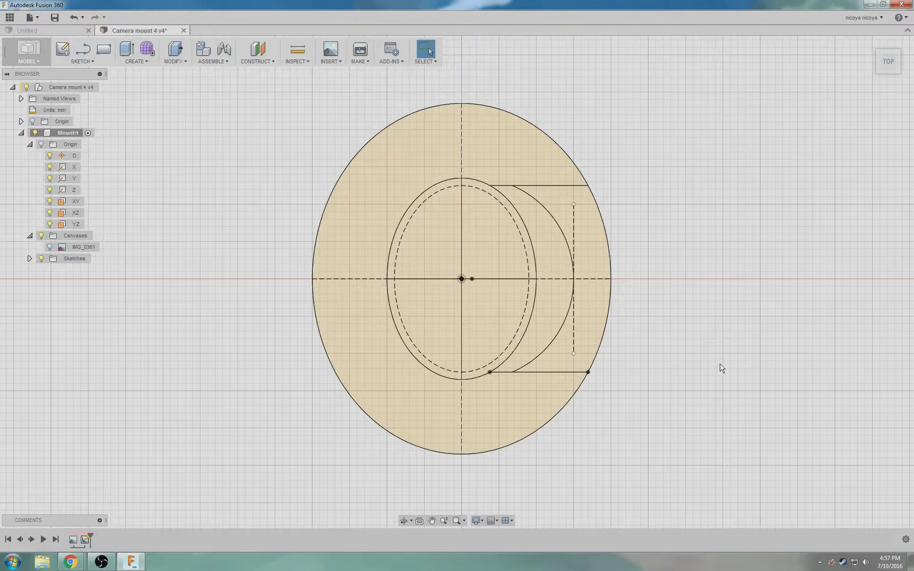
middle_click_drag(721, 368, 694, 363, "shift")
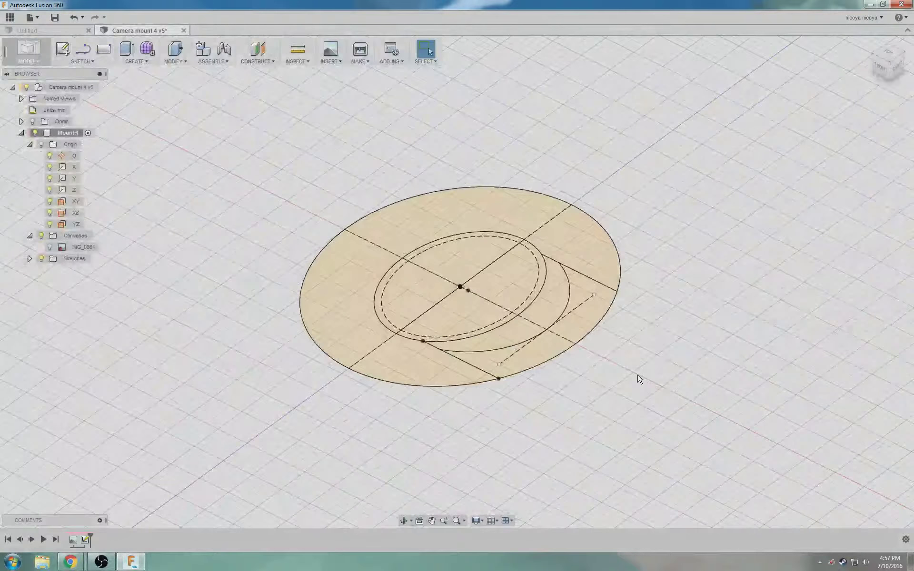
left_click(541, 339)
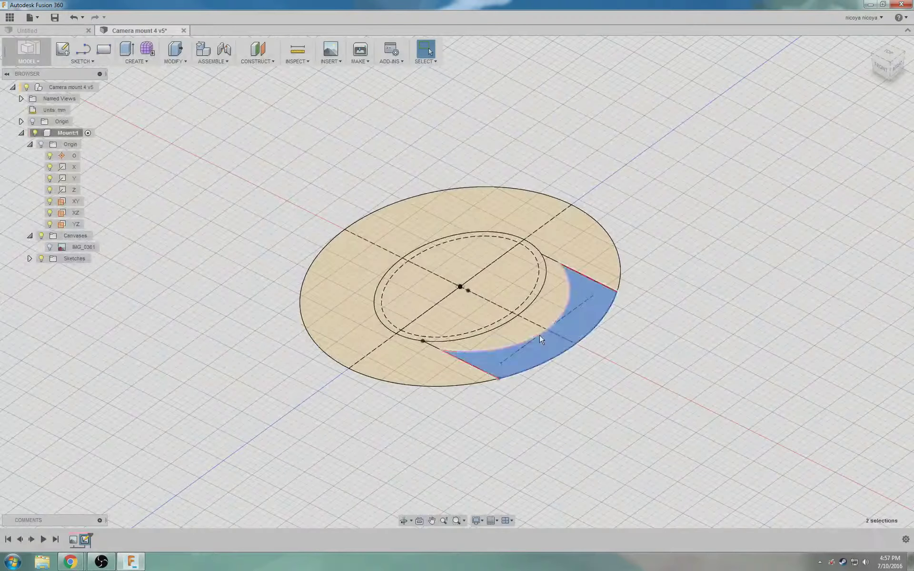
left_click(527, 327, "ctrl")
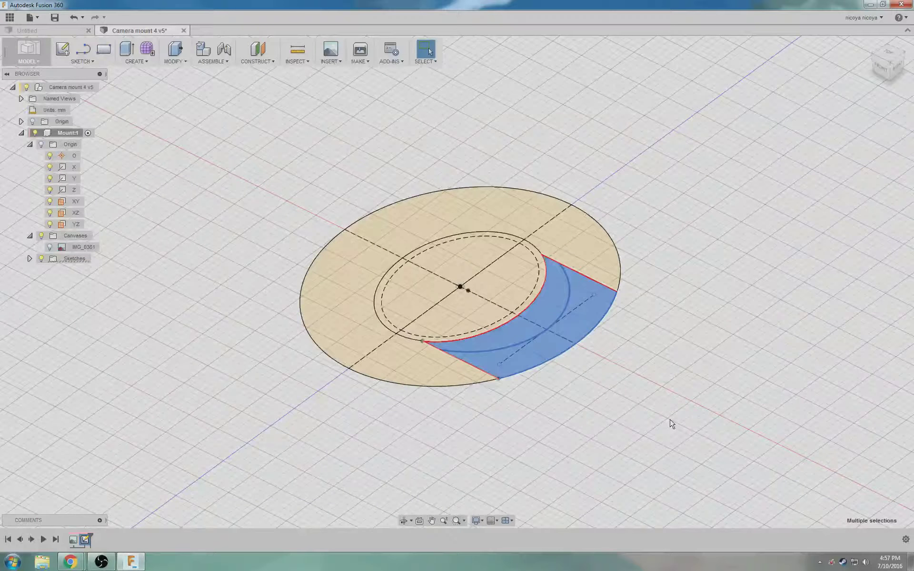
left_click(671, 423)
Step: Set up a two-sided extrusion of the two side-opening profiles on either side of the arc, 25 mm upward and 35 mm downward
left_click(546, 350)
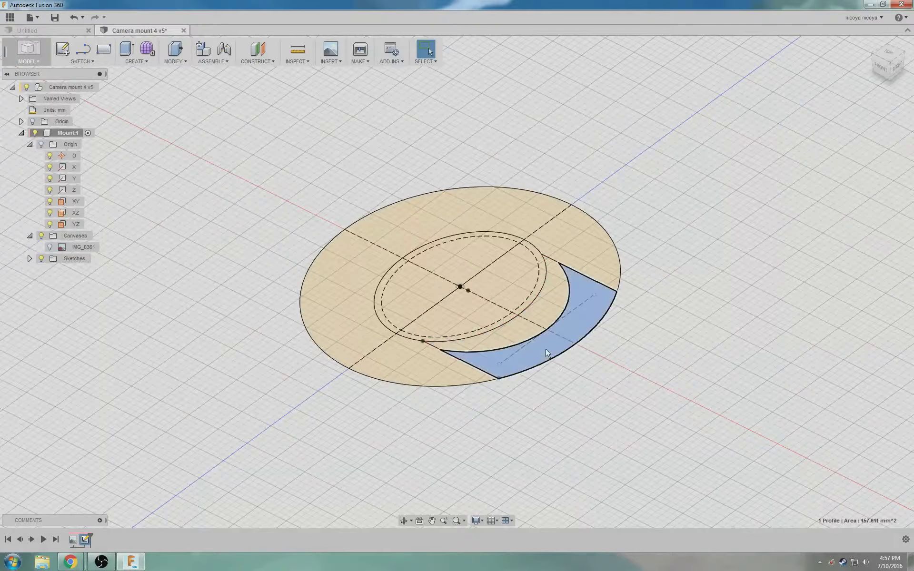
left_click(523, 329, "ctrl")
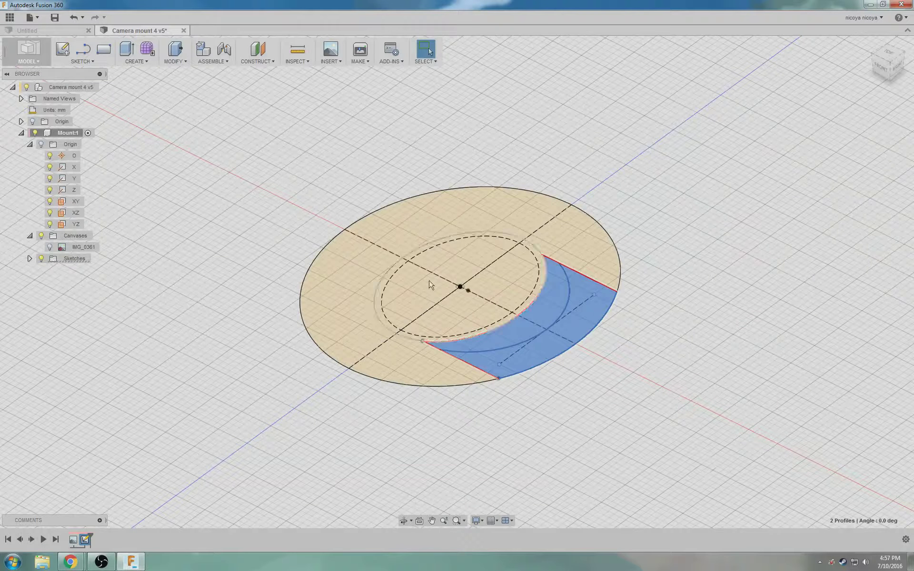
key("e")
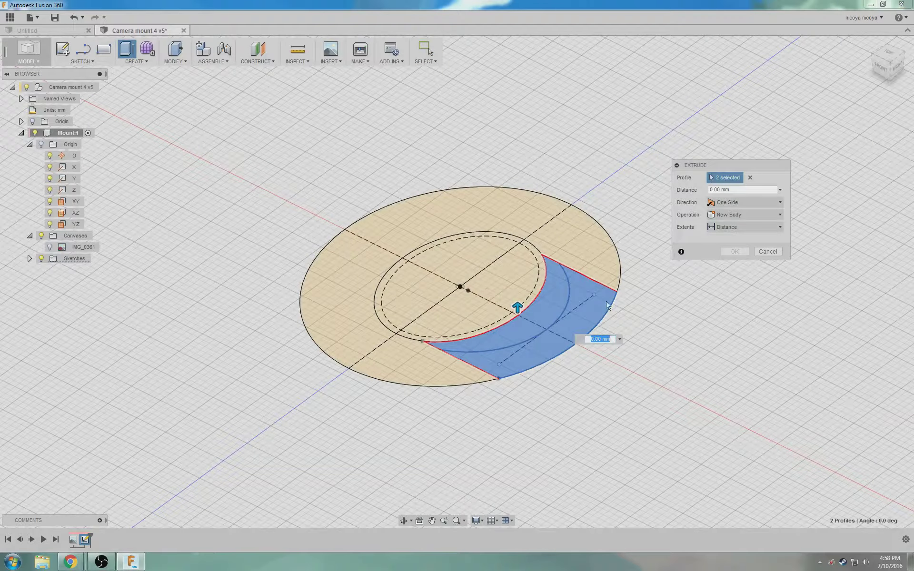
left_click(742, 202)
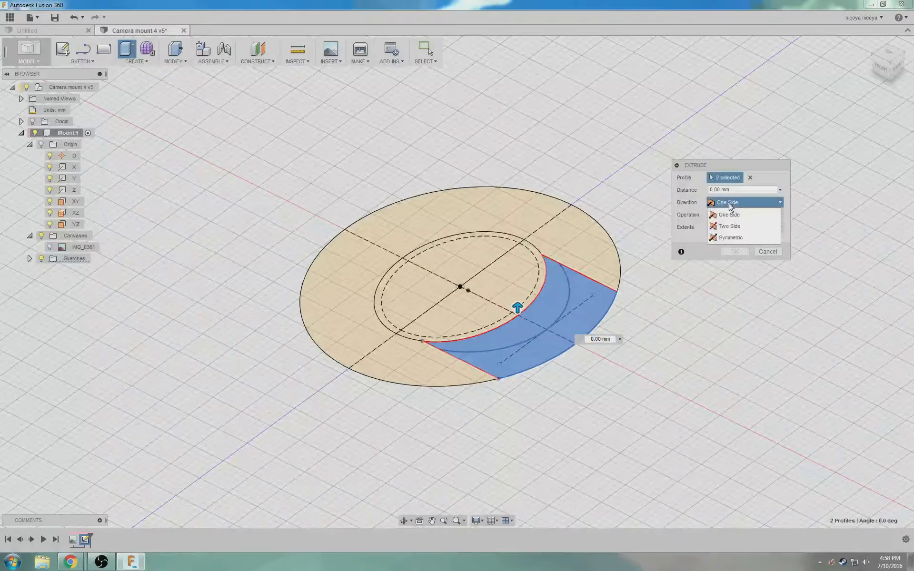
left_click(728, 218)
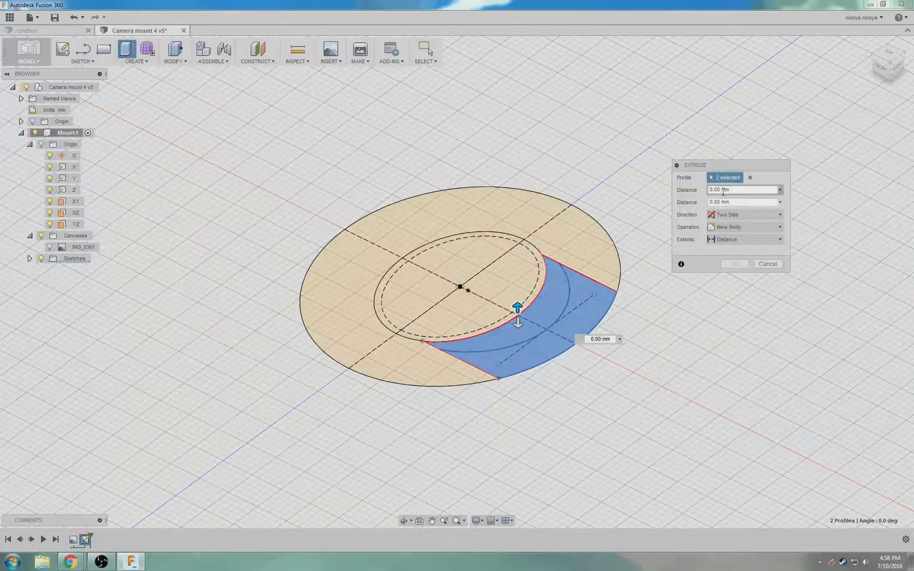
left_click(738, 189)
type("25")
left_click(728, 201)
double_click(726, 202)
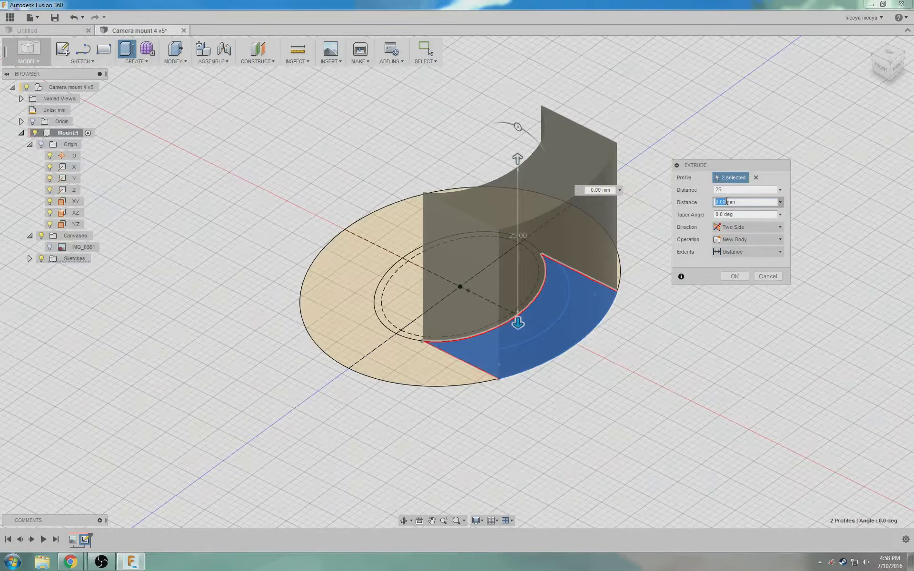
type("35")
key("Return")
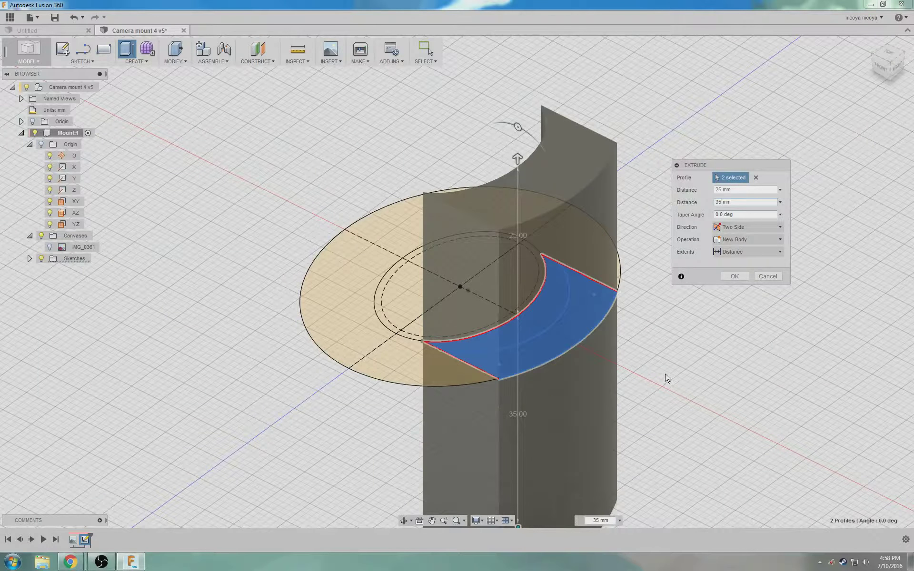
Step: Examine the two-sided extrusion preview from the right, back and front and from an oblique angle
middle_click_drag(657, 394, 606, 353, "shift")
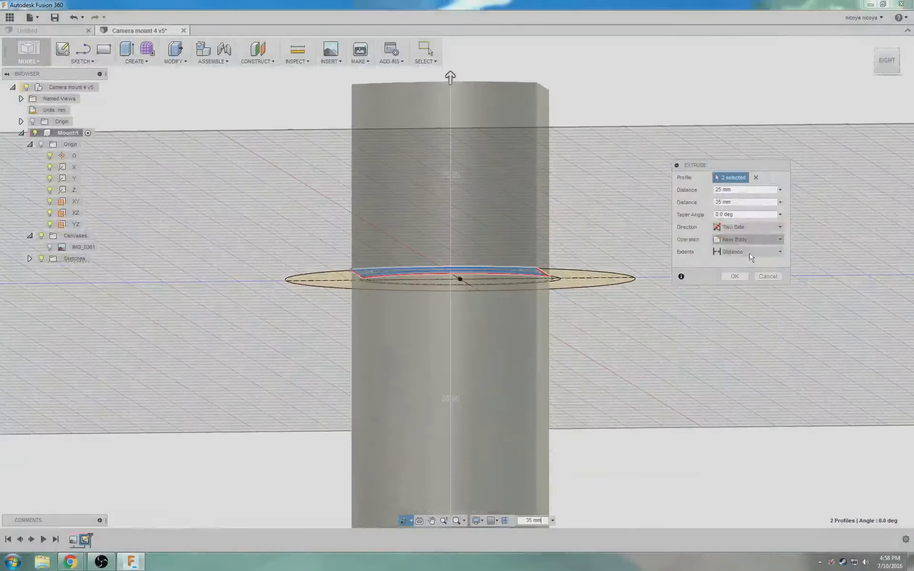
left_click(880, 77)
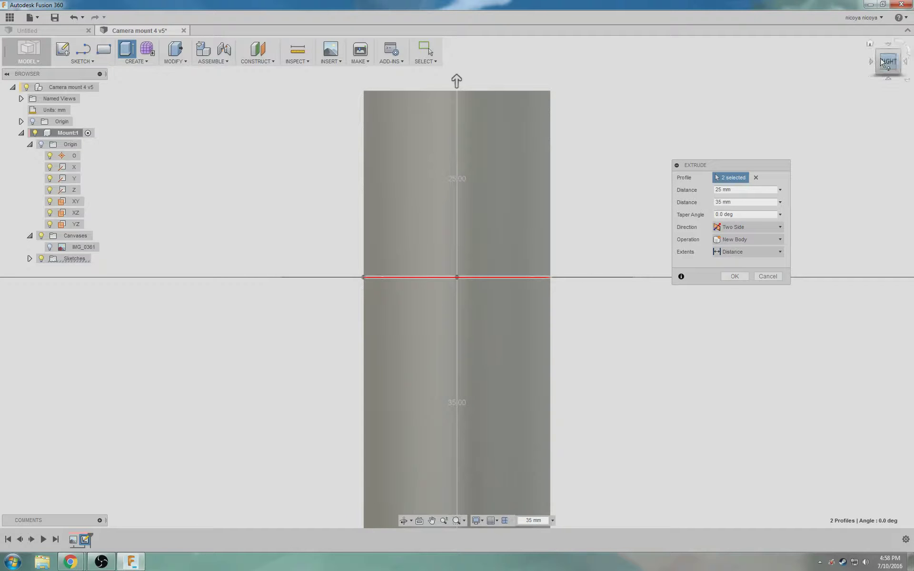
left_click(905, 65)
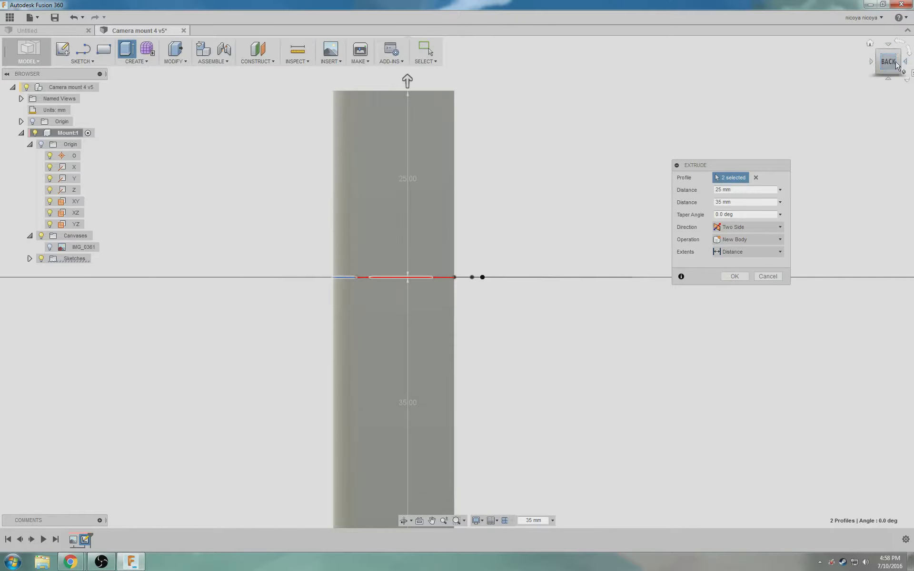
left_click(870, 62)
left_click(870, 62)
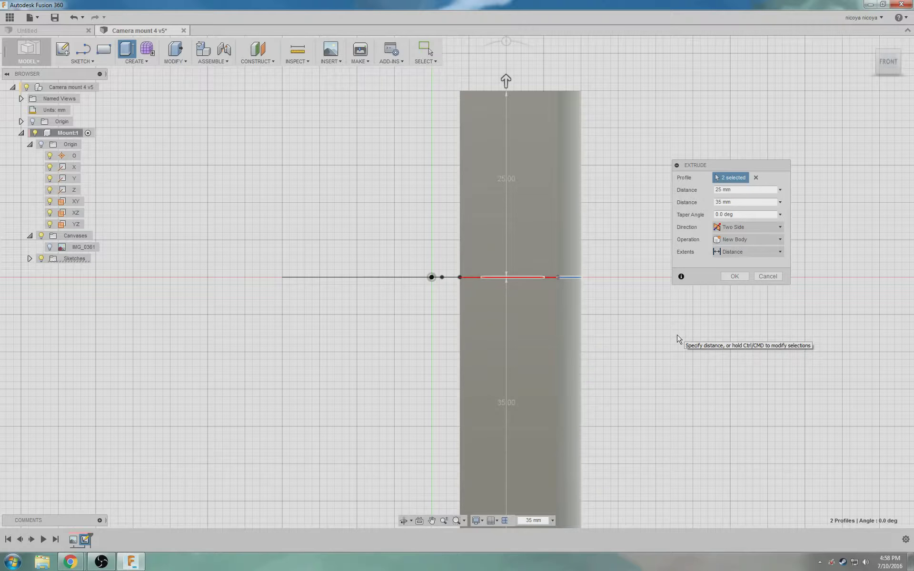
middle_click_drag(435, 319, 432, 347, "shift")
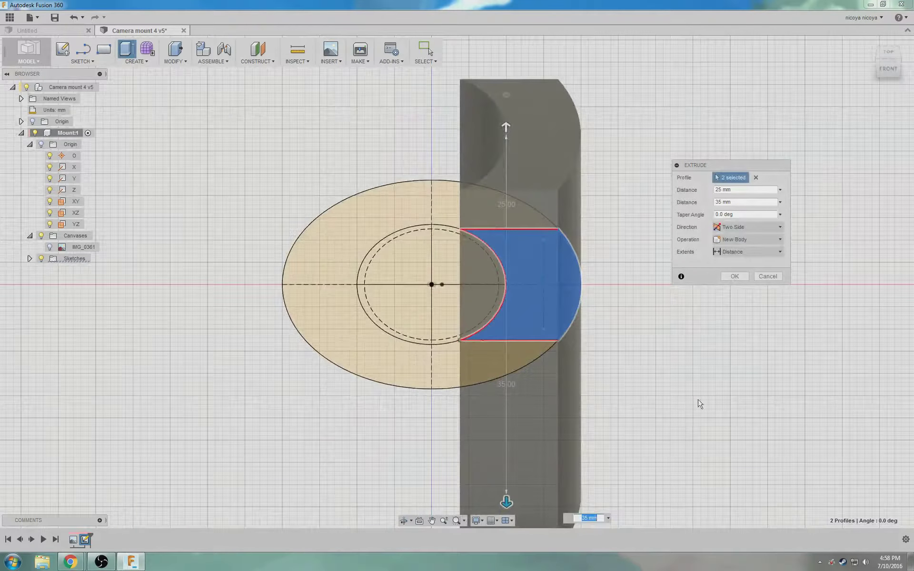
middle_click_drag(639, 388, 650, 276)
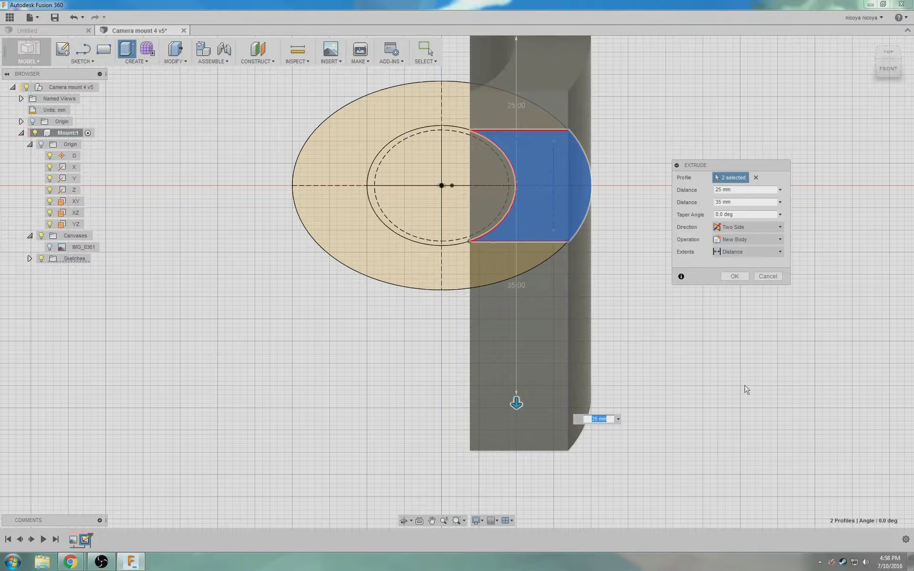
Step: Complete the two-sided extrusion of the side-opening profiles as a new body
left_click(735, 276)
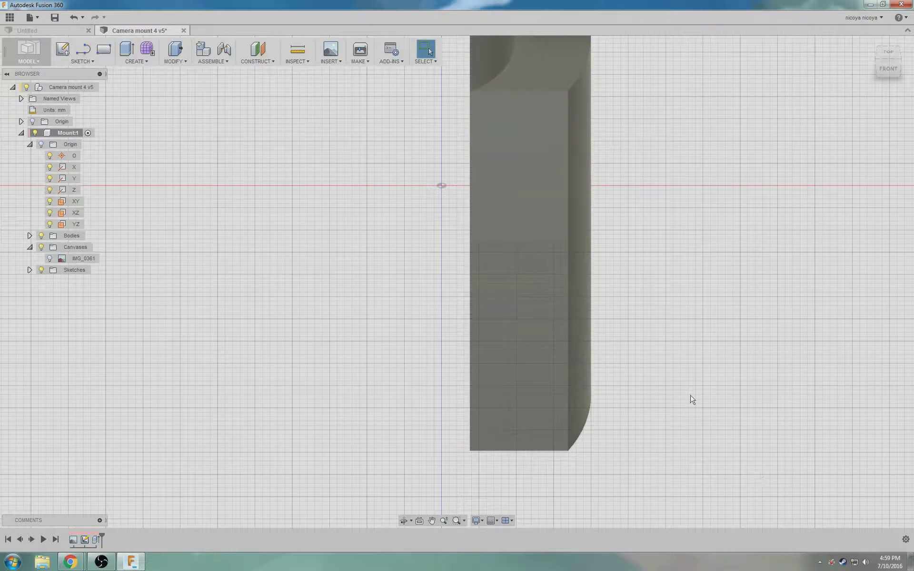
middle_click_drag(646, 211, 616, 313, "shift")
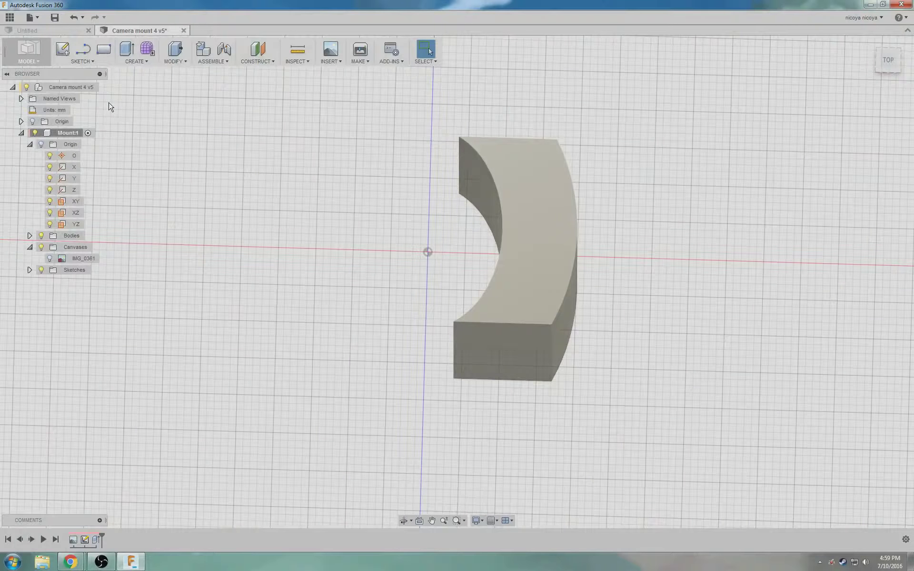
mouse_move(563, 316)
middle_mouse_down("shift")
mouse_move(635, 347)
mouse_move(685, 250)
mouse_move(658, 317)
mouse_move(653, 294)
mouse_move(655, 334)
middle_mouse_up("shift")
Step: Start a sketch on the top face of the extruded body and show Sketch6 for reference
left_click(57, 51)
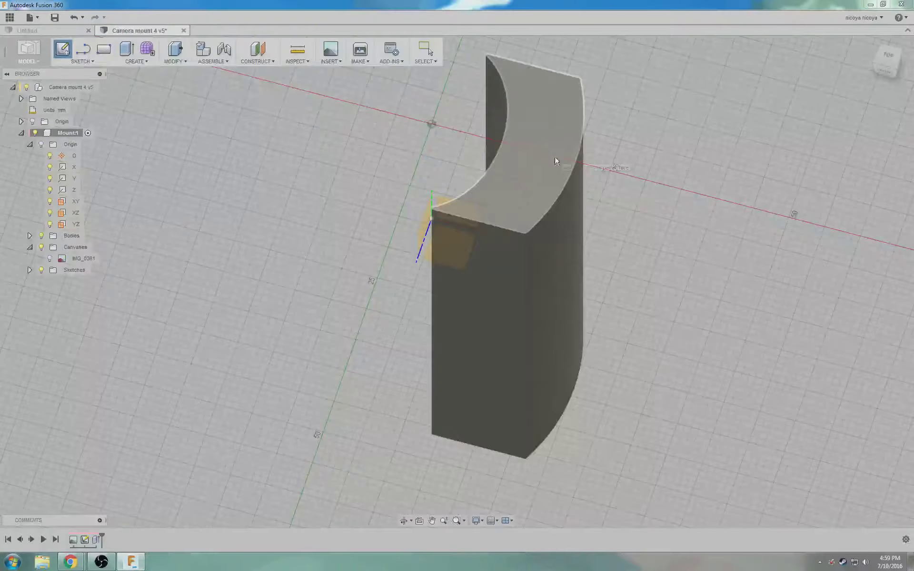
left_click(549, 168)
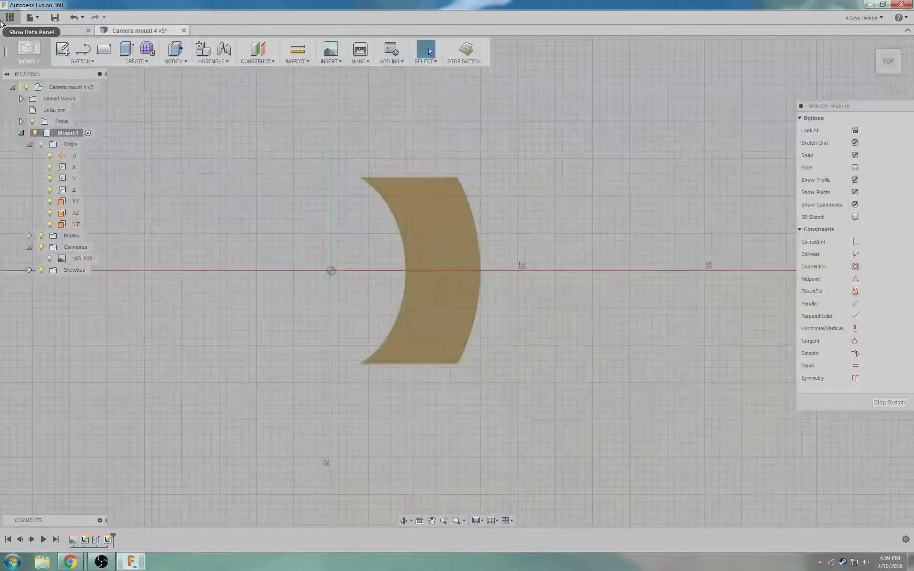
left_click(30, 270)
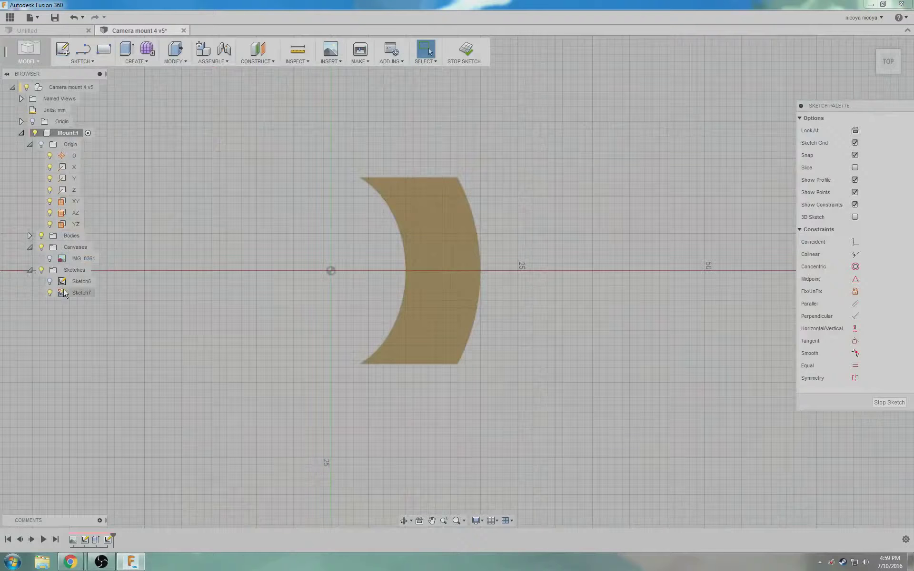
left_click(49, 282)
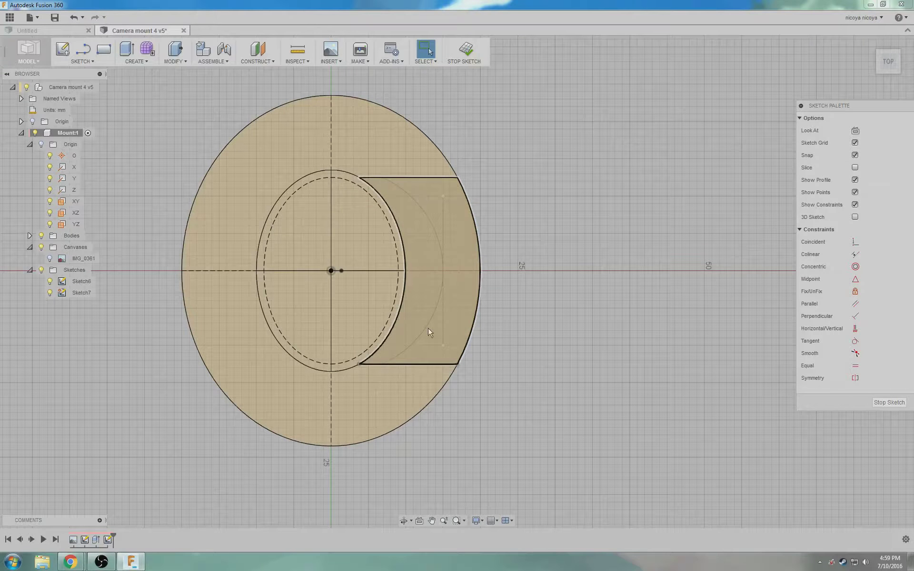
Step: Project Sketch6's side arc, the two straight side lines and the outer ellipse into the top-face sketch, and finish the sketch
left_click(90, 63)
mouse_move(106, 296)
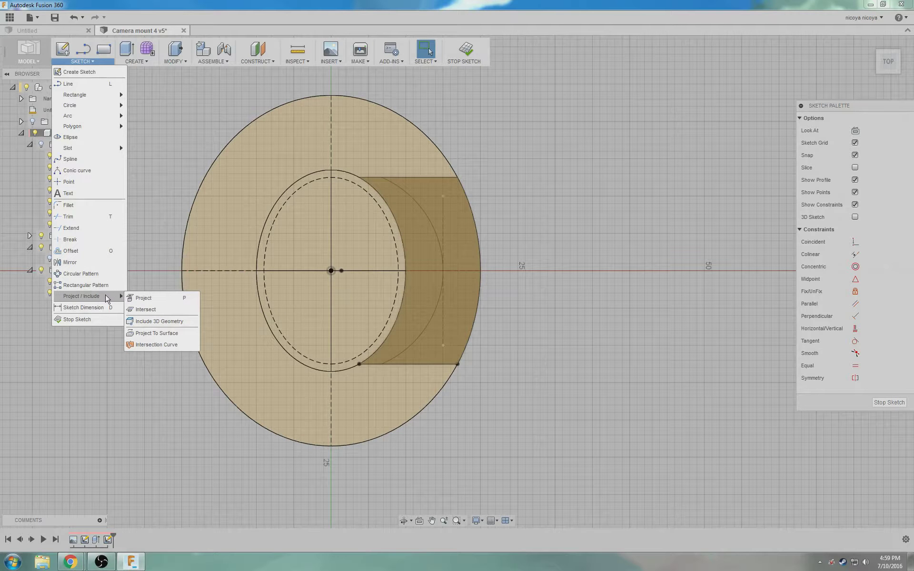
left_click(143, 298)
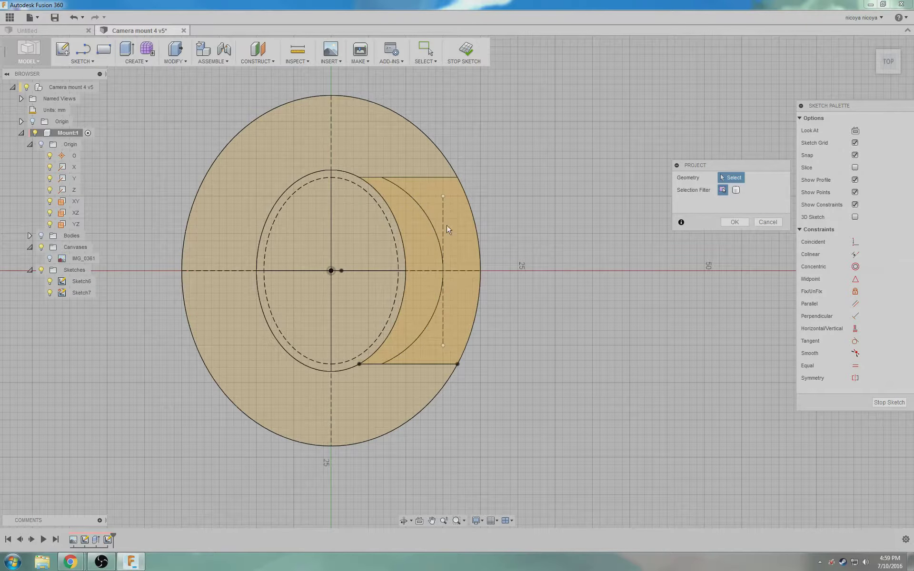
left_click(431, 204)
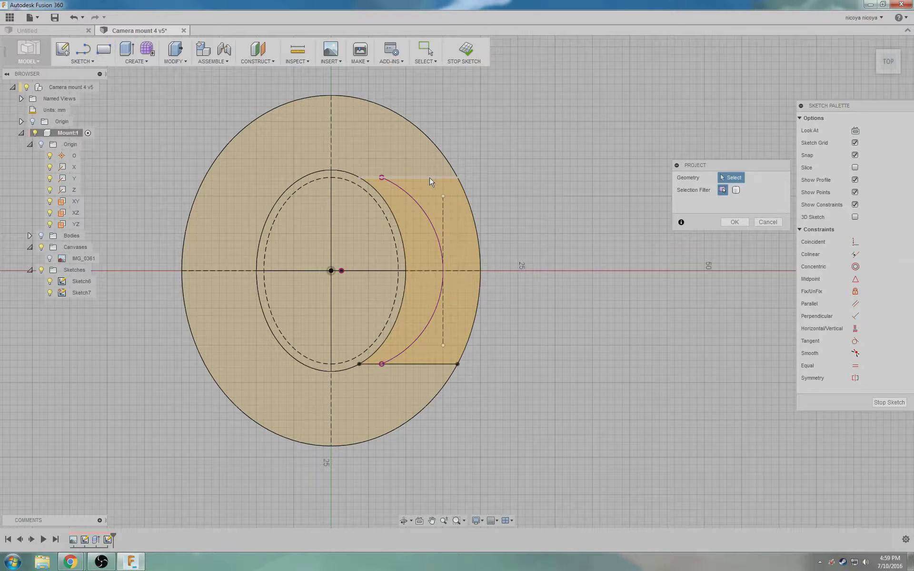
left_click(480, 272)
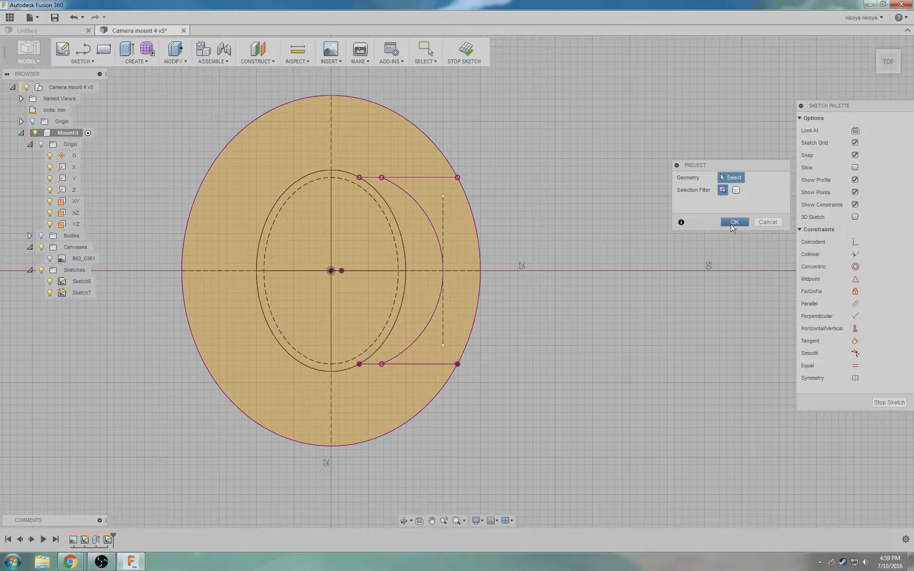
left_click(734, 223)
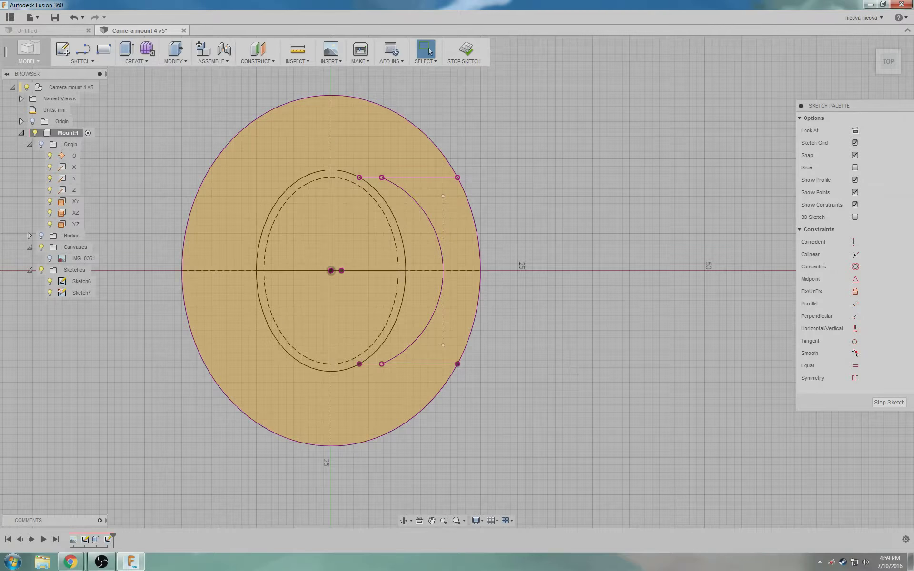
left_click(889, 402)
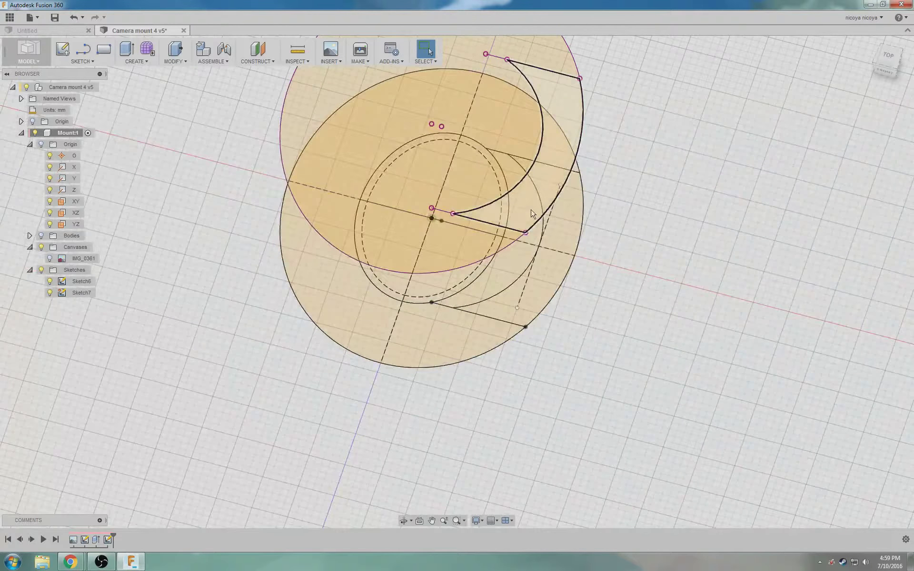
Step: Show the body again and cut the crescent between the arc and outer ellipse into its top with a -12 mm extrusion
left_click(532, 214)
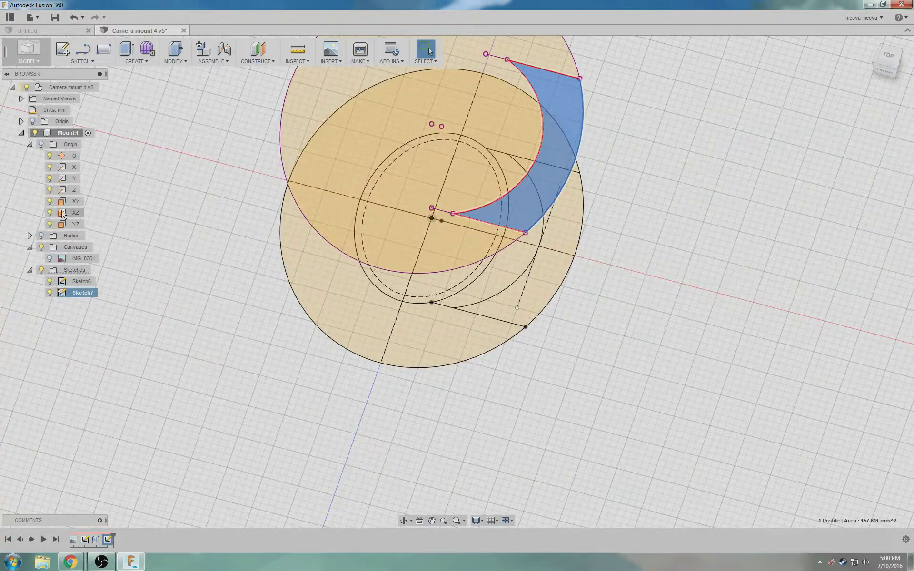
left_click(41, 236)
middle_click_drag(673, 319, 643, 281, "shift")
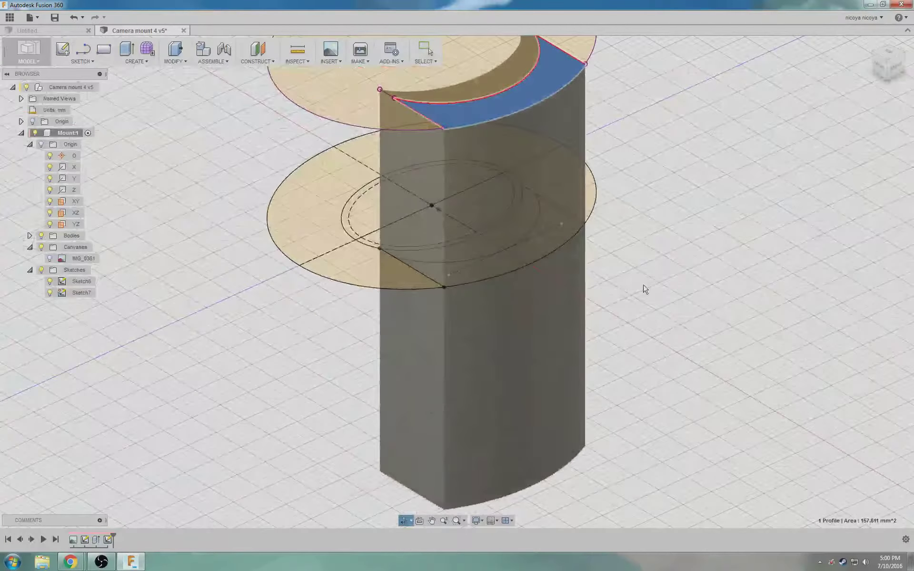
key("e")
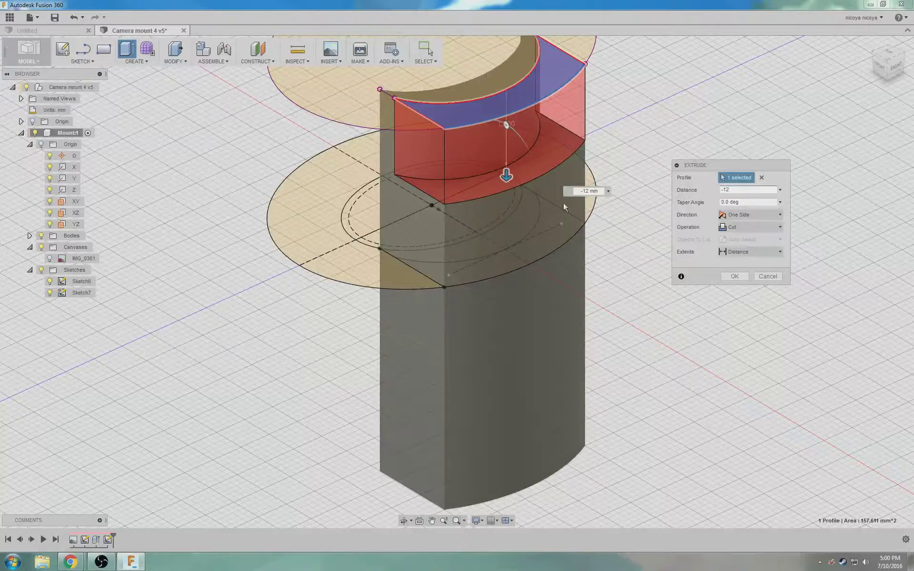
middle_click_drag(633, 240, 600, 317, "shift")
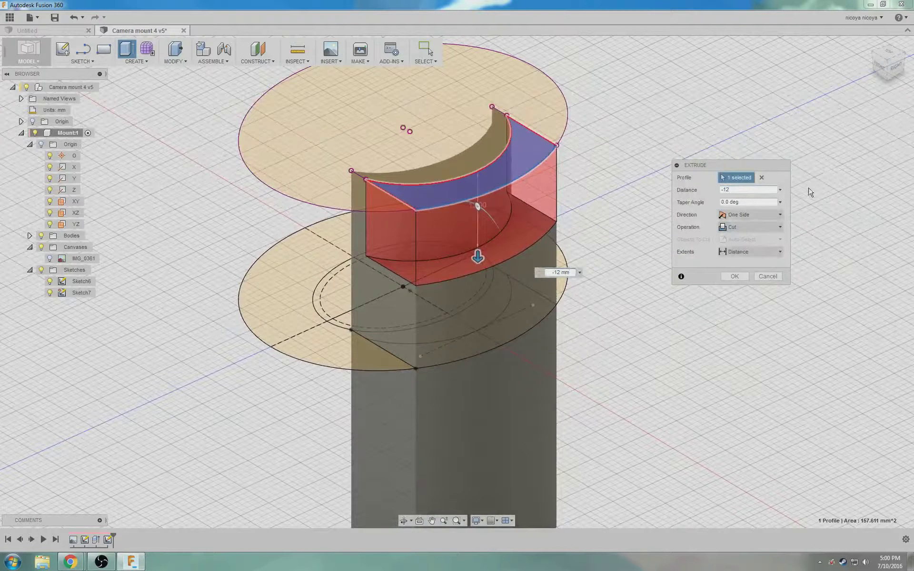
left_click(733, 277)
Step: Show Sketch7 to extrude its outer crescent profile -6 mm, joined to the body, and hide the sketch again
left_click(50, 293)
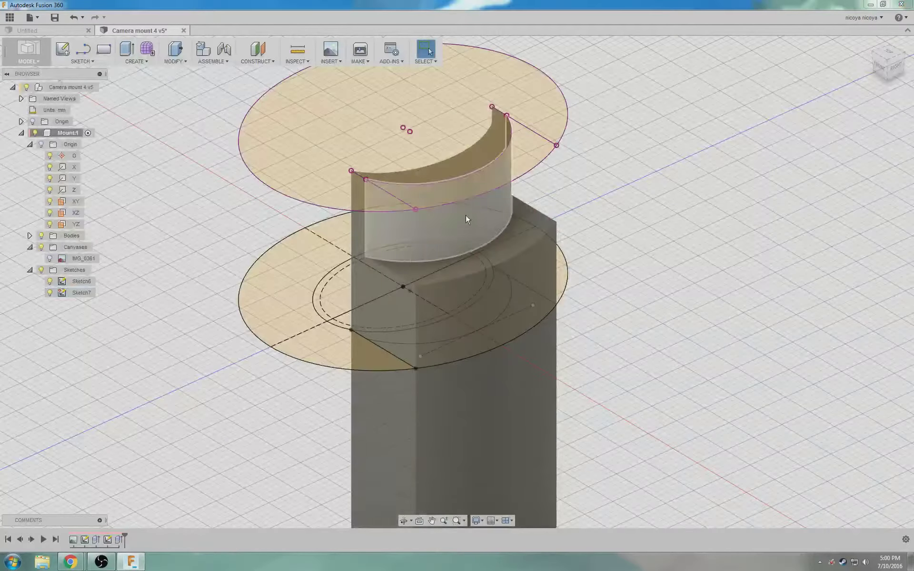
left_click(468, 192)
key("e")
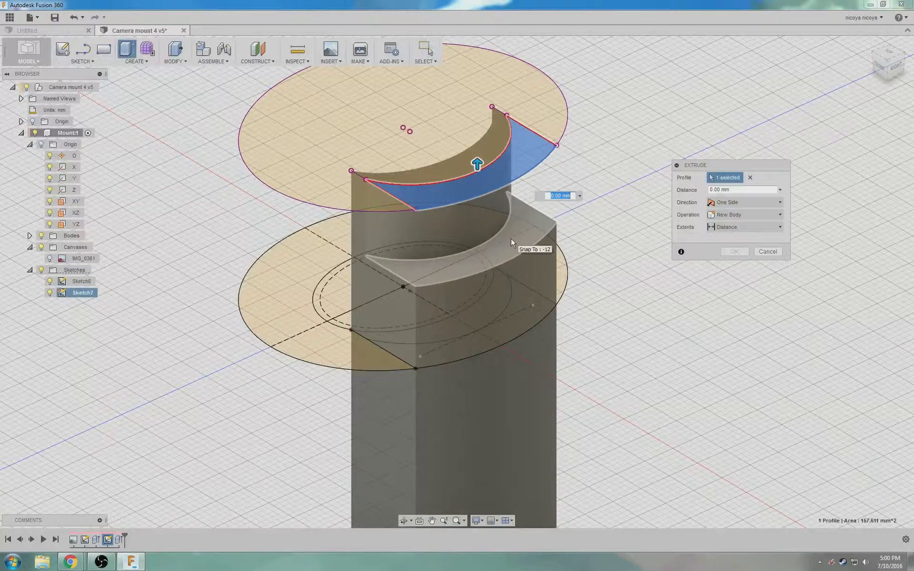
type("-6")
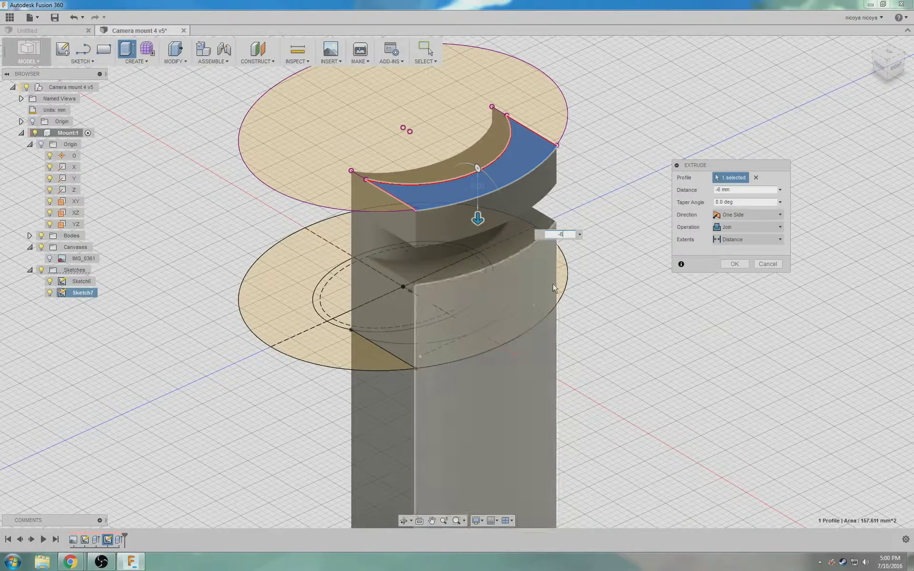
left_click(734, 264)
middle_click_drag(657, 359, 681, 296, "shift")
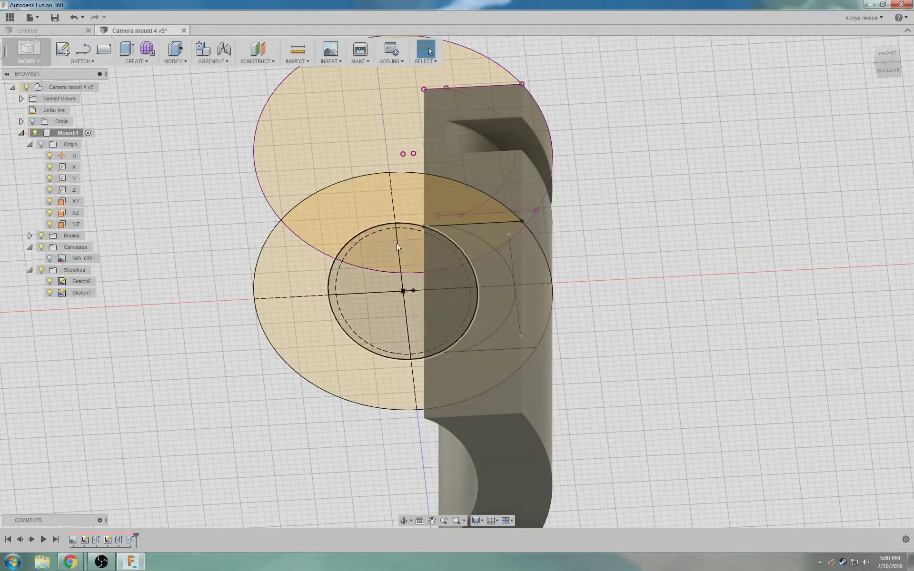
left_click(50, 293)
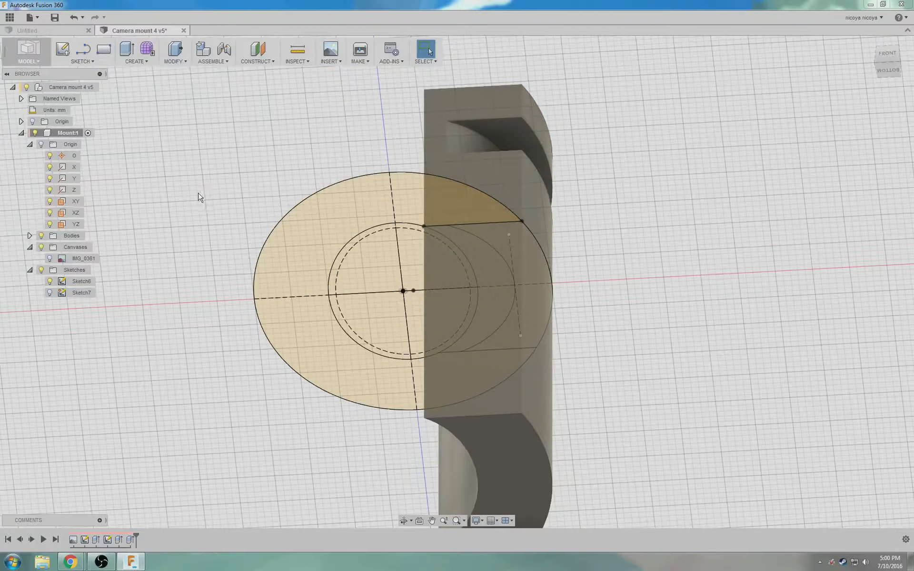
Step: Start a sketch on the bottom face of the mount and hide Body4
left_click(63, 48)
left_click(541, 487)
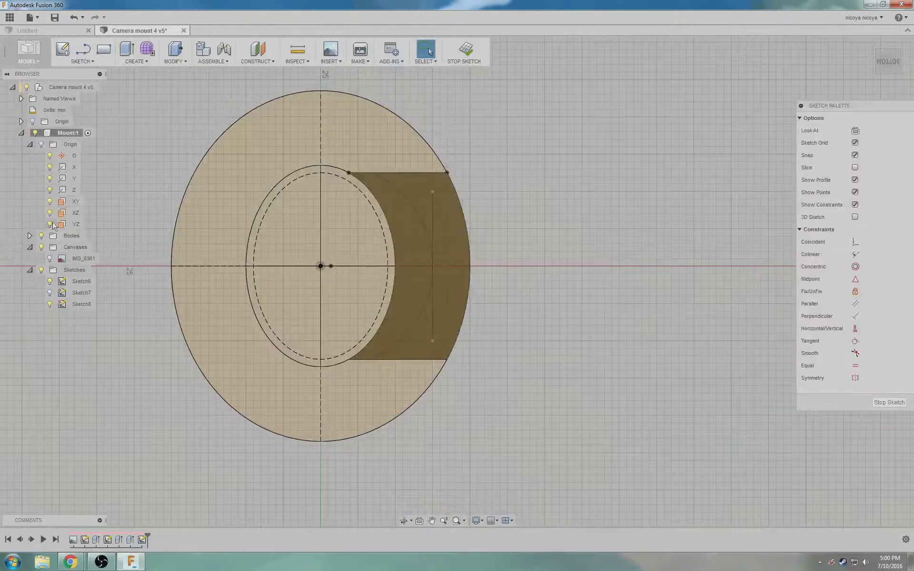
left_click(30, 144)
left_click(30, 156)
left_click(50, 167)
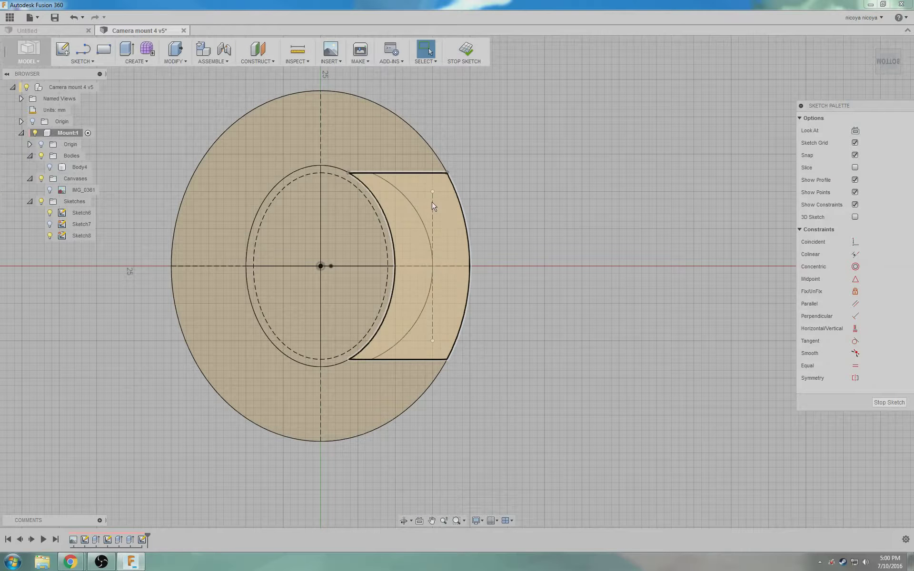
Step: Project the side arc, both straight side lines and the outer ellipse into the bottom-face sketch, and finish the sketch
left_click(82, 61)
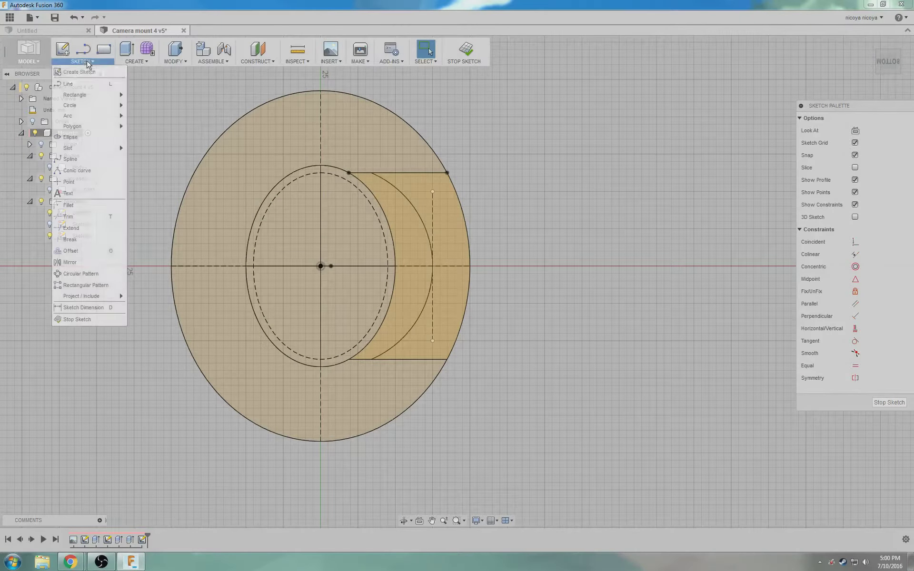
mouse_move(101, 296)
left_click(184, 299)
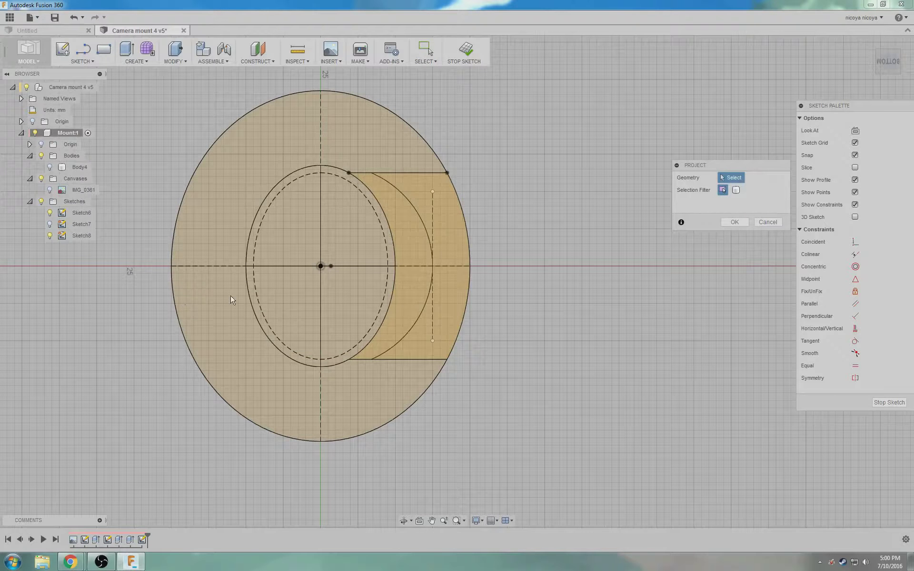
left_click(426, 227)
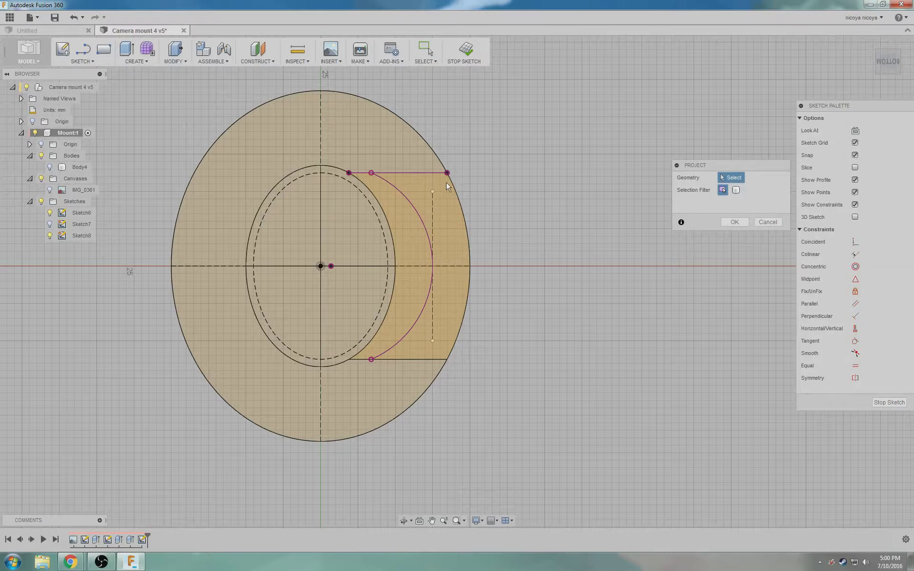
left_click(455, 195)
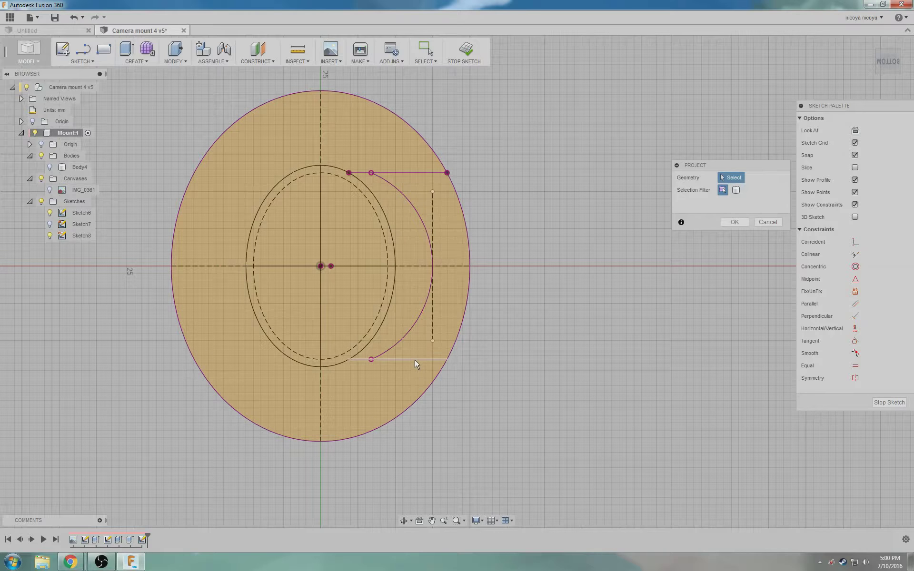
left_click(415, 360)
left_click(735, 222)
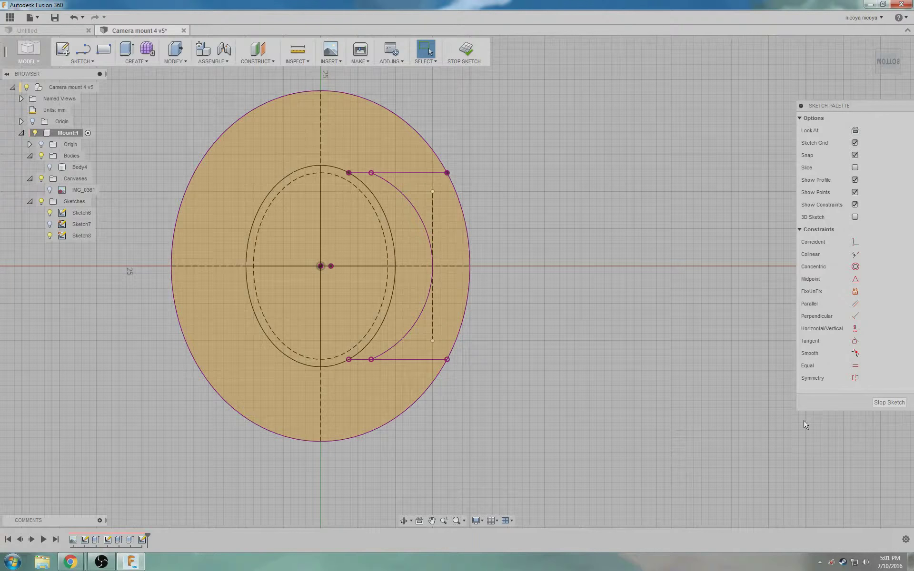
left_click(881, 403)
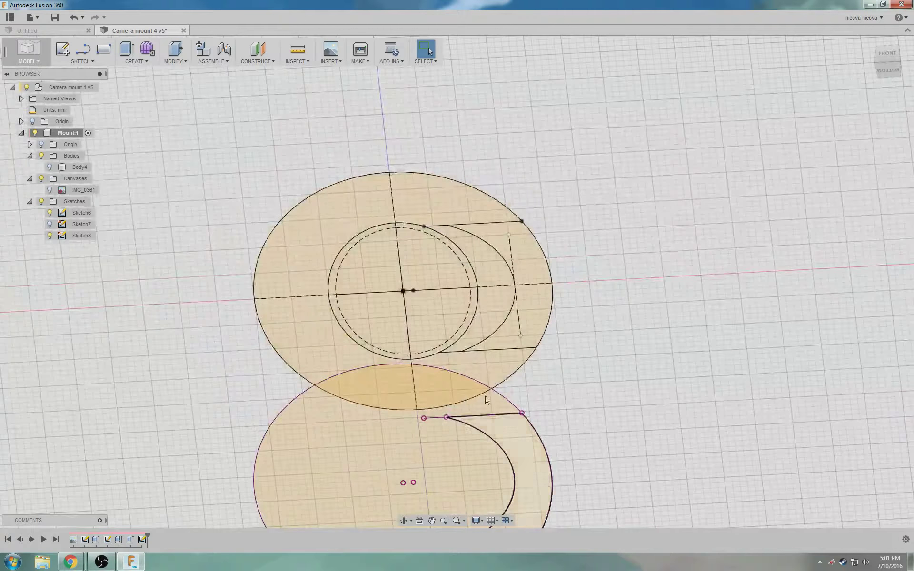
Step: Show Body4 and cut the bottom-face crescent profile into its lower end with a -12 mm extrusion
left_click(538, 469)
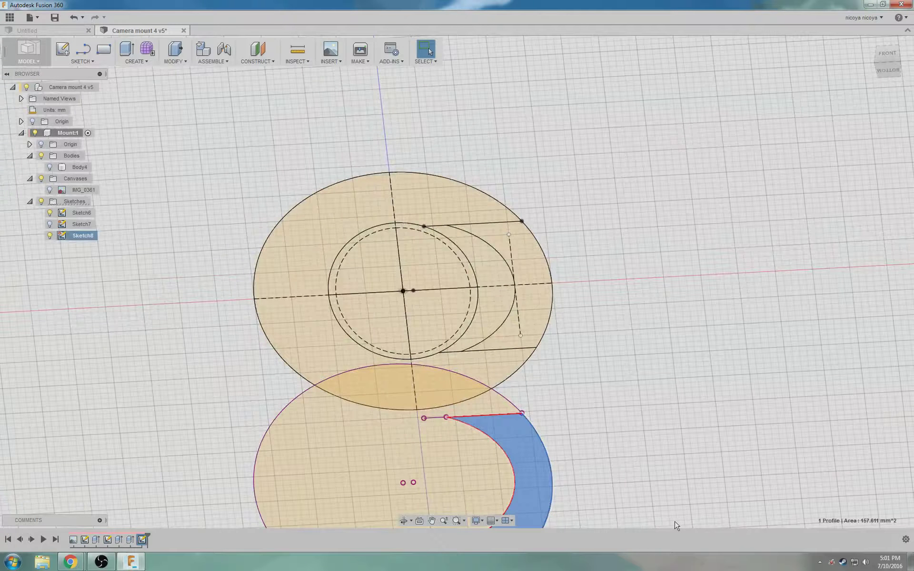
left_click(50, 167)
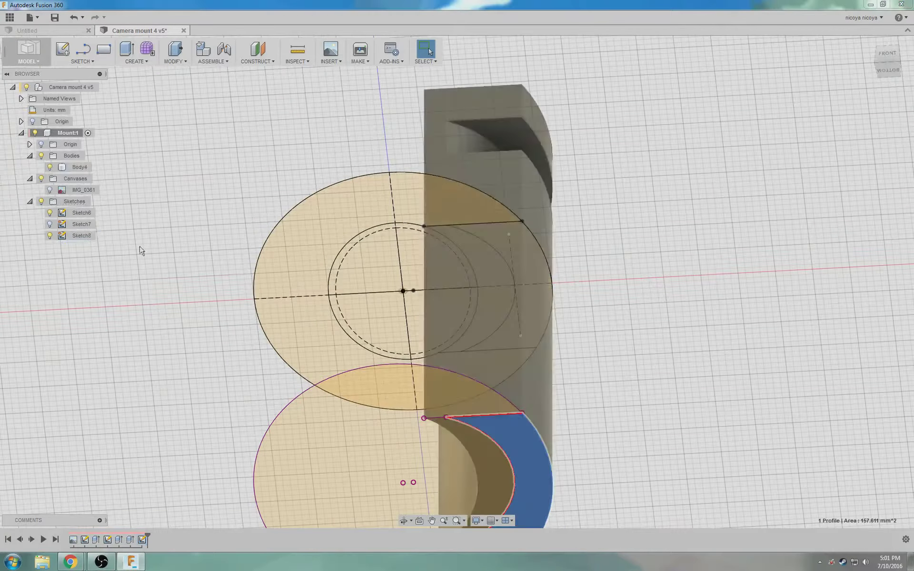
middle_click_drag(640, 455, 543, 451, "shift")
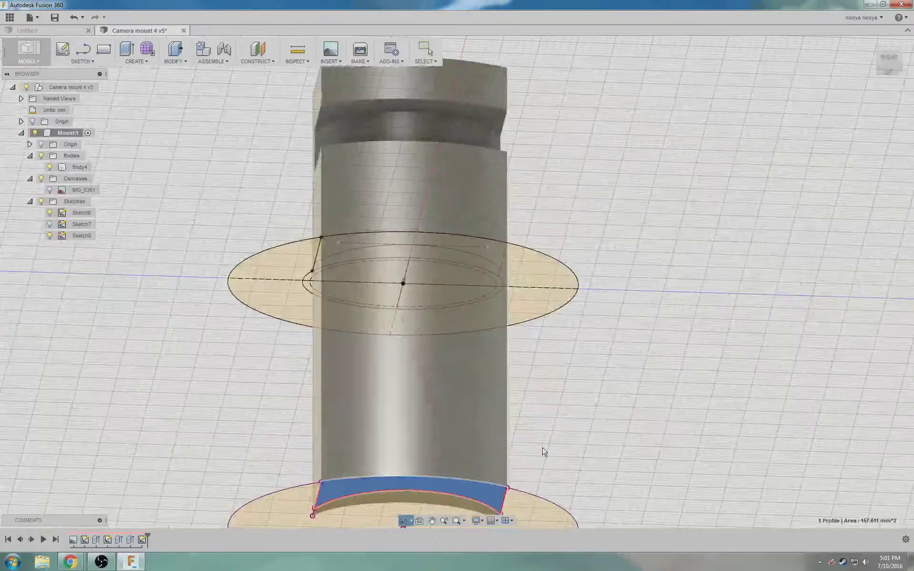
key("e")
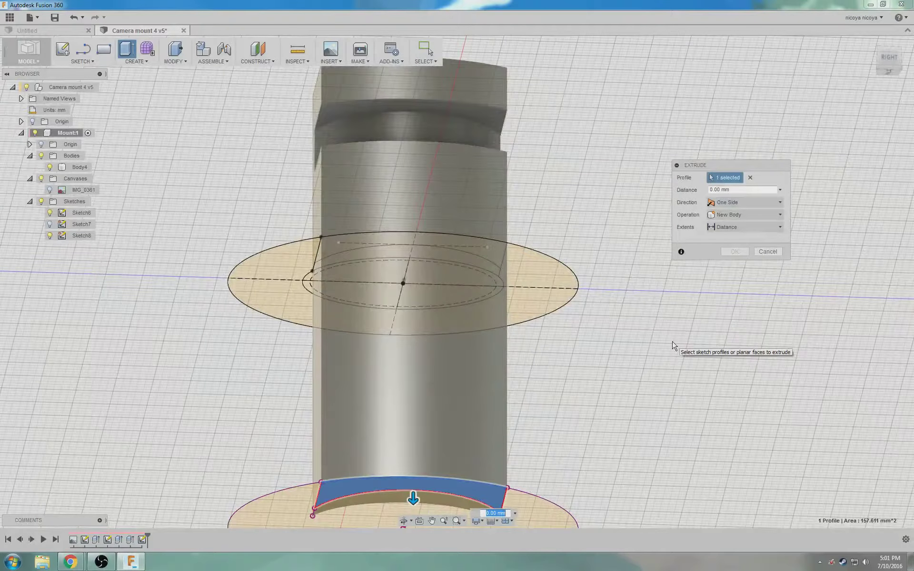
scroll(673, 346, "up", 1)
left_click(739, 189)
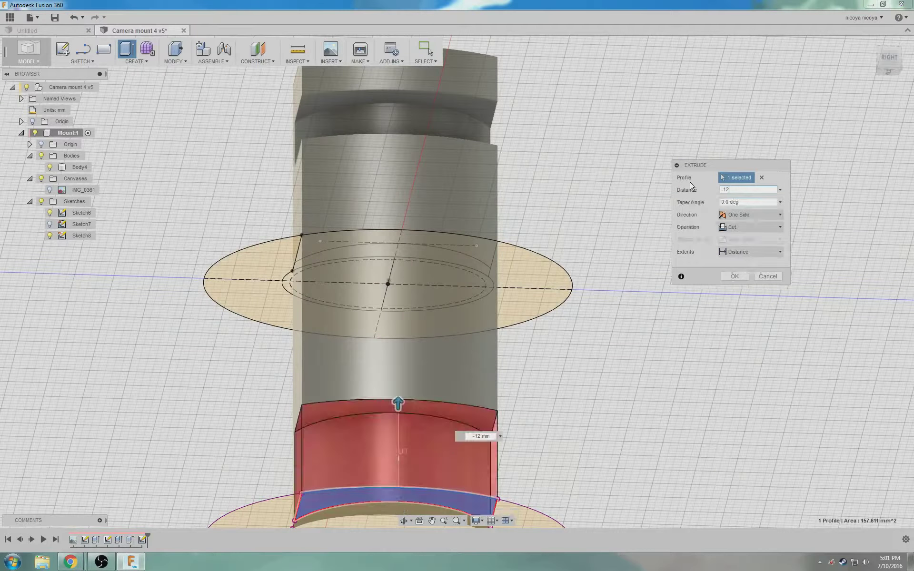
left_click(735, 276)
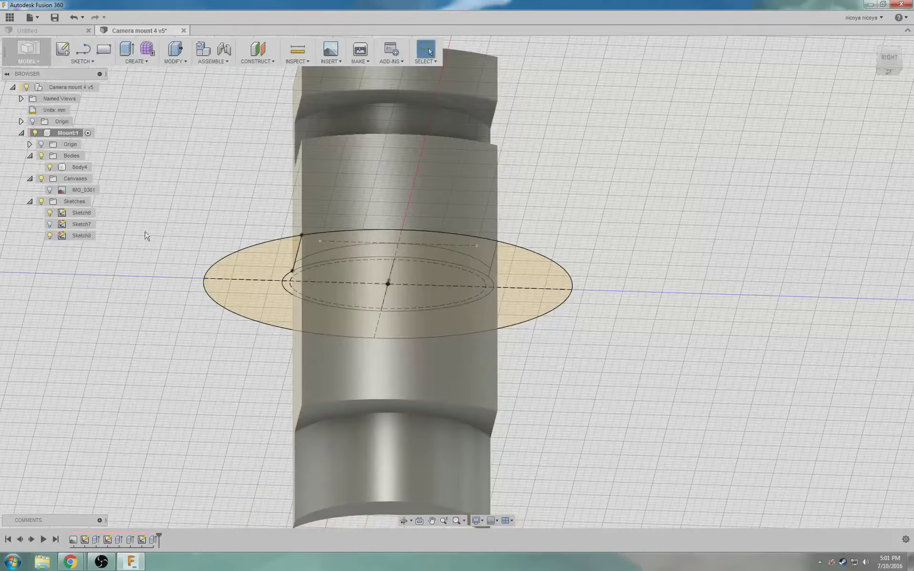
Step: Show Sketch8 and extrude its outer crescent profile -6 mm, joined to the lower end of the body
left_click(49, 235)
left_click(381, 500)
key("e")
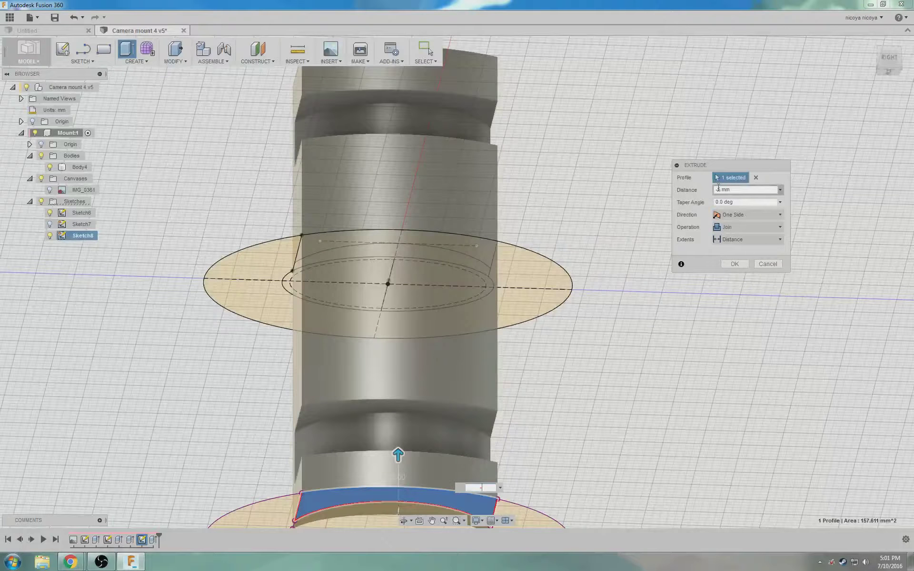
type("6")
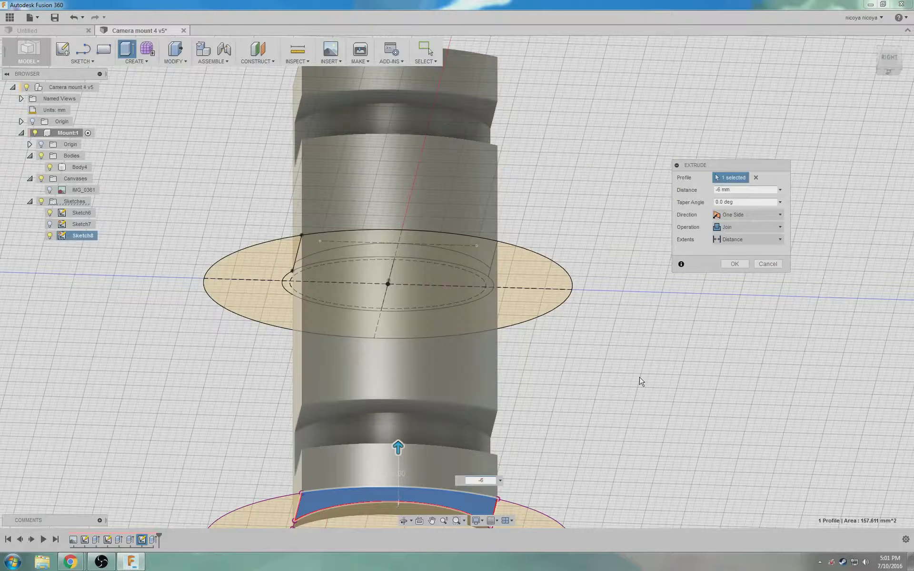
left_click(728, 266)
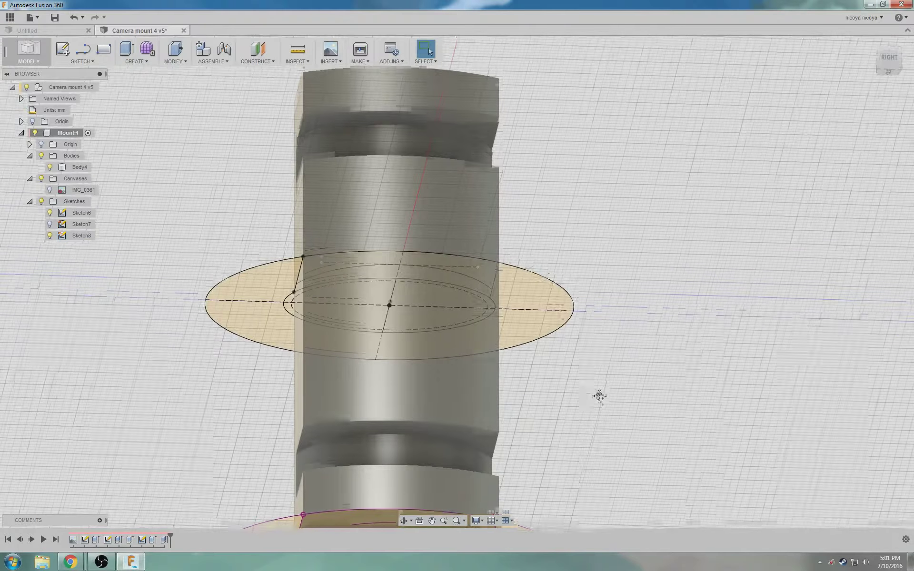
Step: Hide Sketch6 and Sketch8 so that only the mount body is displayed
middle_click_drag(595, 411, 651, 402, "shift")
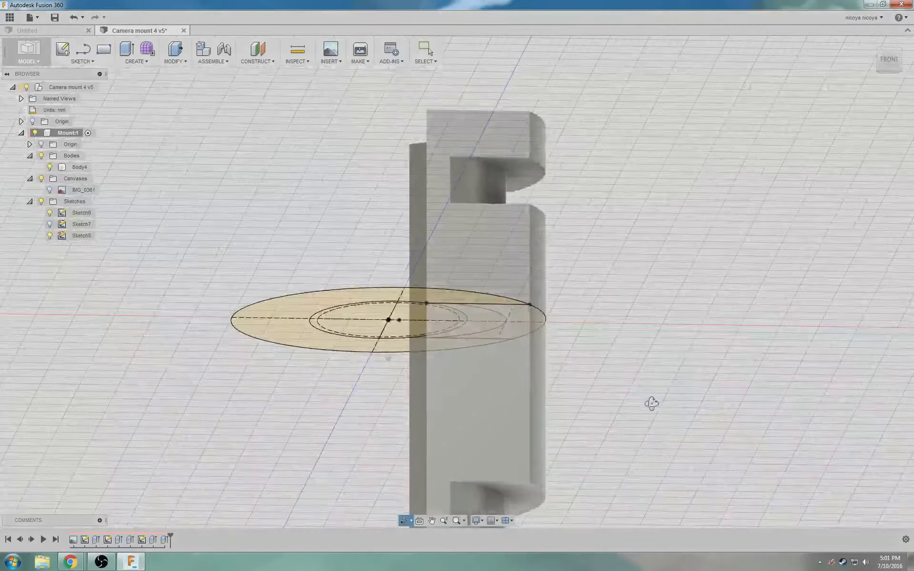
left_click(494, 521)
left_click(506, 462)
middle_click_drag(605, 365, 543, 281)
middle_click_drag(517, 323, 598, 283)
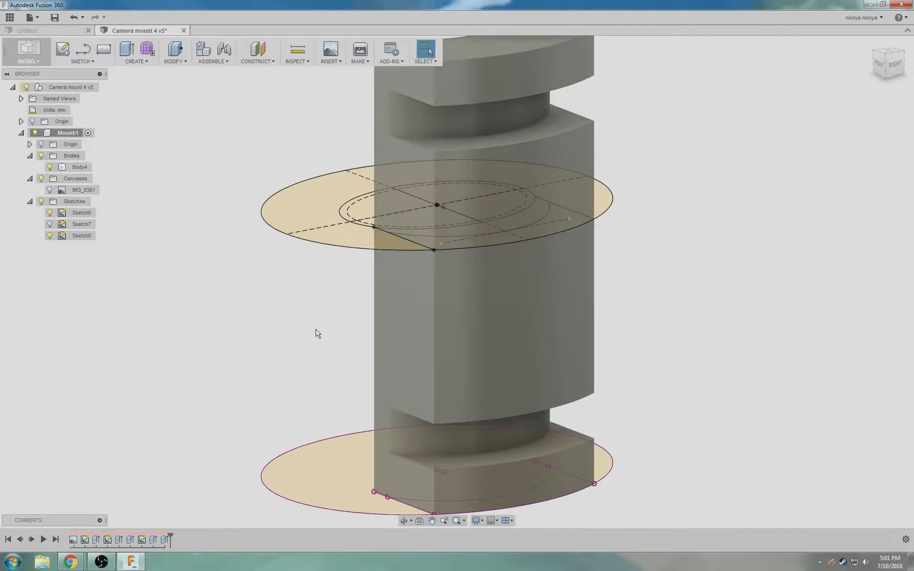
left_click(50, 212)
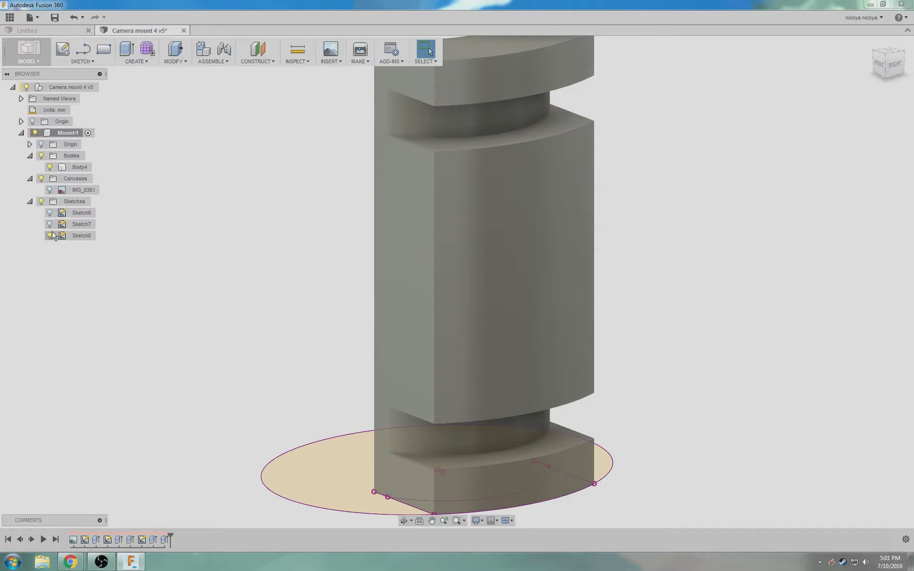
left_click(49, 236)
scroll(524, 309, "up", 1)
scroll(523, 308, "down", 4)
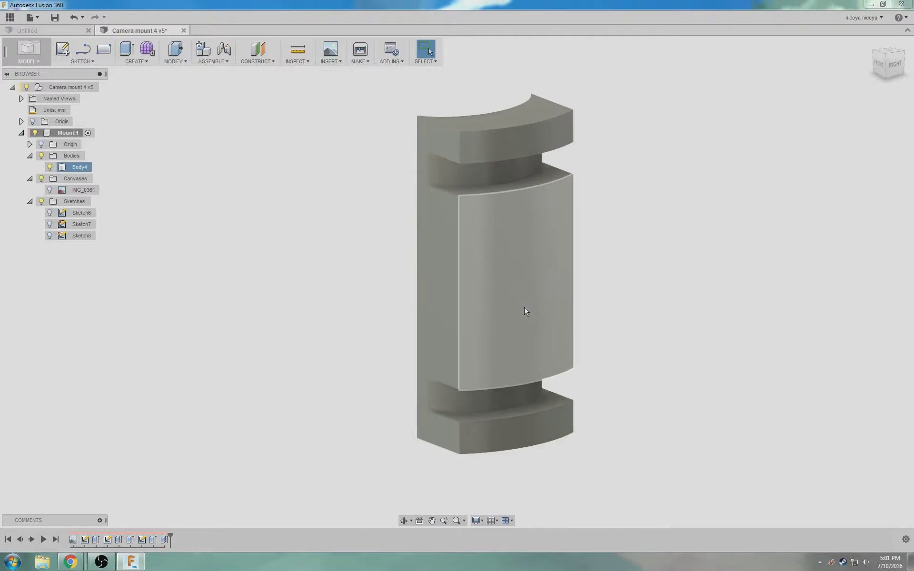
middle_click_drag(645, 306, 645, 278, "shift")
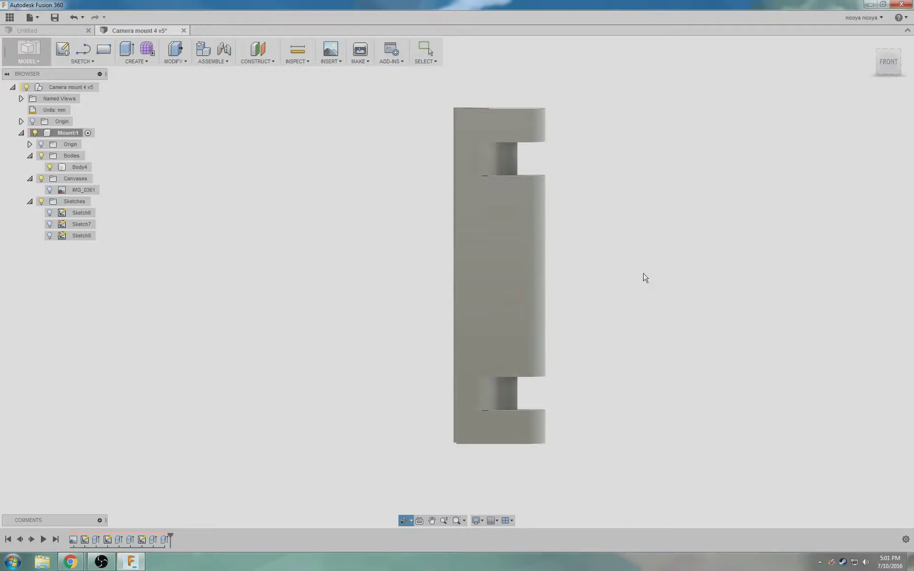
middle_click_drag(637, 342, 572, 322, "shift")
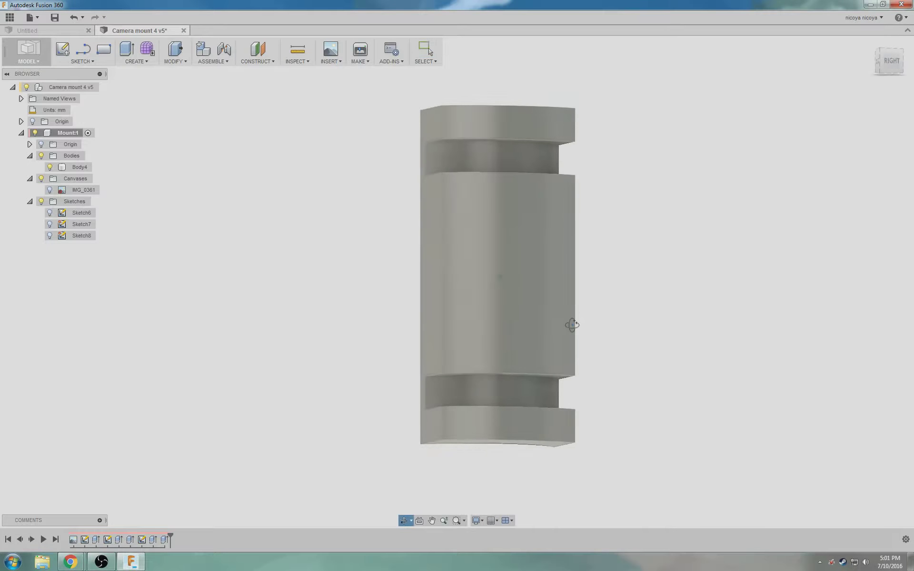
middle_click_drag(646, 375, 636, 330, "shift")
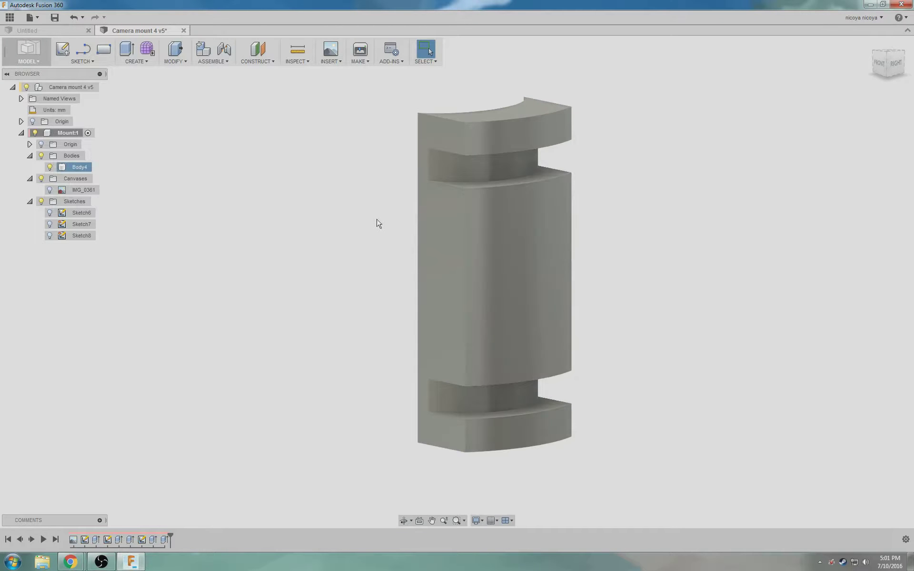
left_click(425, 312)
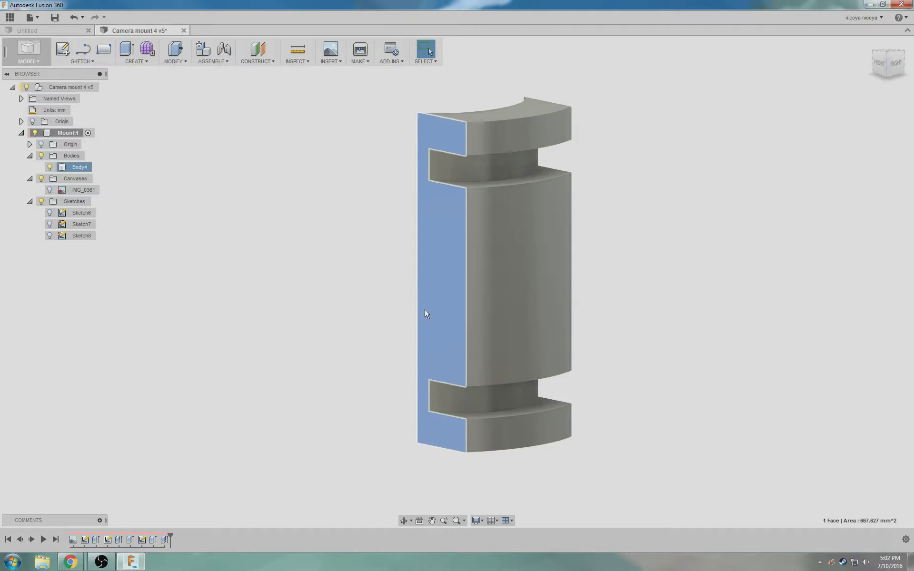
right_click(425, 313)
left_click(390, 328)
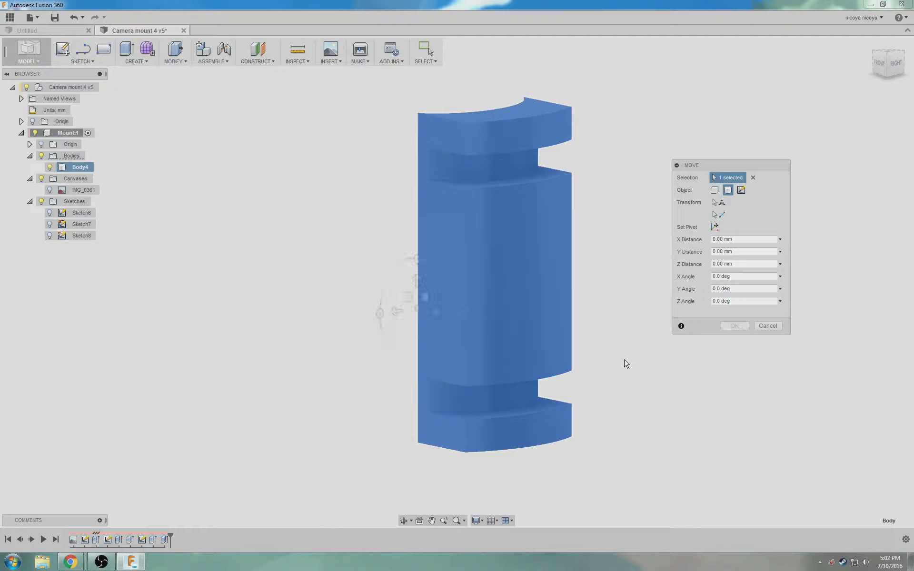
middle_click_drag(626, 365, 631, 386, "shift")
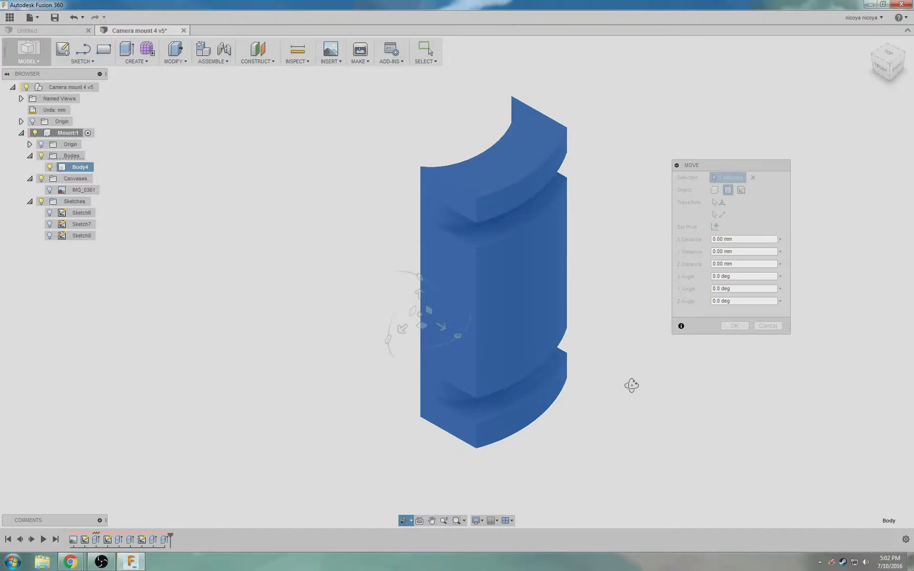
left_click(766, 327)
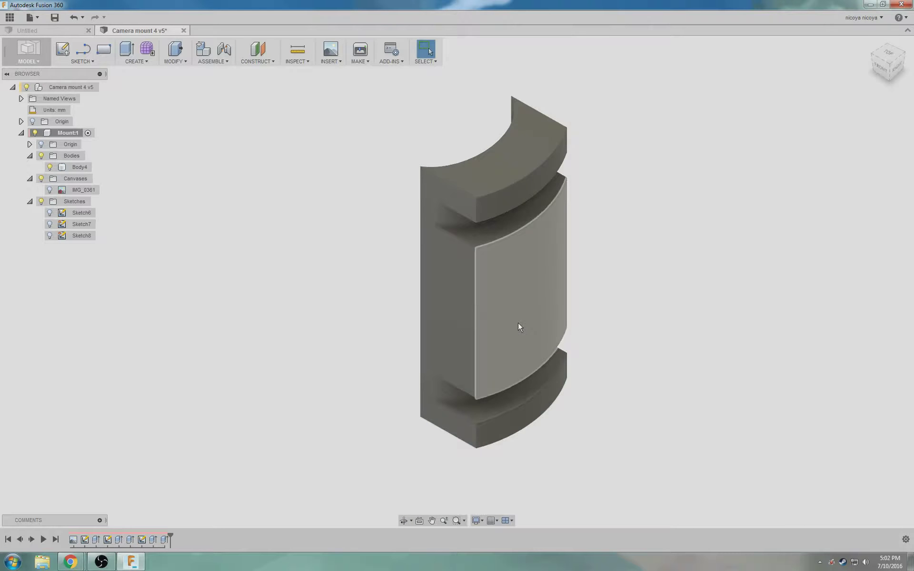
Step: Start moving the mount body as a whole body and turn on the layout grid
key("m")
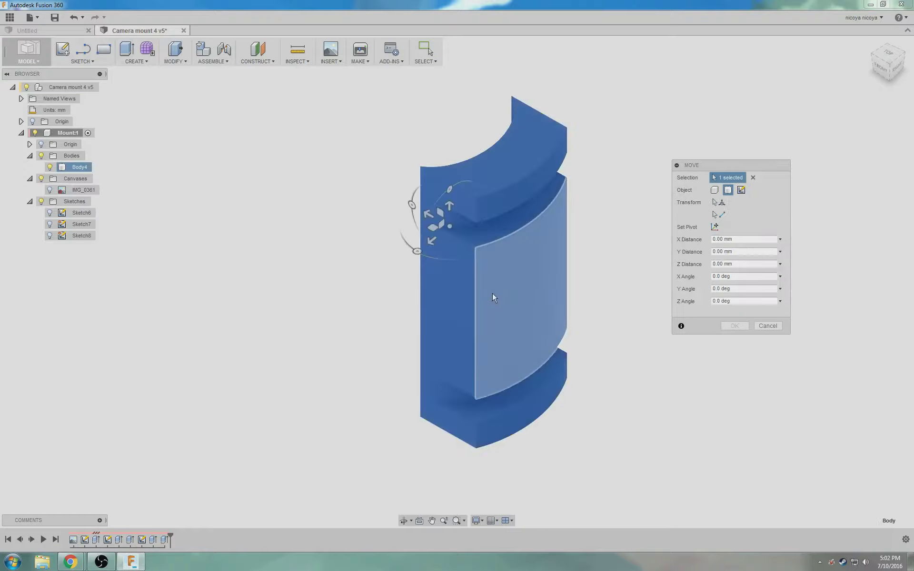
left_click(519, 325)
middle_click_drag(608, 400, 692, 376, "shift")
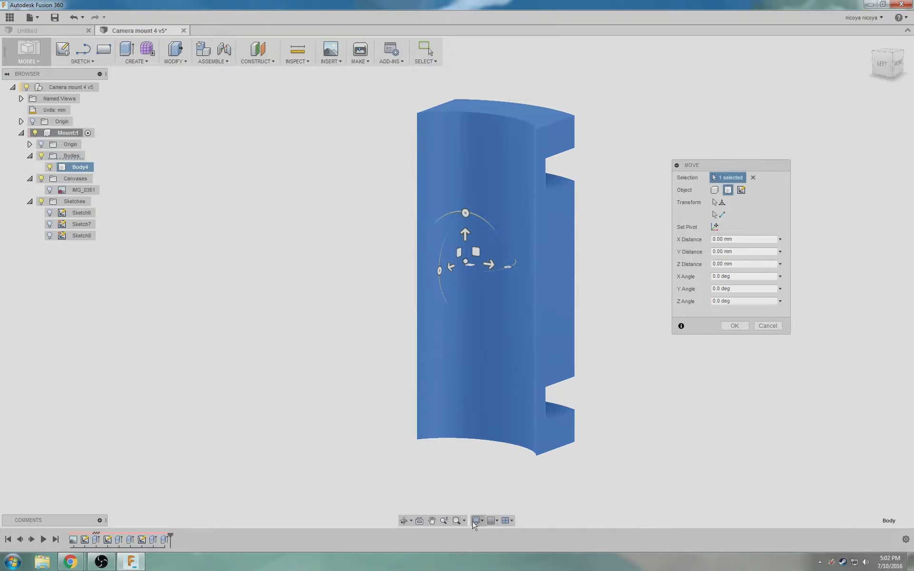
left_click(493, 521)
left_click(503, 460)
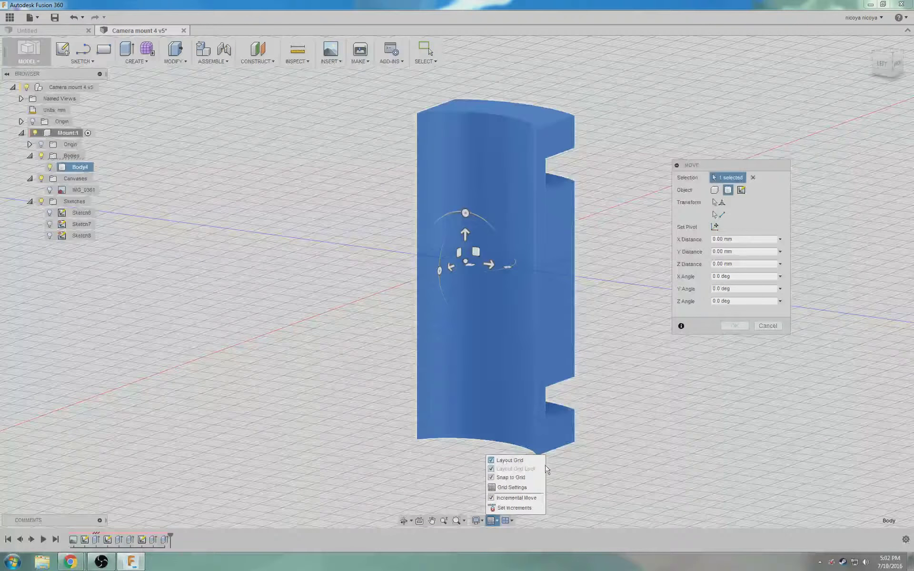
Step: Rotate the mount body 30 degrees about the Z axis and confirm the move
middle_click_drag(547, 470, 591, 412, "shift")
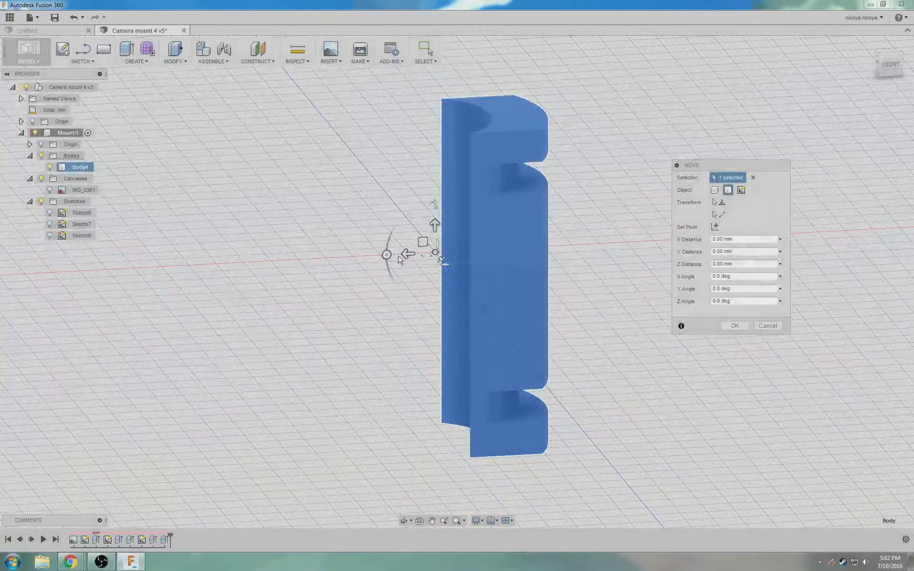
left_click_drag(386, 258, 388, 262)
middle_click_drag(627, 374, 667, 369, "shift")
left_click_drag(495, 227, 469, 231)
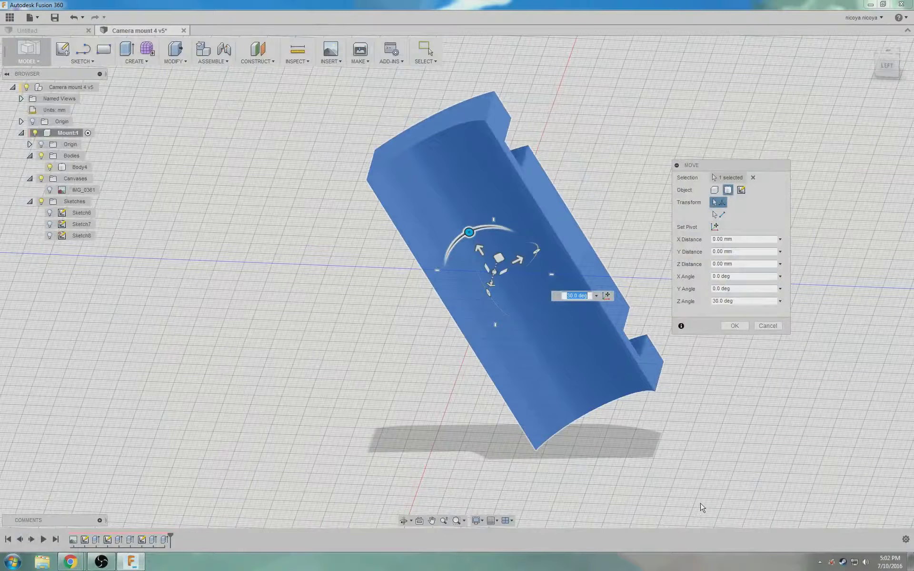
left_click(722, 324)
middle_click_drag(736, 433, 576, 353, "shift")
key("Escape")
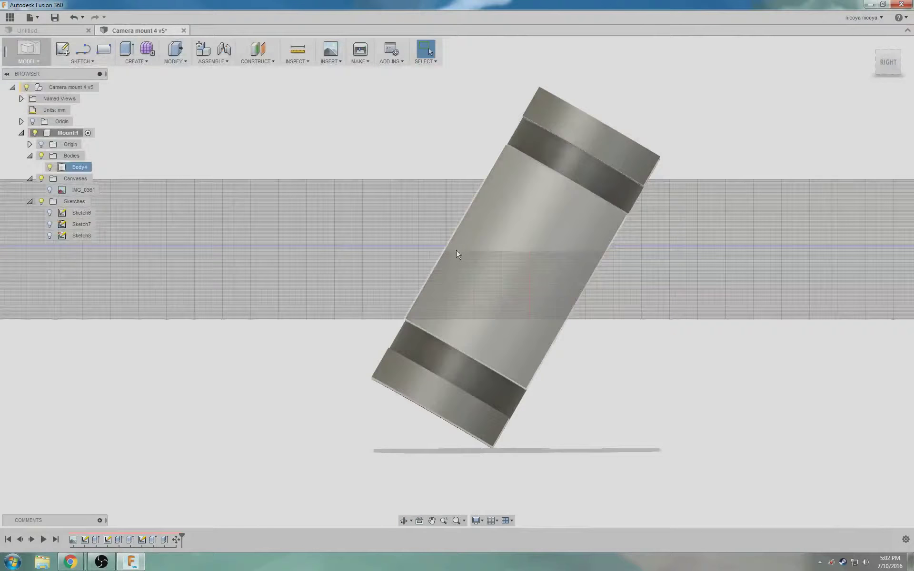
Step: Create a new sketch on the horizontal origin plane that cuts through the tilted mount body
middle_click_drag(618, 345, 618, 340, "shift")
left_click(888, 62)
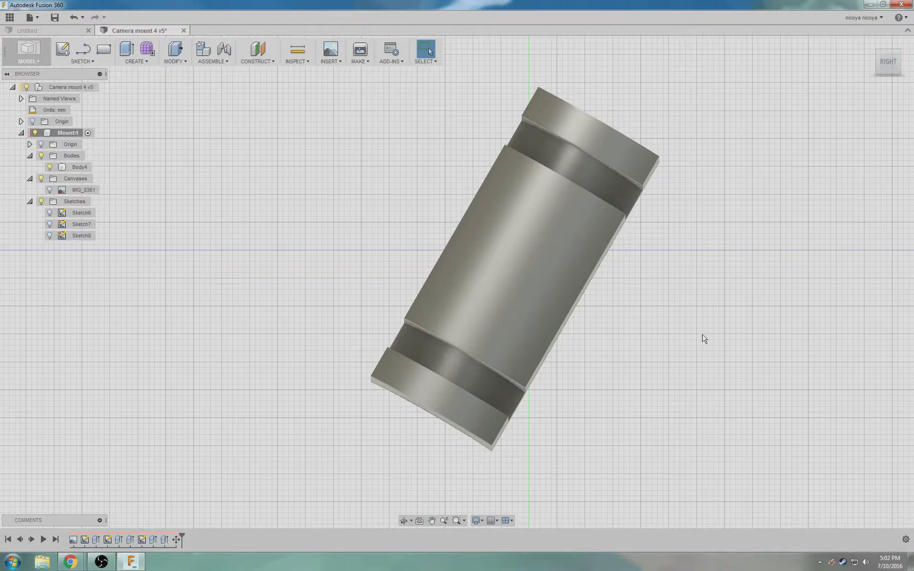
middle_click_drag(666, 293, 698, 325, "shift")
middle_click_drag(276, 194, 374, 219, "shift")
left_click(62, 49)
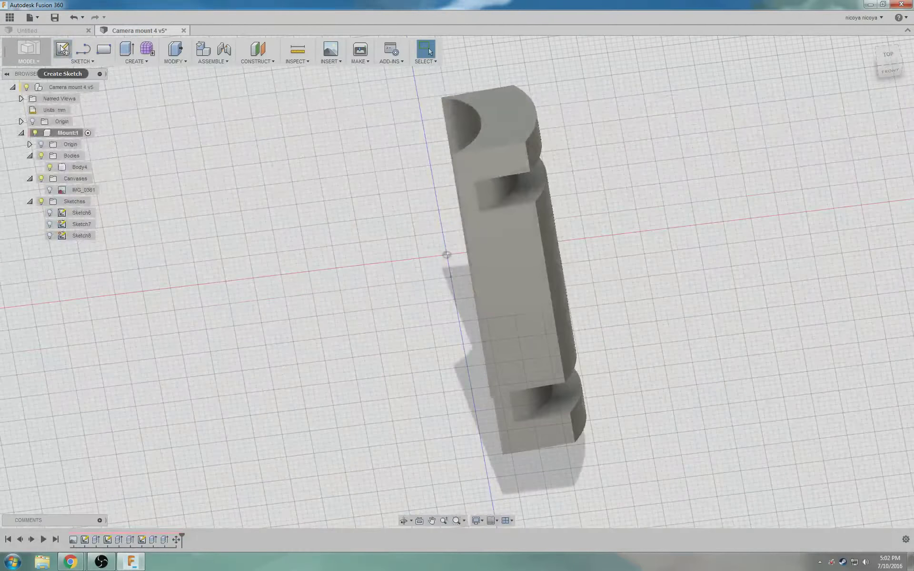
left_click(477, 278)
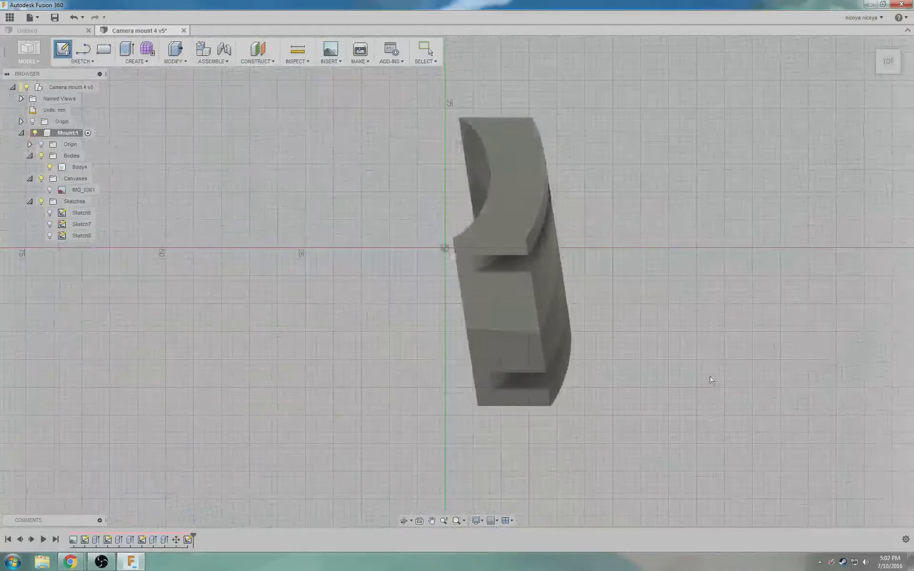
Step: Intersect the whole mount body with the sketch plane to get its cross-section outline, and hide Body4
left_click(80, 61)
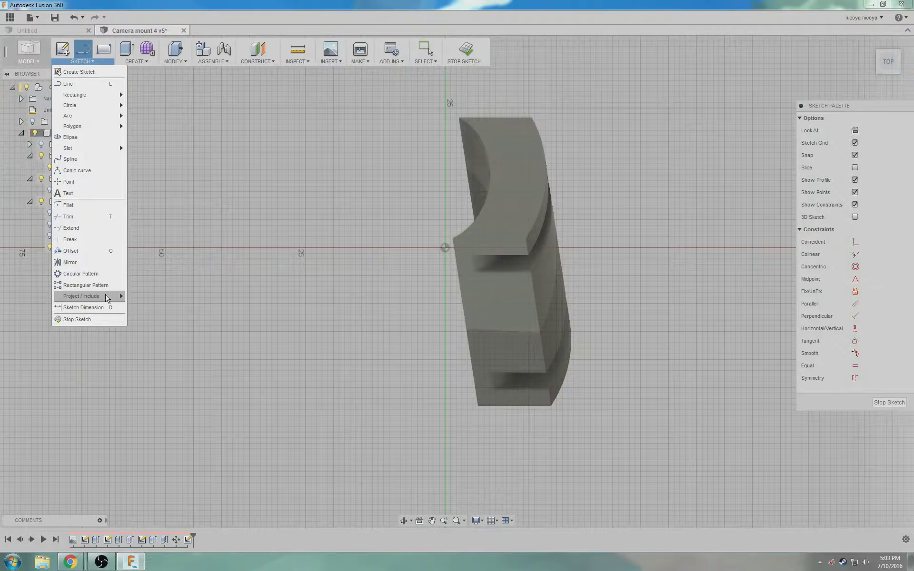
mouse_move(117, 296)
left_click(172, 311)
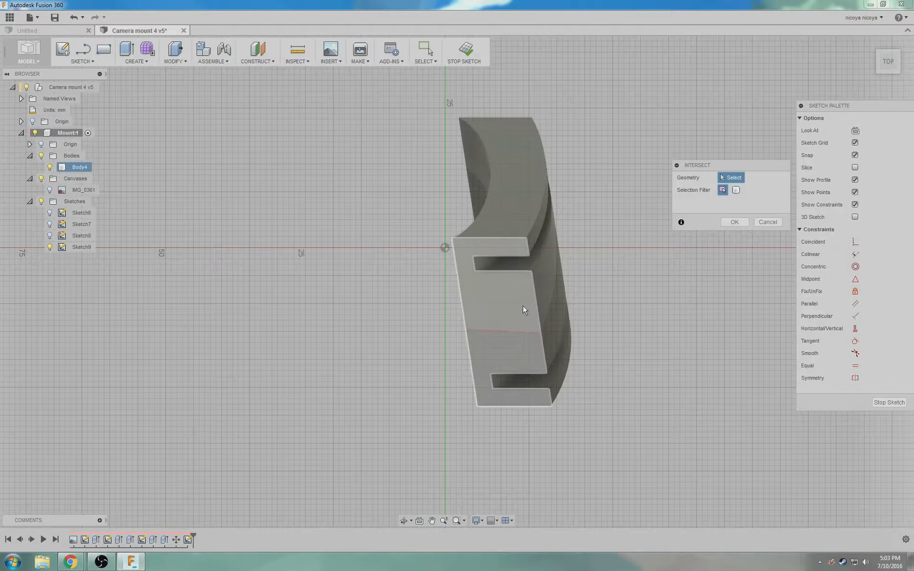
left_click(482, 299)
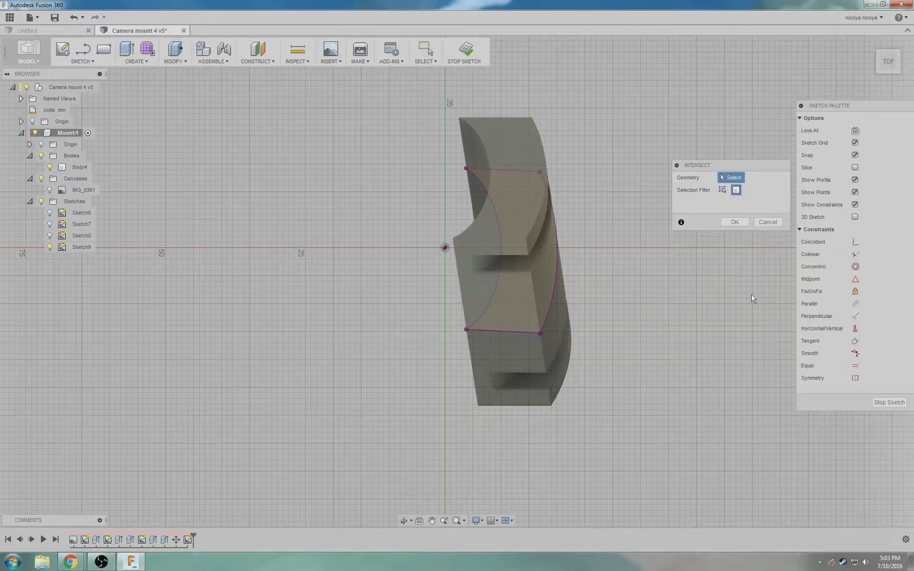
left_click(736, 222)
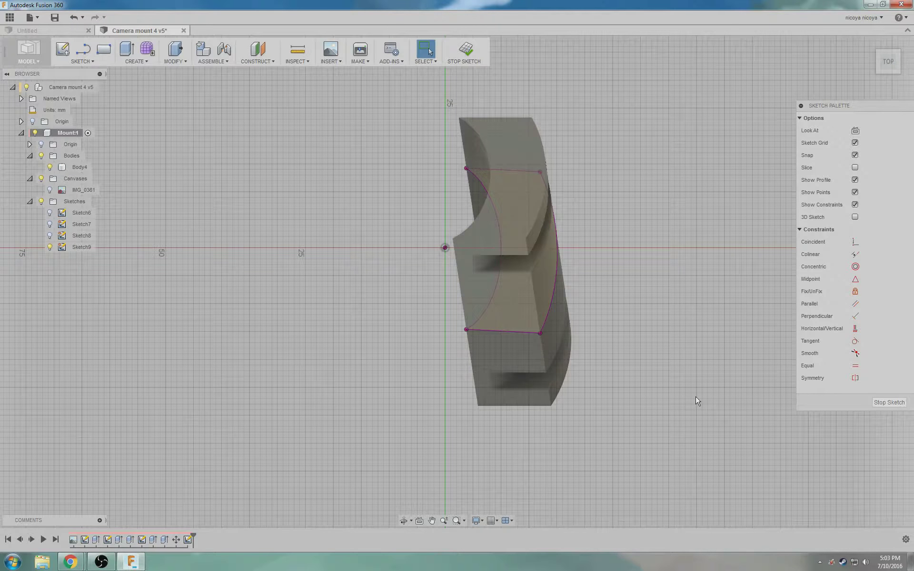
left_click(49, 167)
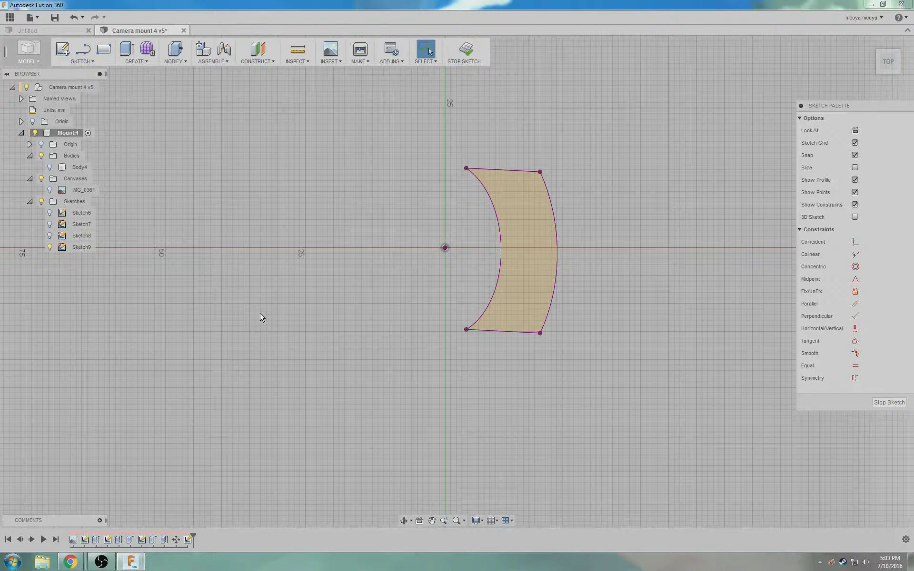
Step: Sketch a two-point rectangle about 19 mm wide and 34 mm high beside the convex side of the cross-section
left_click(104, 53)
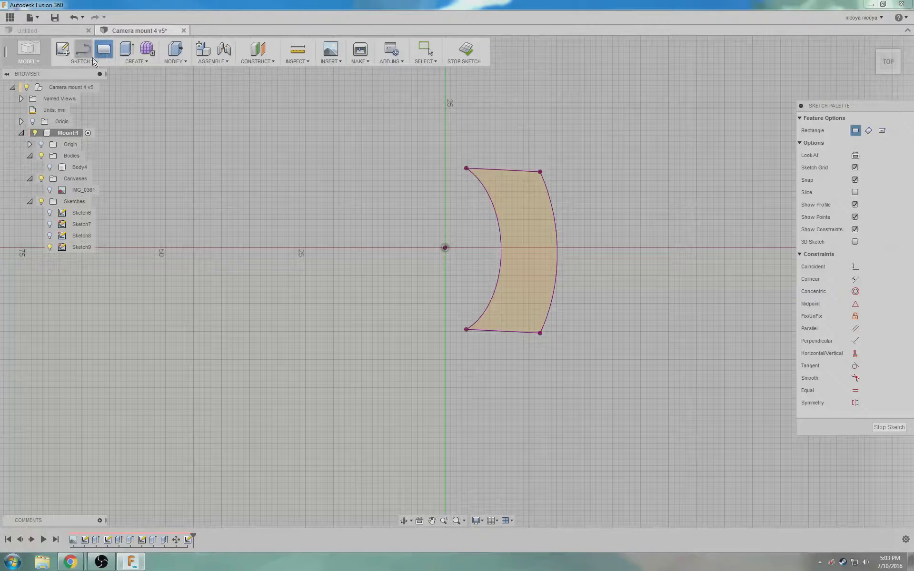
left_click(85, 61)
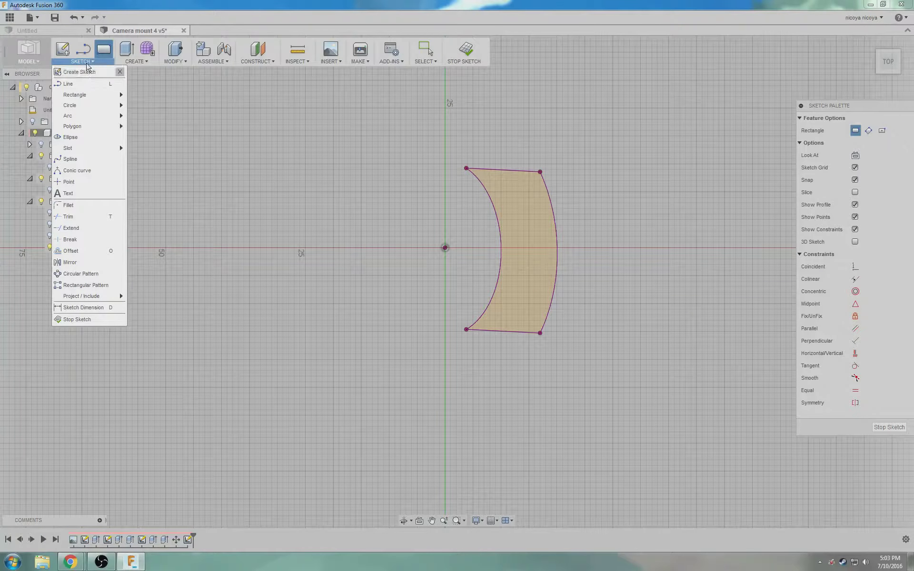
left_click(87, 63)
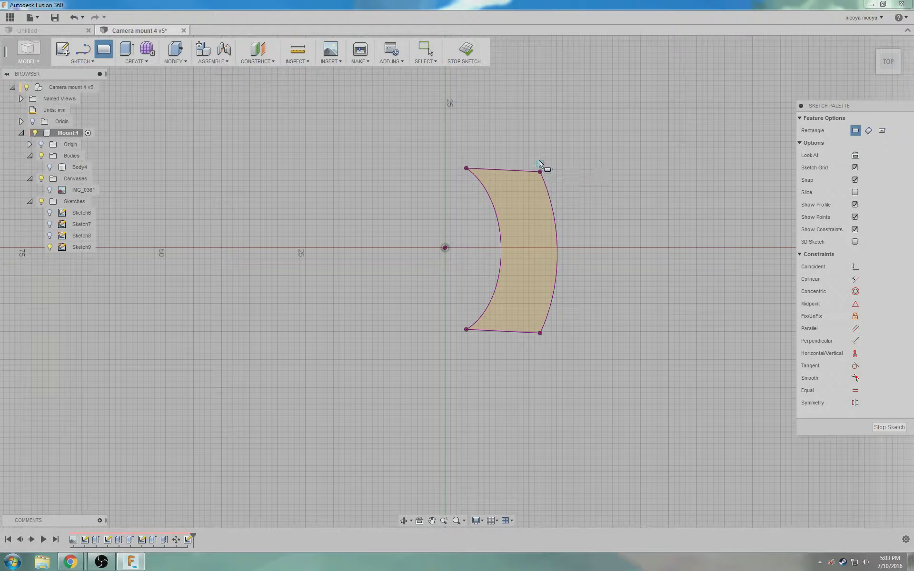
left_click(612, 158)
left_click(719, 348)
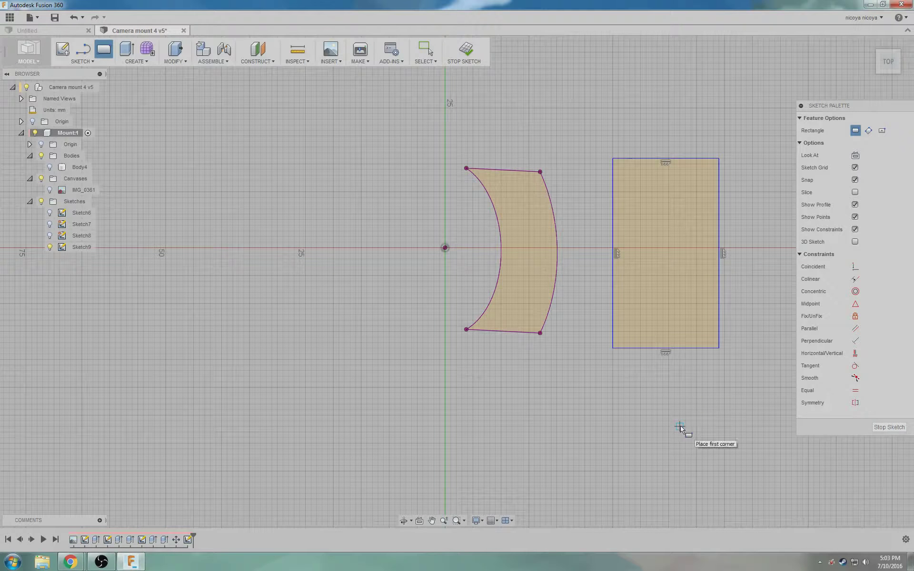
Step: Dimension the rectangle's height and width to 35 mm each
key("d")
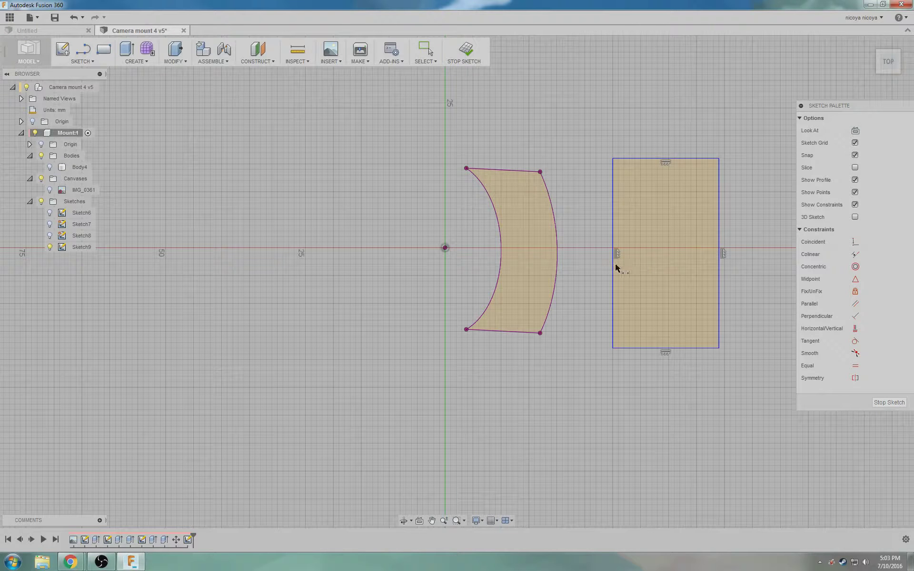
left_click(593, 269)
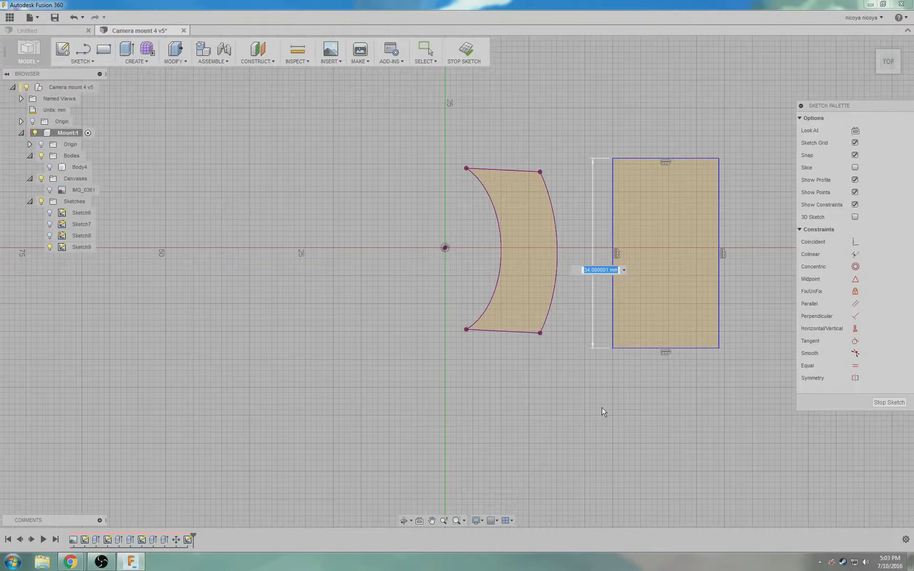
type("35")
key("Return")
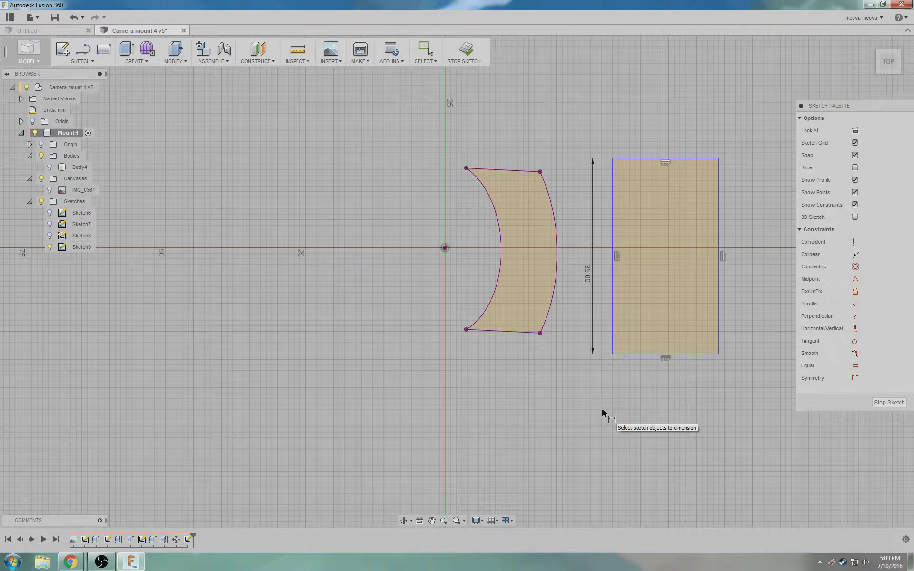
left_click(646, 354)
left_click(647, 434)
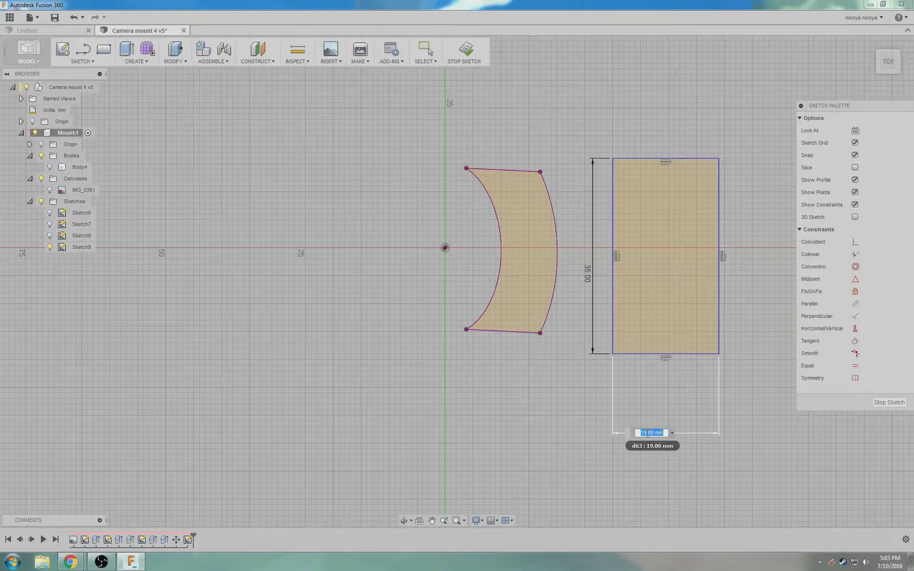
type("35")
key("Return")
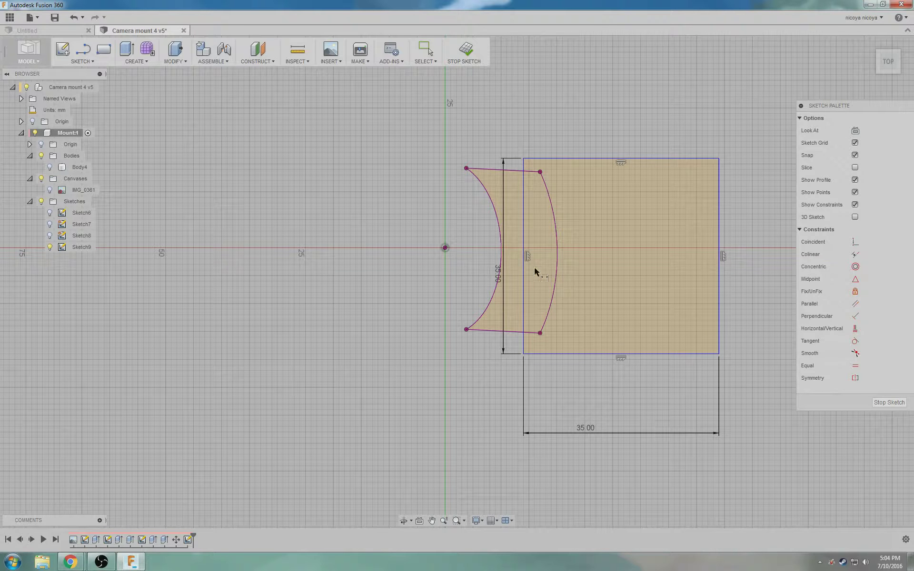
Step: Draw a line joining the two outer corners of the cross-section, and save a new version described as User Saved
left_click(80, 52)
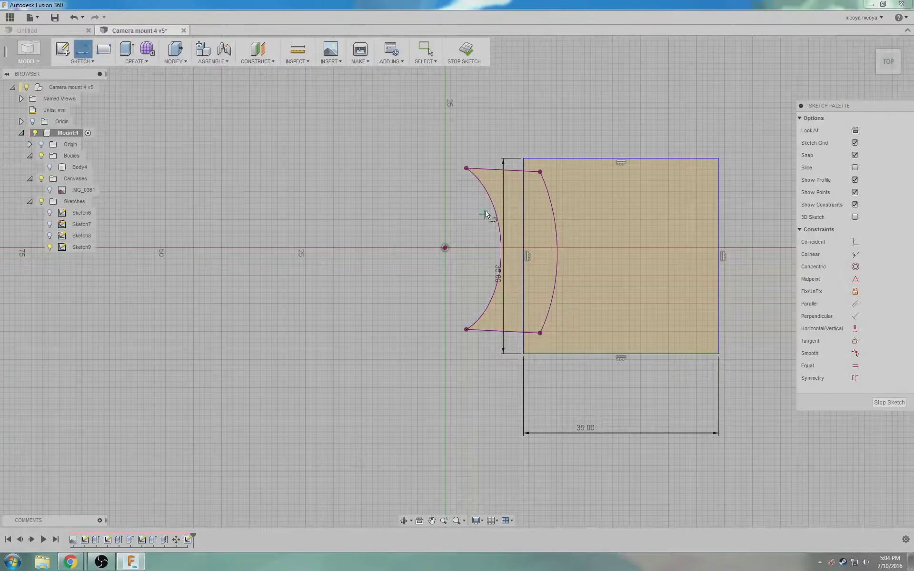
left_click(540, 172)
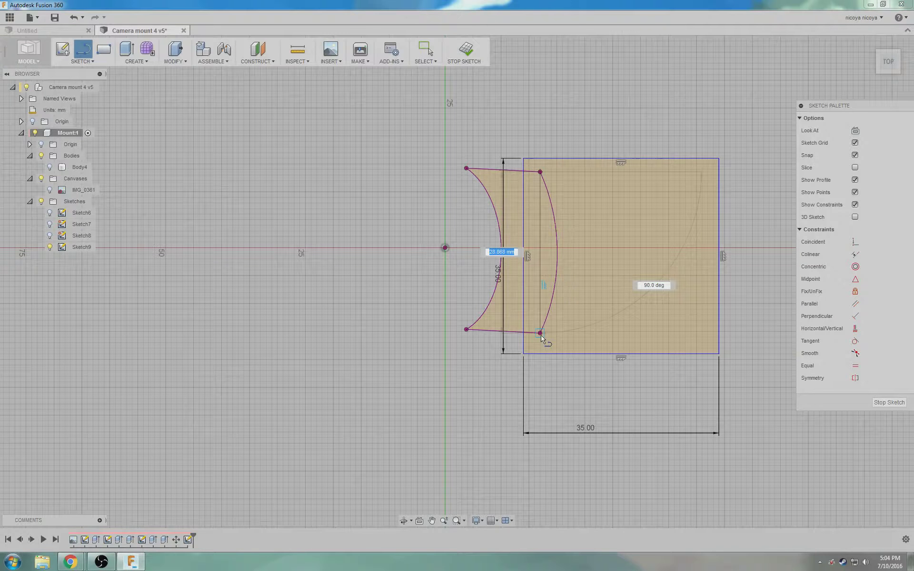
left_click(539, 333)
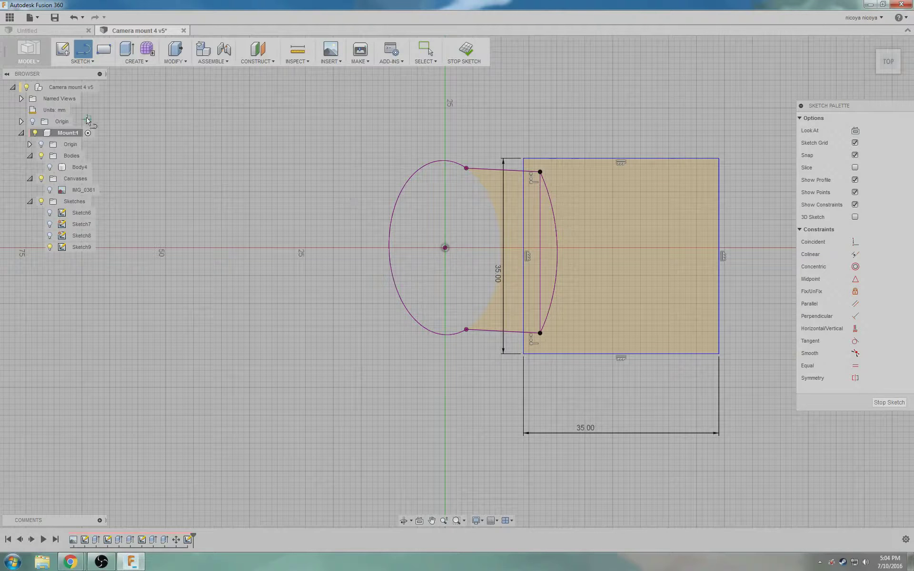
left_click(55, 17)
left_click(458, 290)
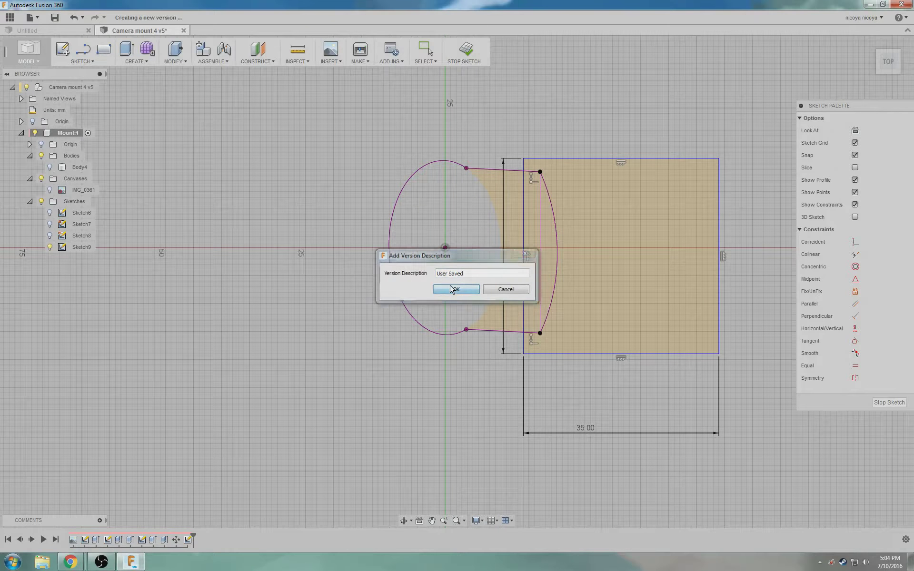
Step: Apply a midpoint constraint between the corner-to-corner line and the rectangle's near side, and finish the sketch
left_click(856, 280)
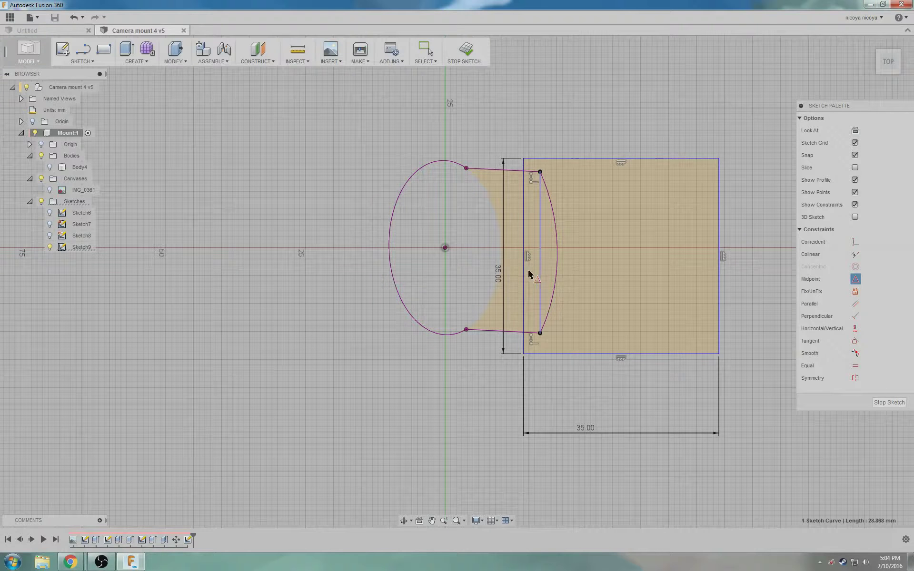
left_click(527, 276)
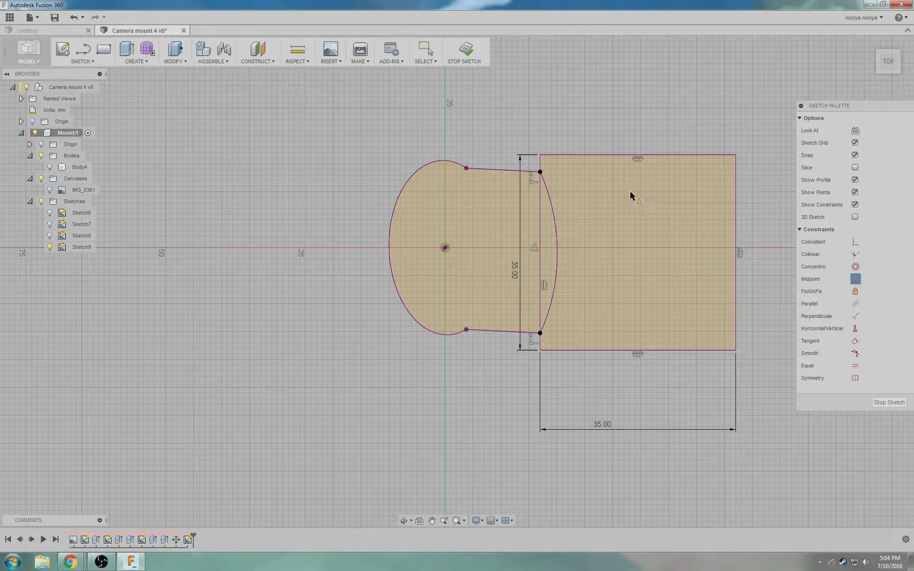
left_click(889, 402)
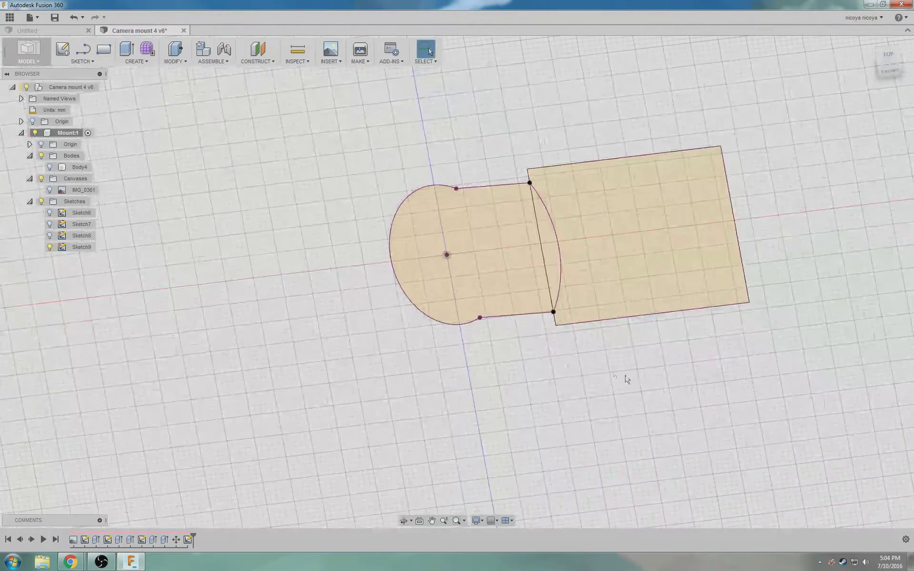
Step: Show the mount body and create a construction plane offset -10 mm from the square platform profile
left_click(50, 167)
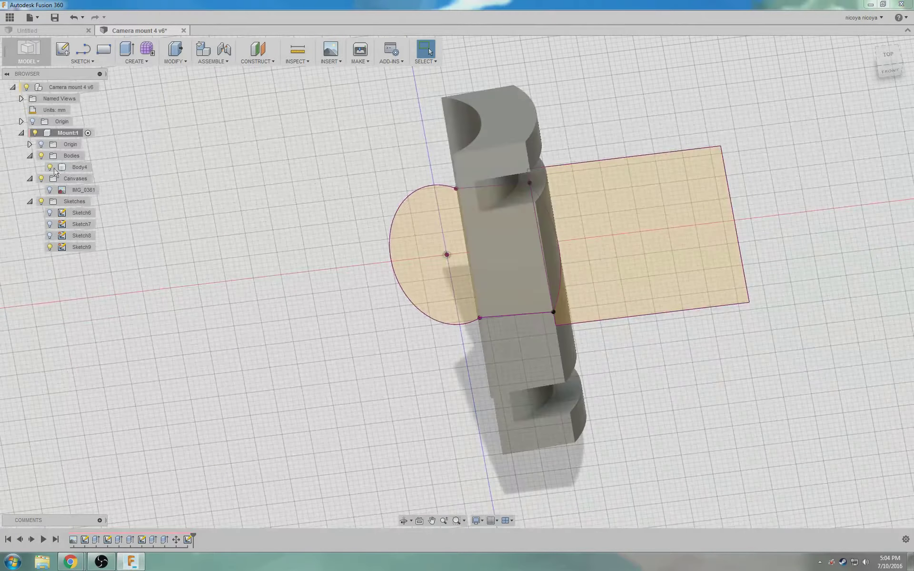
mouse_move(707, 387)
middle_mouse_down("shift")
mouse_move(525, 338)
mouse_move(629, 341)
mouse_move(639, 368)
mouse_move(616, 369)
middle_mouse_up("shift")
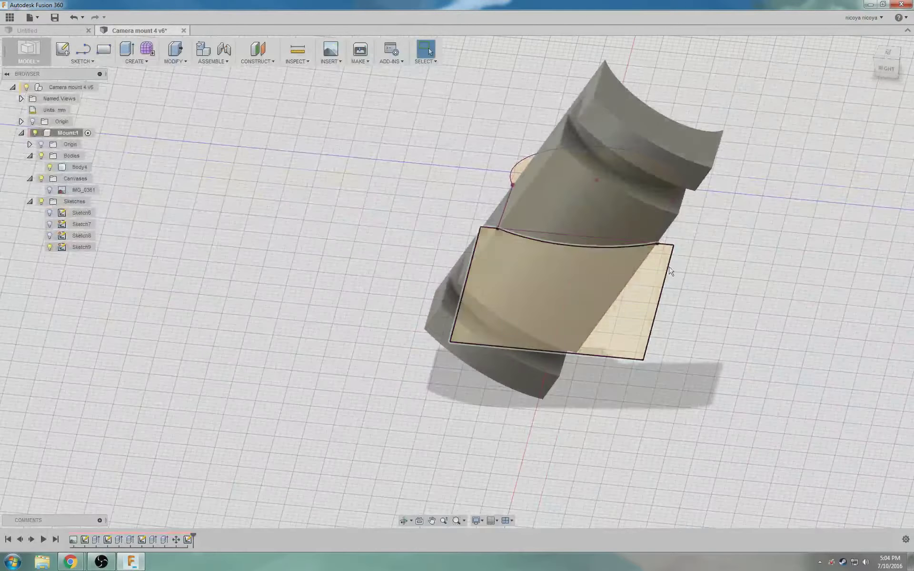
middle_click_drag(703, 402, 777, 342, "shift")
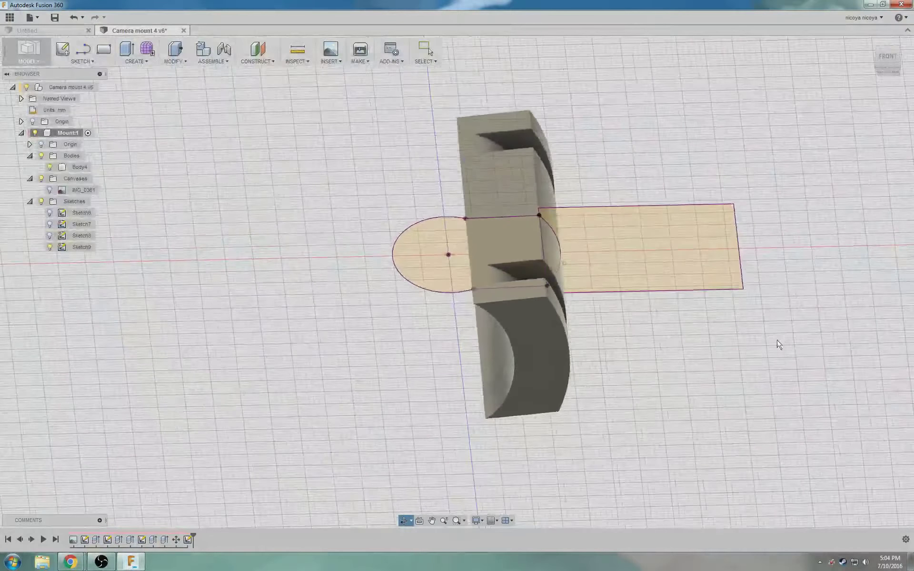
left_click(258, 49)
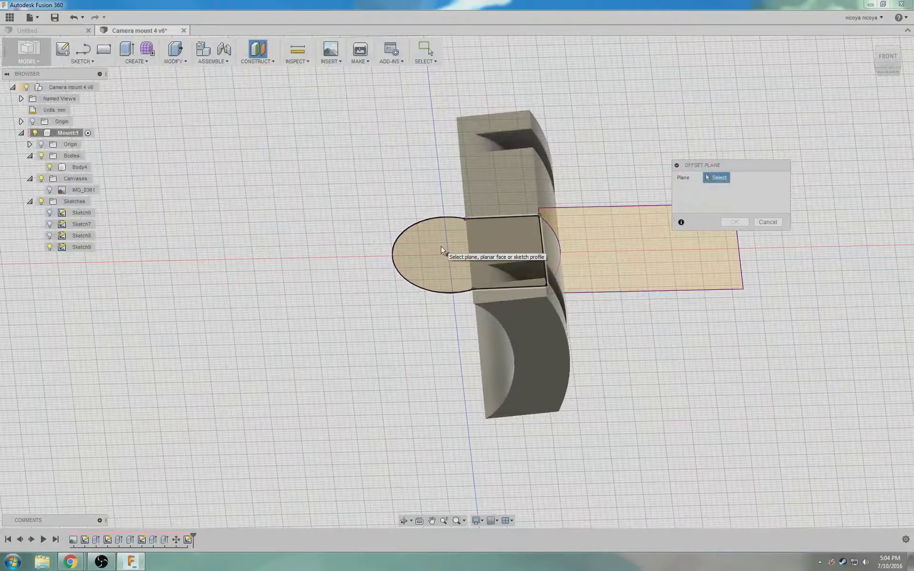
left_click(589, 259)
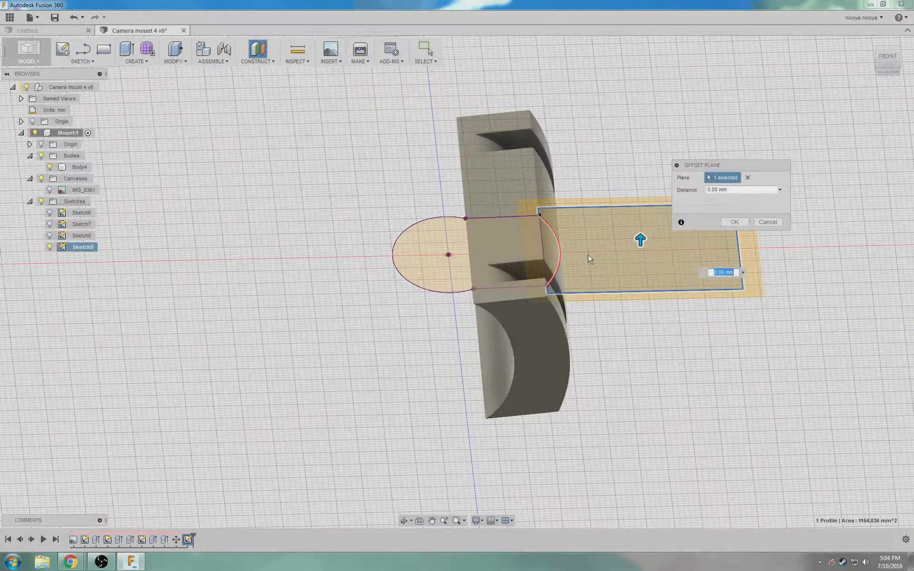
type("-10")
key("Return")
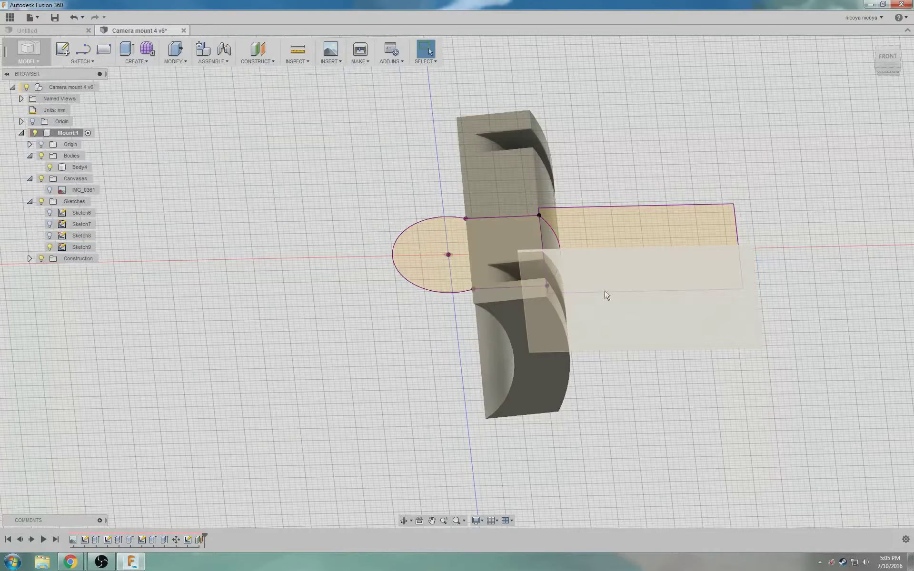
Step: Start a sketch on the offset plane and intersect the mount body with it to get its cross-section outline
left_click(62, 49)
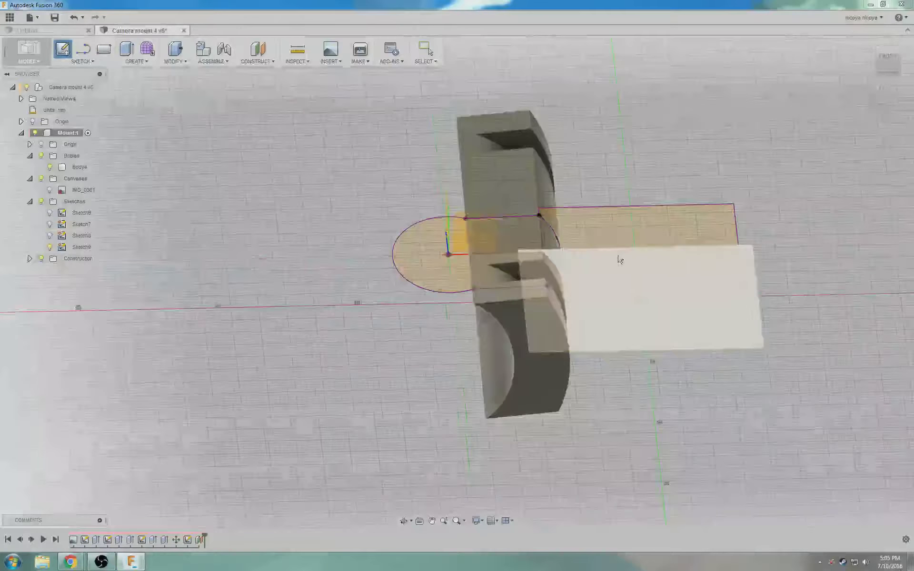
left_click(689, 307)
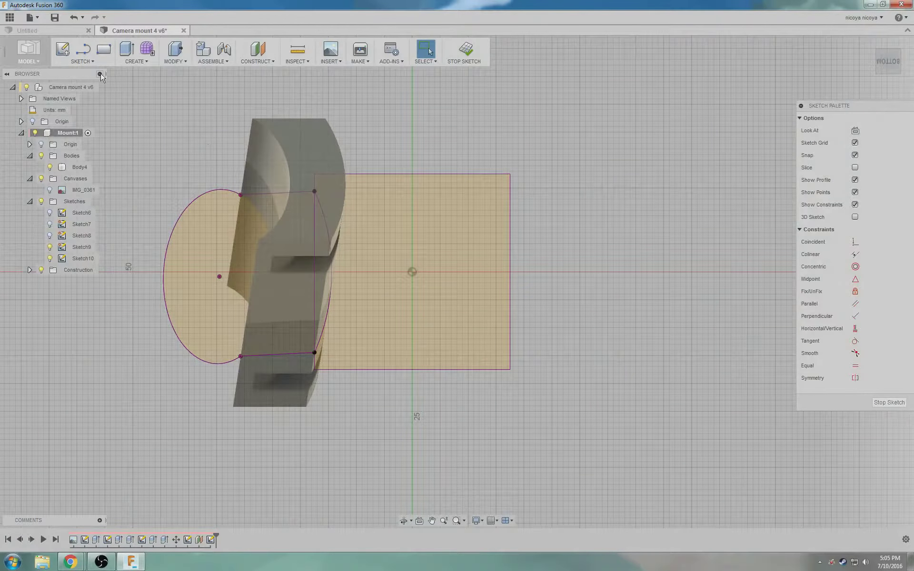
left_click(85, 61)
mouse_move(90, 296)
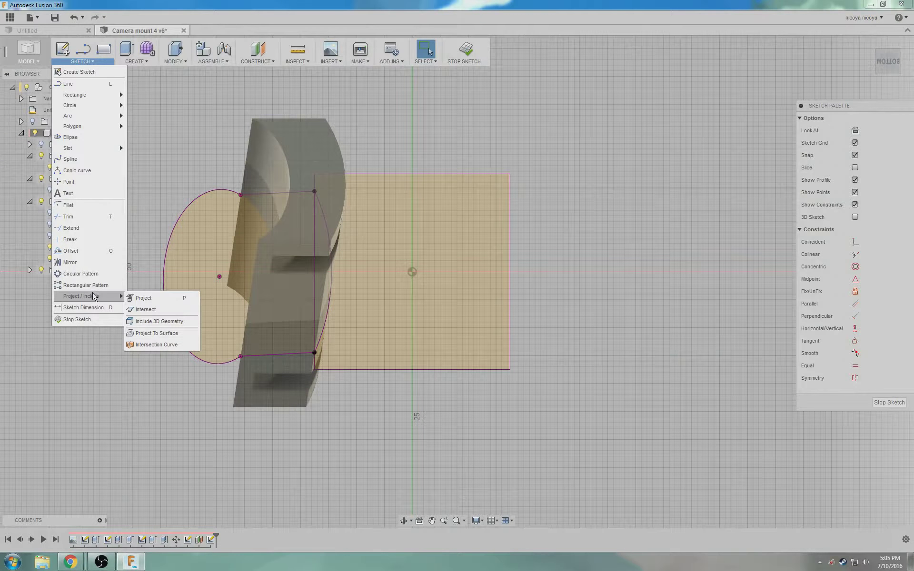
left_click(159, 310)
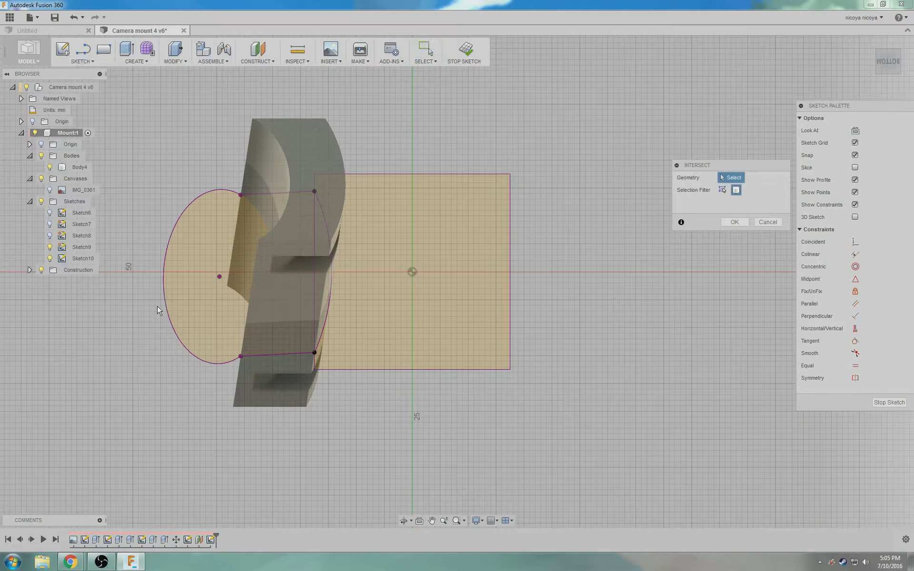
left_click(289, 139)
left_click(734, 222)
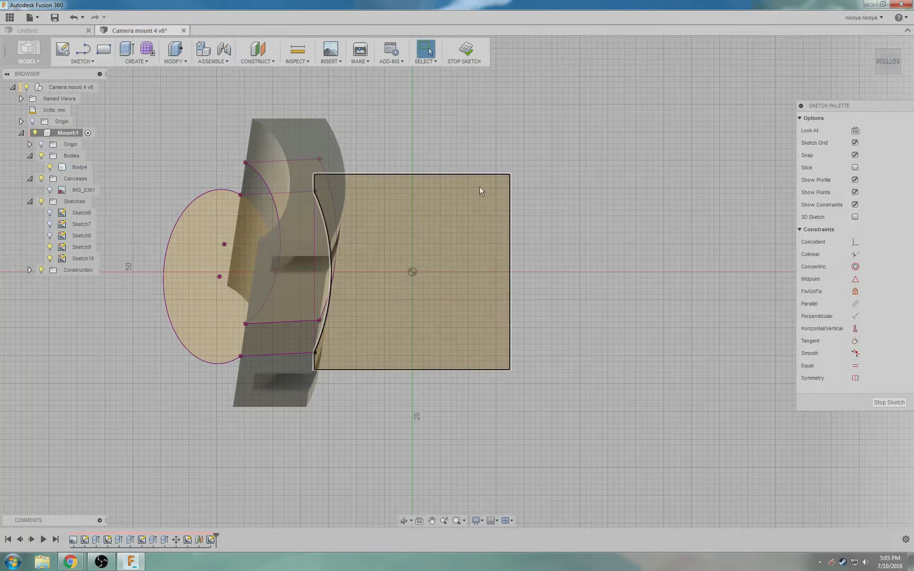
Step: Project the platform square's outer edge, the one farthest from the mount, into the sketch
left_click(67, 61)
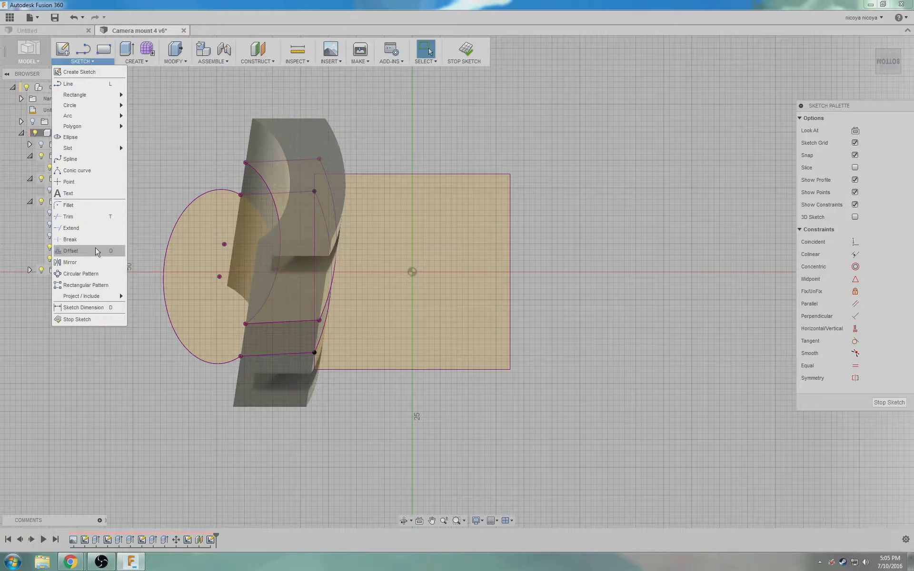
mouse_move(90, 296)
left_click(143, 298)
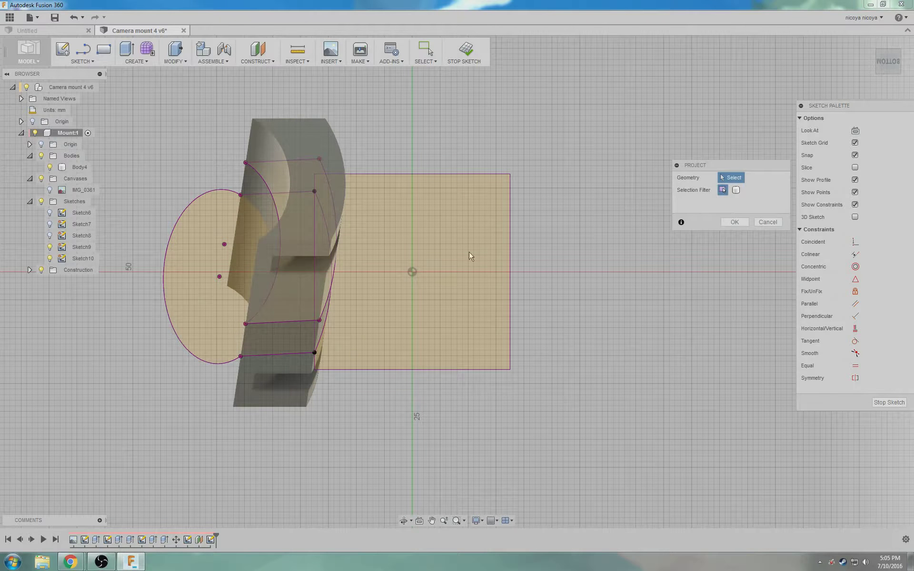
left_click(512, 255)
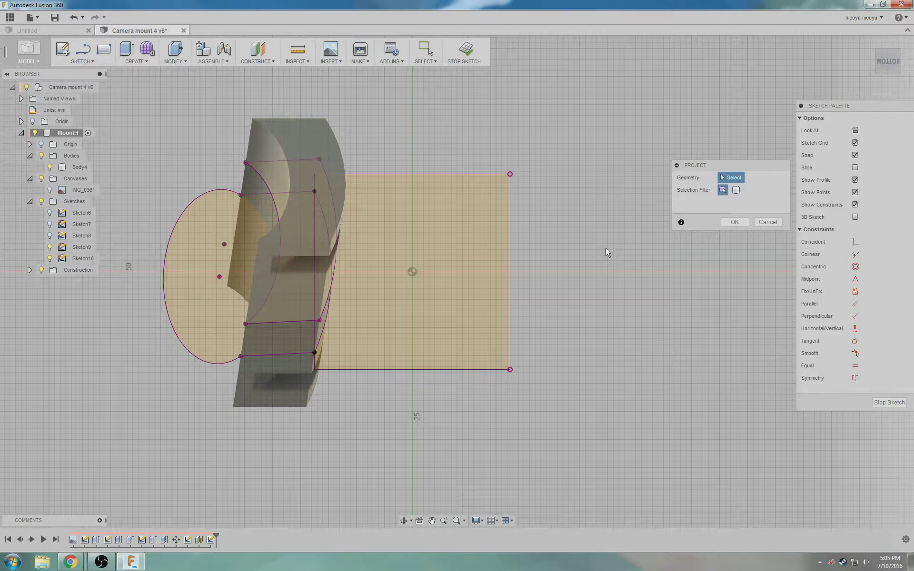
left_click(734, 222)
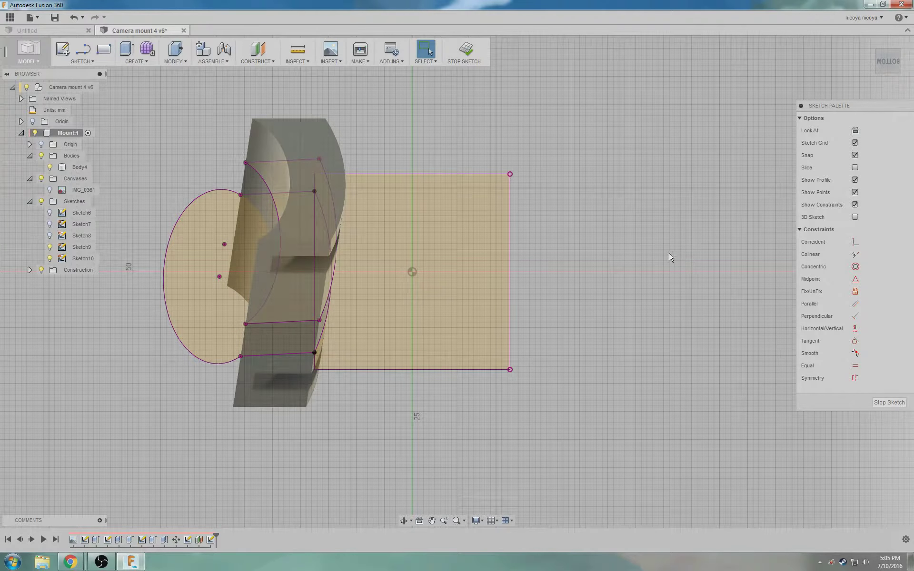
Step: Hide the mount body and the platform sketch, and draw a line joining the two outer corners of the intersected cross-section
left_click(50, 167)
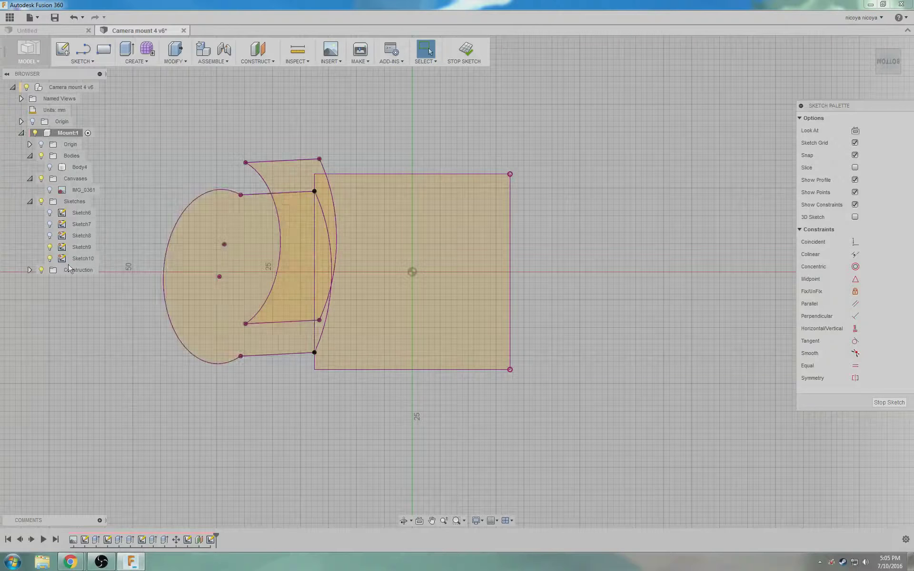
left_click(49, 247)
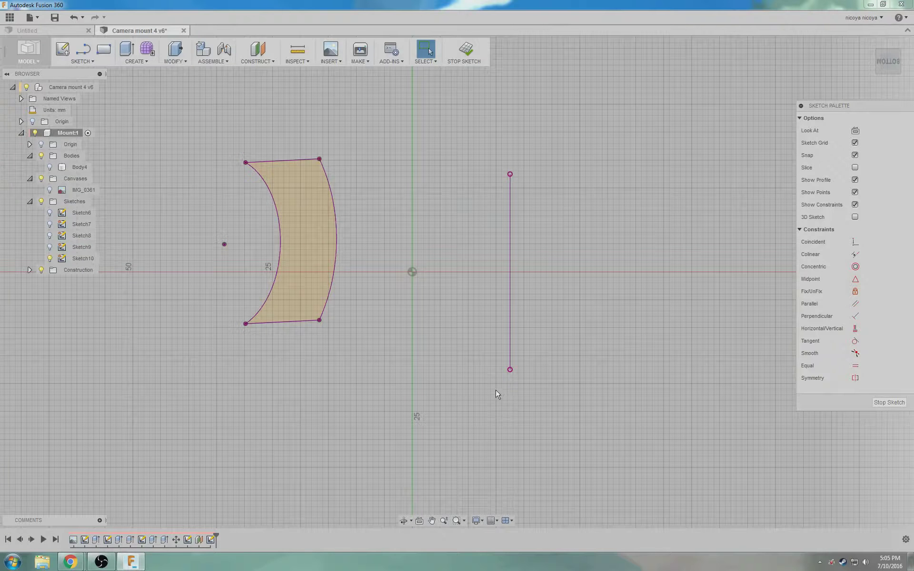
key("l")
scroll(423, 318, "up", 2)
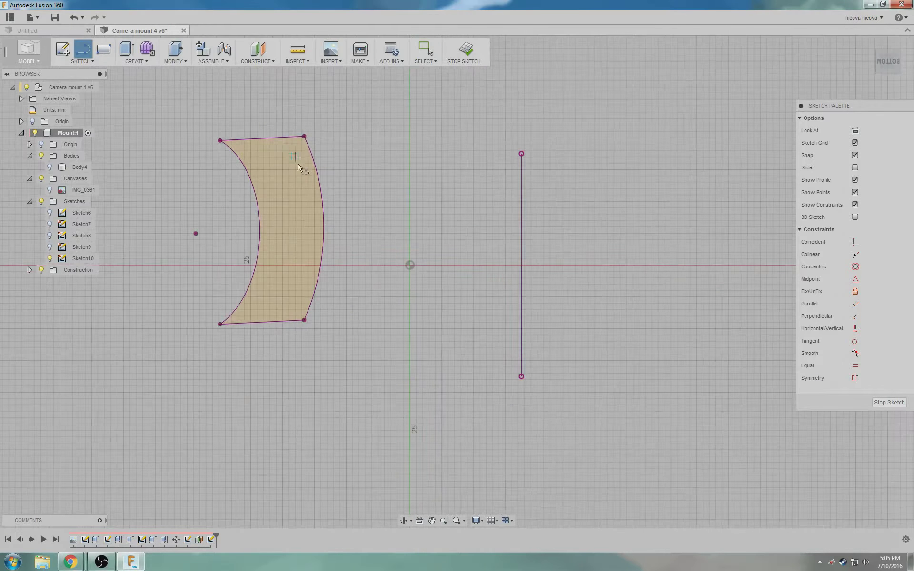
left_click(305, 137)
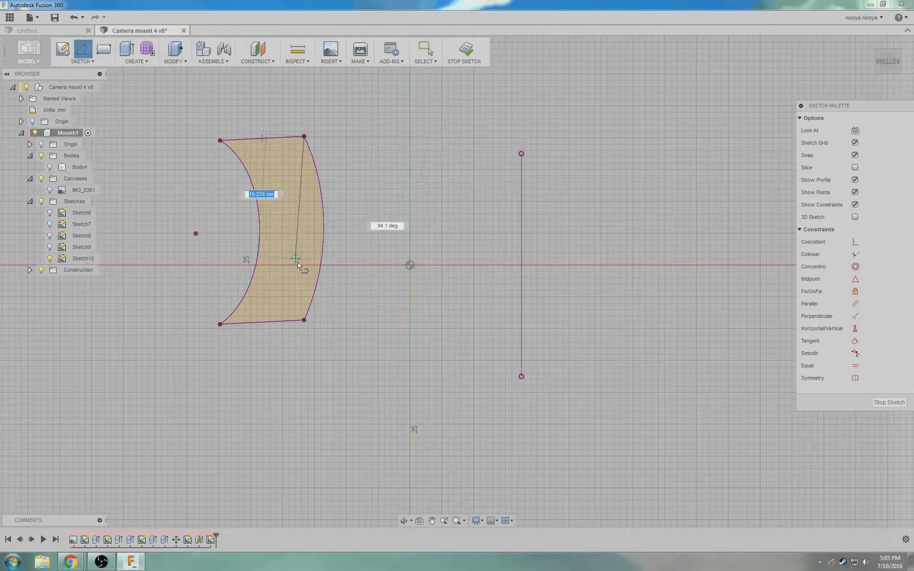
left_click(304, 320)
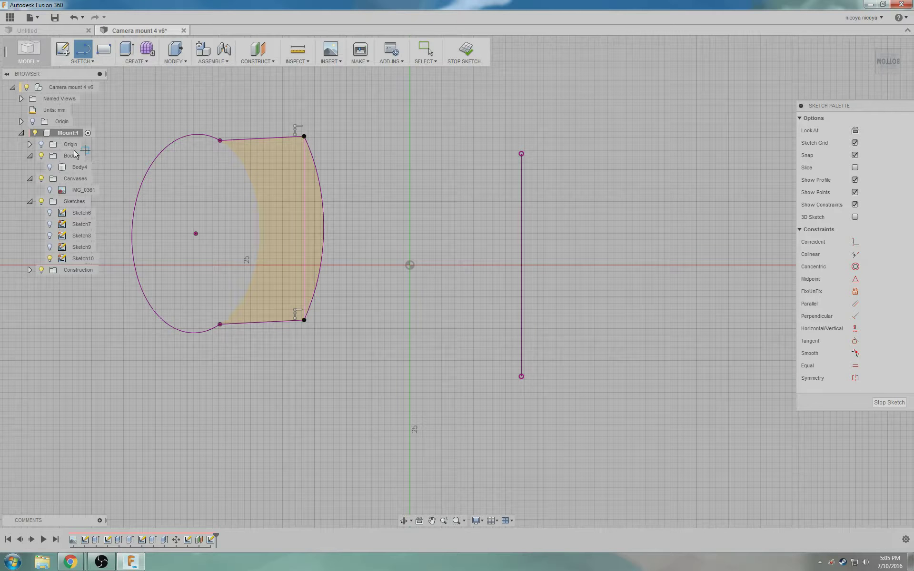
Step: Sketch a two-point rectangle about 15 mm high beside the cross-section and make its far side colinear with the projected edge
left_click(104, 49)
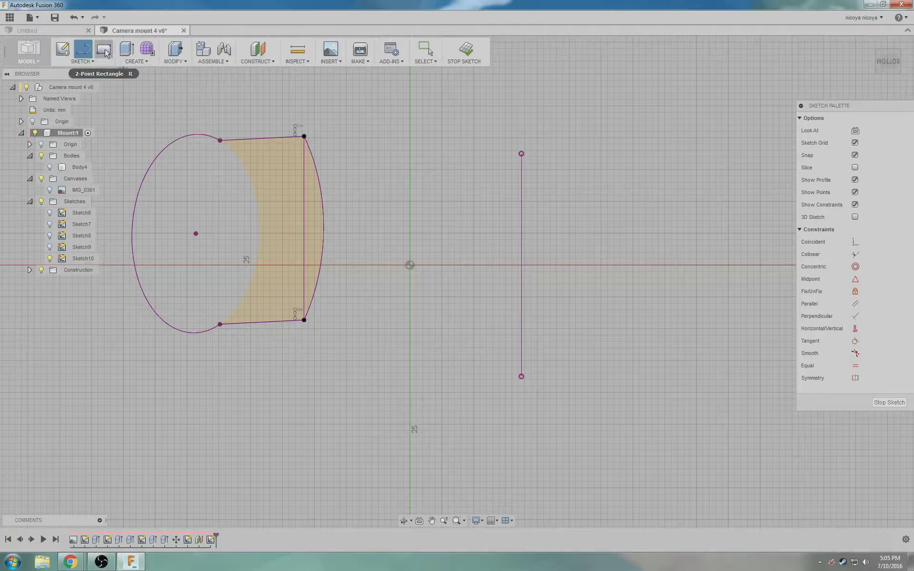
left_click(378, 170)
left_click(486, 265)
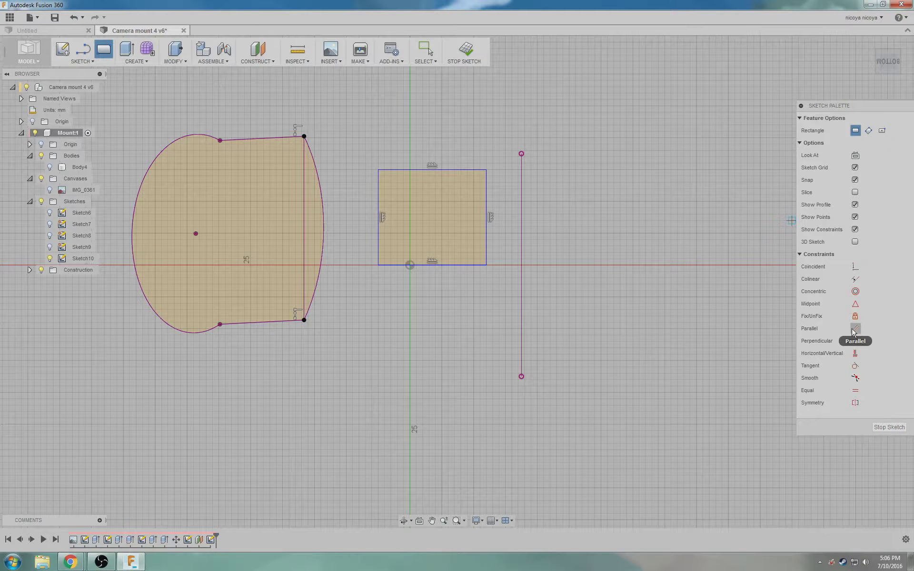
left_click(856, 279)
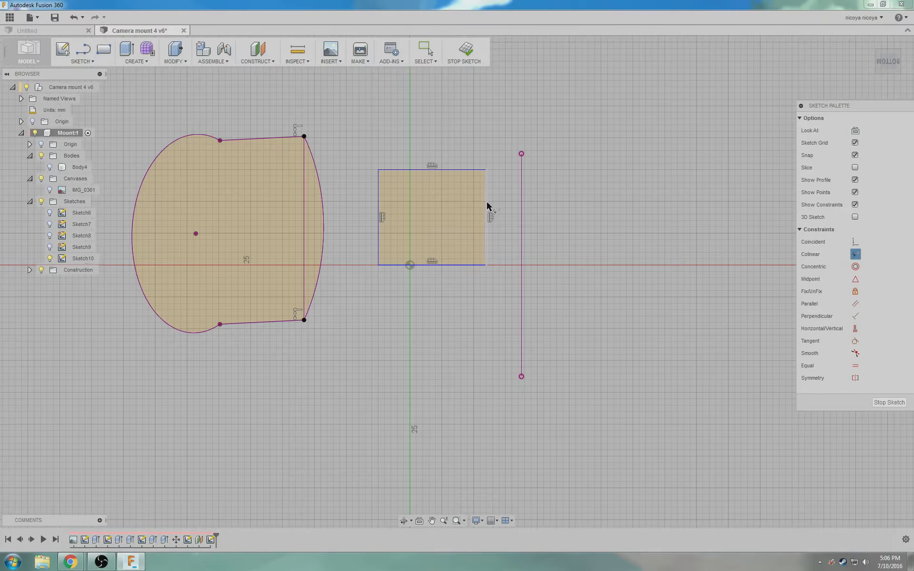
left_click(522, 210)
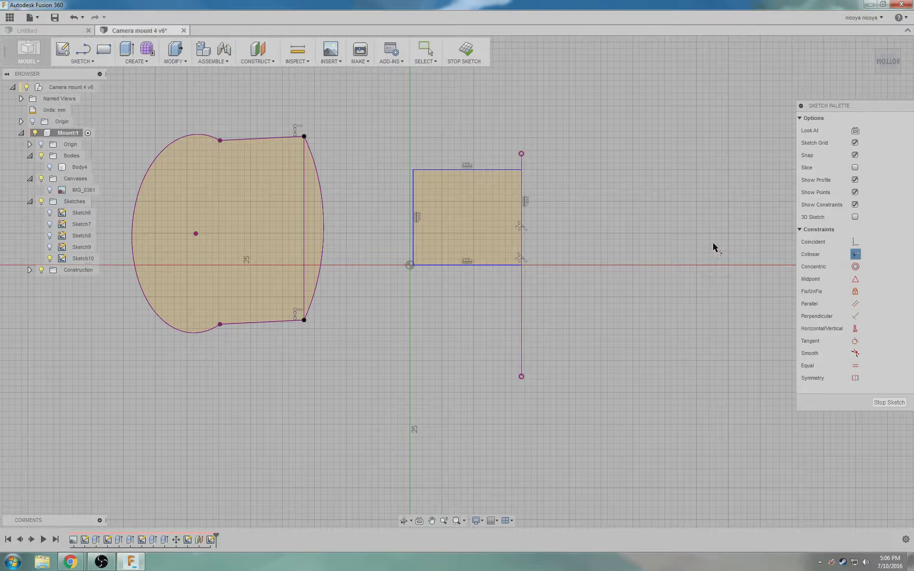
Step: Apply a midpoint constraint between the rectangle's near side and the corner-to-corner line
left_click(855, 279)
left_click(414, 218)
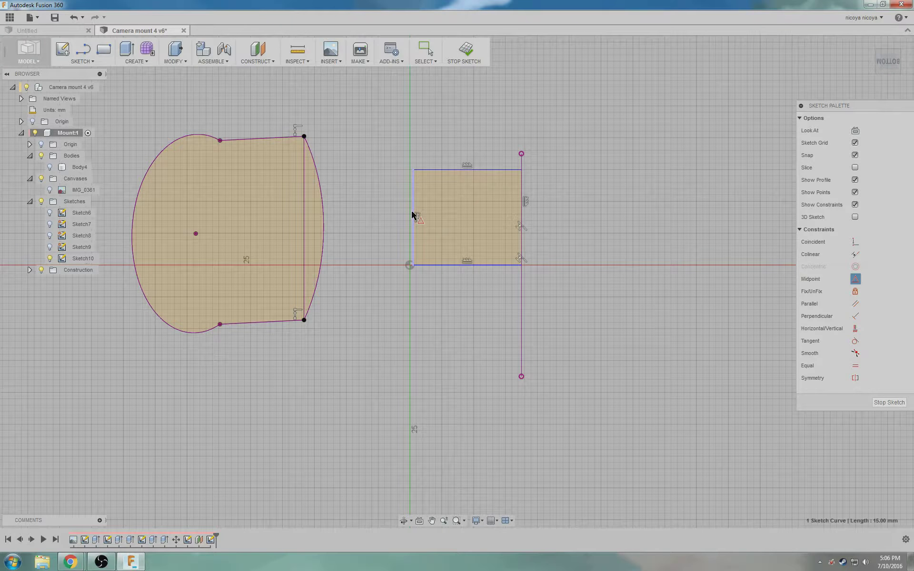
left_click(305, 220)
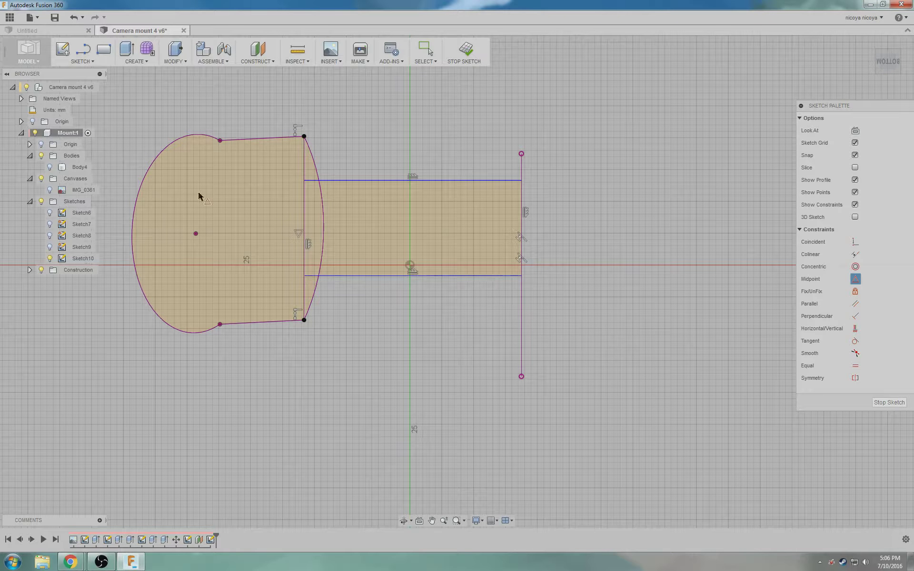
key("d")
key("Escape")
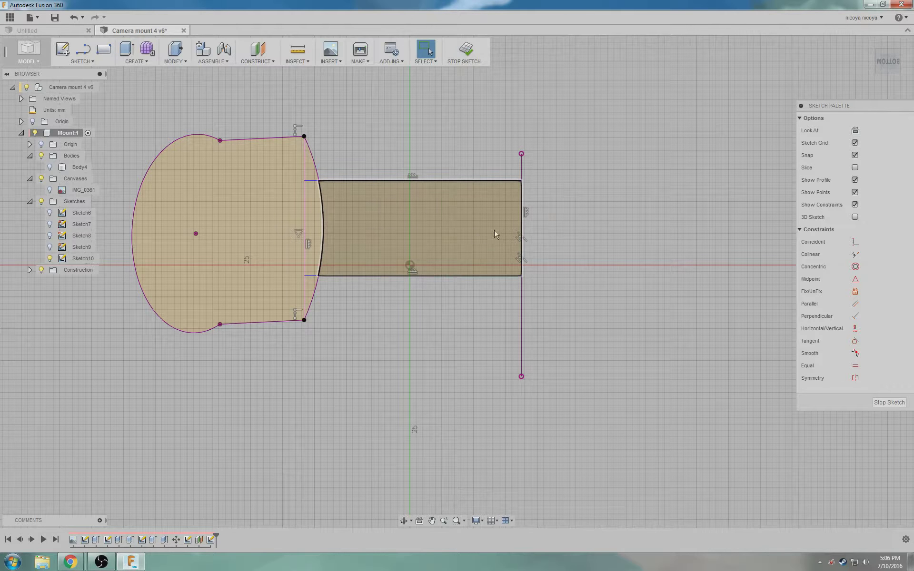
Step: Dimension the rectangle's height along its far side and finish the sketch
key("d")
left_click(520, 220)
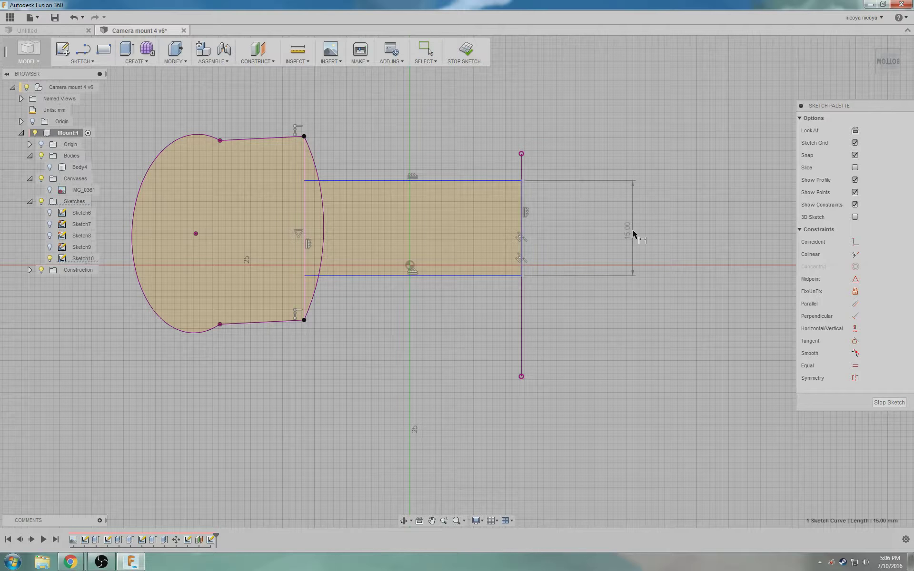
left_click(631, 231)
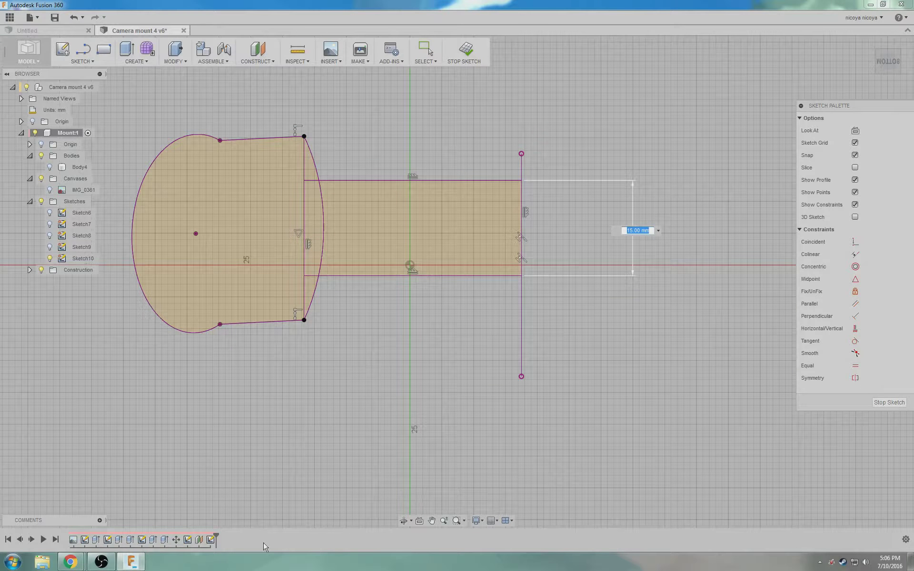
left_click(889, 402)
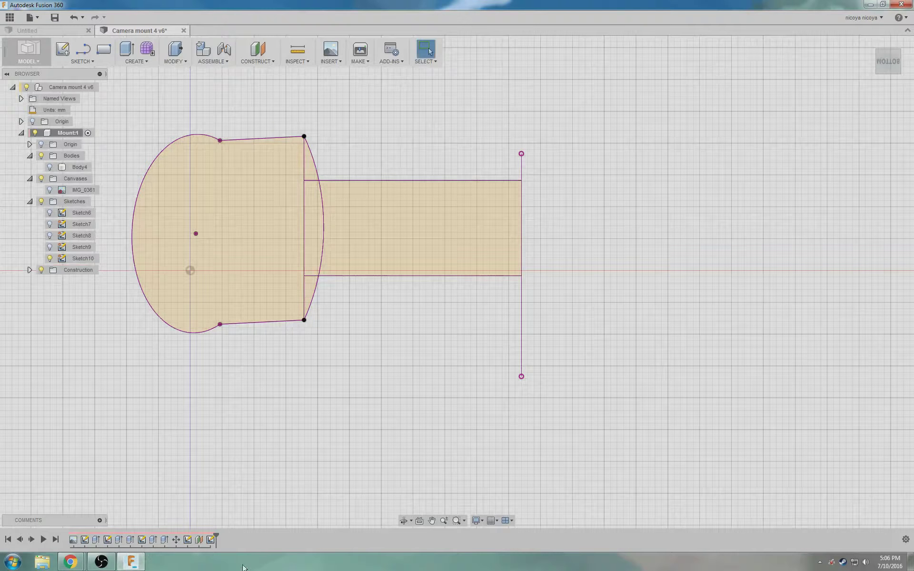
Step: Reopen the square platform's sketch to check its dimensions, close it, and return the timeline marker to the end
left_click(188, 541)
double_click(187, 539)
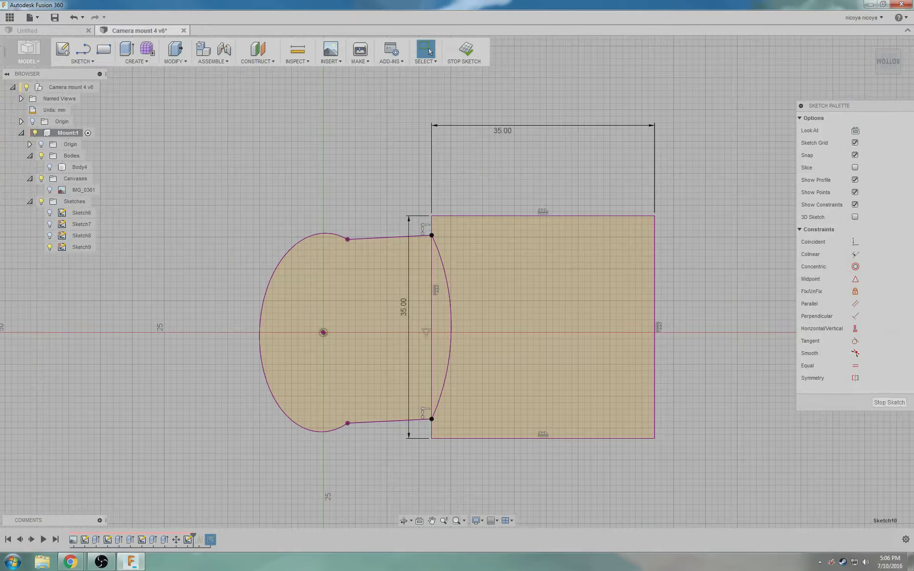
left_click(889, 403)
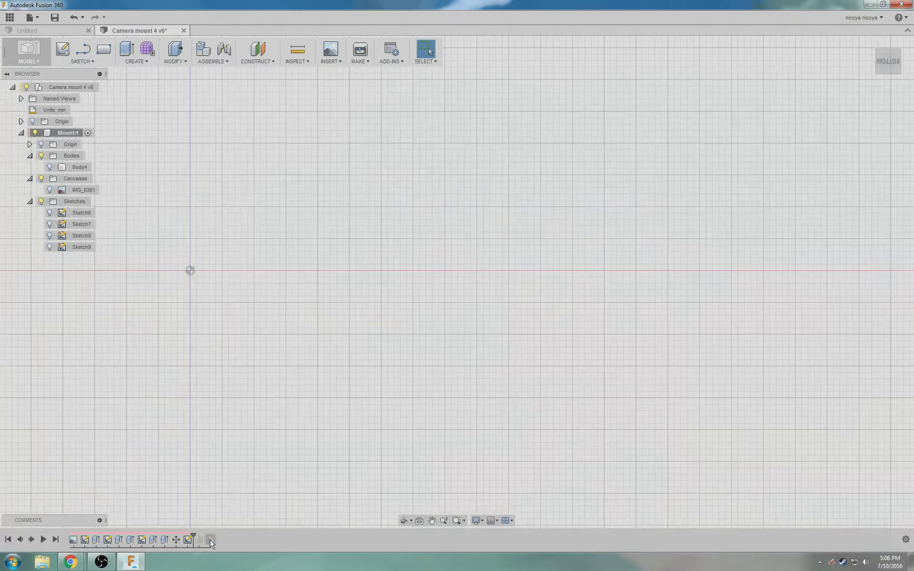
left_click_drag(193, 538, 214, 539)
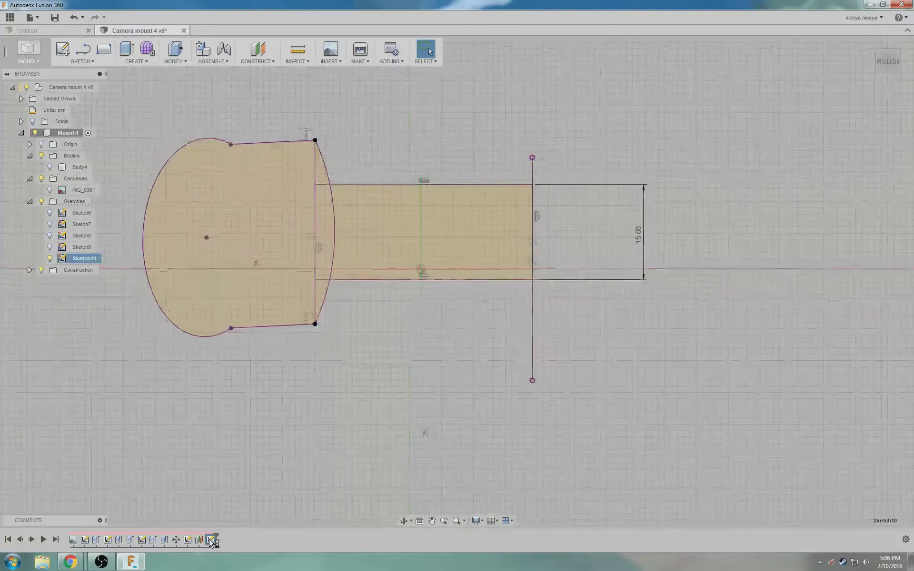
Step: Reopen the lower profile's sketch, set the rectangle's height to the parameter d6, and finish the sketch
double_click(211, 539)
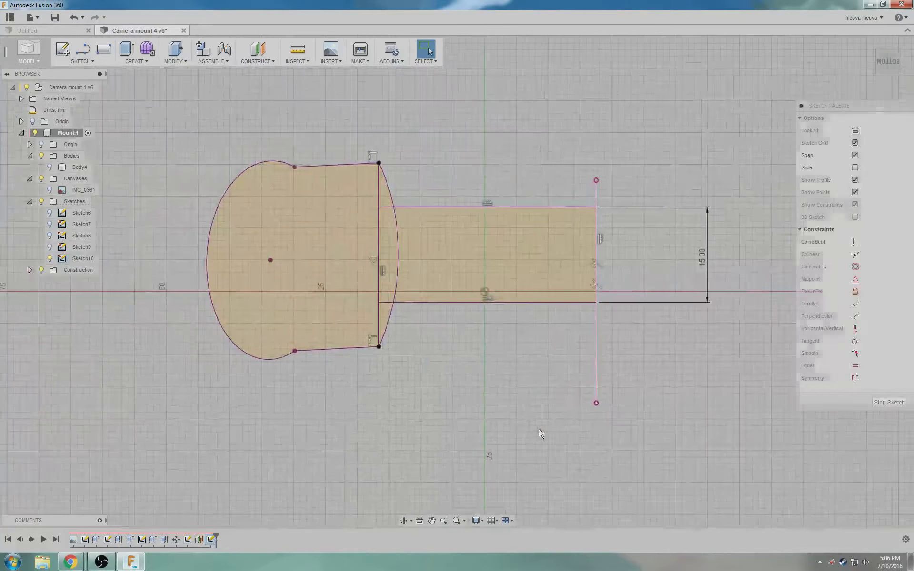
double_click(709, 266)
type("0")
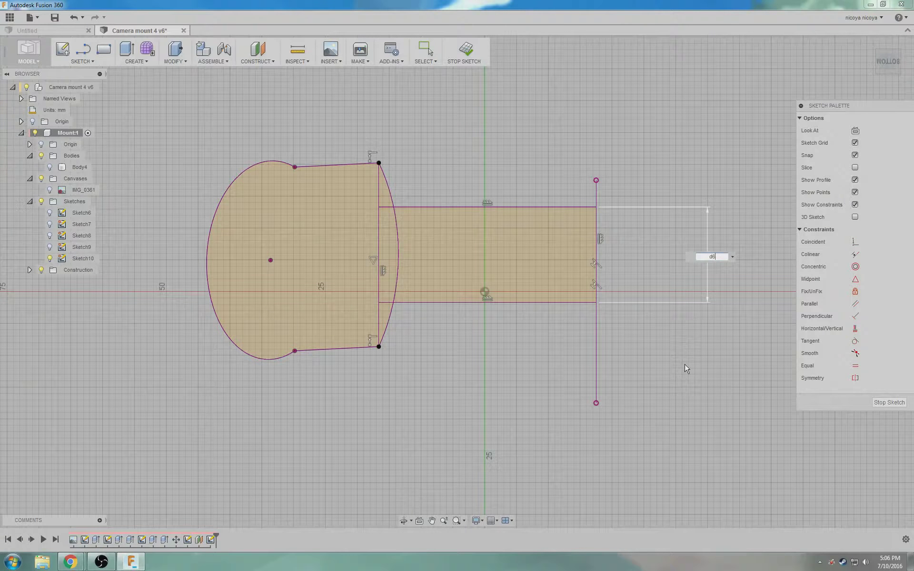
key("Return")
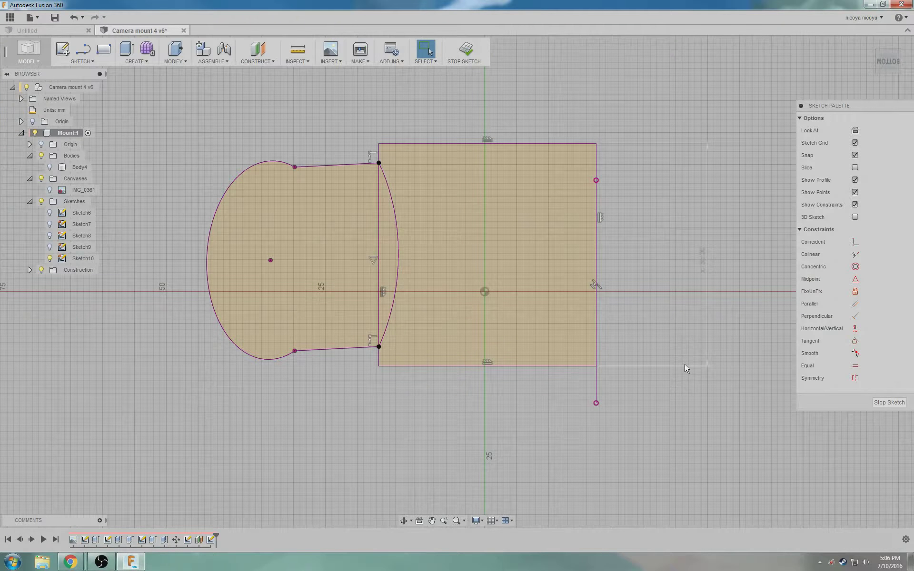
left_click(889, 402)
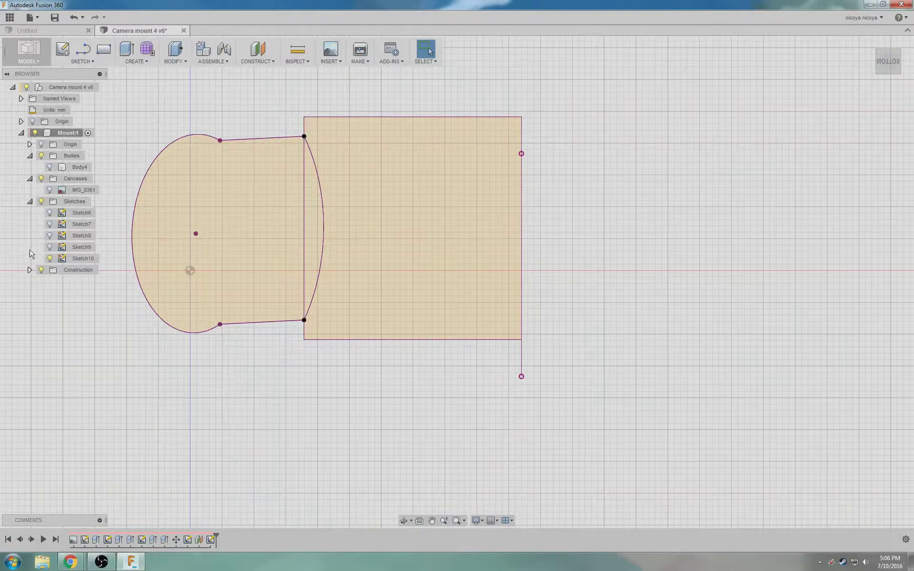
Step: Loft the square platform profile to the lower rectangle profile, with the platform sketch and mount body shown, as a join
left_click(50, 247)
middle_click_drag(574, 433, 469, 285)
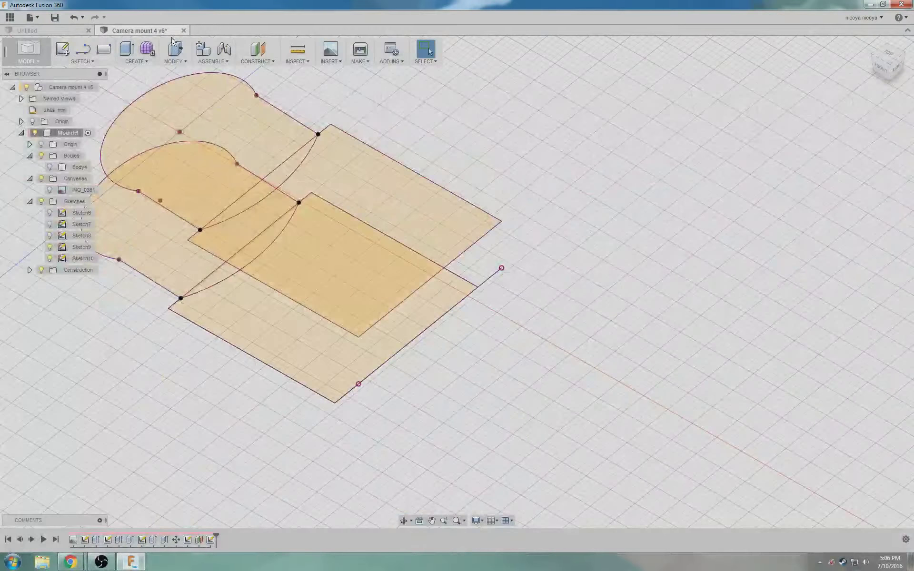
left_click(372, 263)
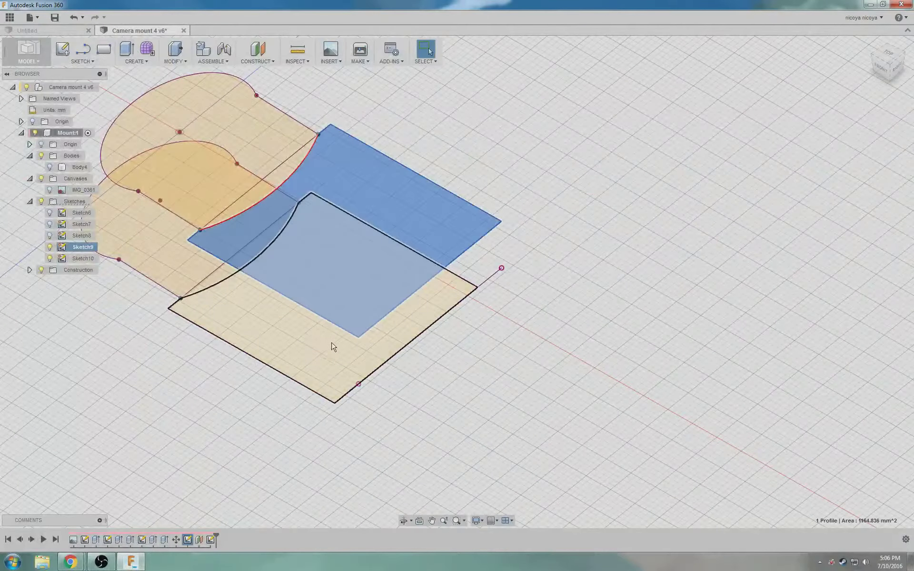
left_click(321, 356, "shift")
left_click(136, 59)
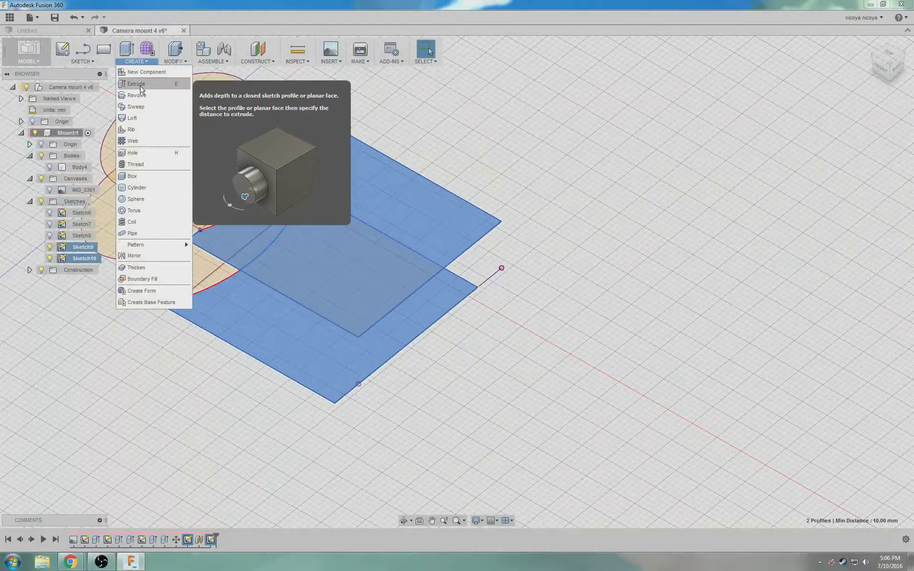
left_click(141, 123)
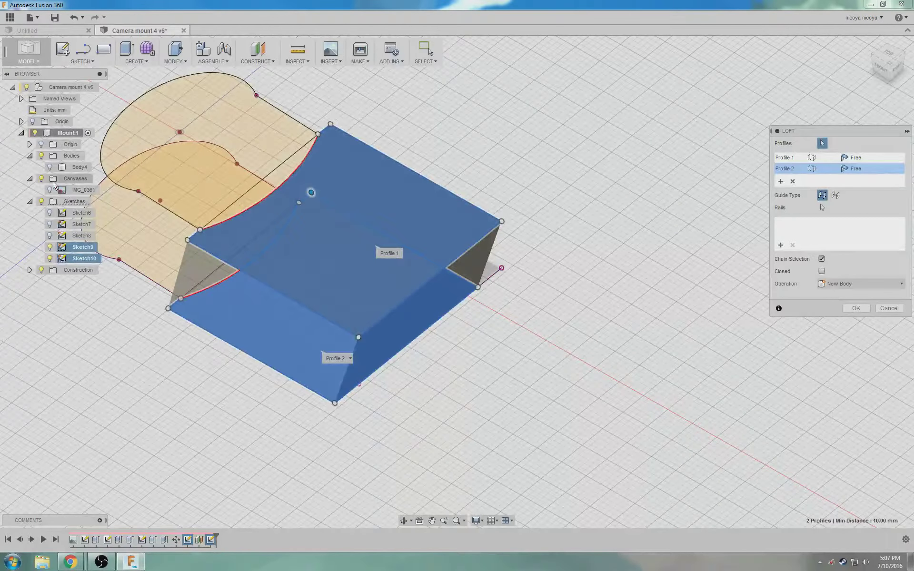
left_click(50, 167)
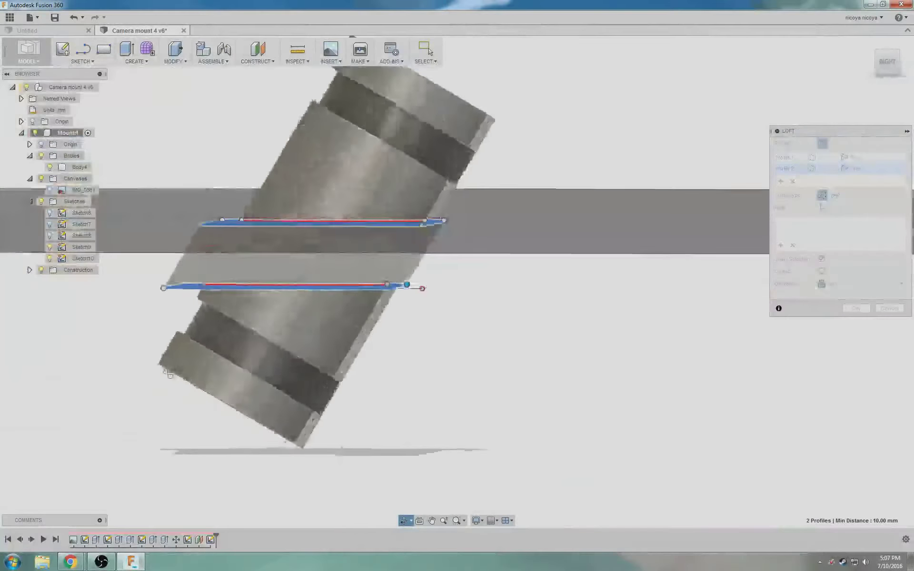
middle_click_drag(168, 373, 206, 415, "shift")
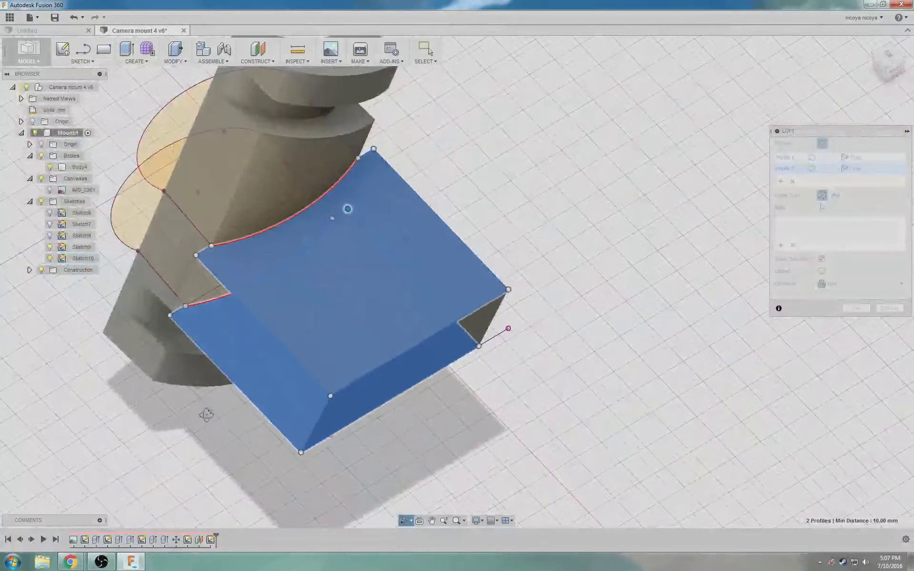
left_click(856, 308)
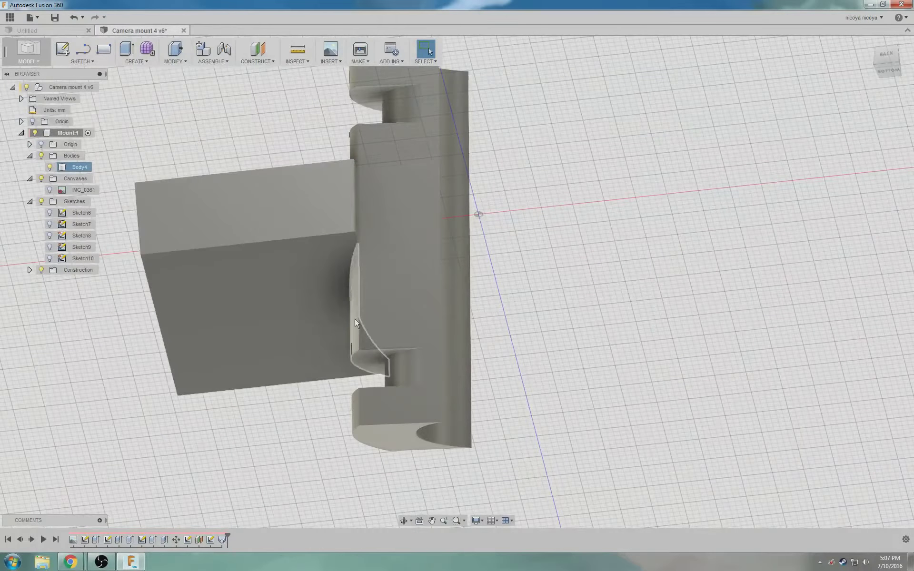
Step: Inspect the lofted platform around the mount body and turn off the layout grid
middle_click_drag(506, 385, 466, 416, "shift")
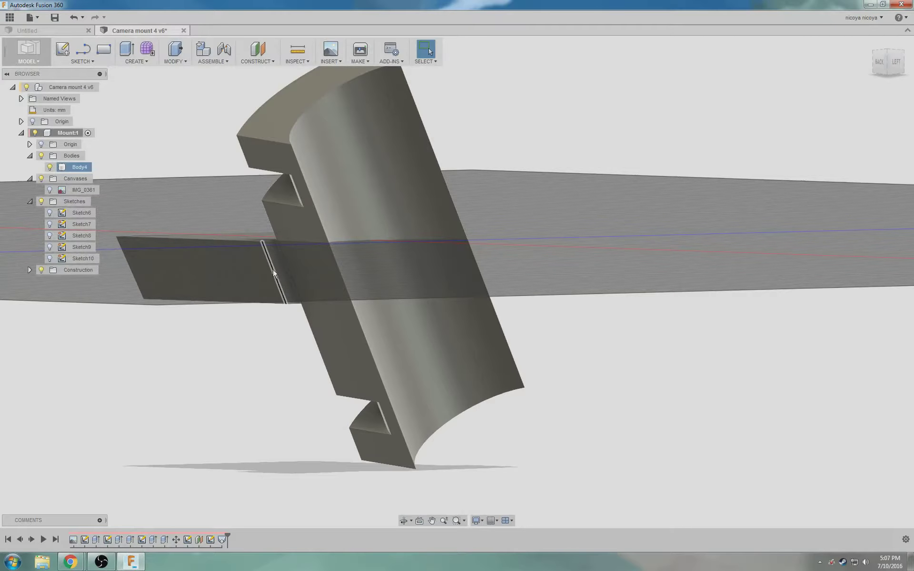
middle_click_drag(273, 269, 347, 423, "shift")
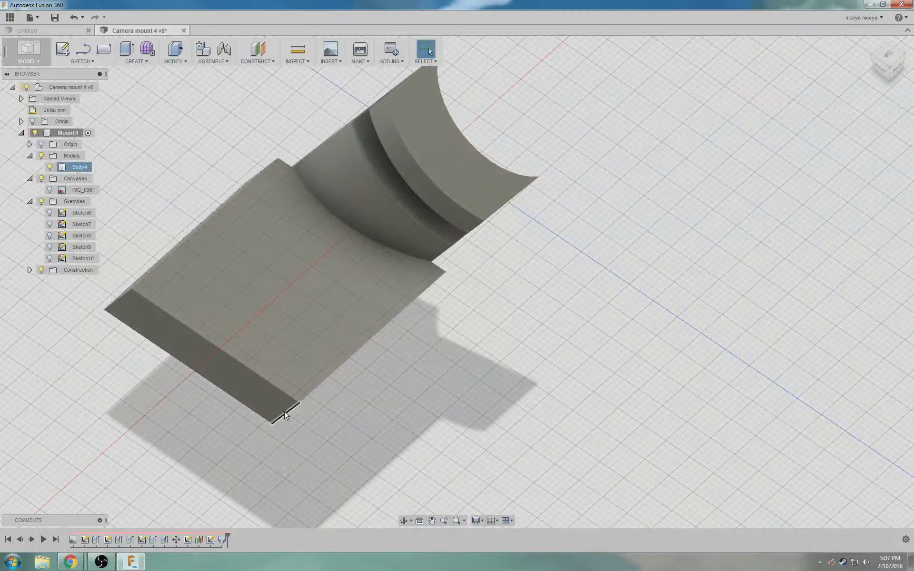
left_click(497, 520)
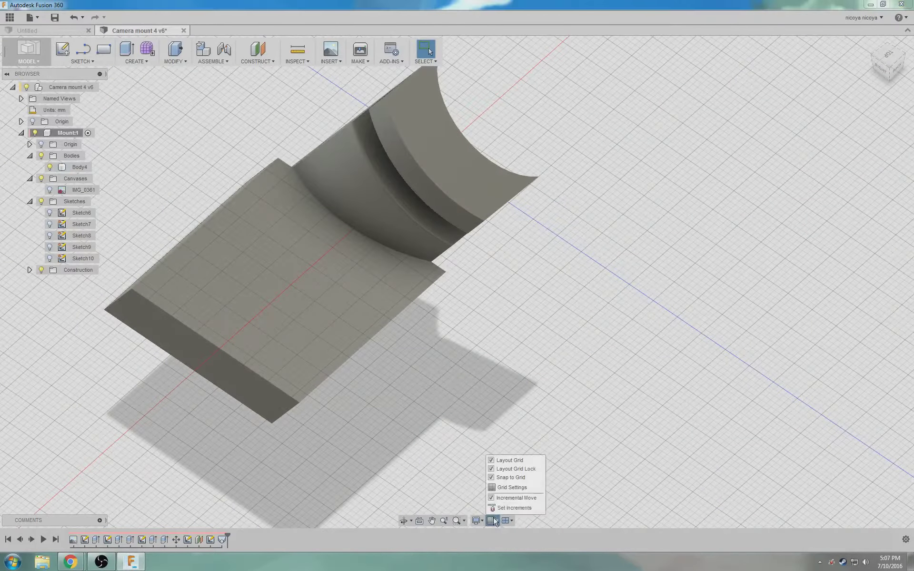
left_click(495, 462)
left_click(457, 500)
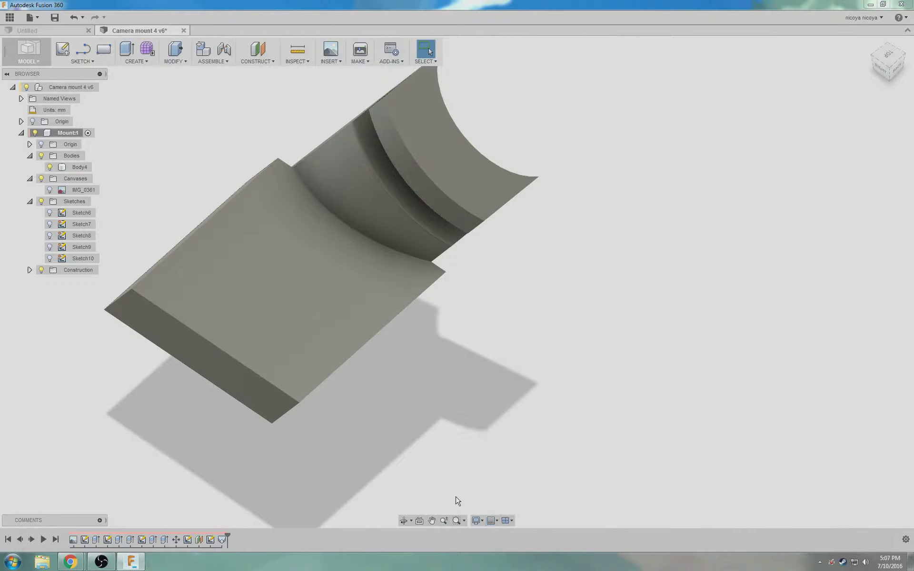
middle_click_drag(402, 410, 490, 380, "shift")
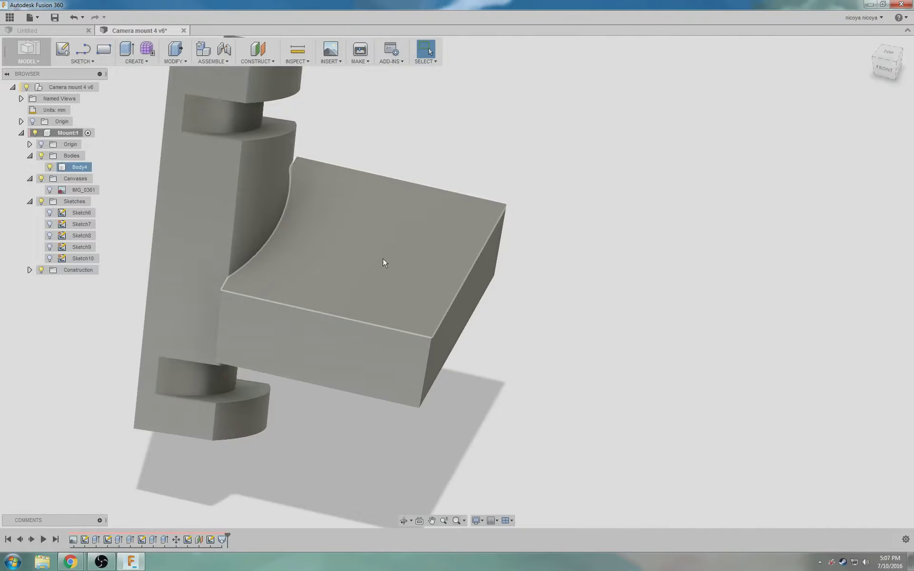
Step: Reopen the square platform's sketch and draw a circle about 33 mm in diameter overlapping the platform's lower outer corner
left_click(78, 248)
key("Escape")
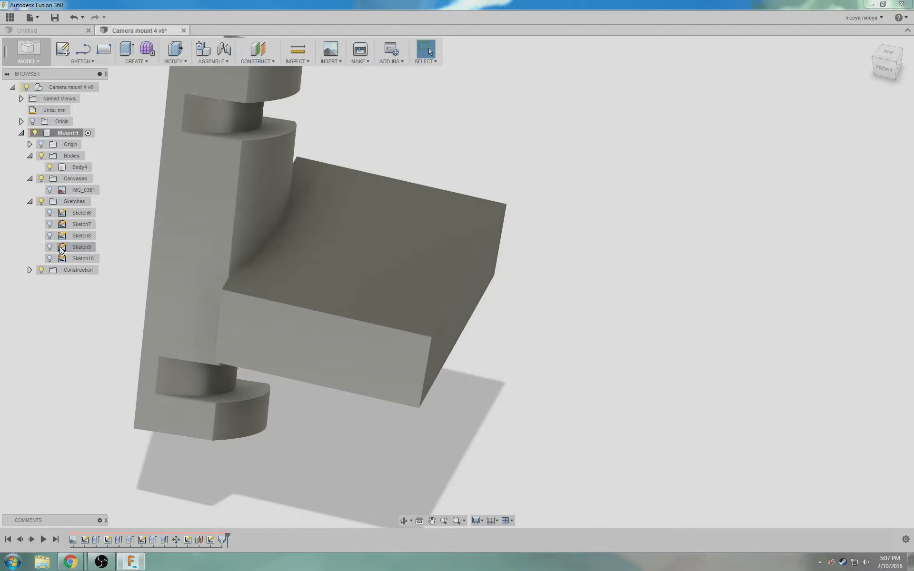
double_click(81, 247)
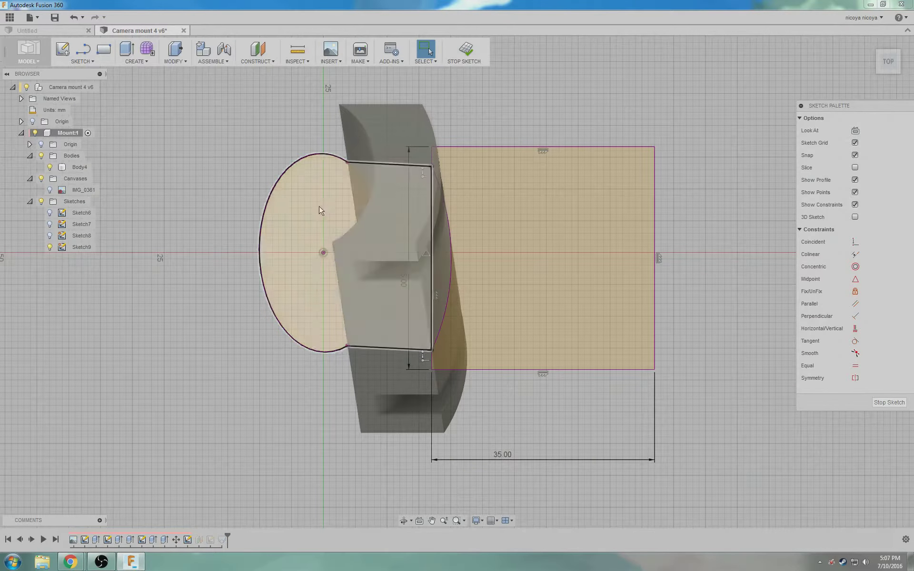
key("c")
left_click(603, 418)
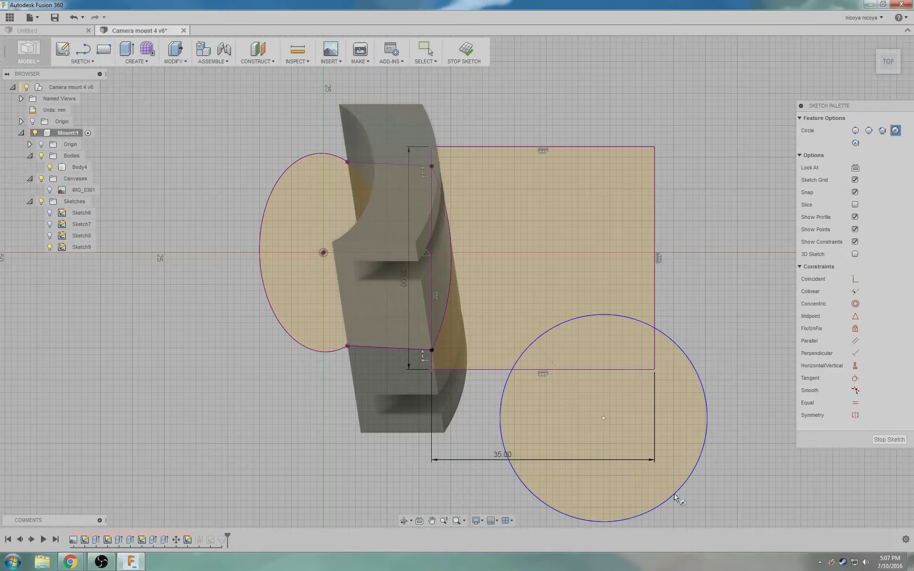
left_click(676, 500)
key("Escape")
Step: Set the circle's diameter to 12 mm
left_click(706, 420)
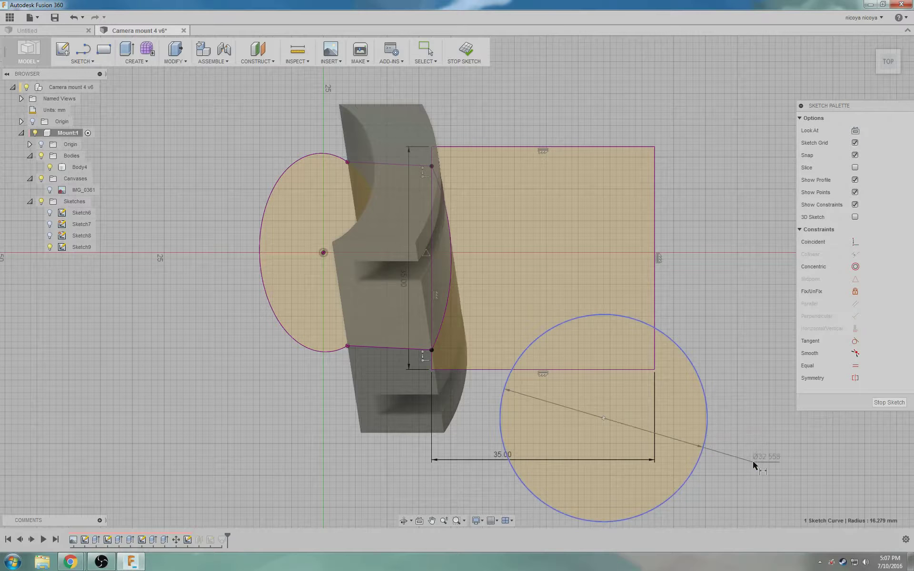
left_click(738, 474)
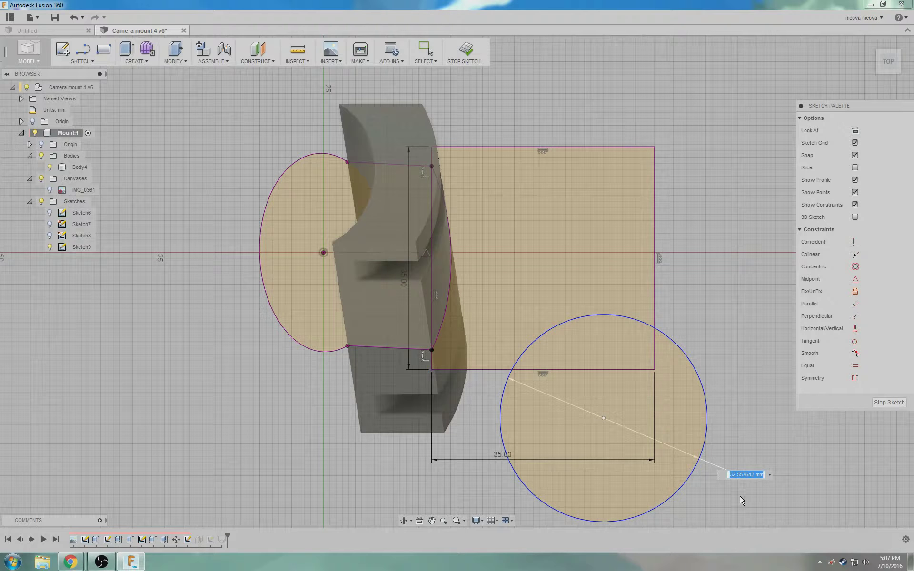
type("12")
key("Return")
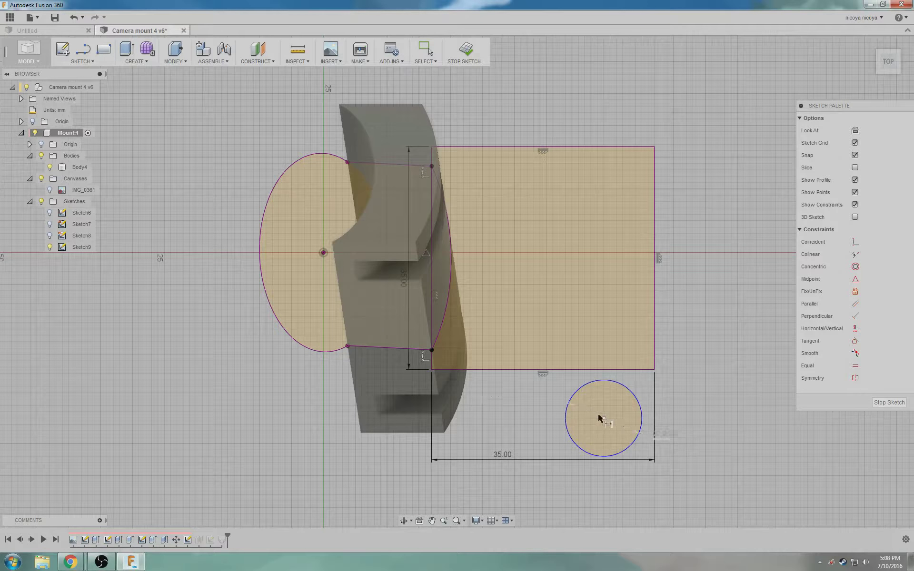
left_click(655, 355)
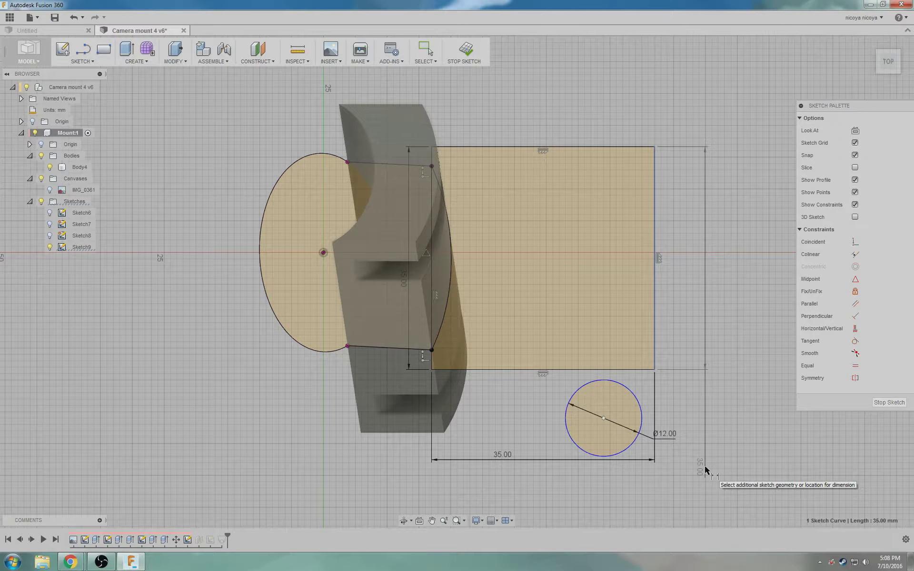
key("Escape")
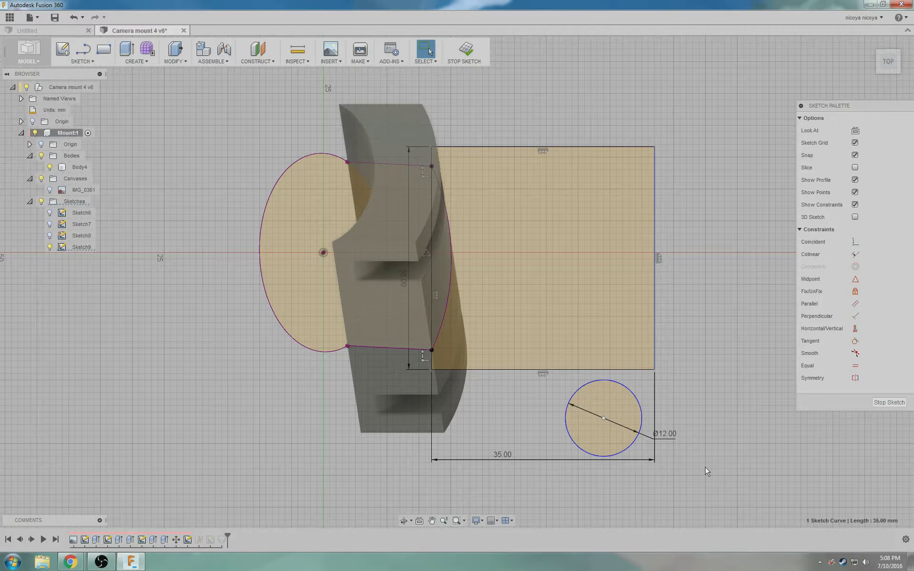
Step: Dimension the circle's center 12.5 mm horizontally from the platform's outer edge
left_click(603, 418)
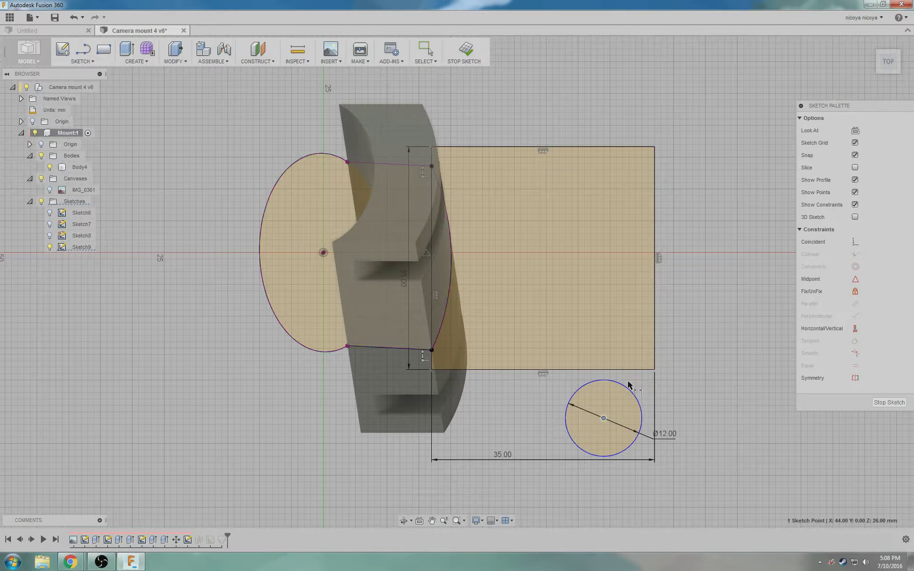
key("d")
left_click(654, 350)
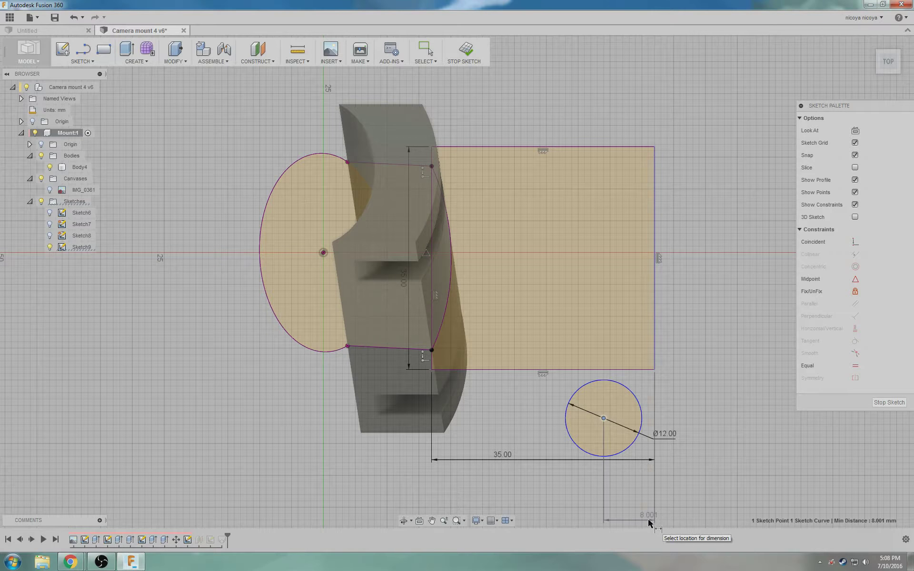
left_click(648, 522)
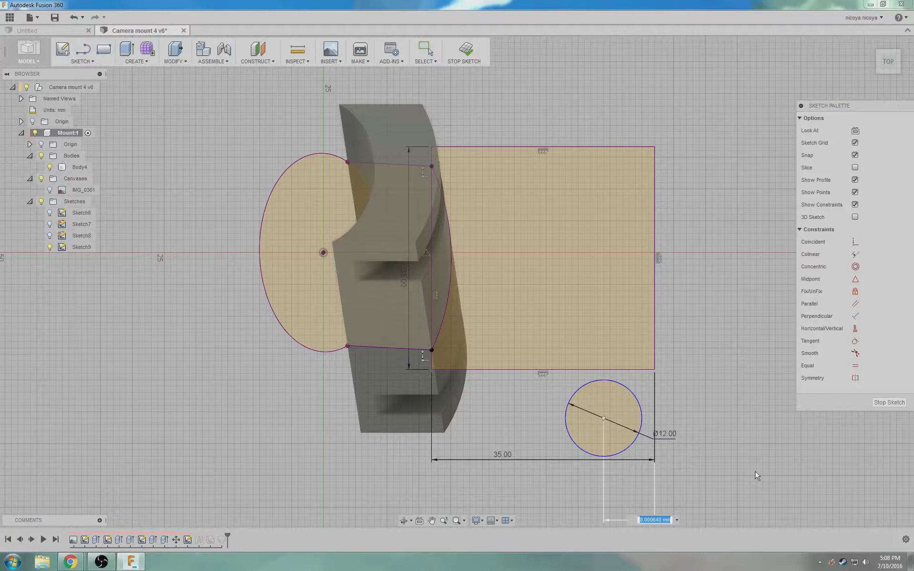
type("12.5")
key("Return")
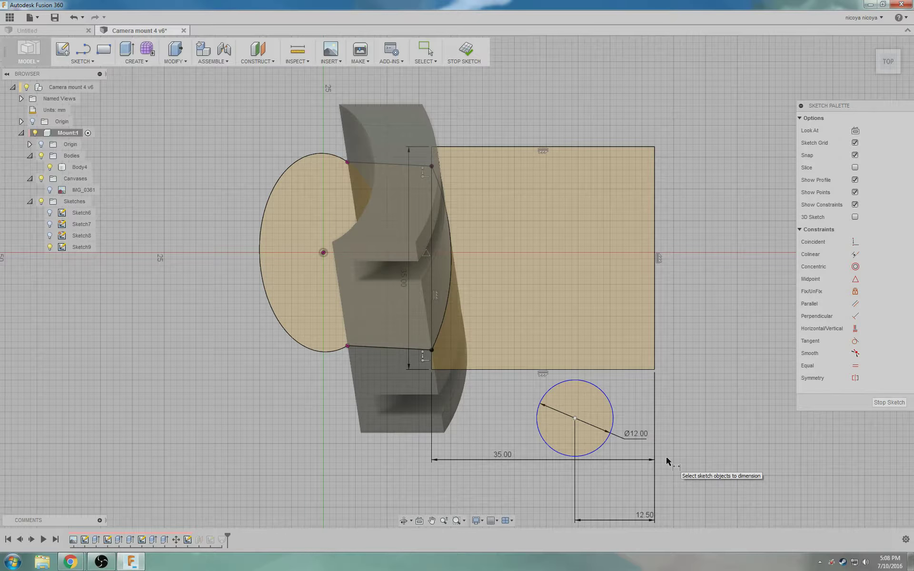
Step: Dimension the circle's center 8 mm vertically from the platform's lower edge
left_click(575, 419)
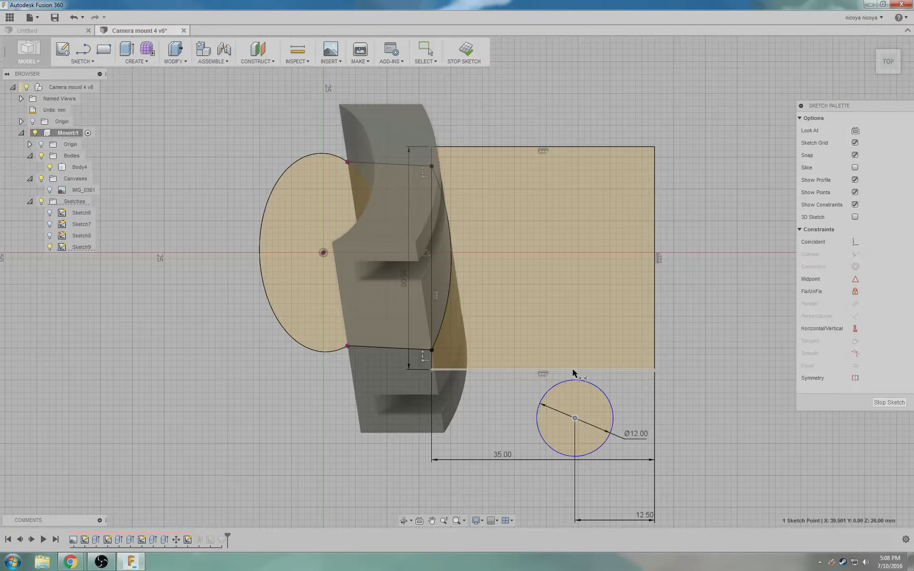
left_click(573, 370)
left_click(745, 400)
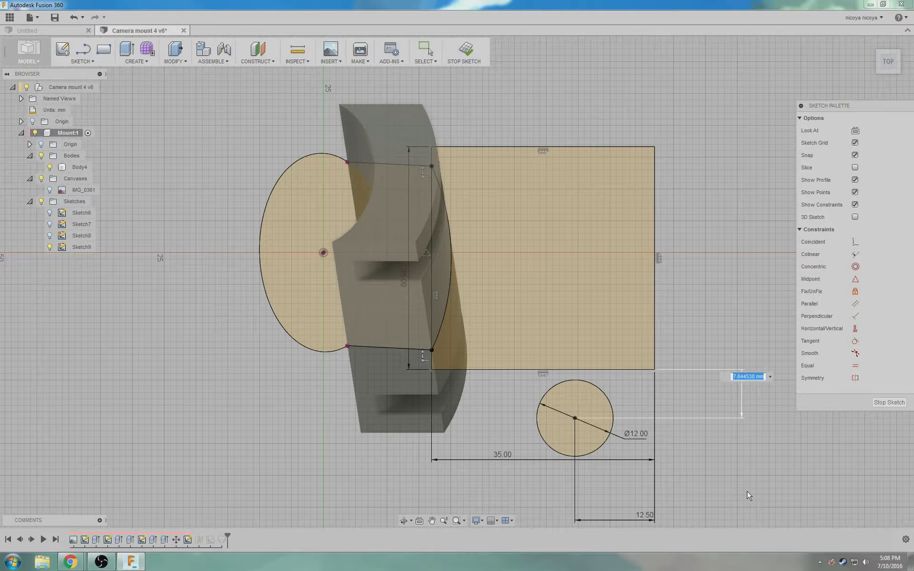
type("8")
key("Return")
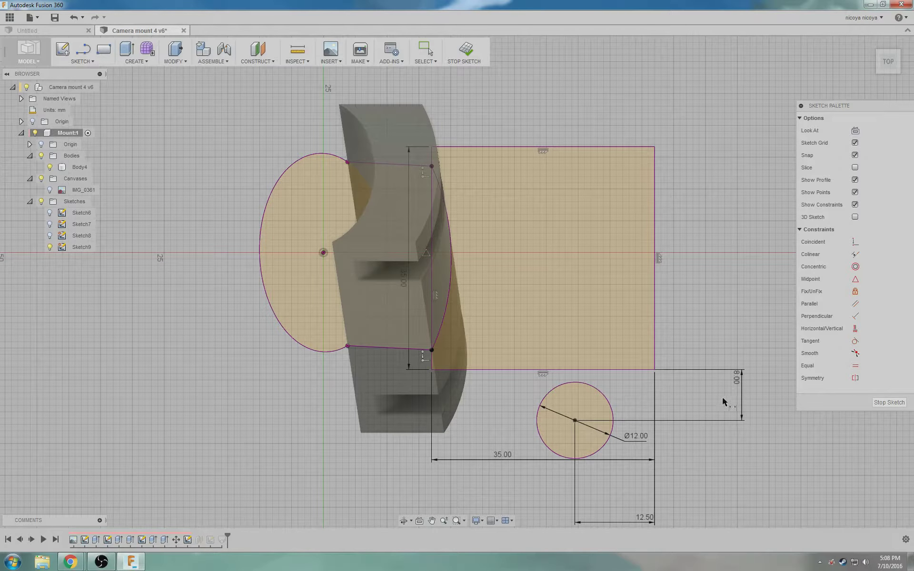
Step: Try changing the circle's vertical offset from the lower edge to -8 mm, and delete that dimension
double_click(731, 417)
key("Left")
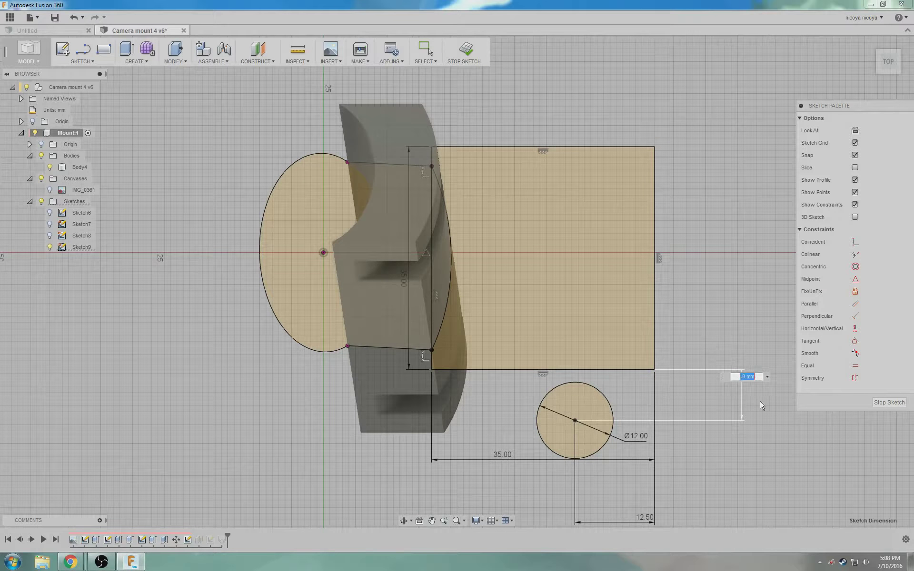
key("Return")
left_click(742, 402)
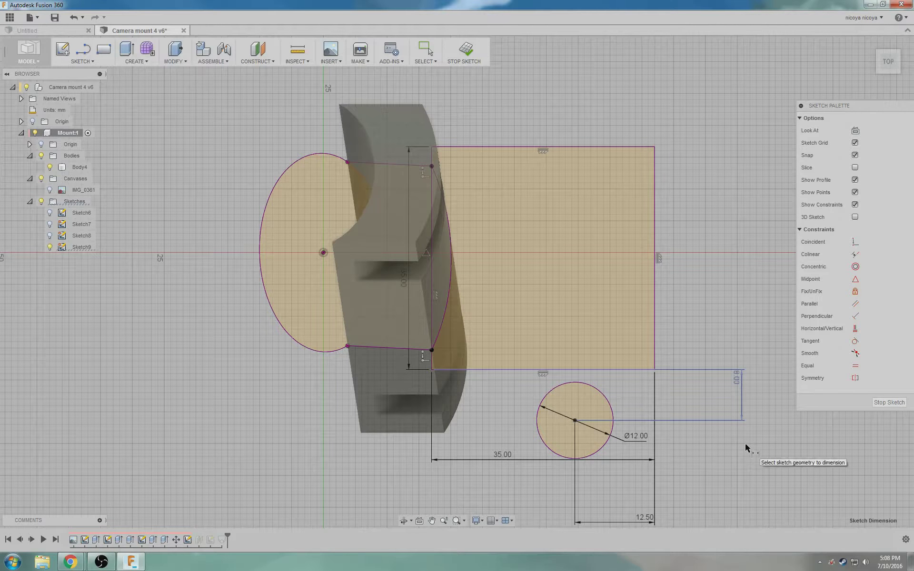
key("Delete")
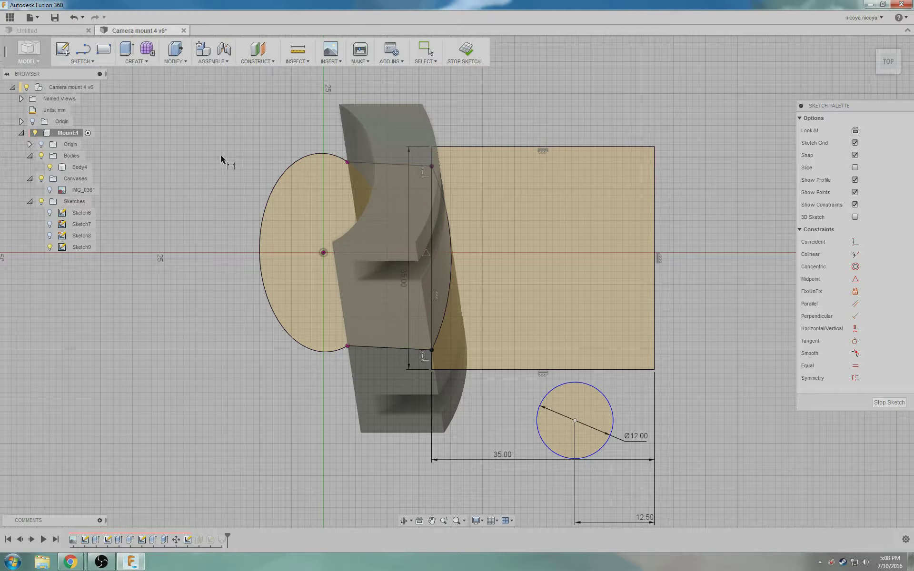
Step: Move the 12 mm circle inside the square platform, close to its lower edge
left_click(425, 49)
left_click_drag(575, 383, 572, 330)
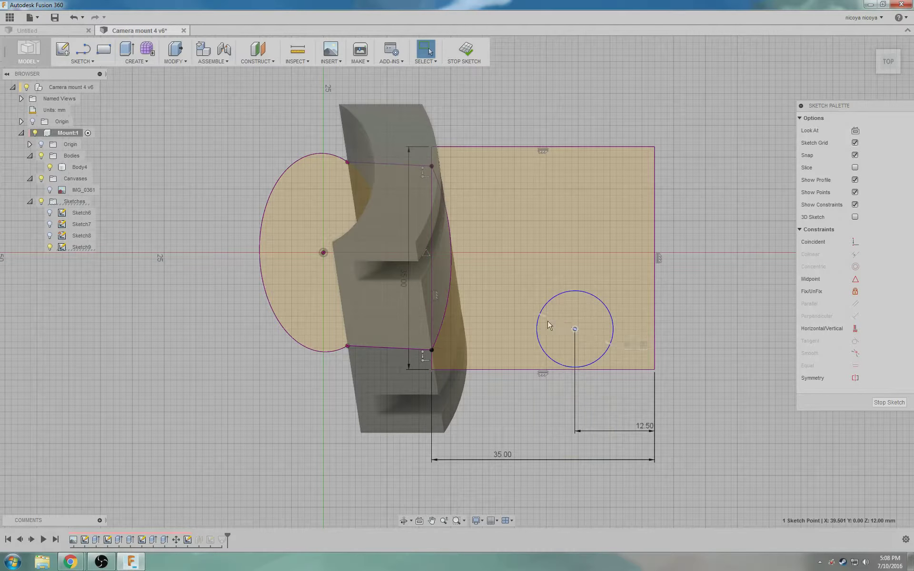
Step: Dimension the 12 mm circle's center 8 mm above the platform's lower edge and move its diameter label below the circle
key("d")
left_click(580, 369)
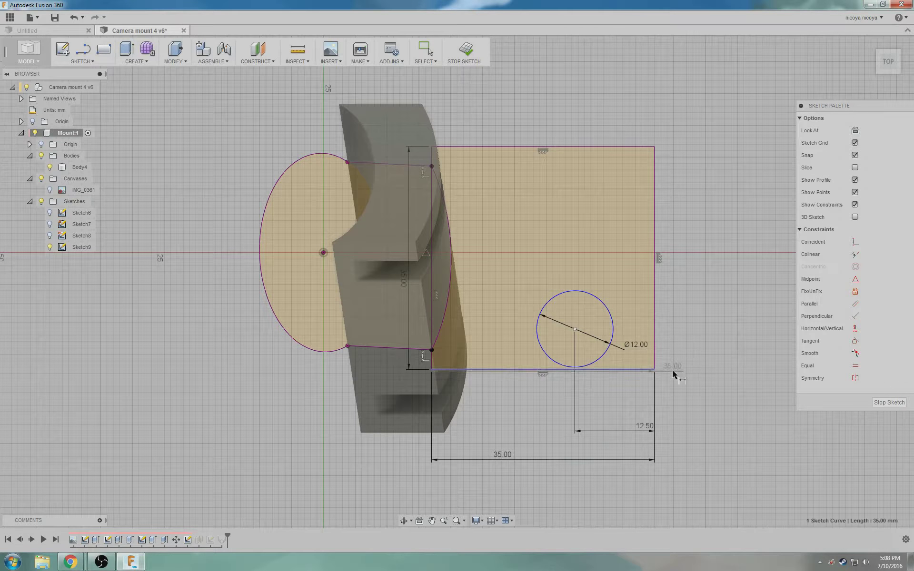
left_click(575, 329)
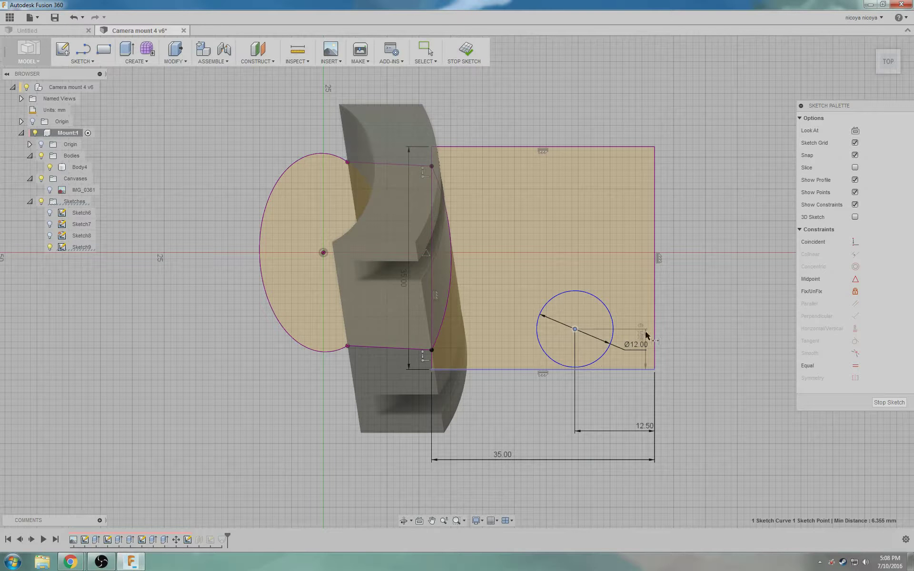
left_click(698, 339)
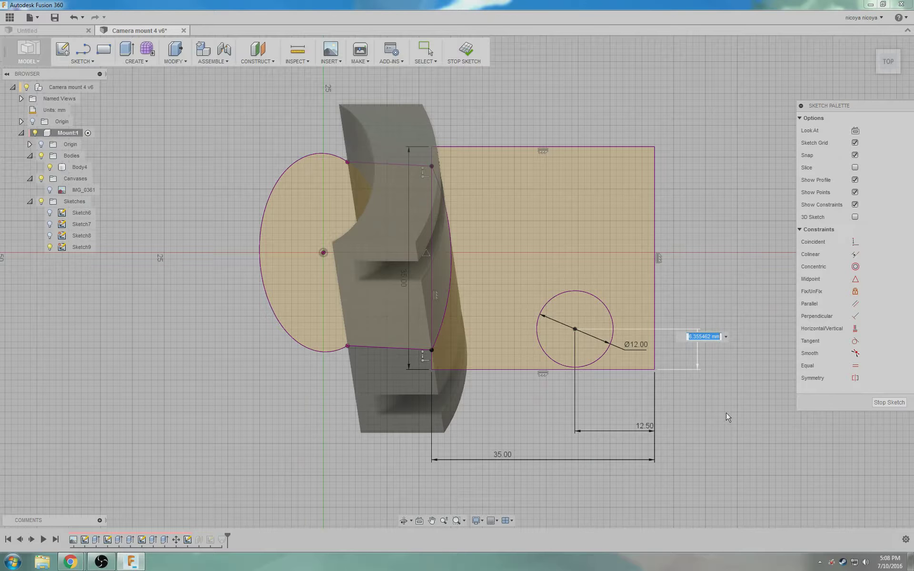
type("8")
key("Return")
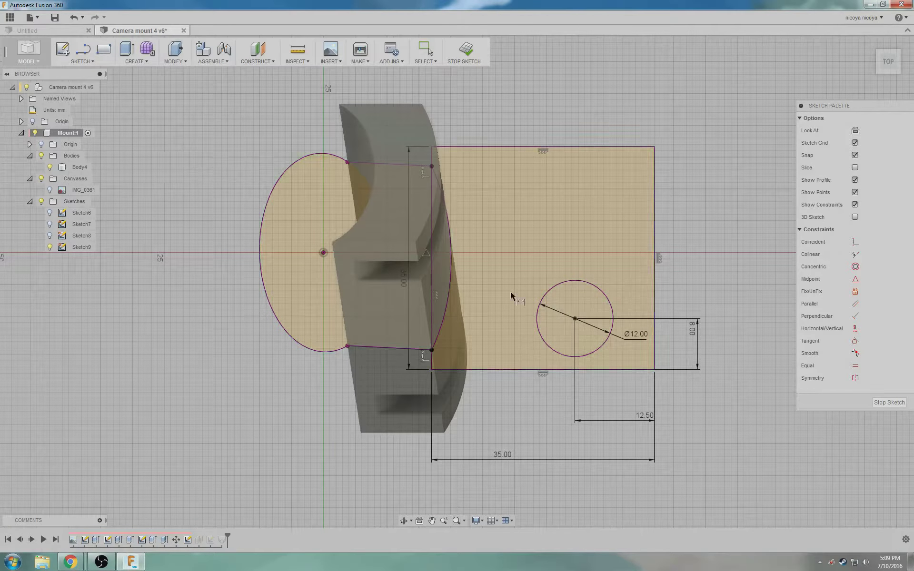
left_click_drag(635, 334, 529, 398)
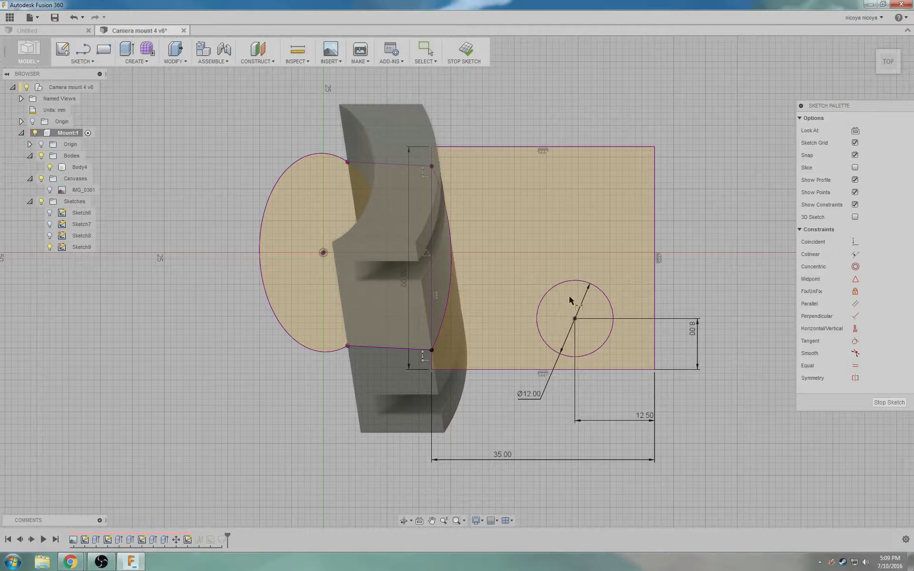
left_click(599, 396)
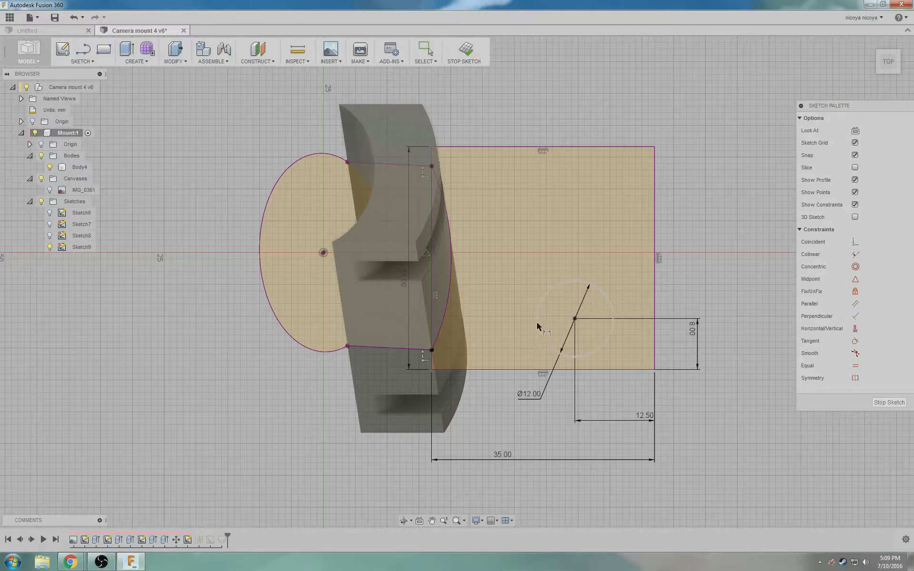
Step: Draw a 6.5 mm diameter circle in the empty area just outside the platform's lower outer corner
left_click(85, 60)
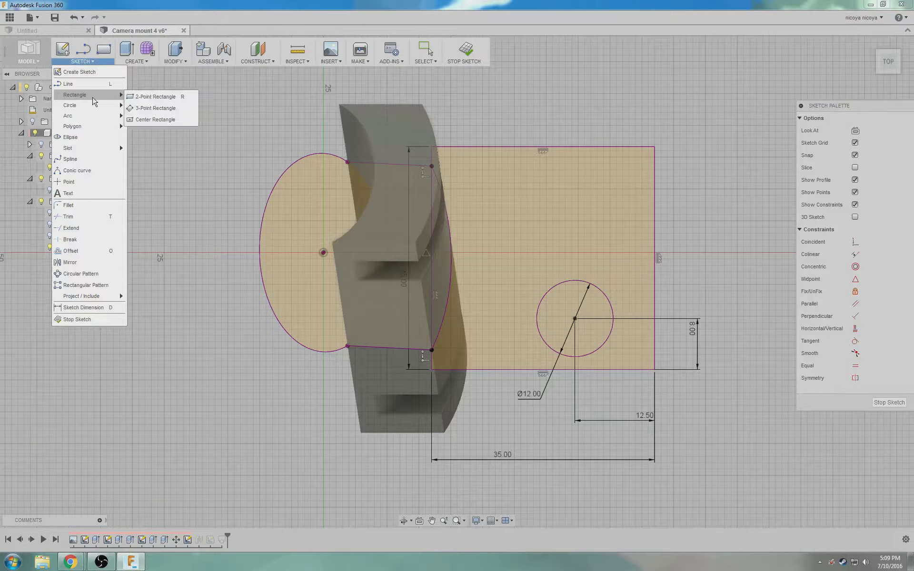
mouse_move(93, 111)
left_click(149, 111)
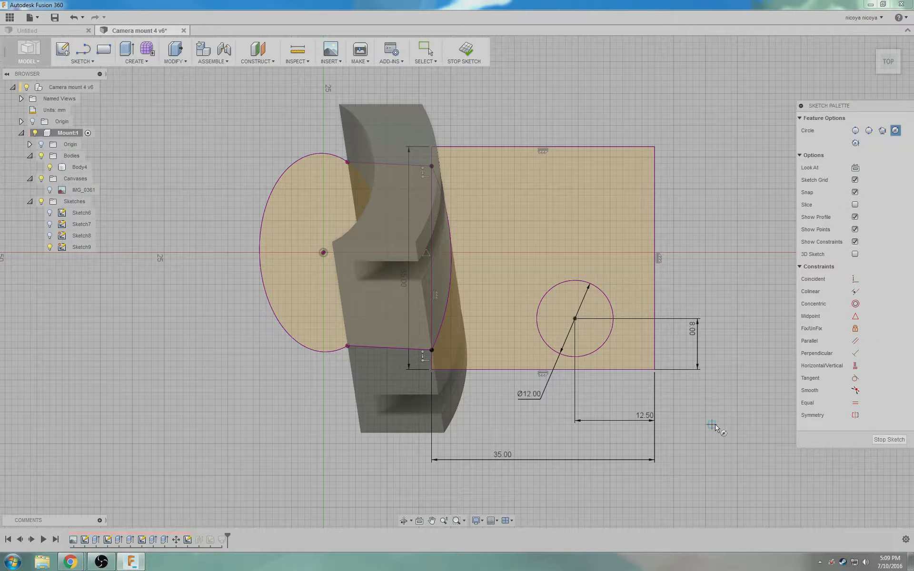
left_click(699, 411)
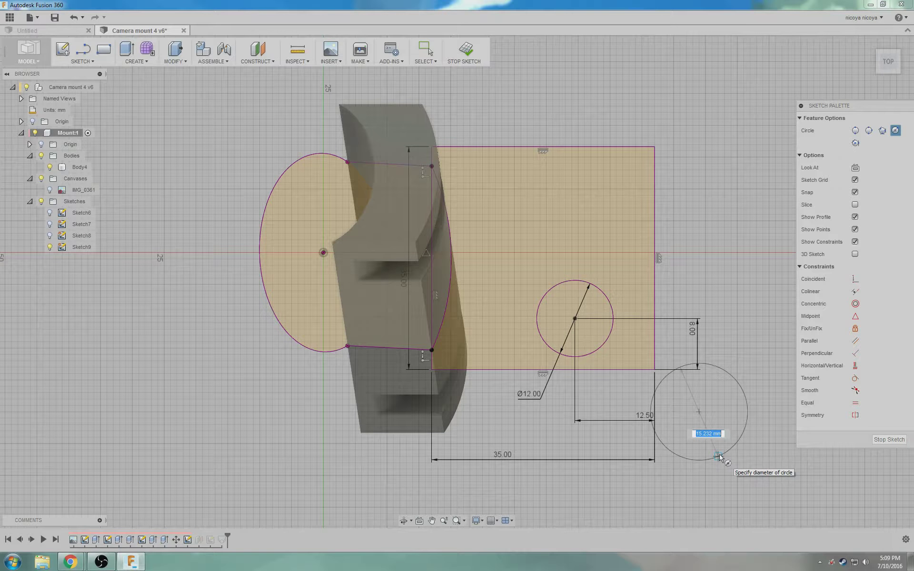
type("6.5")
key("Return")
key("Escape")
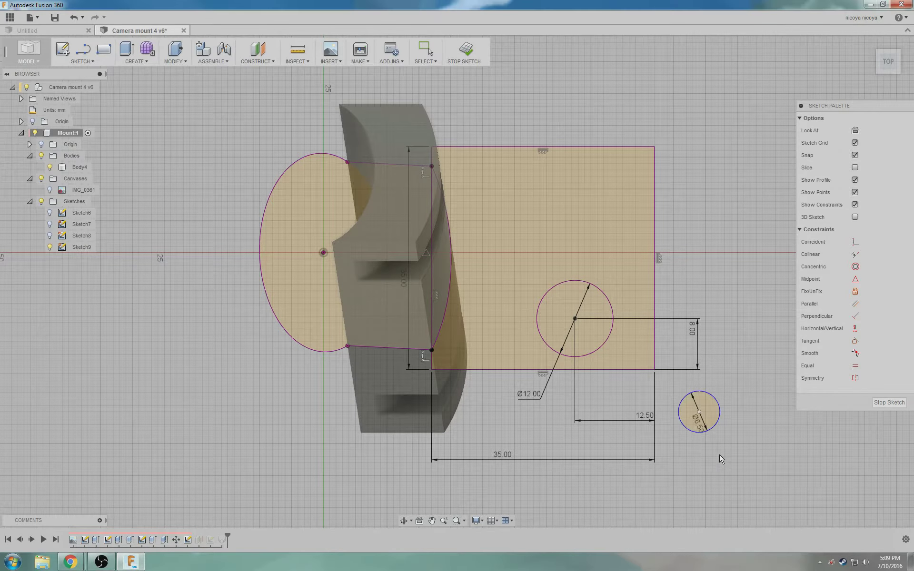
Step: Make the 6.5 mm circle's center coincident with the 12 mm circle's center
left_click(856, 231)
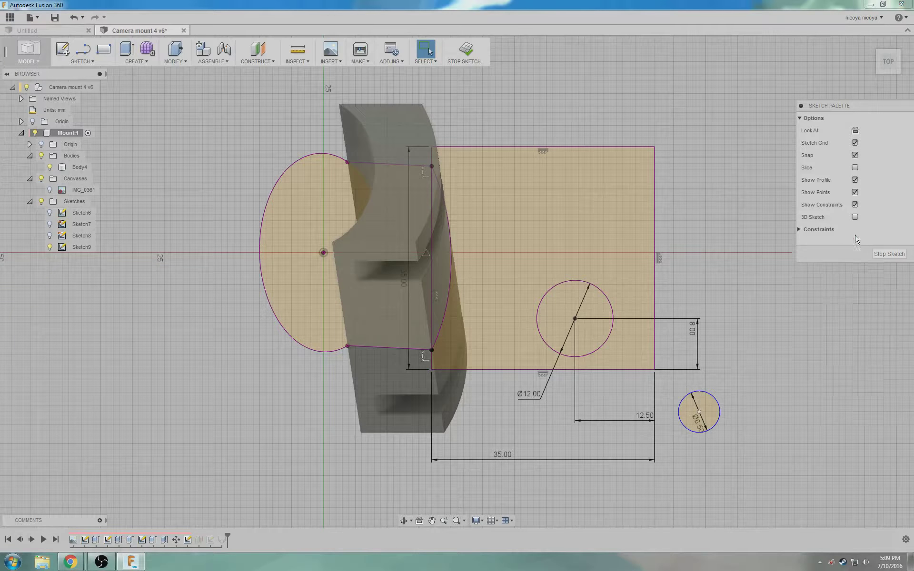
left_click(848, 231)
left_click(856, 242)
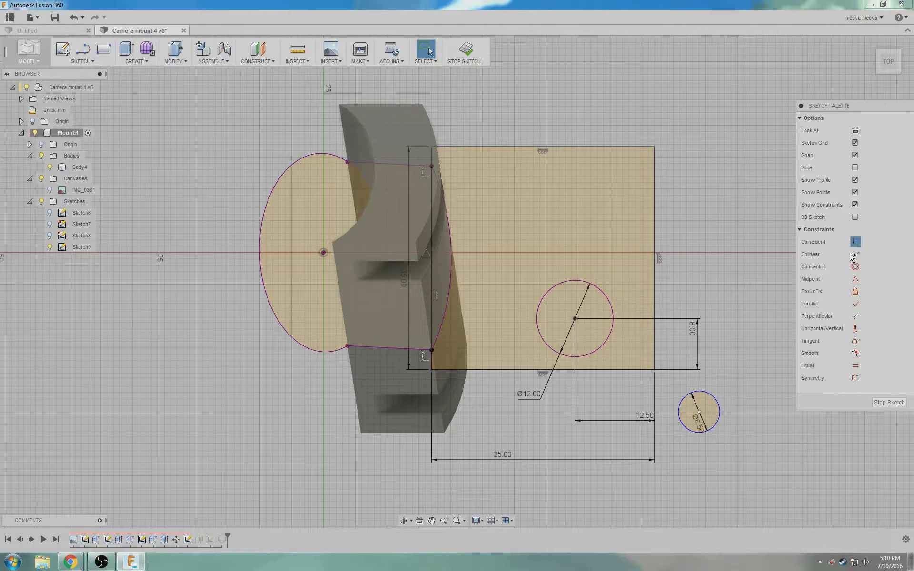
left_click(699, 413)
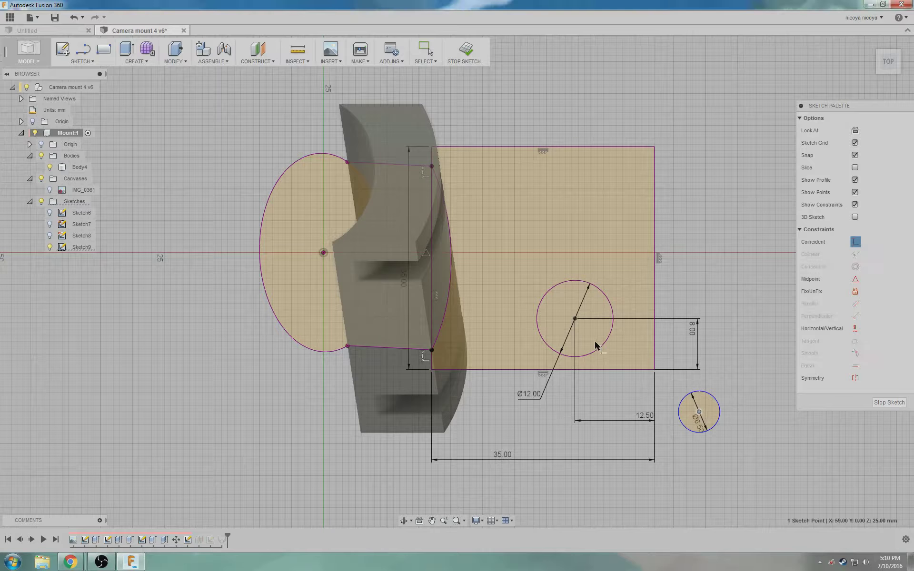
left_click(575, 319)
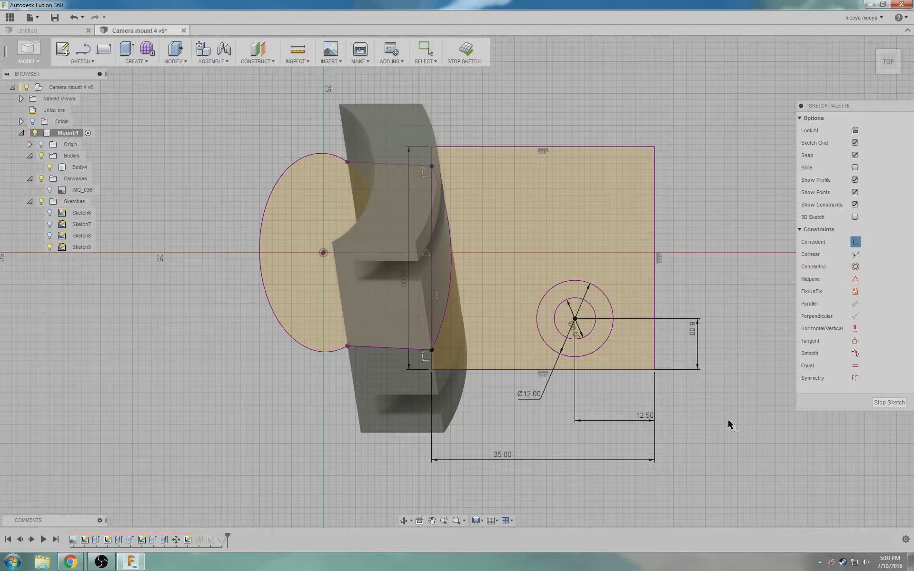
Step: Draw a 4.8 mm diameter circle and place it inside the platform, above the two concentric circles
key("c")
left_click(711, 418)
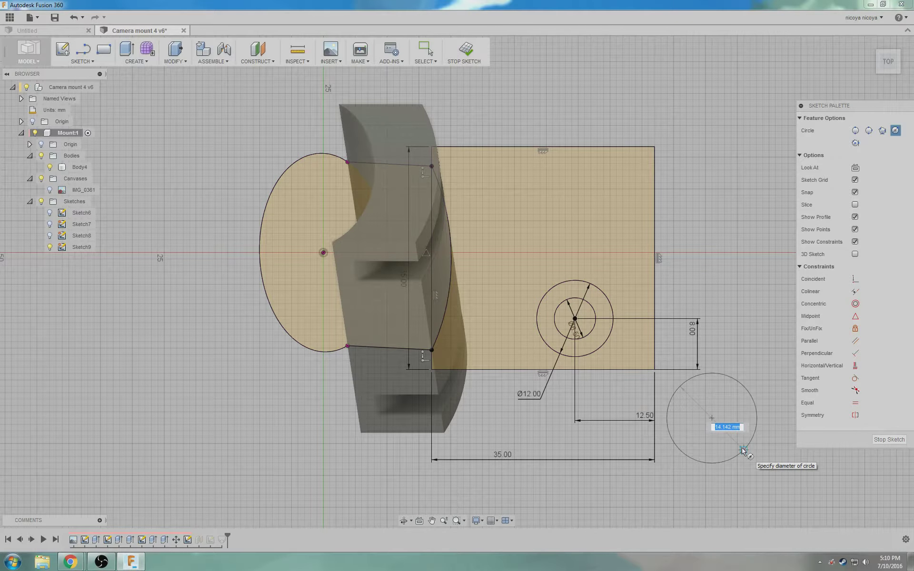
type("5")
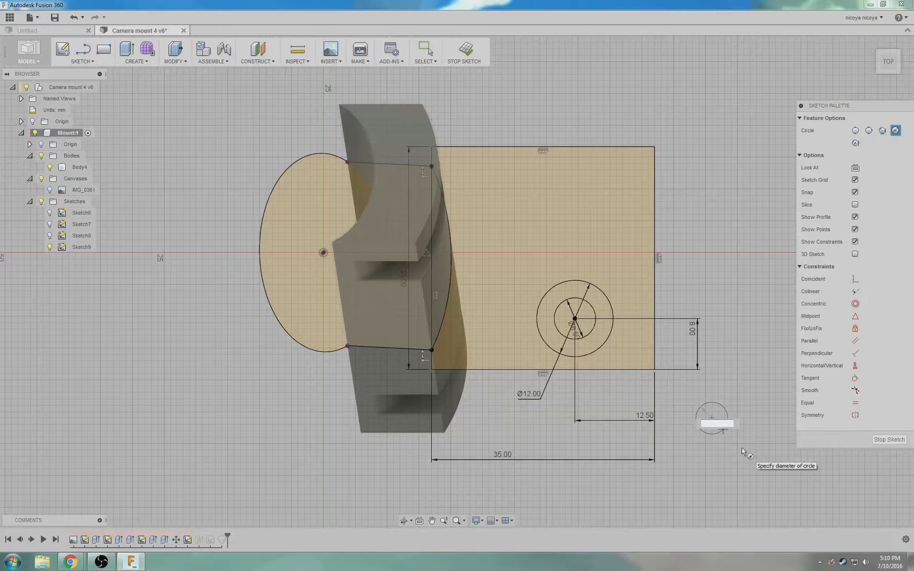
key("Return")
key("Escape")
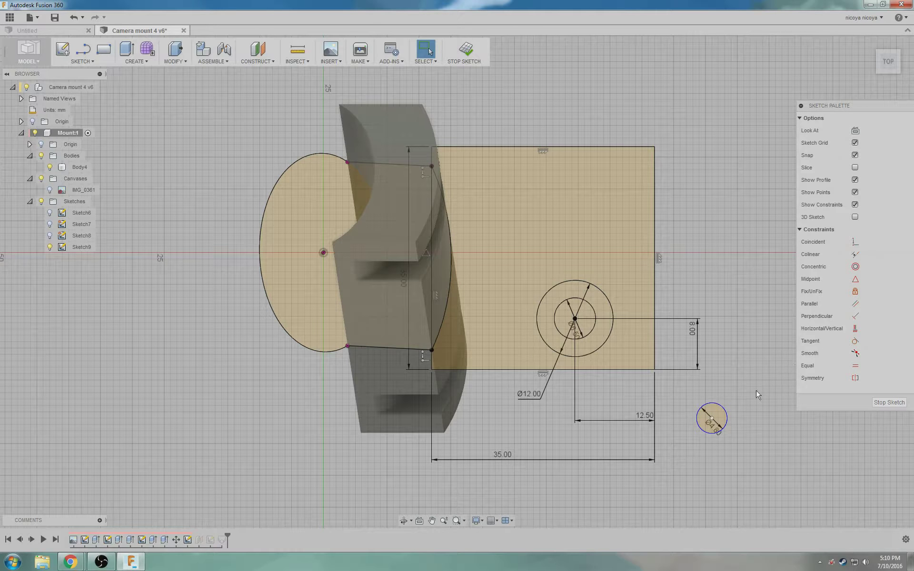
left_click_drag(711, 418, 572, 191)
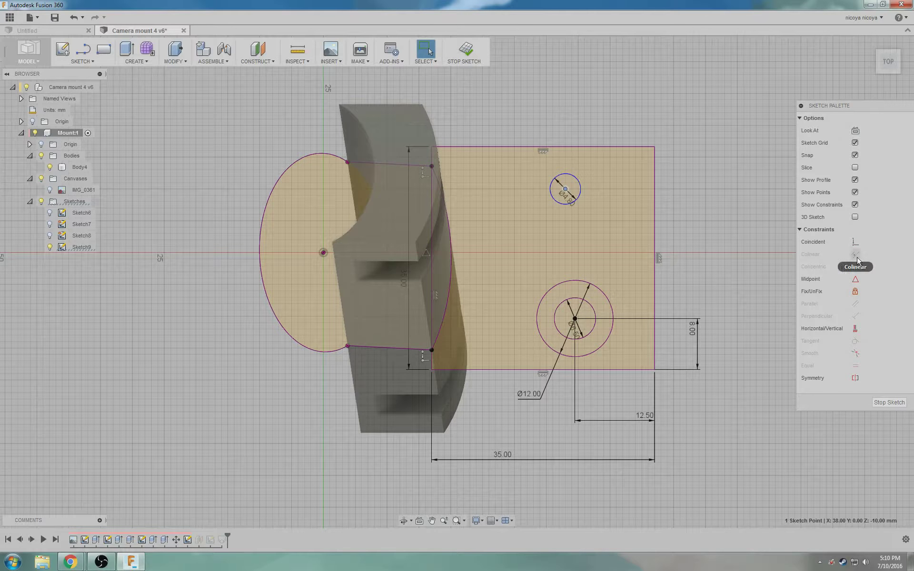
Step: Constrain the 4.8 mm circle's center to align vertically with the concentric circles' center
left_click(855, 328)
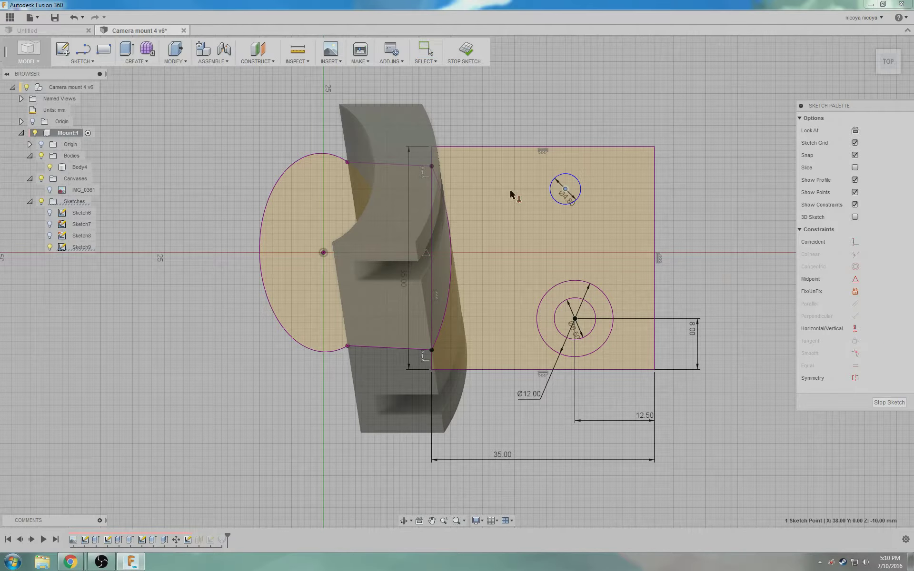
left_click(566, 189)
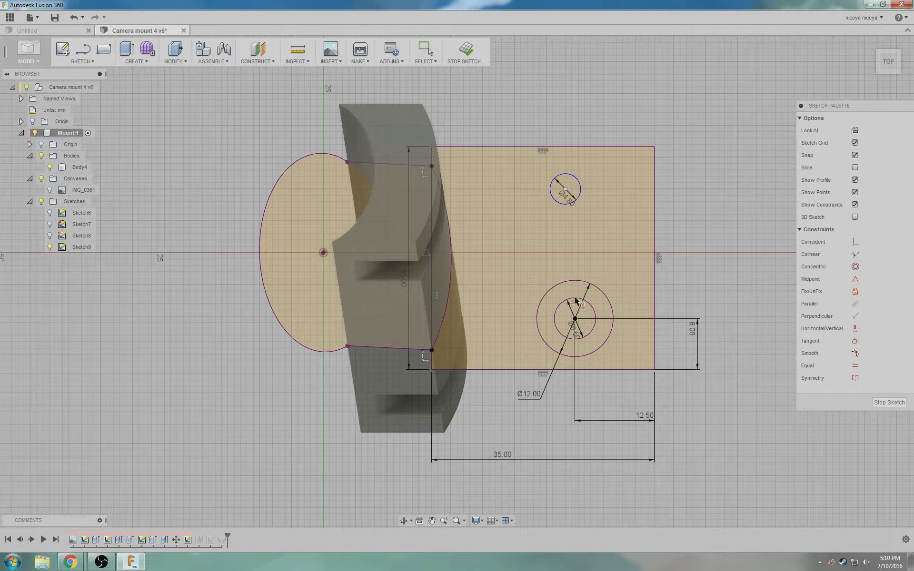
left_click(575, 318)
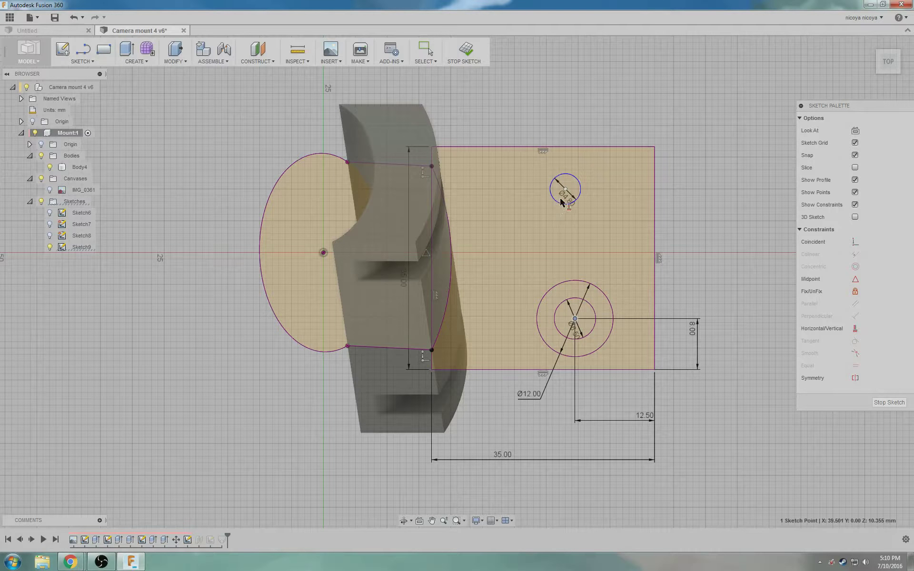
left_click(566, 189)
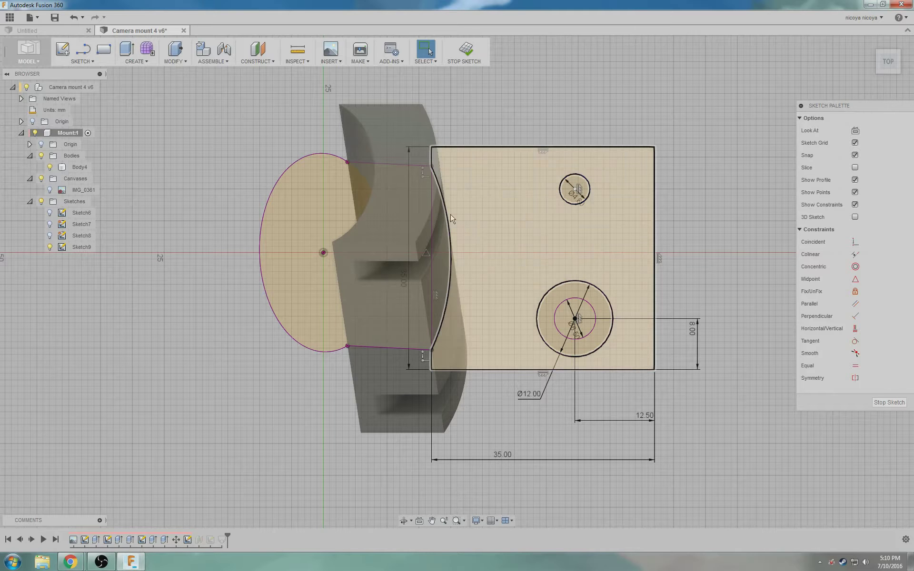
Step: Dimension the vertical distance between the 4.8 mm circle's center and the concentric circles' center as 14 mm
left_click(575, 189)
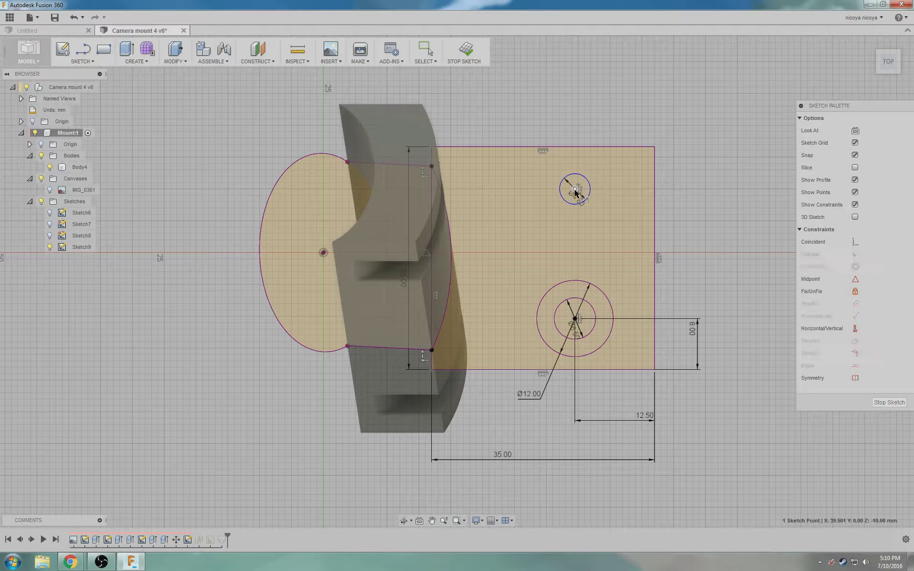
left_click(575, 319)
left_click(728, 317)
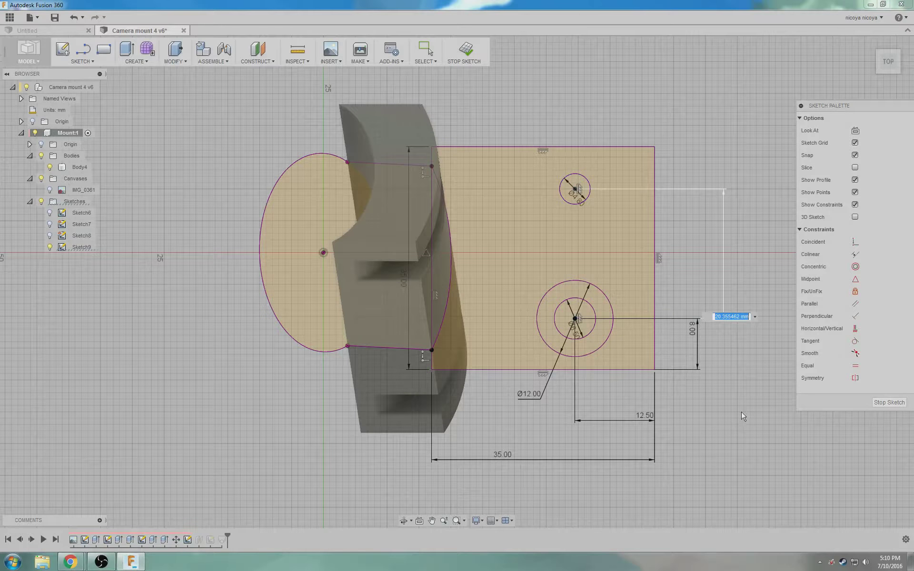
type("14")
key("Return")
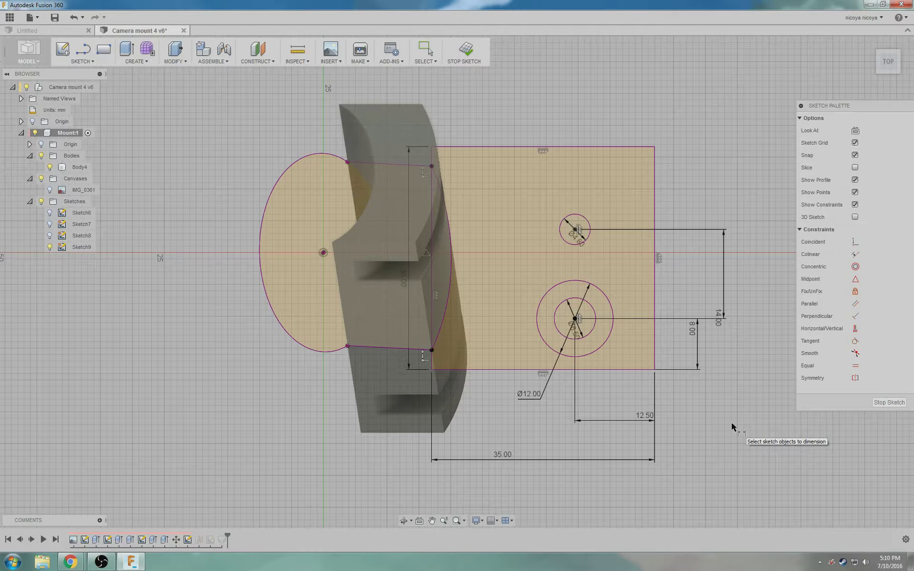
Step: Set the concentric circles' vertical offset from the platform's lower edge to 12 mm
left_click(701, 450)
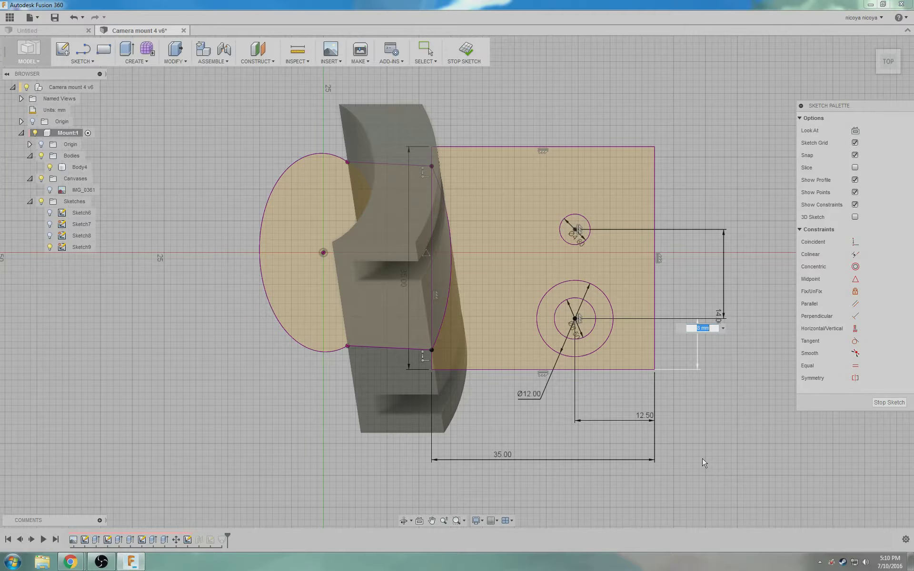
type("12")
key("Return")
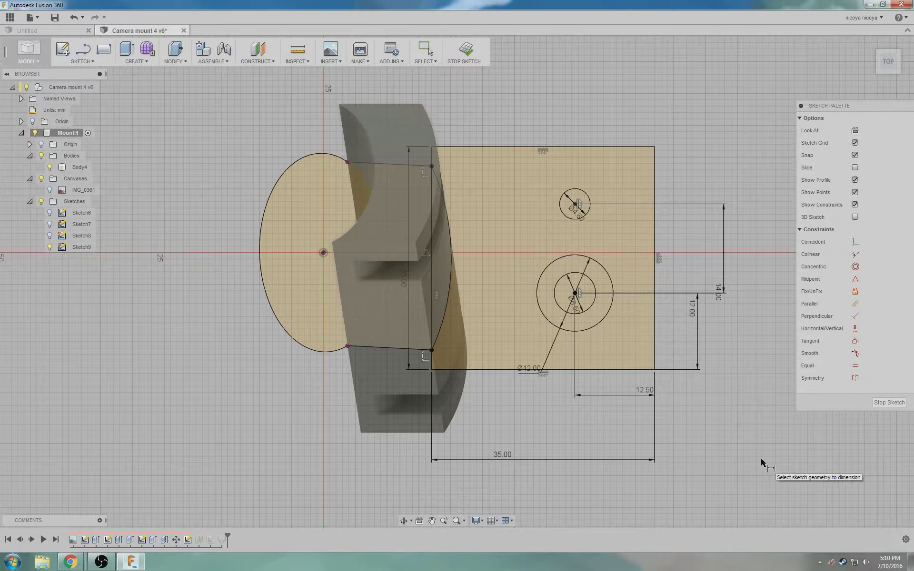
Step: Show and hide Sketch8, Sketch7 and Sketch6 in turn to examine their geometry against the platform sketch
left_click(50, 236)
left_click(50, 236)
left_click(50, 236)
left_click(50, 236)
left_click(50, 225)
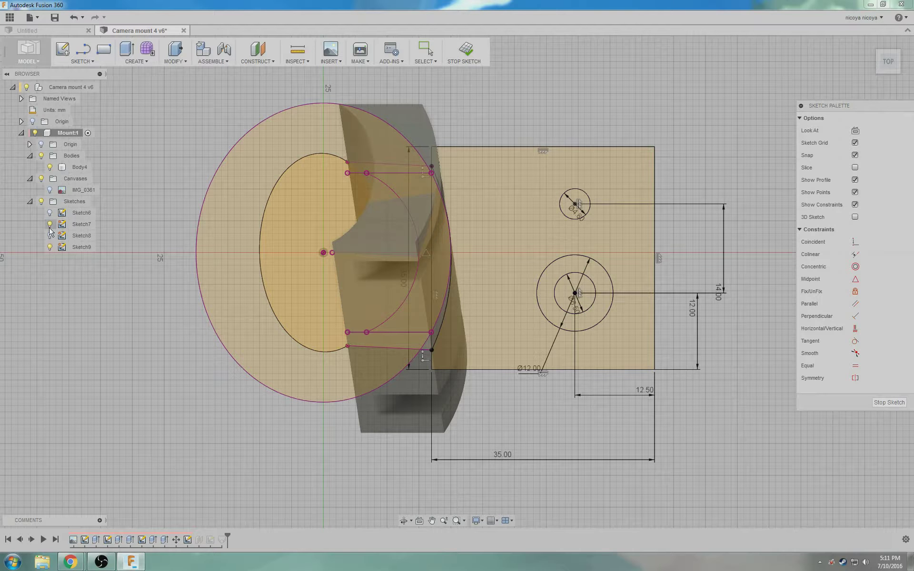
left_click(50, 225)
left_click(50, 213)
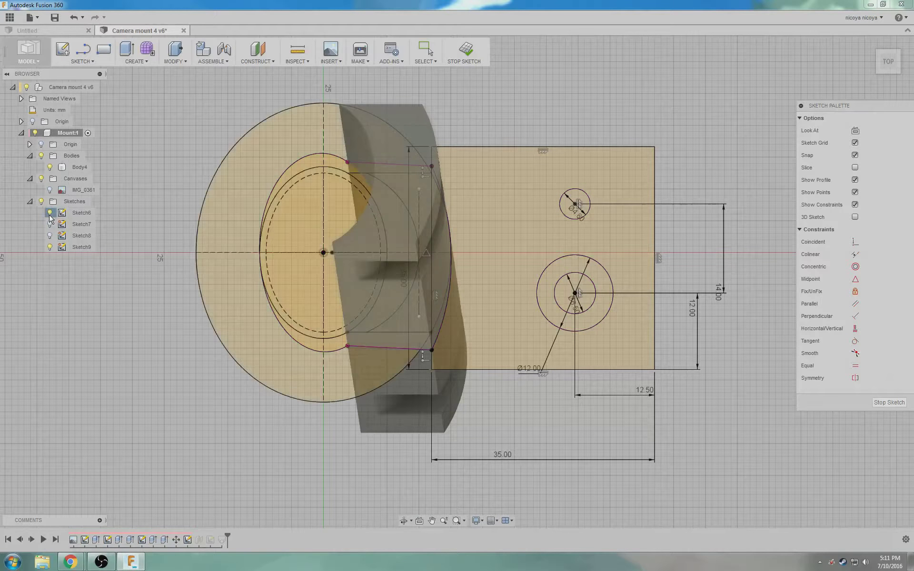
left_click(50, 213)
left_click(50, 224)
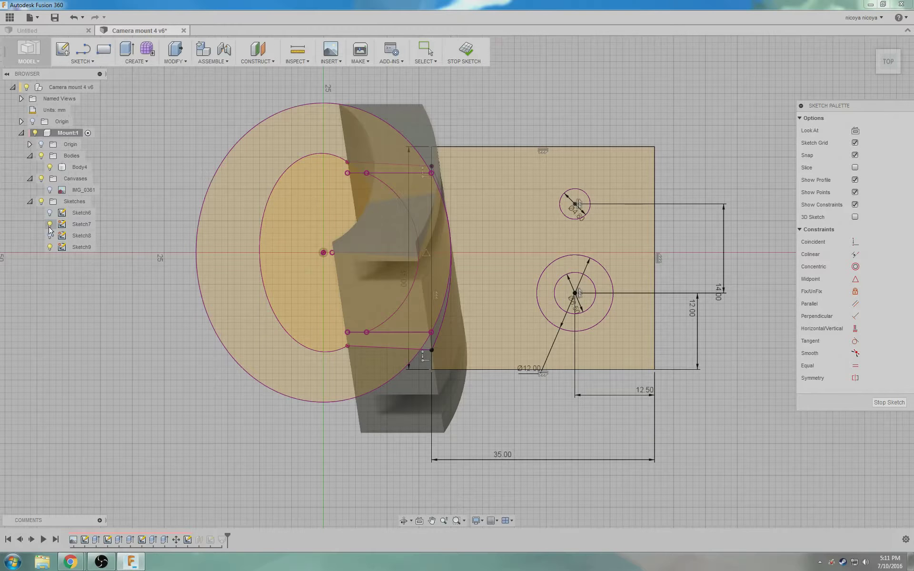
left_click(50, 224)
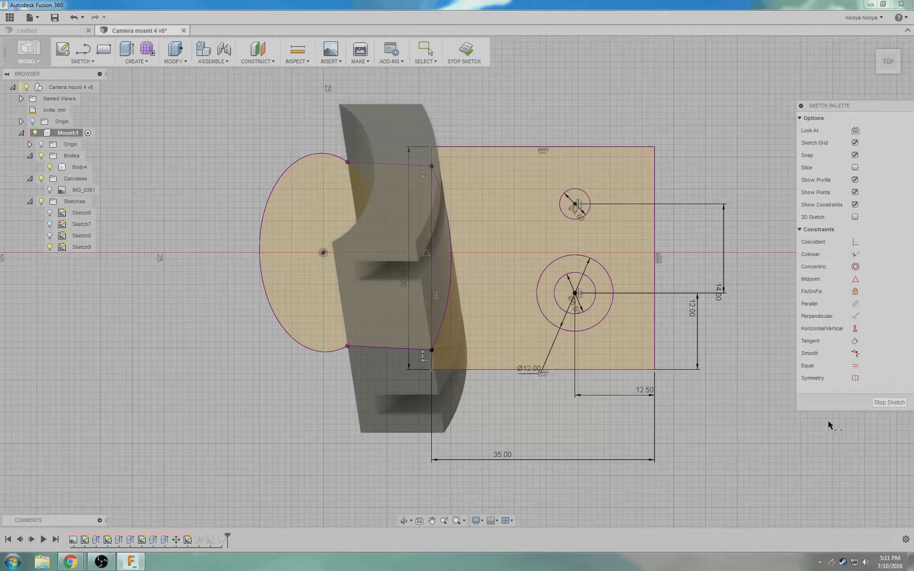
Step: Finish the sketch and display Sketch9 and Sketch10 over the lofted platform
left_click(889, 403)
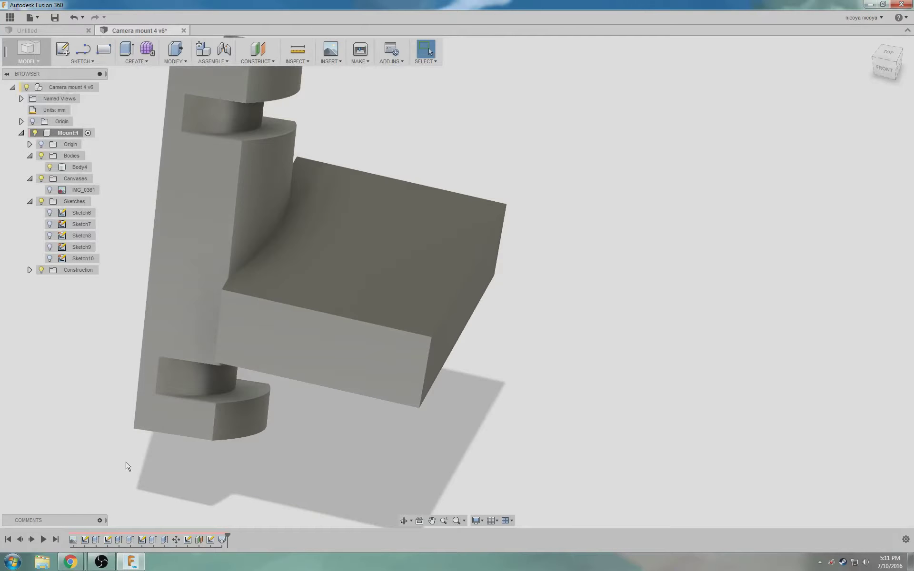
left_click(50, 258)
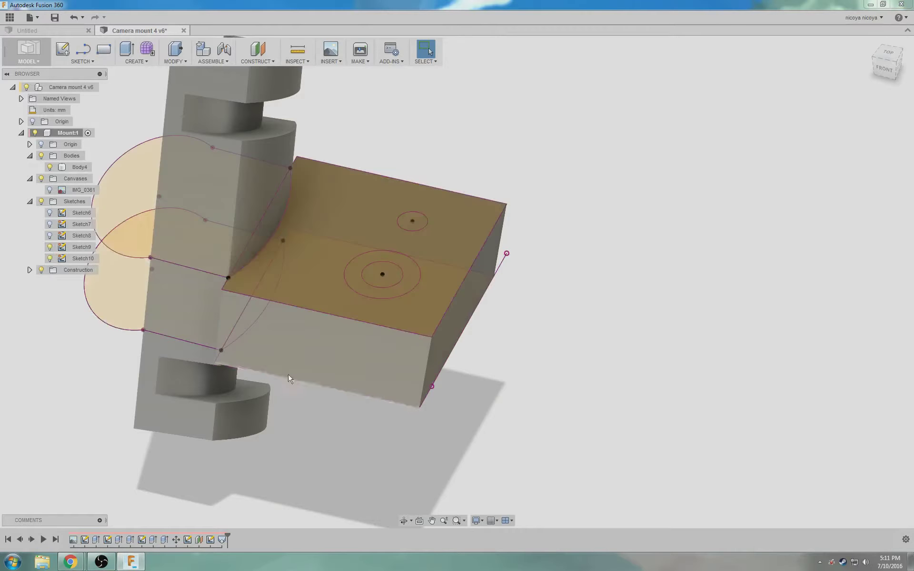
left_click(889, 52)
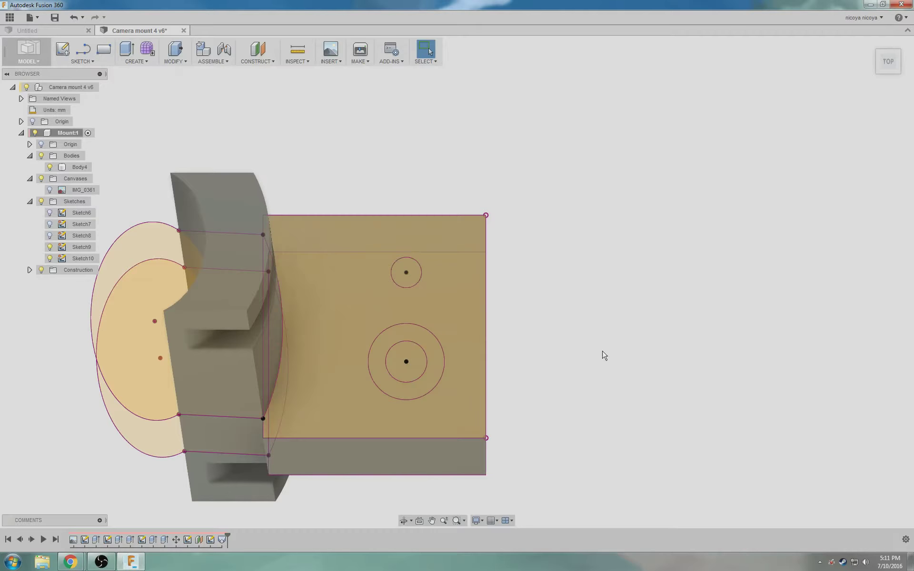
middle_click_drag(536, 346, 607, 243, "shift")
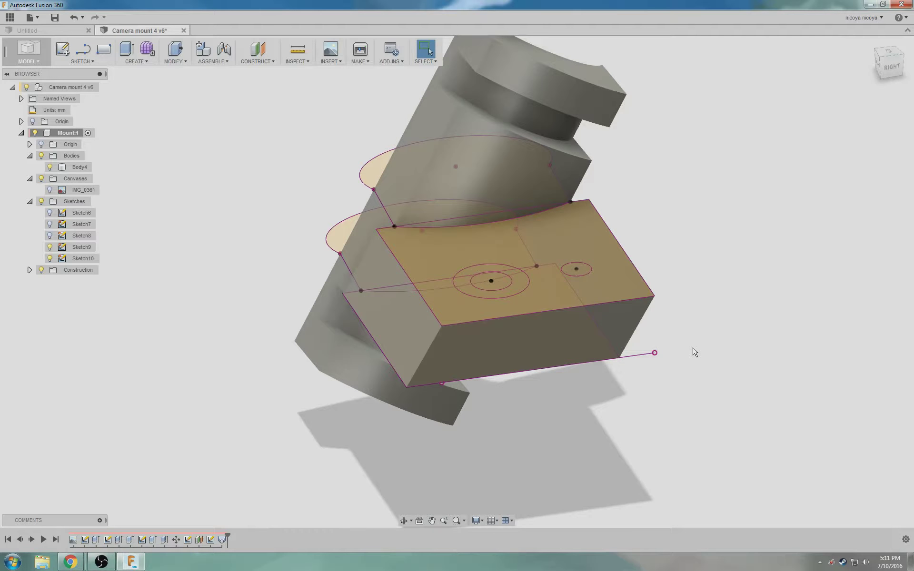
Step: Extrude the 4.8 mm circle 5 mm upward from the platform's upper face, joining it to the body as a pin
left_click(577, 269)
key("e")
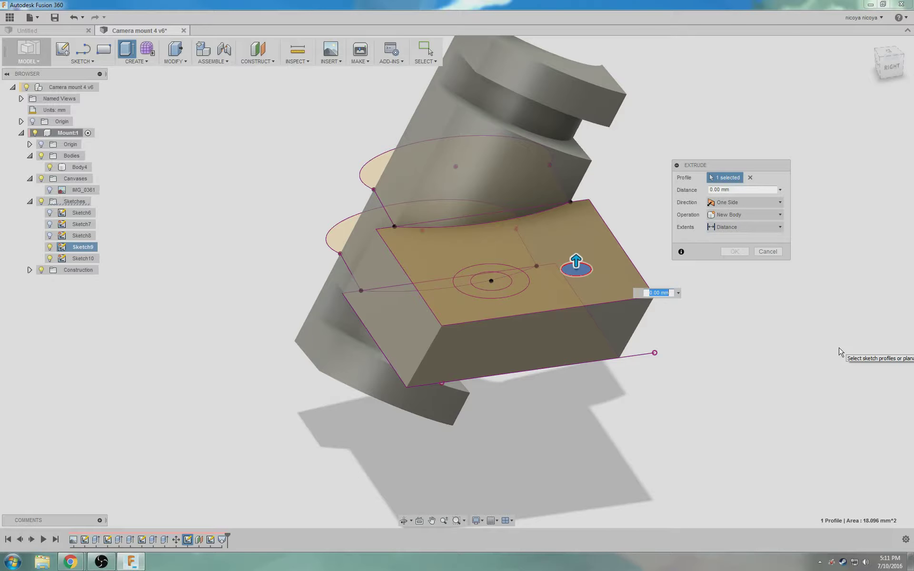
type("5")
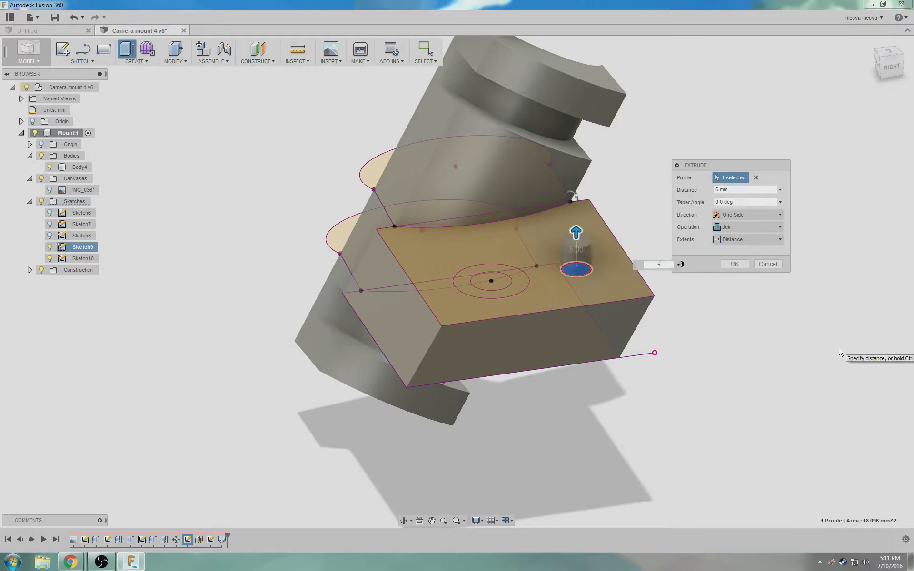
key("Return")
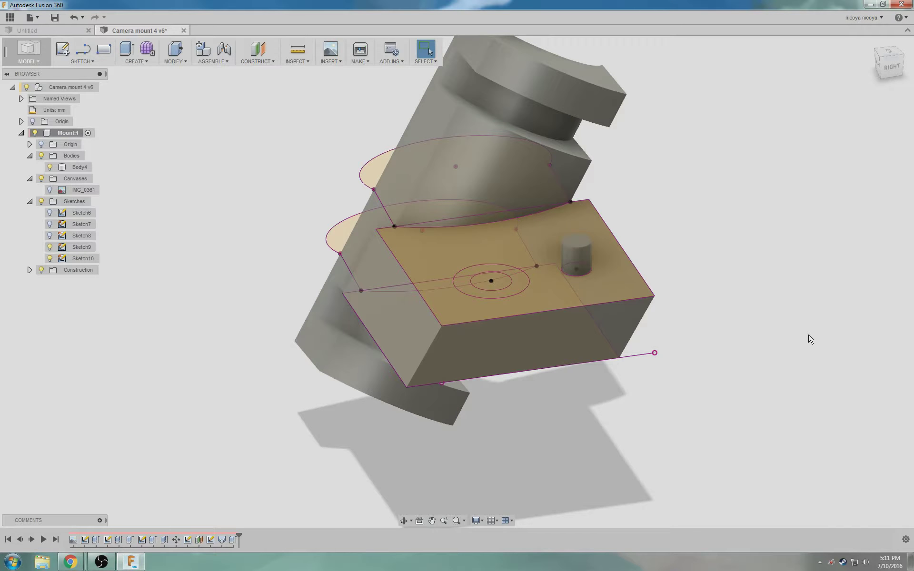
Step: Extrude both concentric circle profiles downward as a cut through the full platform thickness, using the To extent
left_click(518, 287)
left_click(506, 286, "ctrl")
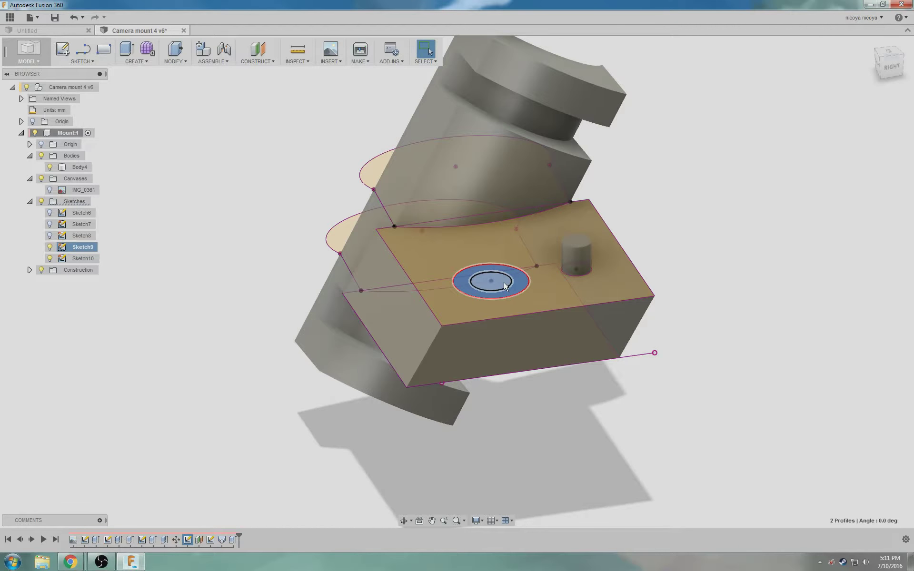
key("e")
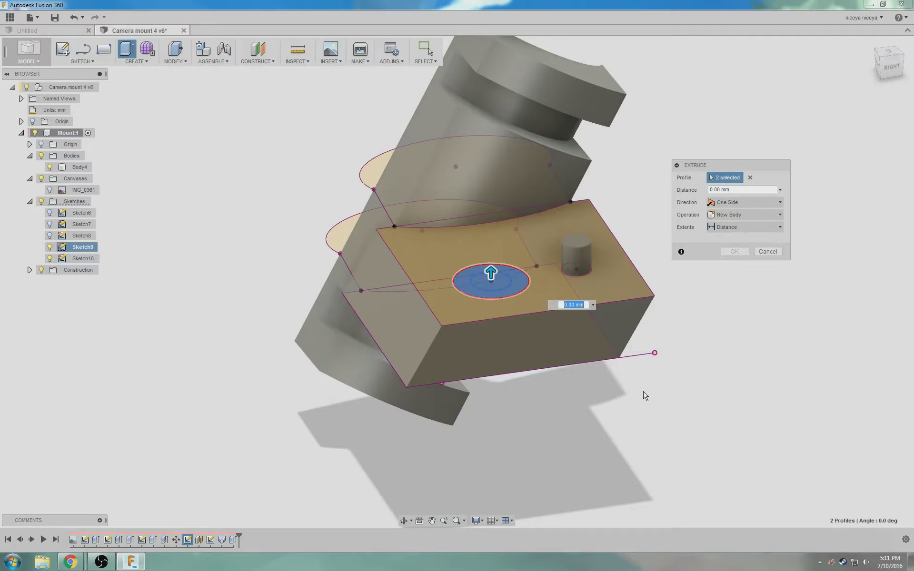
left_click(748, 227)
left_click(748, 249)
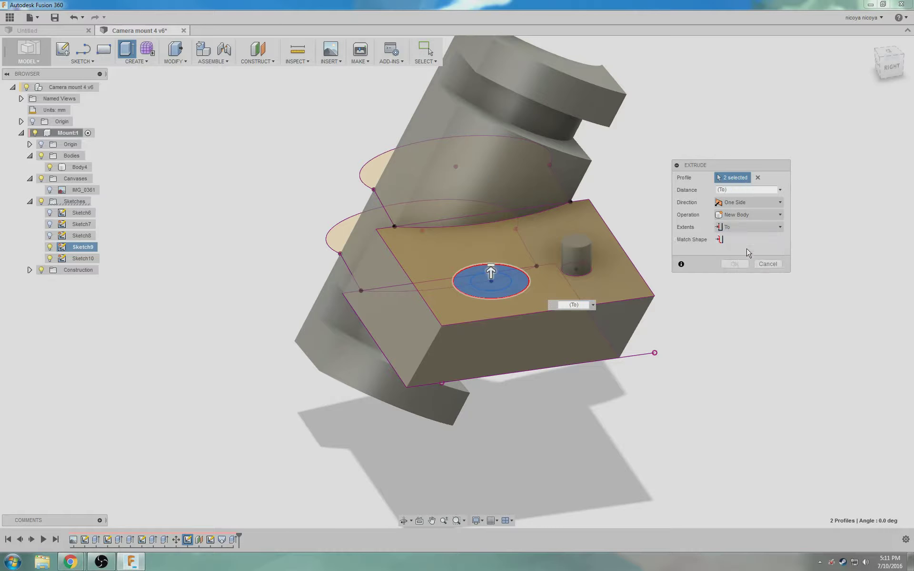
left_click(557, 353)
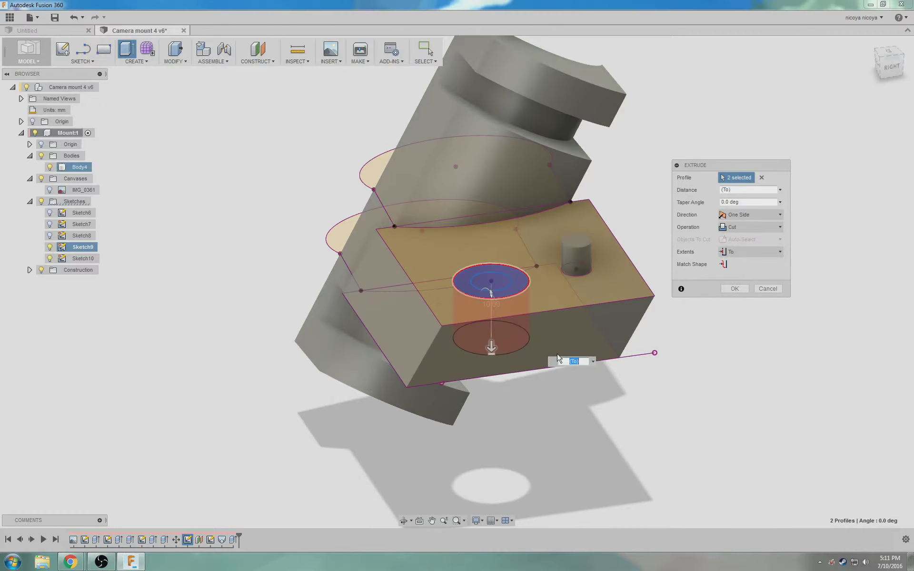
left_click(735, 289)
Step: Extrude the ring between the 12 mm and 6.5 mm circles by -3 mm to leave a counterbore shoulder
left_click(514, 289)
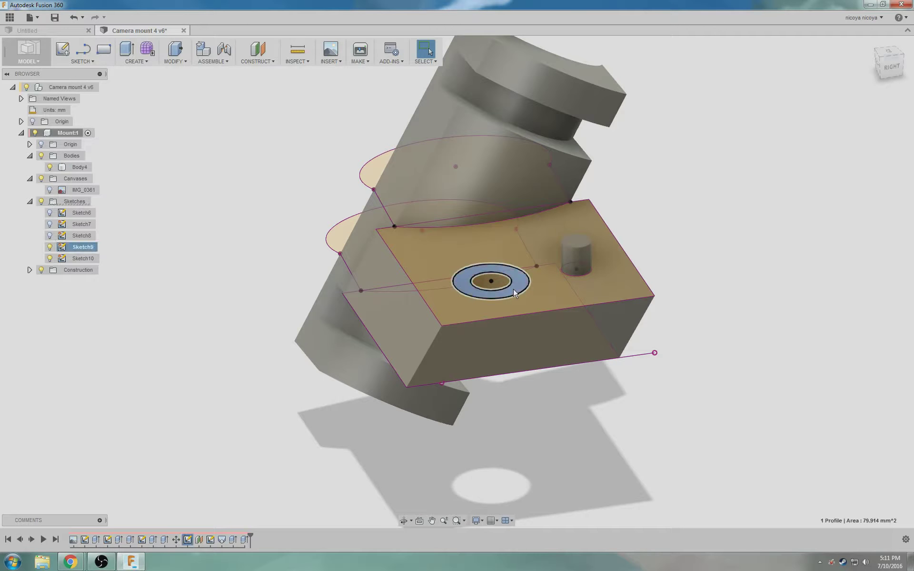
key("e")
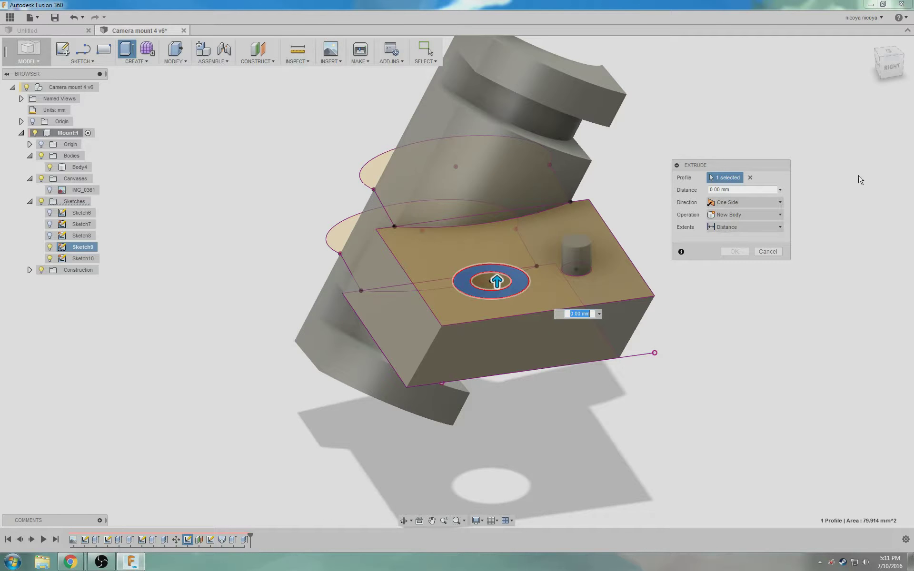
left_click(746, 189)
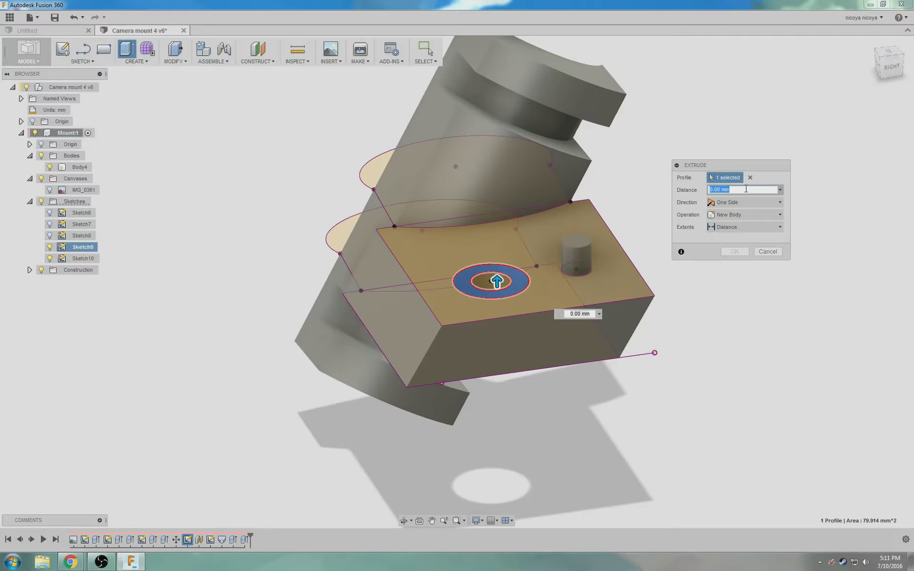
type("-3")
key("Return")
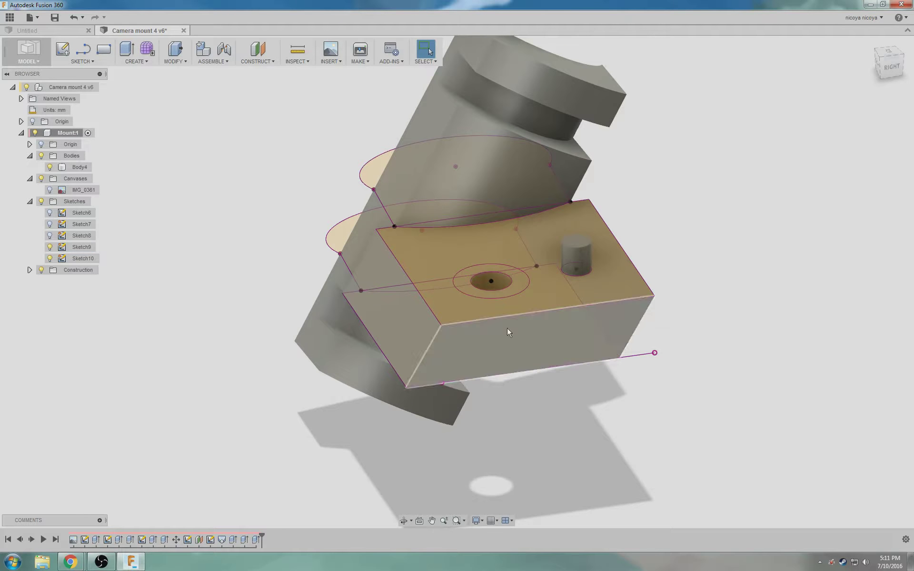
Step: Inspect the stepped hole and pin with a temporary section analysis offset -13 mm from the platform's outer end face
mouse_move(507, 327)
middle_mouse_down("shift")
mouse_move(500, 334)
mouse_move(518, 343)
mouse_move(508, 351)
mouse_move(458, 347)
mouse_move(528, 233)
mouse_move(498, 323)
middle_mouse_up("shift")
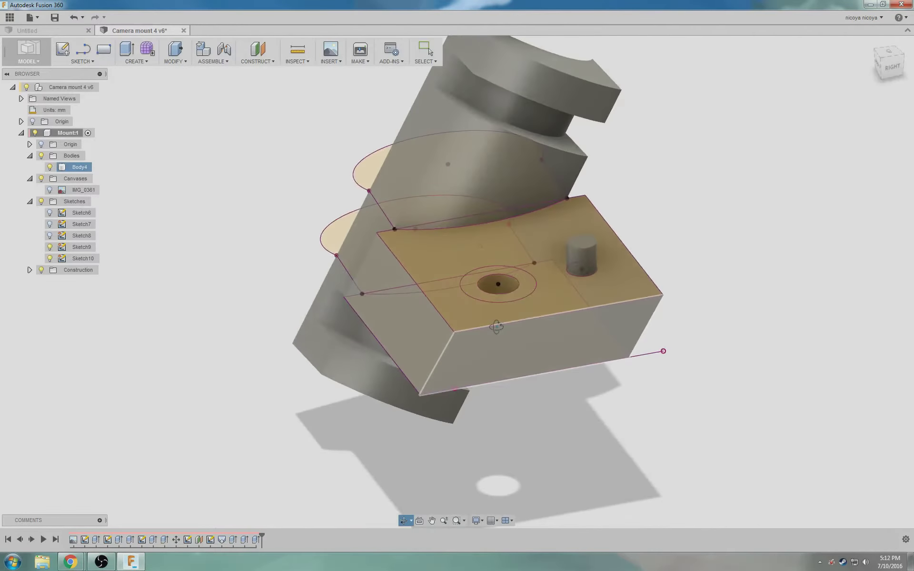
left_click(297, 51)
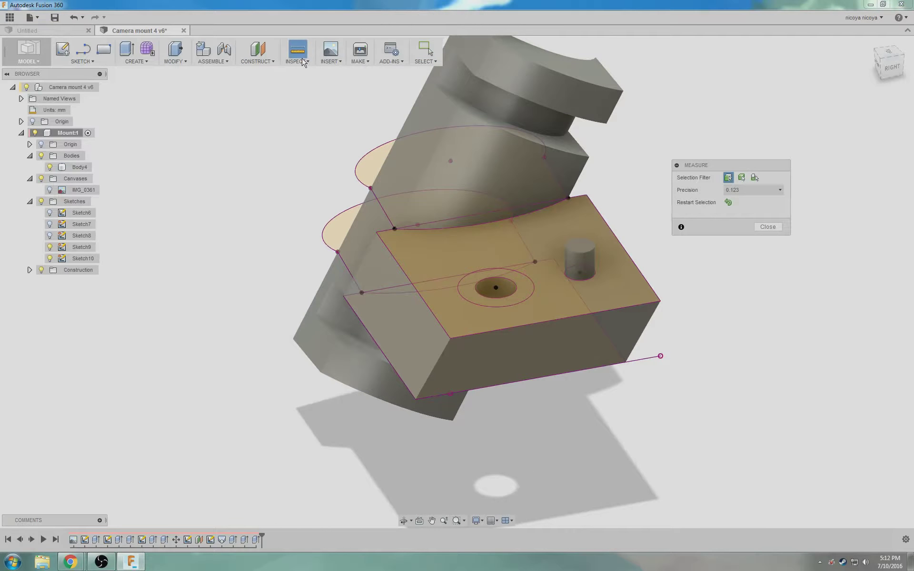
left_click(302, 62)
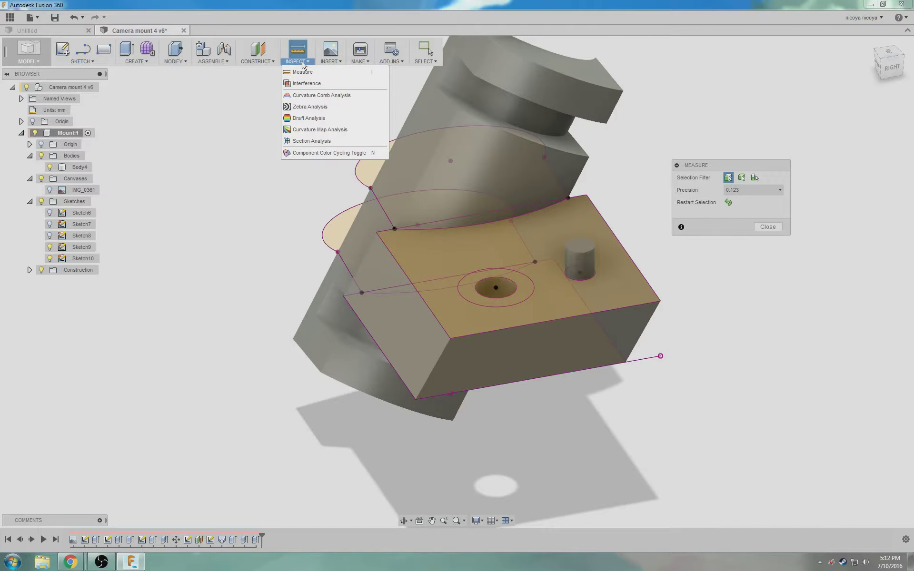
left_click(312, 141)
left_click(587, 361)
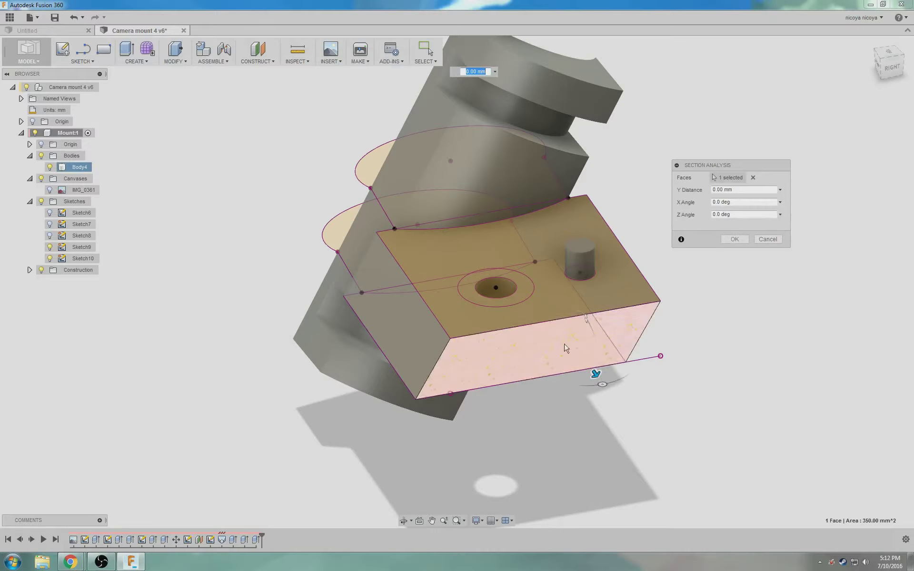
left_click_drag(596, 374, 565, 340)
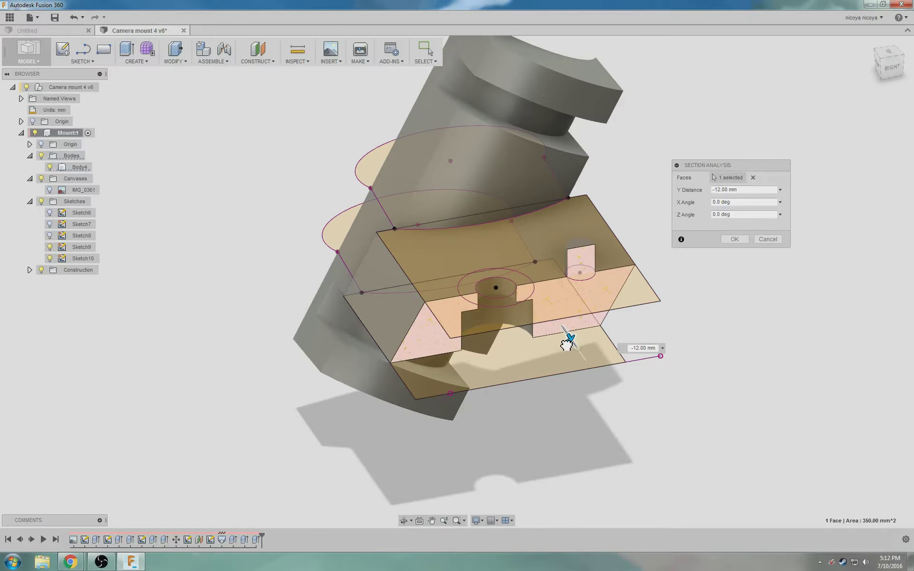
middle_click_drag(660, 401, 580, 342)
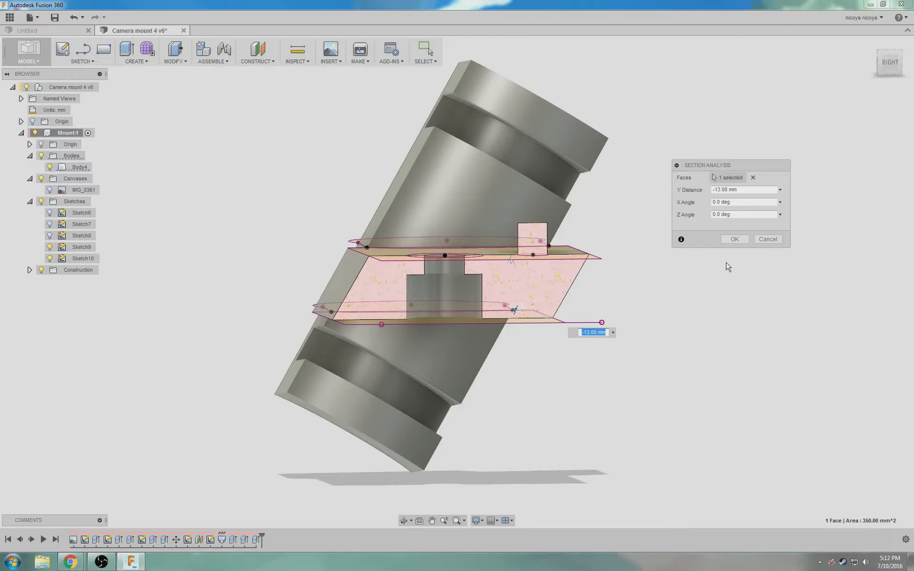
left_click(768, 239)
Step: Fillet the upper and lower curved edges where the platform meets the mount body with a 5 mm radius
middle_click_drag(520, 405, 494, 376, "shift")
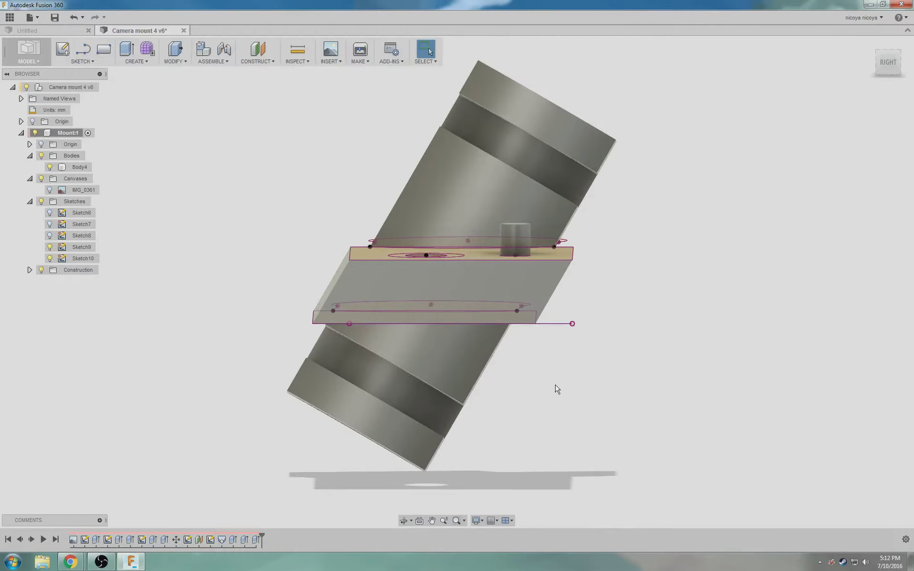
middle_click_drag(557, 389, 517, 404, "shift")
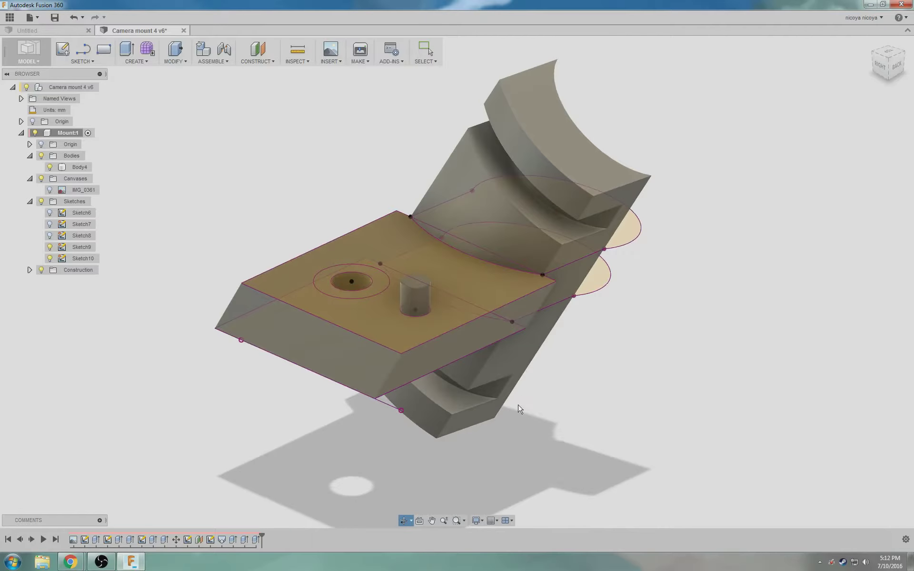
key("f")
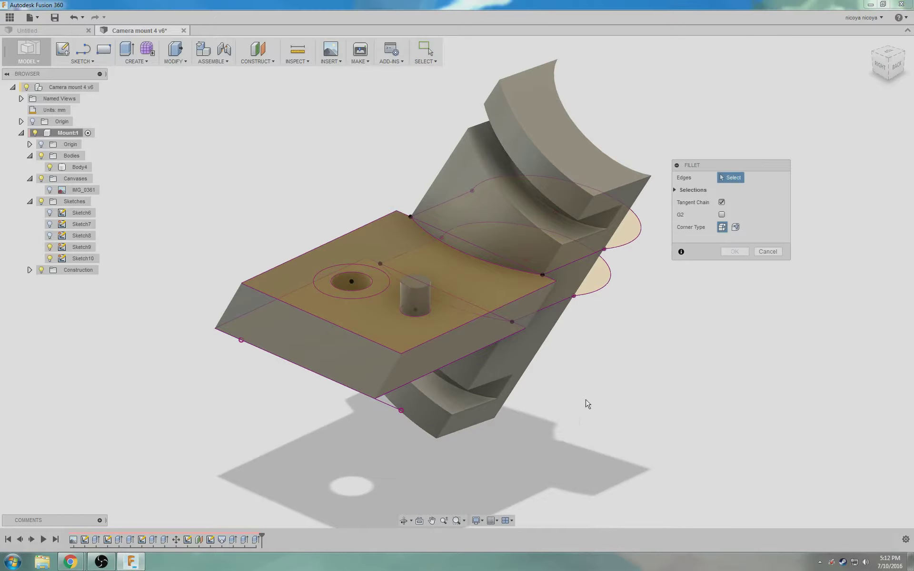
left_click(484, 261)
middle_click_drag(579, 382, 592, 354, "shift")
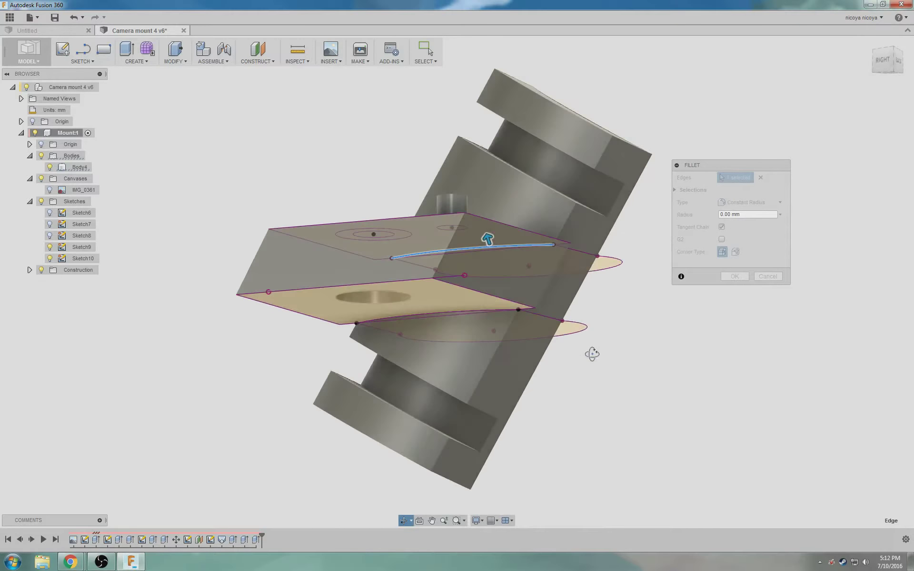
left_click(436, 313)
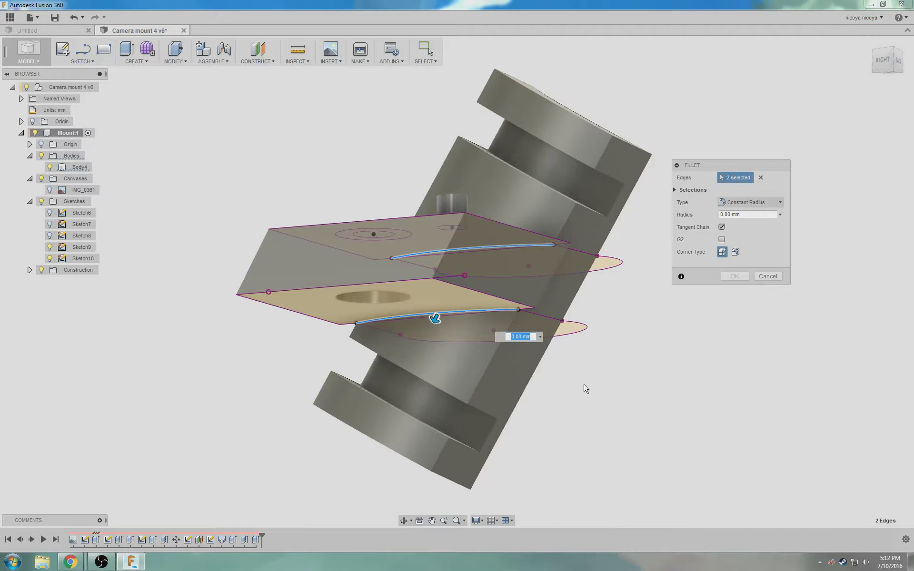
mouse_move(640, 434)
middle_mouse_down("shift")
mouse_move(626, 390)
mouse_move(587, 406)
middle_mouse_up("shift")
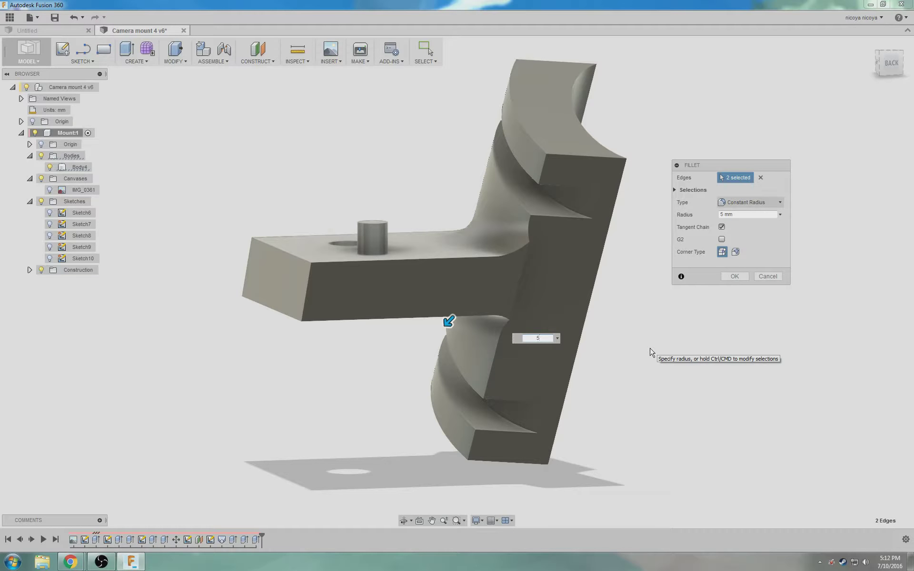
middle_click_drag(640, 332, 624, 385, "shift")
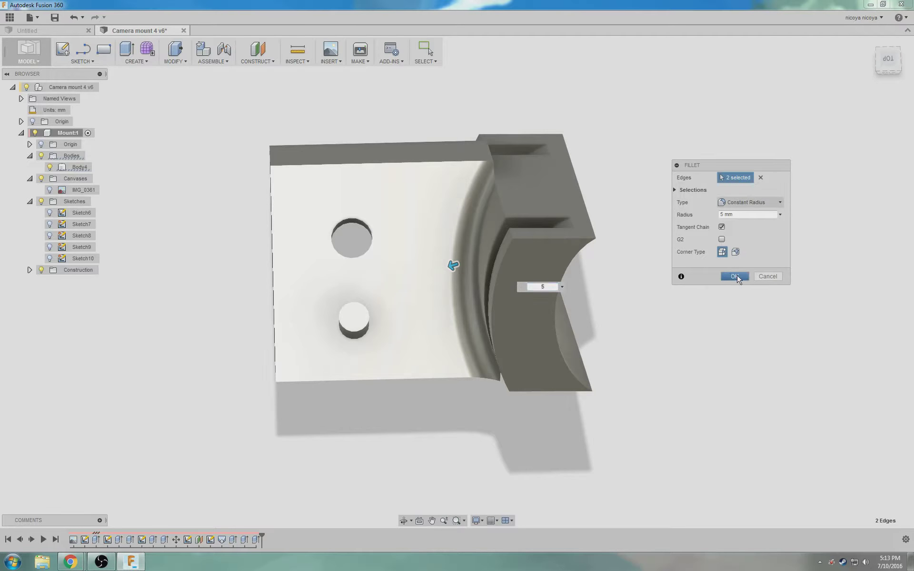
left_click(735, 276)
Step: Round the platform's two outer corner edges with a 5 mm fillet
middle_click_drag(402, 438, 462, 388, "shift")
left_click(463, 388)
left_click(250, 341, "ctrl")
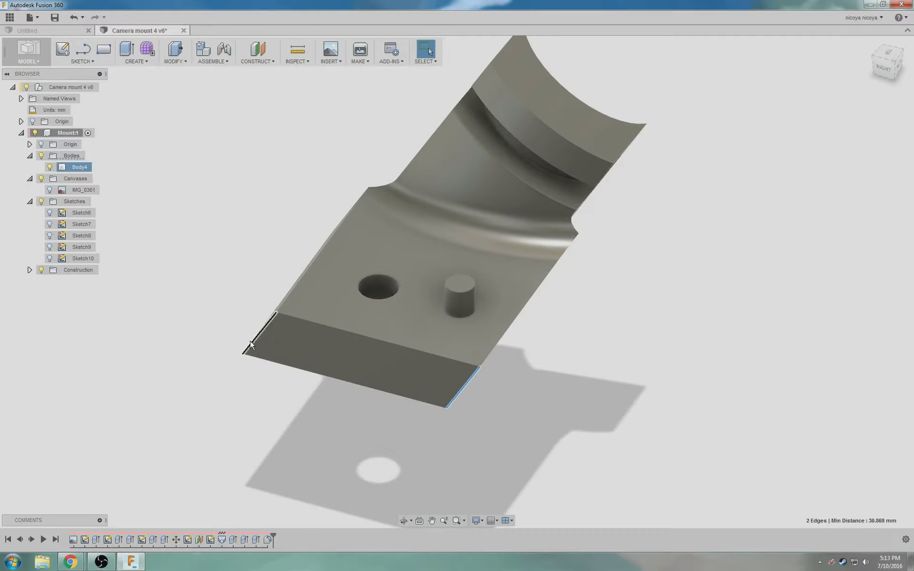
key("f")
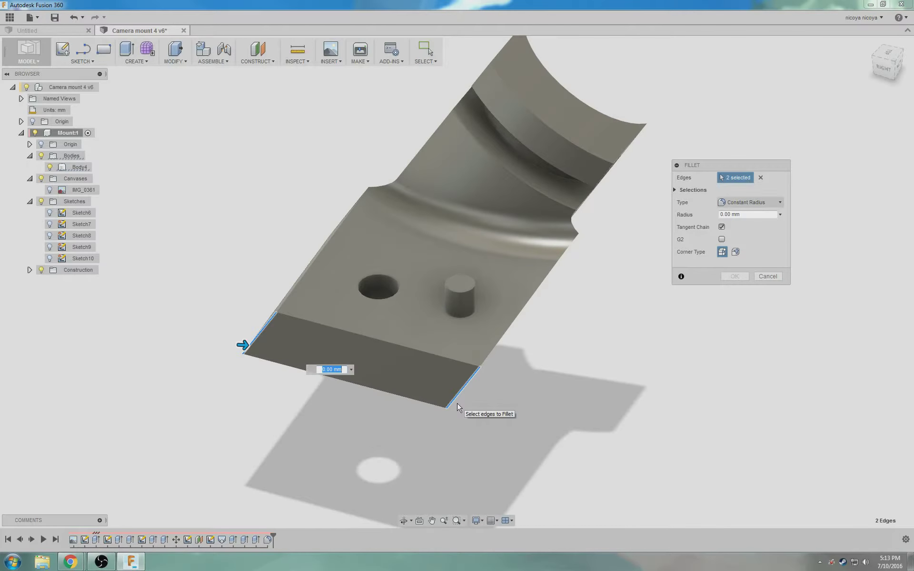
key("Return")
middle_click_drag(470, 408, 493, 430, "shift")
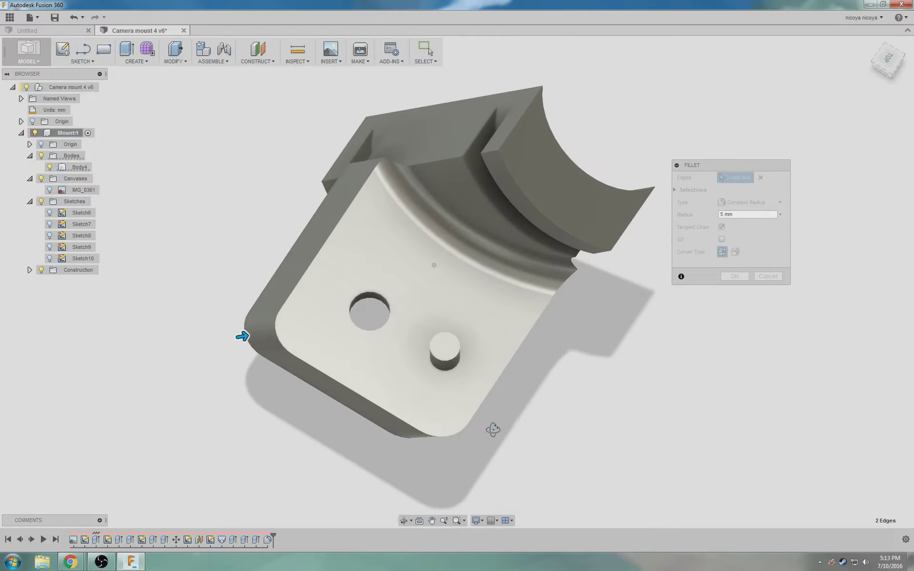
left_click(742, 279)
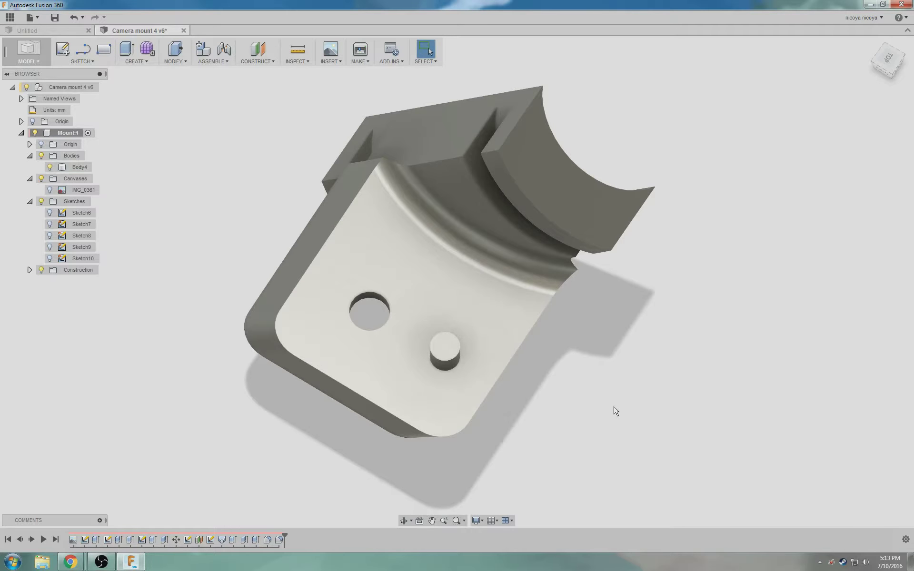
Step: Try to fillet the tangent edge chain around the platform's upper face with a 2 mm radius
middle_click_drag(616, 411, 605, 376, "shift")
key("f")
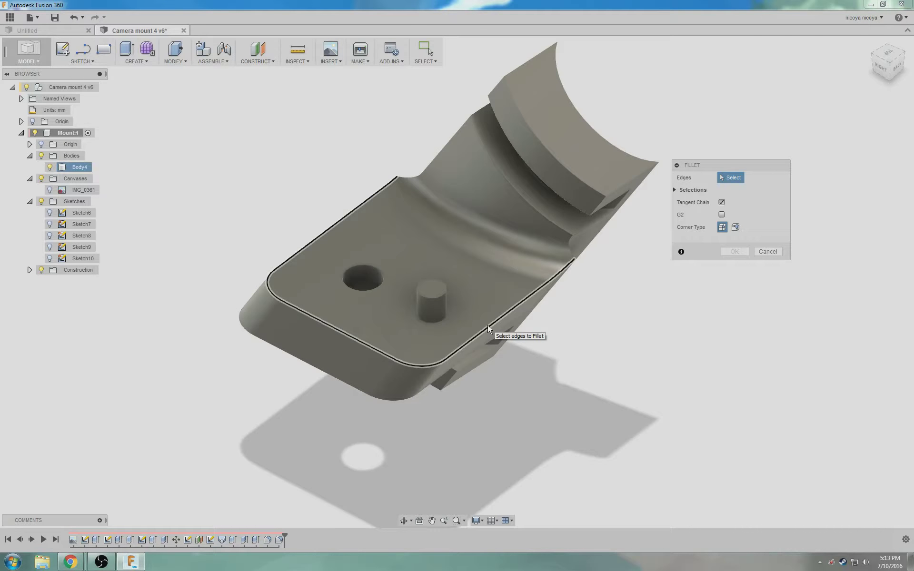
left_click(487, 325)
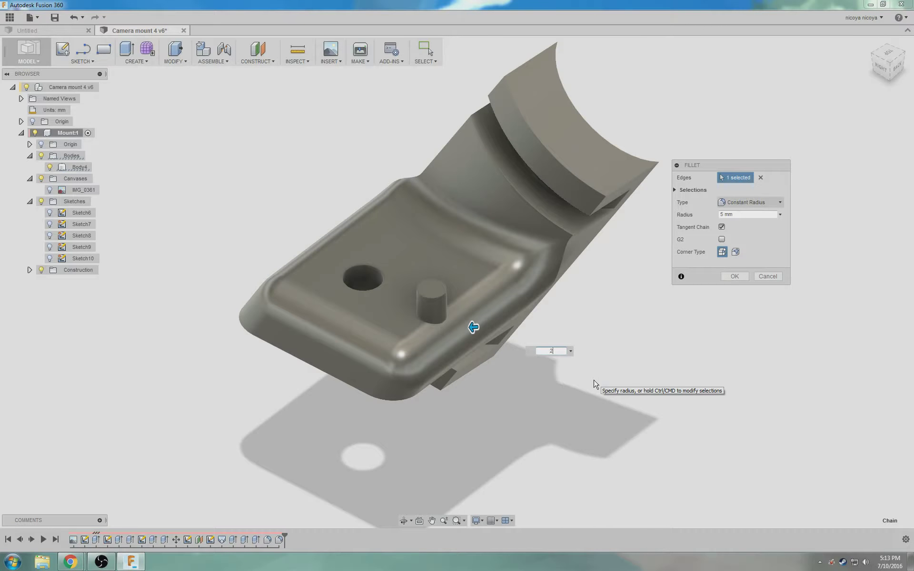
middle_click_drag(495, 393, 476, 376, "shift")
key("Return")
Step: Fillet the two side edges where the platform's side faces meet the mount body with a 5 mm radius
middle_click_drag(569, 410, 567, 380, "shift")
key("f")
left_click(413, 301)
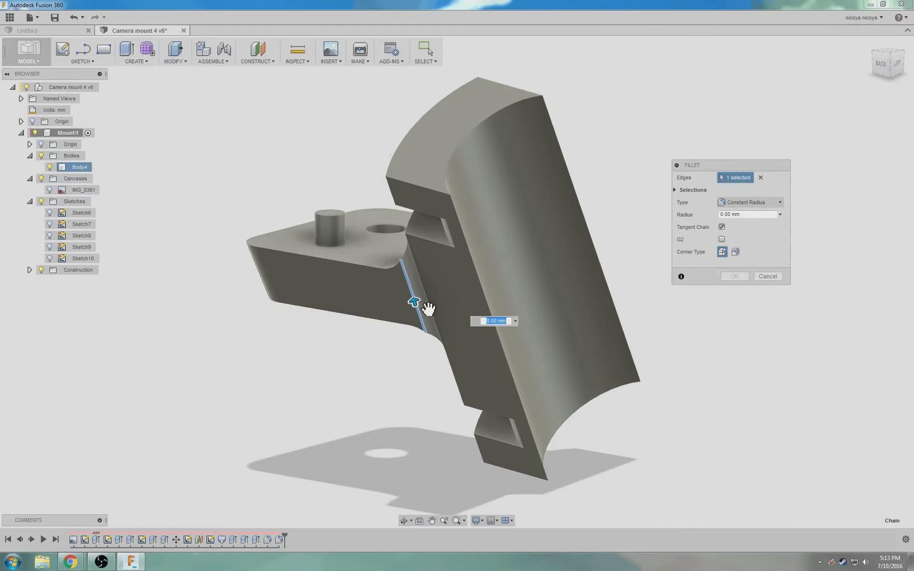
middle_click_drag(671, 374, 579, 369, "shift")
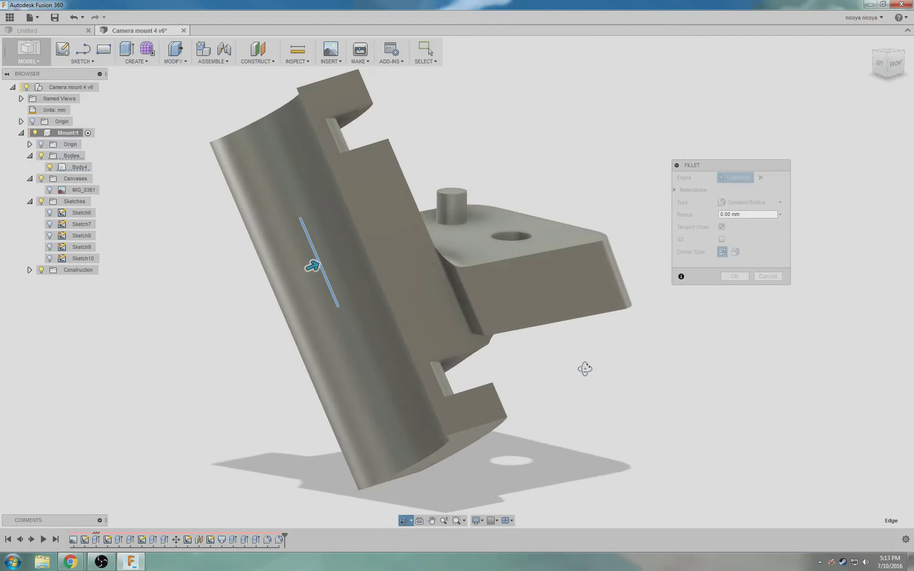
left_click(466, 293)
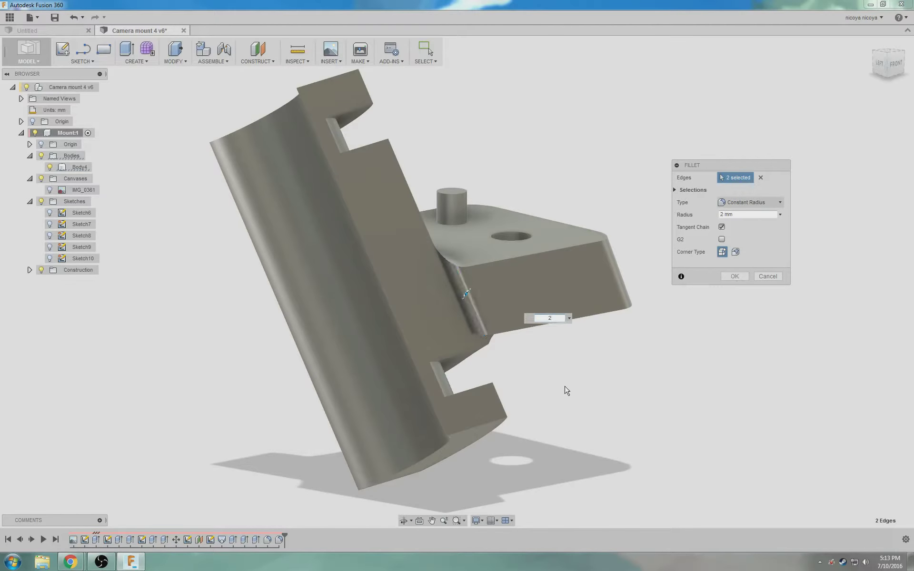
middle_click_drag(552, 380, 554, 283, "shift")
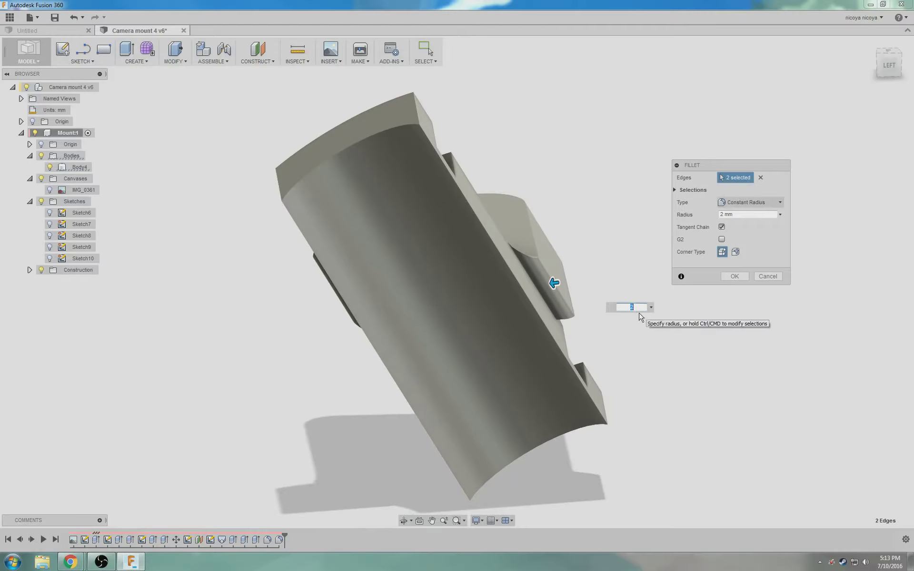
middle_click_drag(621, 343, 505, 348, "shift")
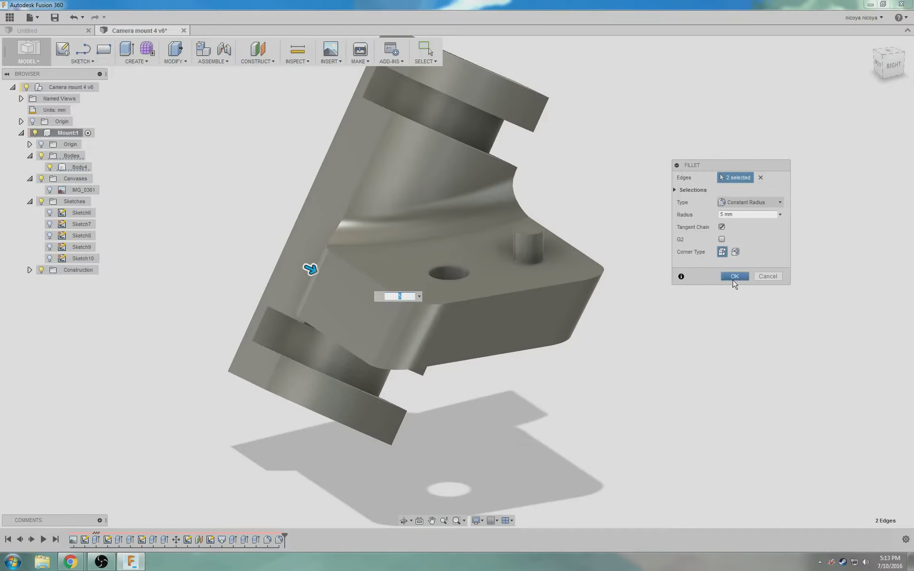
left_click(733, 276)
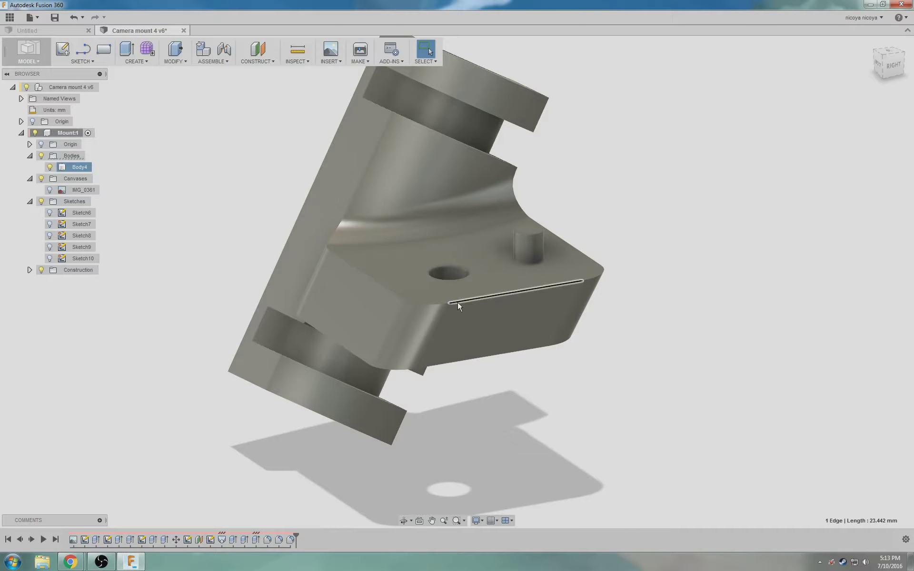
left_click(458, 302)
key("f")
left_click(480, 359)
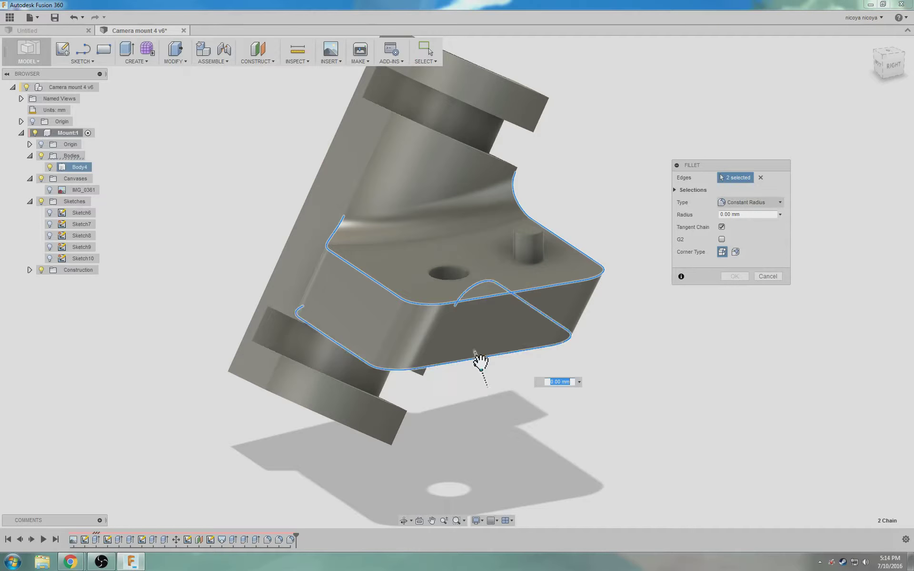
middle_click_drag(513, 427, 573, 387, "shift")
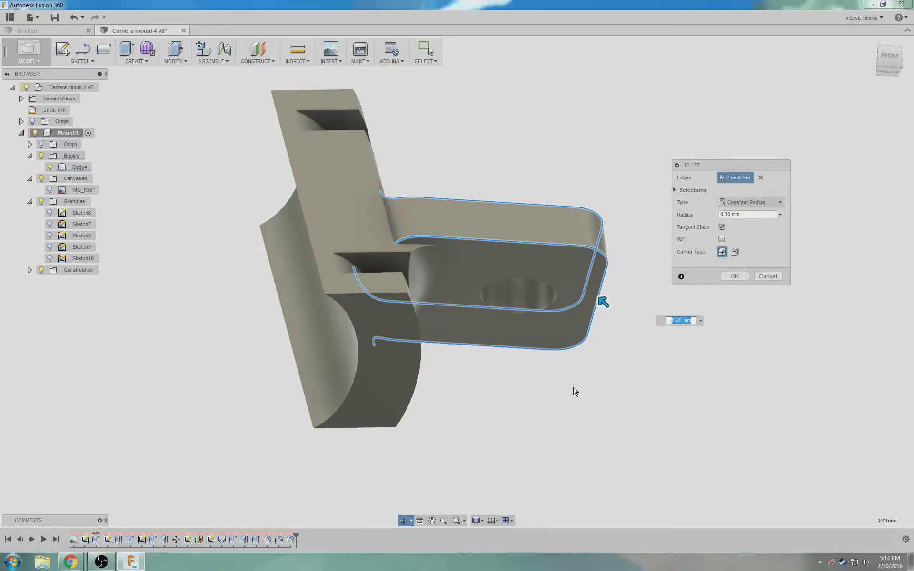
key("Escape")
Step: Try to fillet the short edge beneath the platform, next to the mount's lower slot, with a 3 mm radius
key("f")
left_click(410, 244)
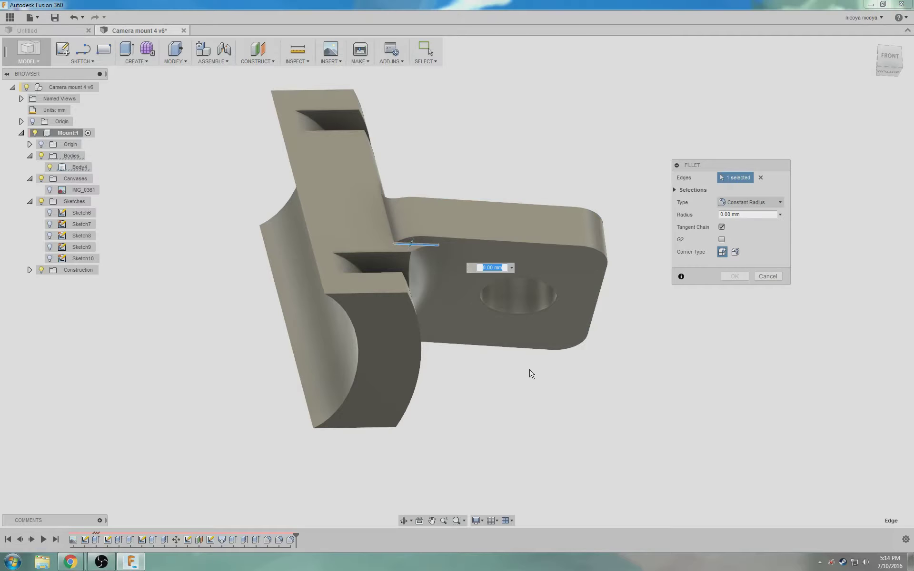
key("Return")
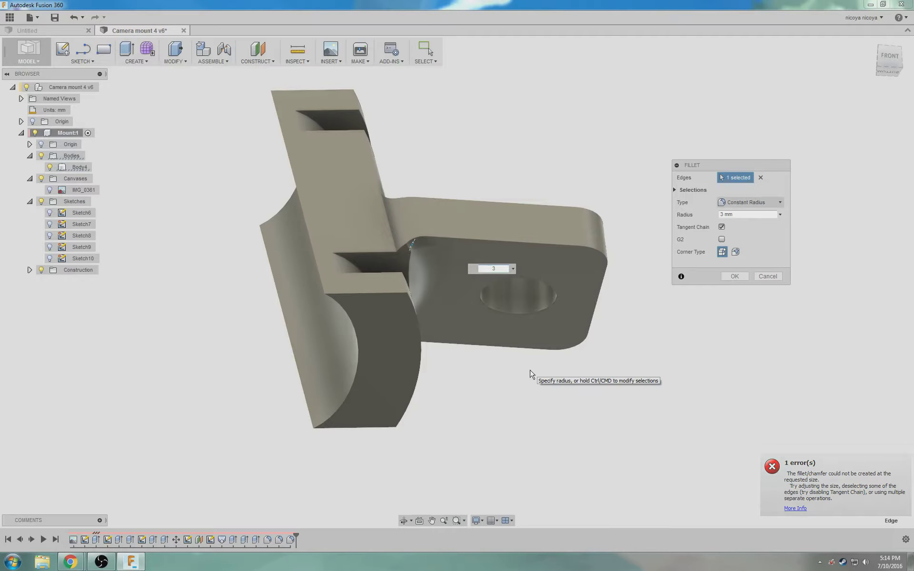
middle_click_drag(526, 370, 452, 379, "shift")
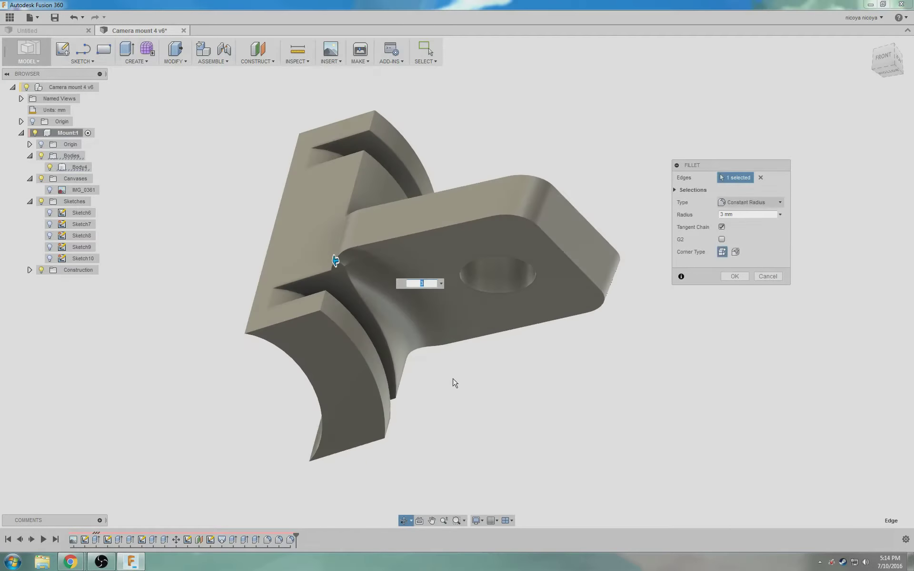
key("Escape")
Step: Try to fillet the edge chains around the platform's upper and lower faces with a 2 mm radius
left_click(554, 250)
key("f")
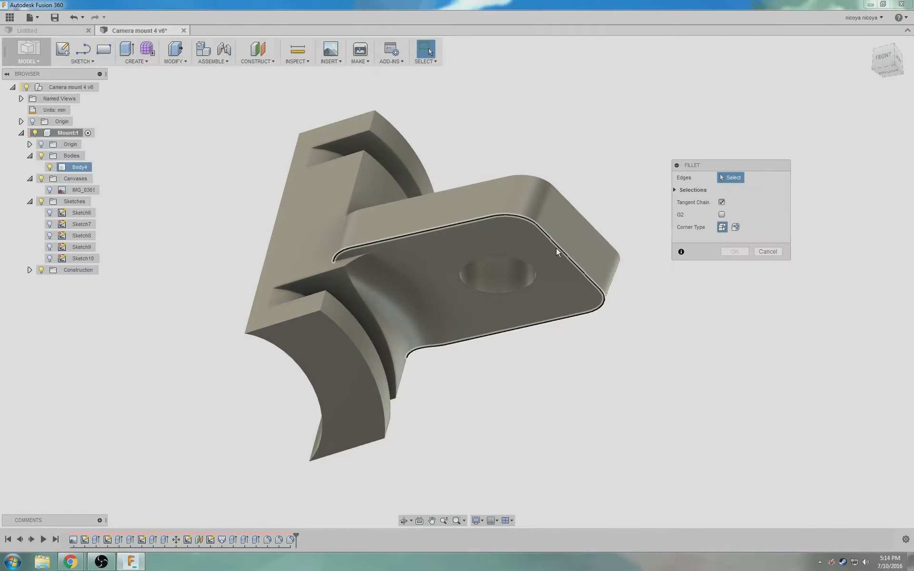
left_click(575, 210)
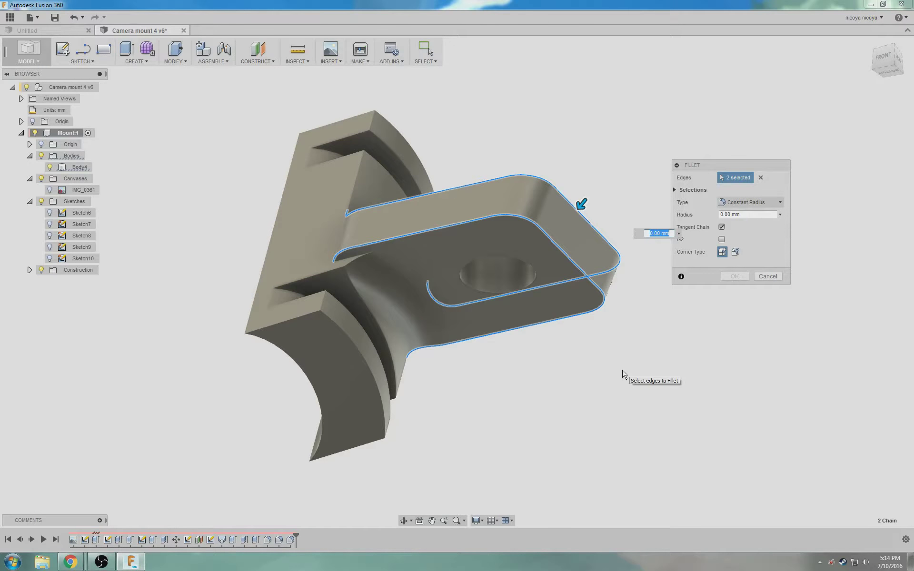
key("Return")
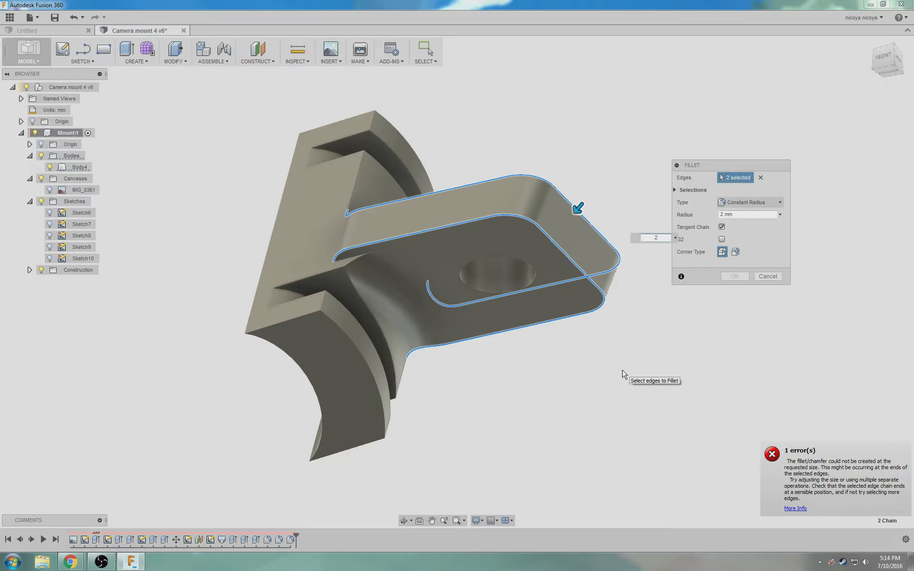
middle_click_drag(630, 371, 462, 395, "shift")
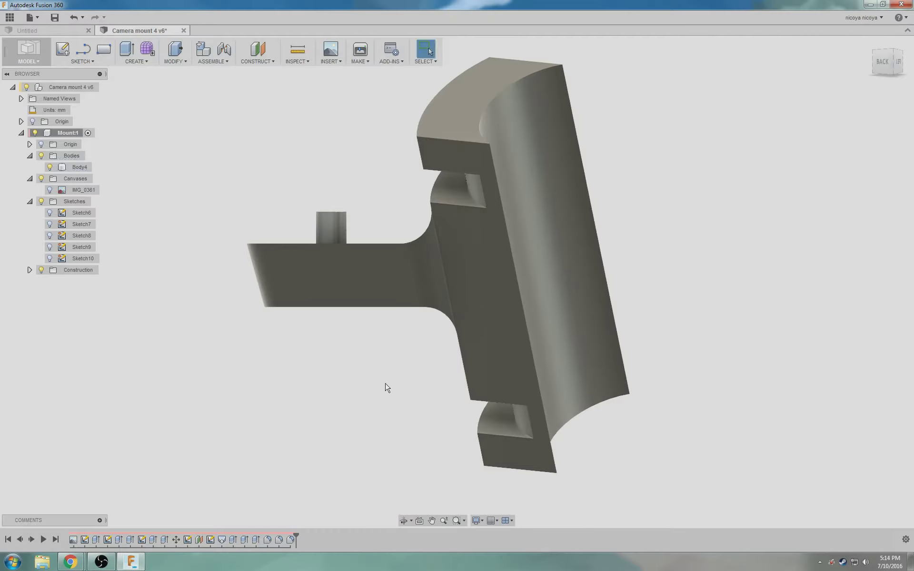
Step: Fillet the outer arc and two adjoining side edges on both end faces of the mount body with a 2 mm radius
middle_click_drag(387, 388, 522, 390, "shift")
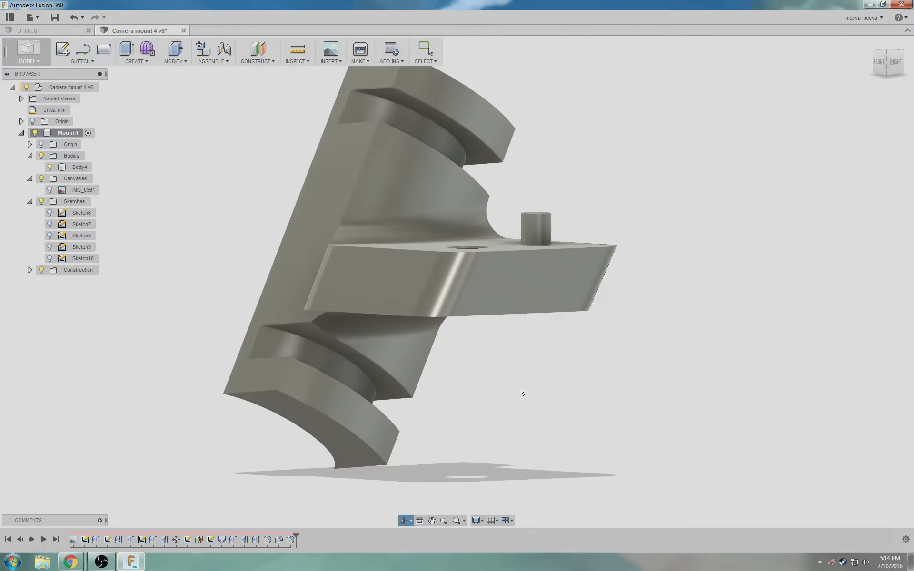
left_click(286, 393)
key("f")
left_click(268, 390)
middle_click_drag(446, 453, 416, 455, "shift")
left_click(415, 483)
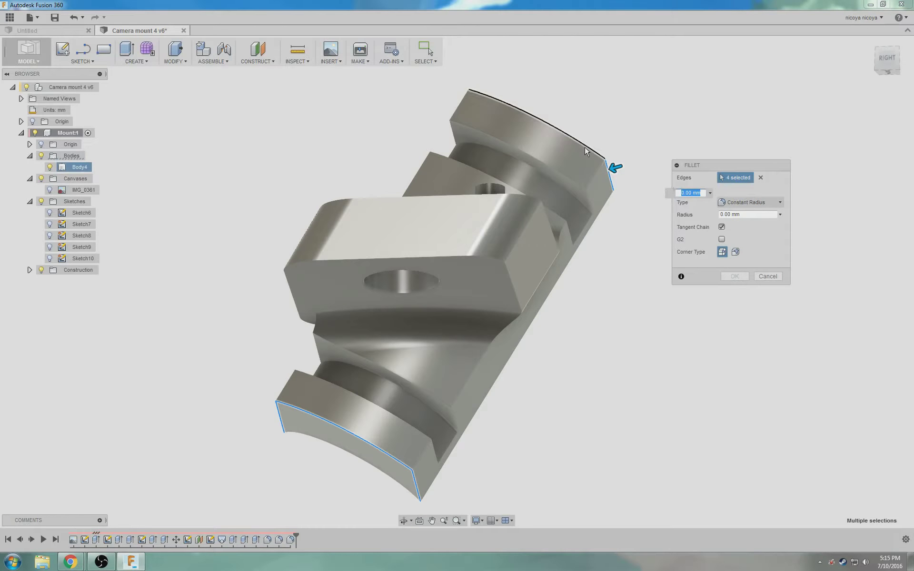
left_click(602, 168)
middle_click_drag(616, 287, 643, 332, "shift")
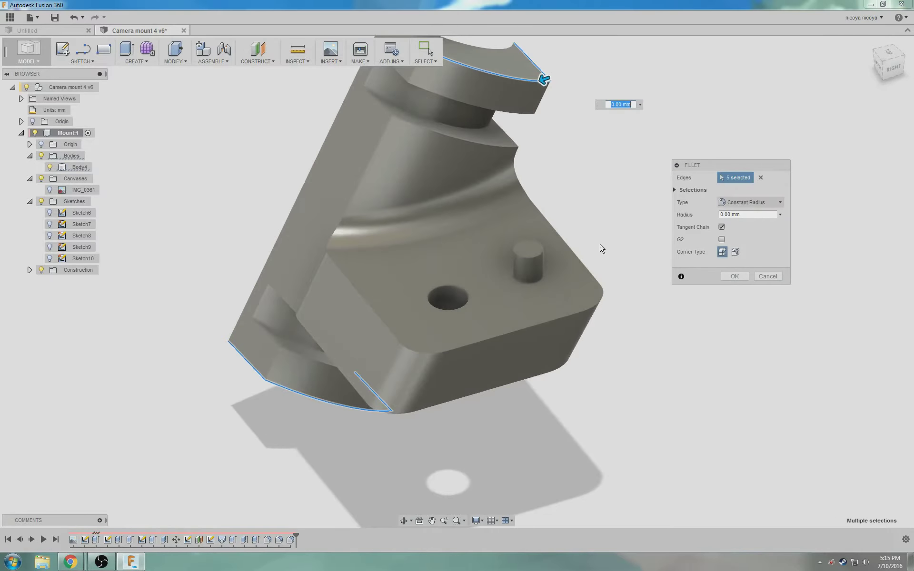
middle_click_drag(601, 246, 612, 337)
left_click(405, 117)
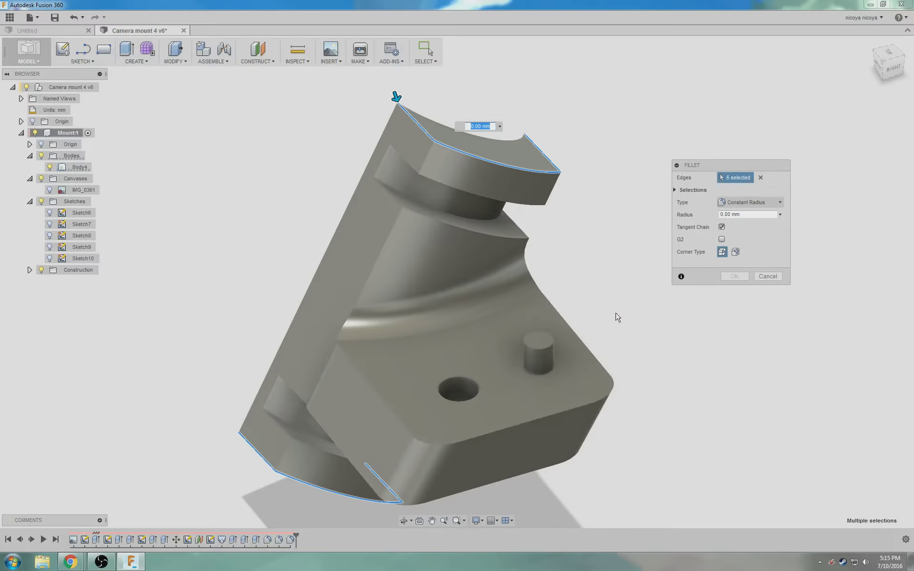
key("Return")
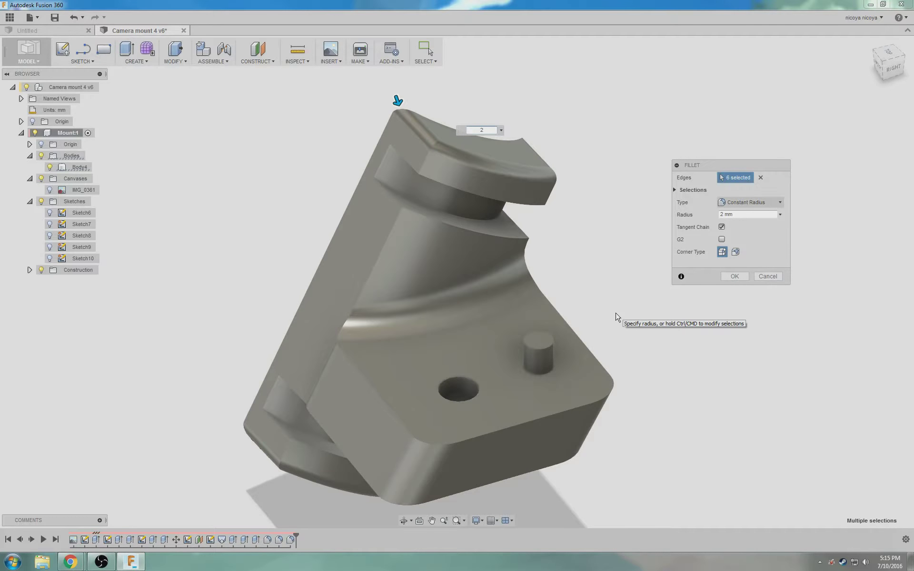
left_click(733, 277)
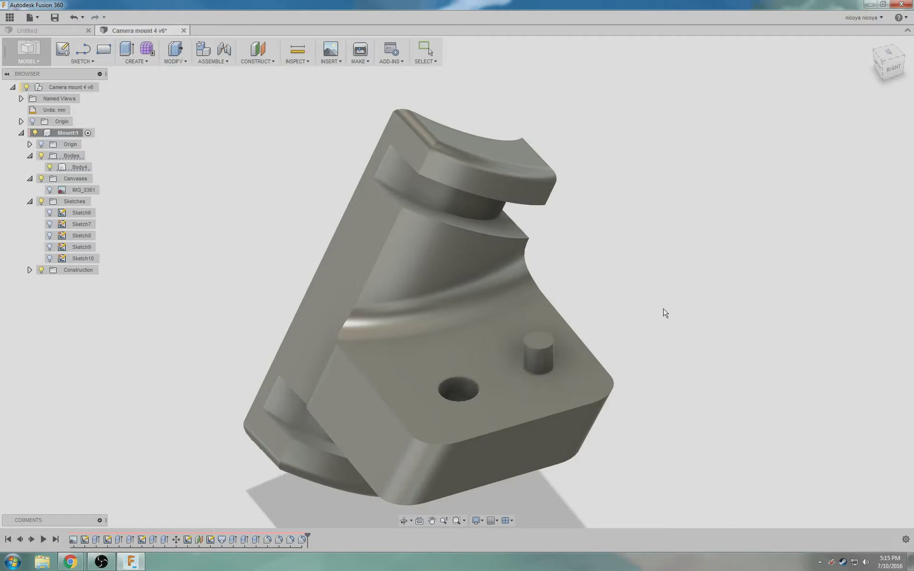
Step: Fillet the two remaining straight edges between the platform's side blends and the body's flat sides with a 5 mm radius
middle_click_drag(635, 309, 696, 298, "shift")
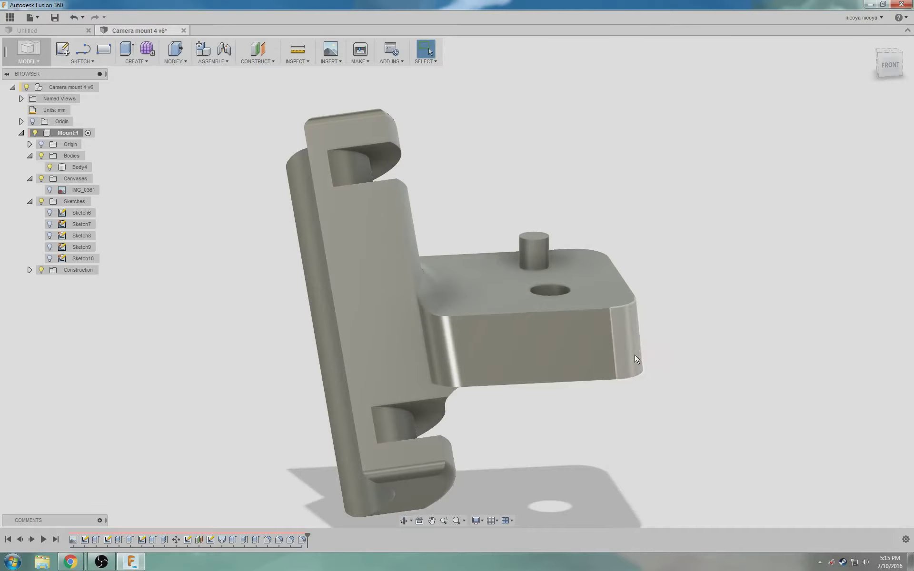
key("f")
left_click(424, 333)
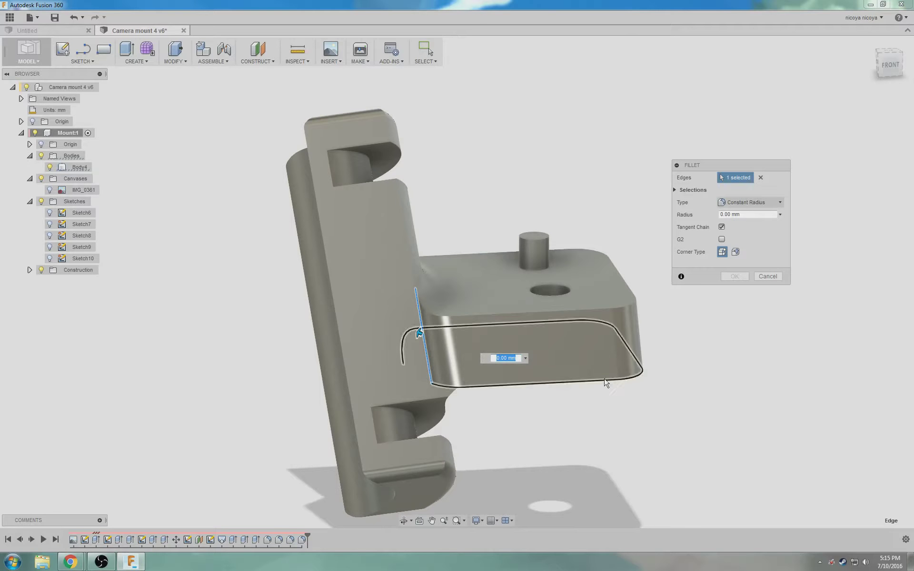
middle_click_drag(614, 380, 478, 336, "shift")
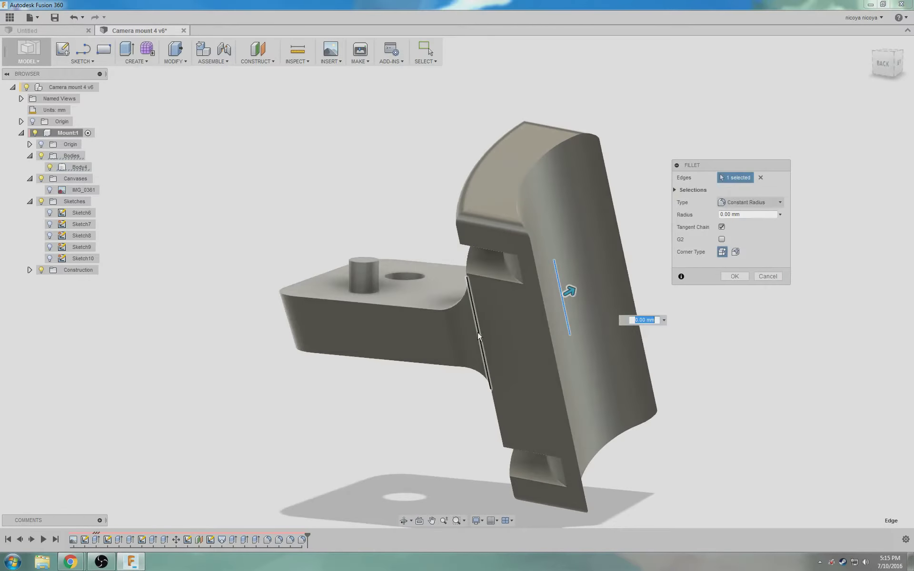
left_click(478, 333)
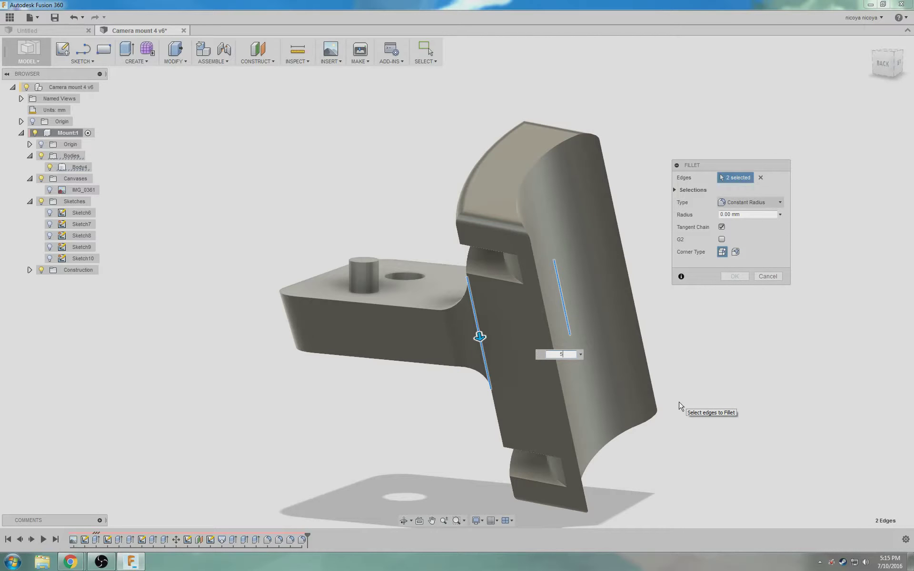
middle_click_drag(678, 391, 593, 369, "shift")
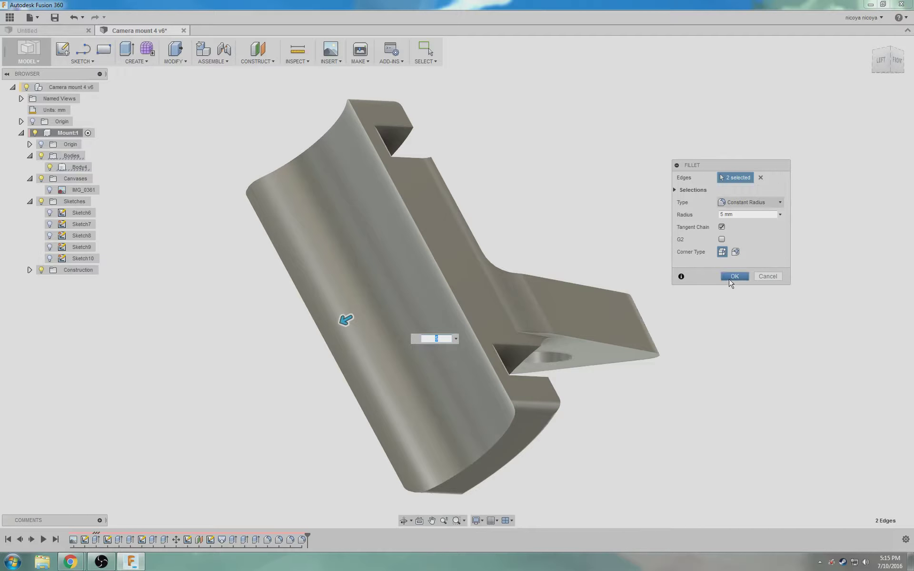
left_click(733, 277)
Step: Fillet the two tangent edge chains running around the platform's upper and lower faces and onto the body with a 2 mm radius
middle_click_drag(712, 433, 544, 427, "shift")
key("f")
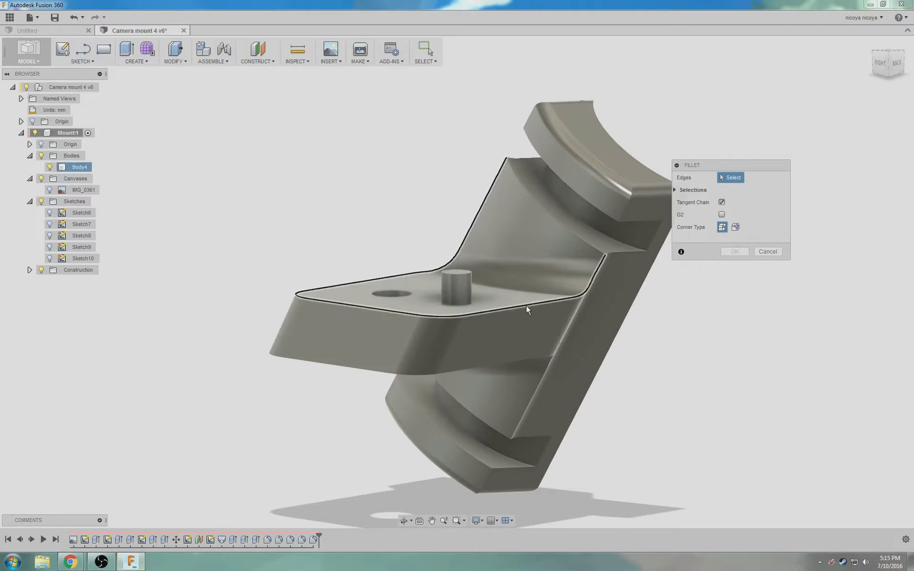
left_click(527, 305)
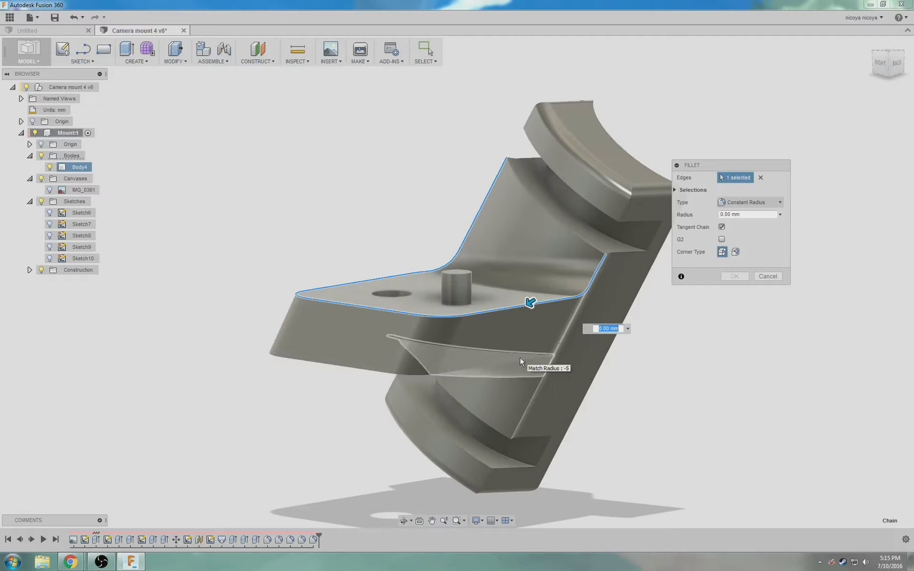
left_click(467, 372)
middle_click_drag(467, 375, 718, 379, "shift")
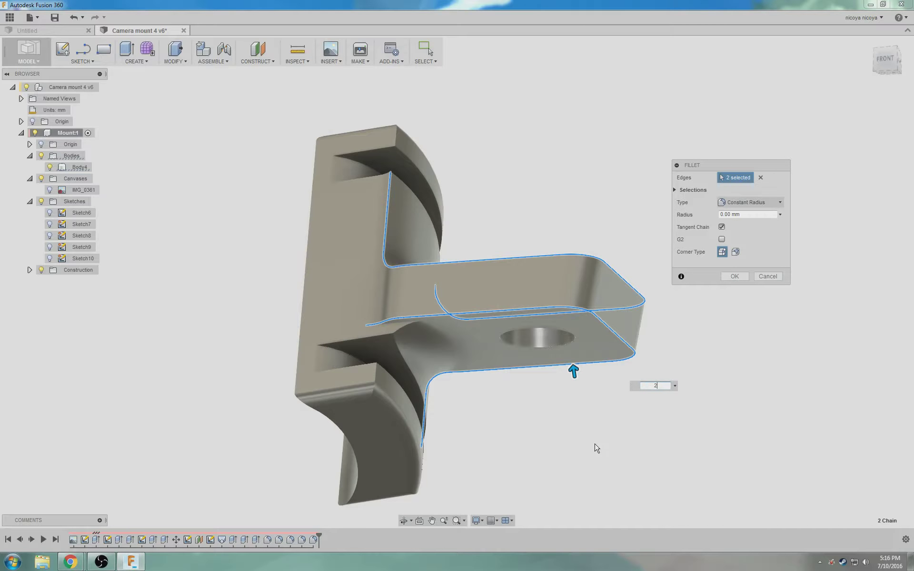
mouse_move(570, 431)
middle_mouse_down("shift")
mouse_move(436, 431)
mouse_move(556, 447)
mouse_move(585, 444)
mouse_move(583, 429)
middle_mouse_up("shift")
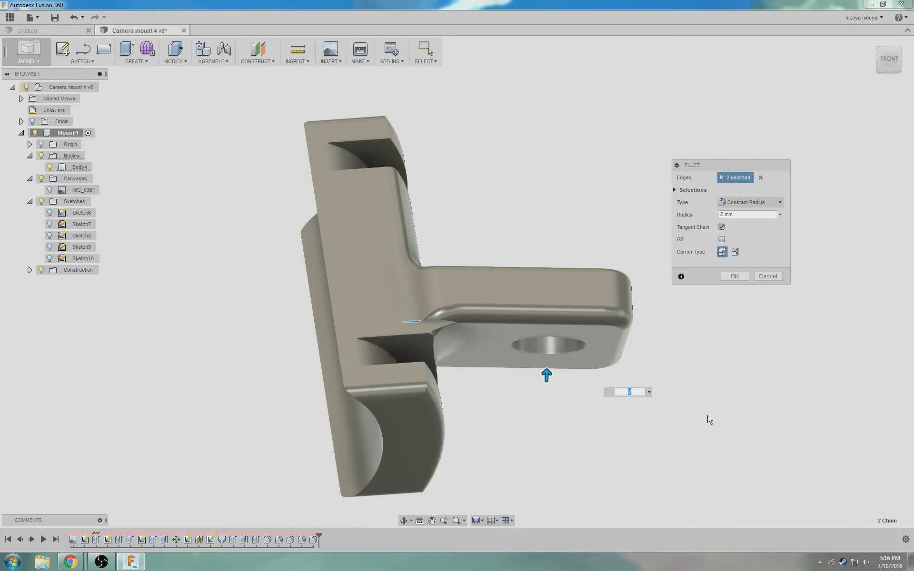
middle_click_drag(710, 419, 720, 402, "shift")
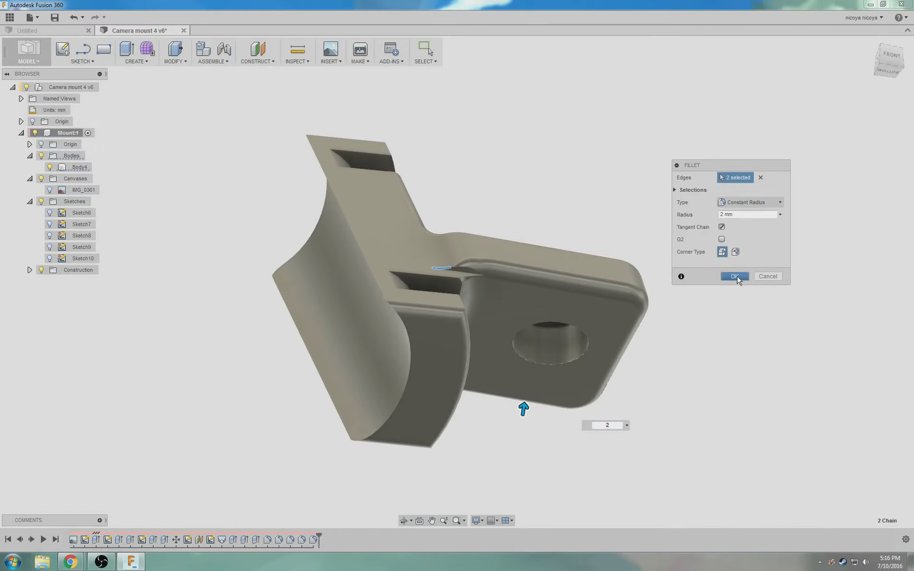
left_click(736, 276)
Step: Fillet the short edge where the platform's underside blend meets the body beside the lower slot with a 2 mm radius
left_click(461, 270)
key("f")
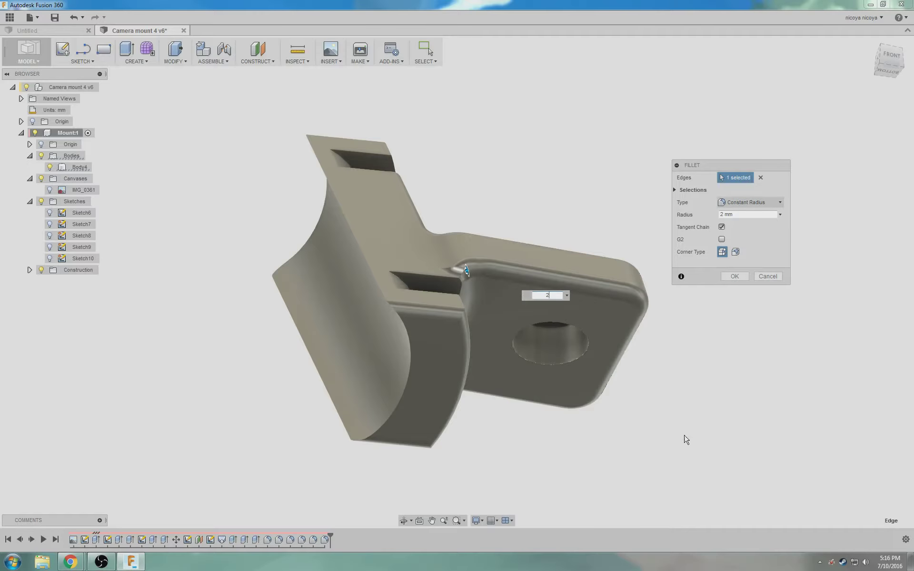
mouse_move(685, 435)
middle_mouse_down("shift")
mouse_move(673, 456)
mouse_move(677, 440)
middle_mouse_up("shift")
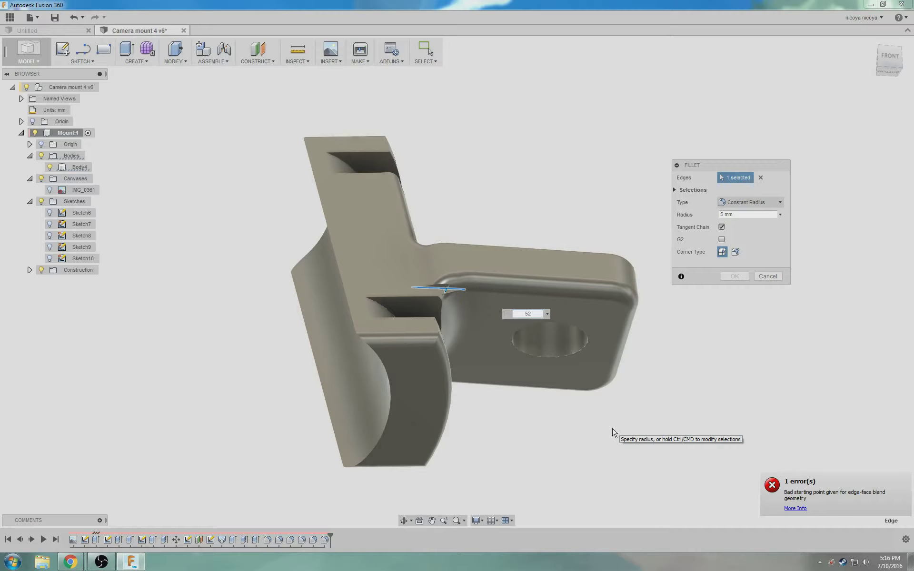
key("BackSpace")
key("BackSpace")
type("2")
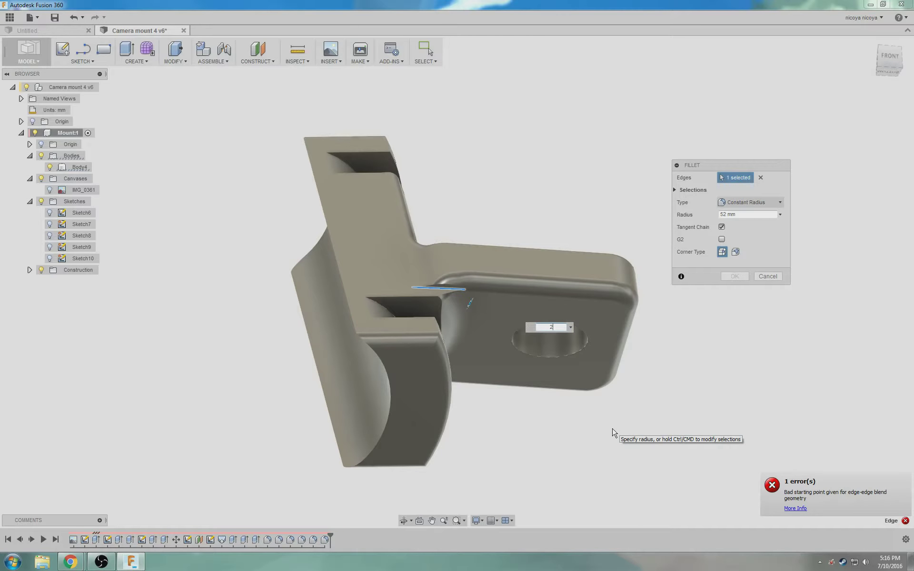
middle_click_drag(595, 412, 522, 396, "shift")
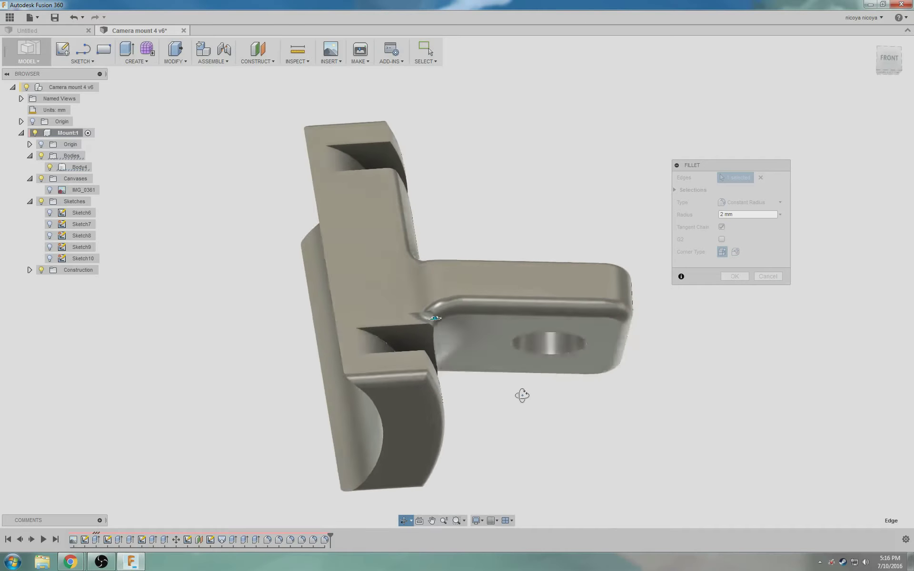
scroll(490, 378, "down", 1)
scroll(463, 363, "up", 5)
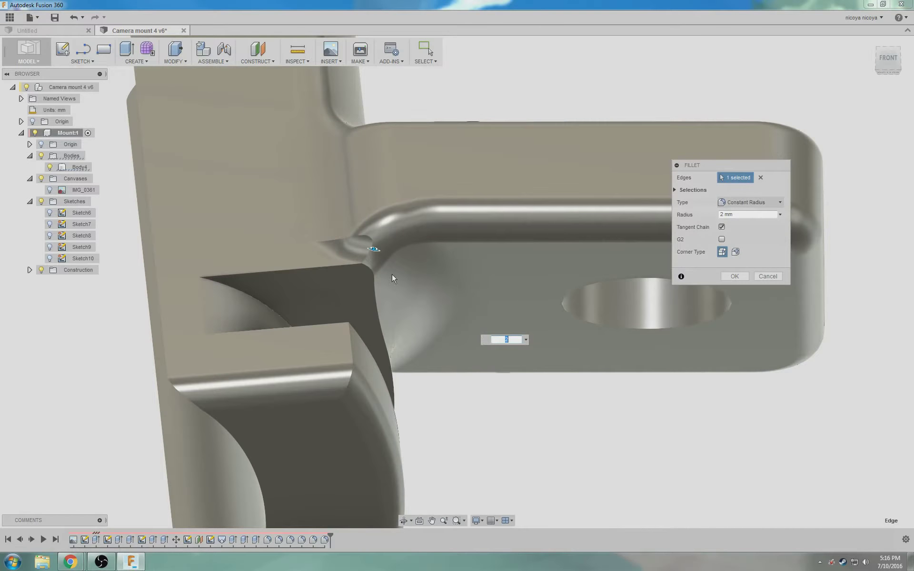
middle_click_drag(394, 278, 441, 355, "shift")
middle_click_drag(481, 330, 495, 355, "shift")
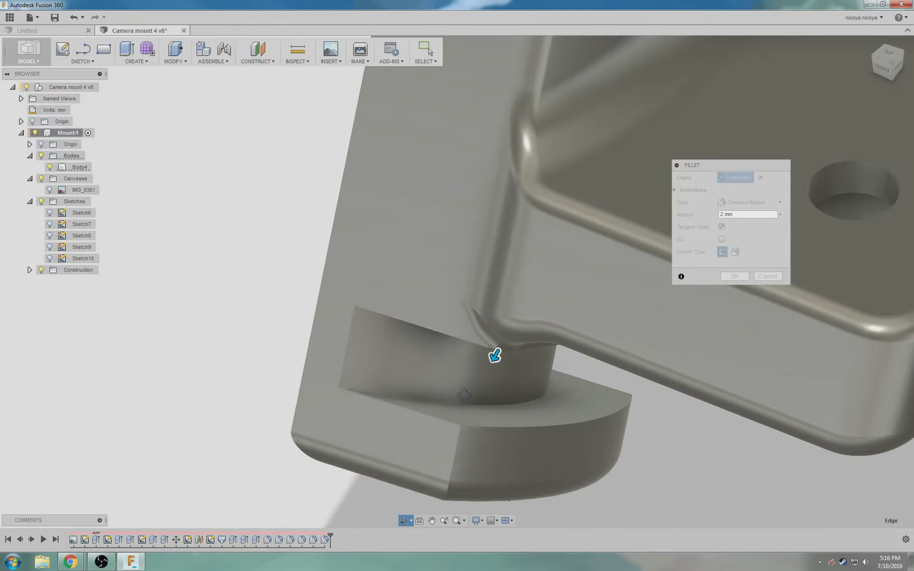
scroll(469, 398, "down", 6)
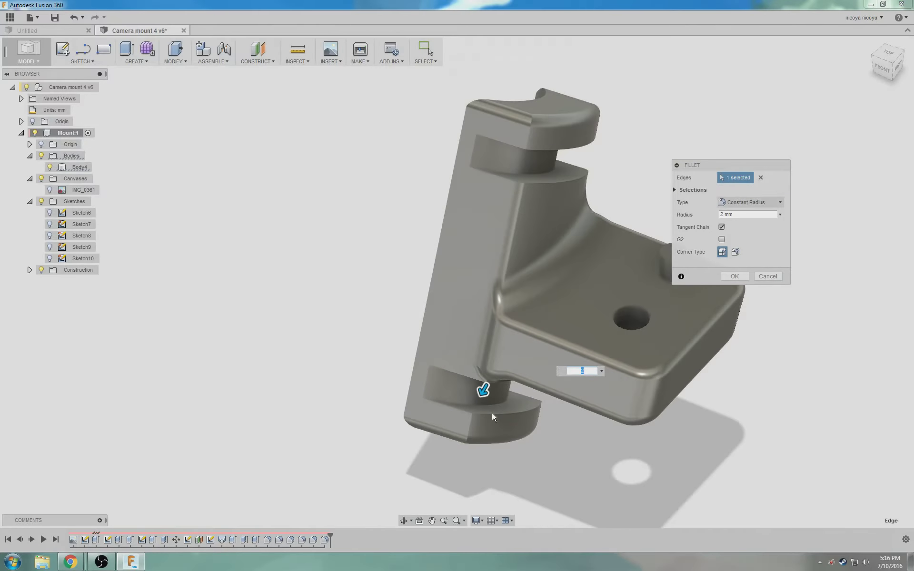
key("Return")
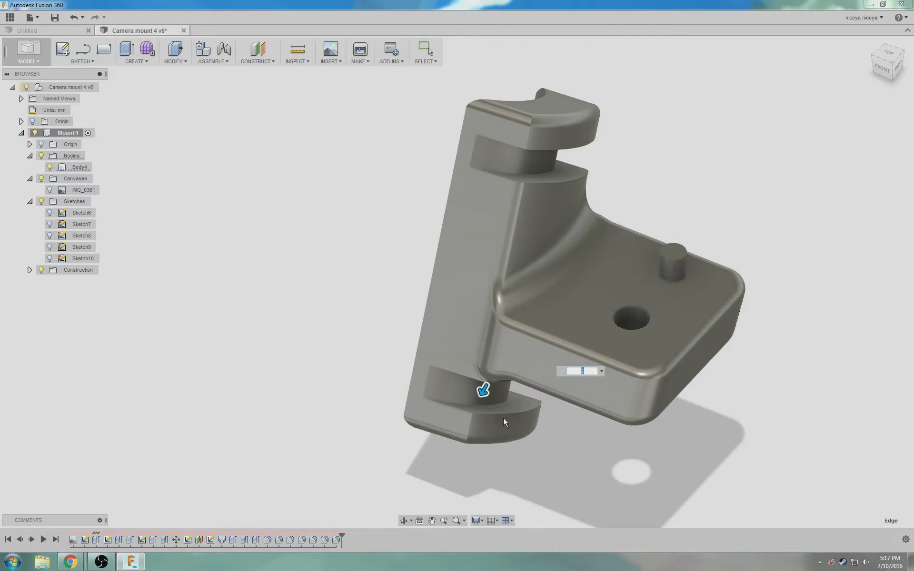
Step: Fillet the four side edge chains on the body's upper and lower end flanges with a 2 mm radius
key("f")
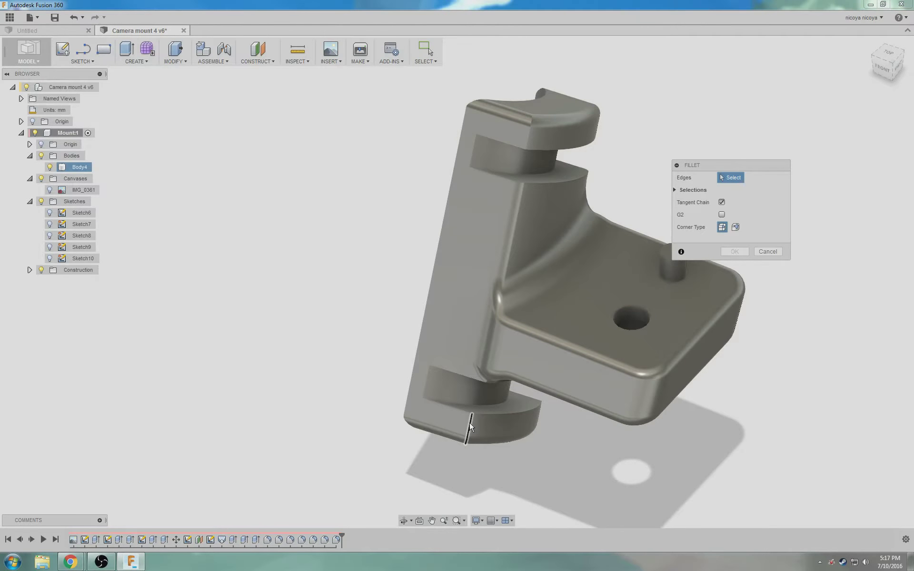
left_click(469, 422)
middle_click_drag(580, 441, 560, 442, "shift")
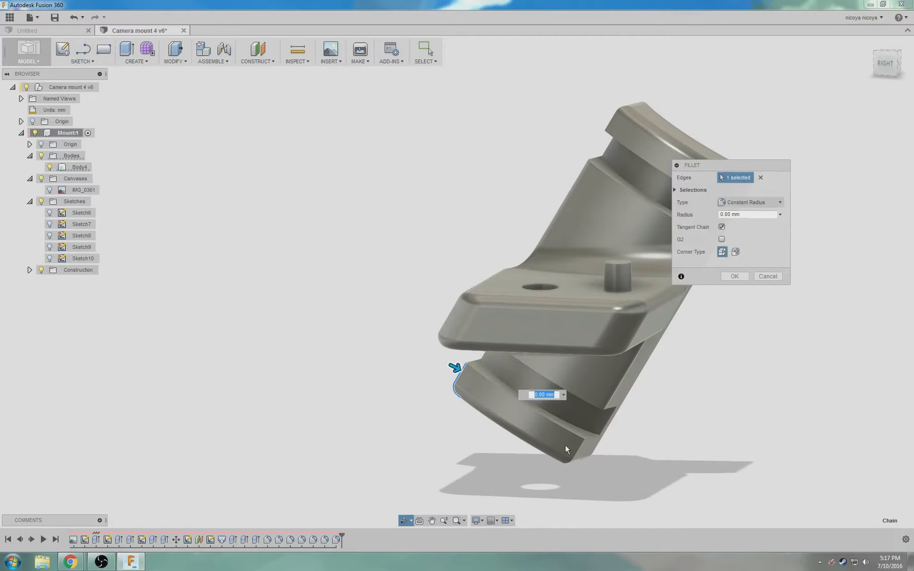
left_click(579, 448)
left_click(612, 115)
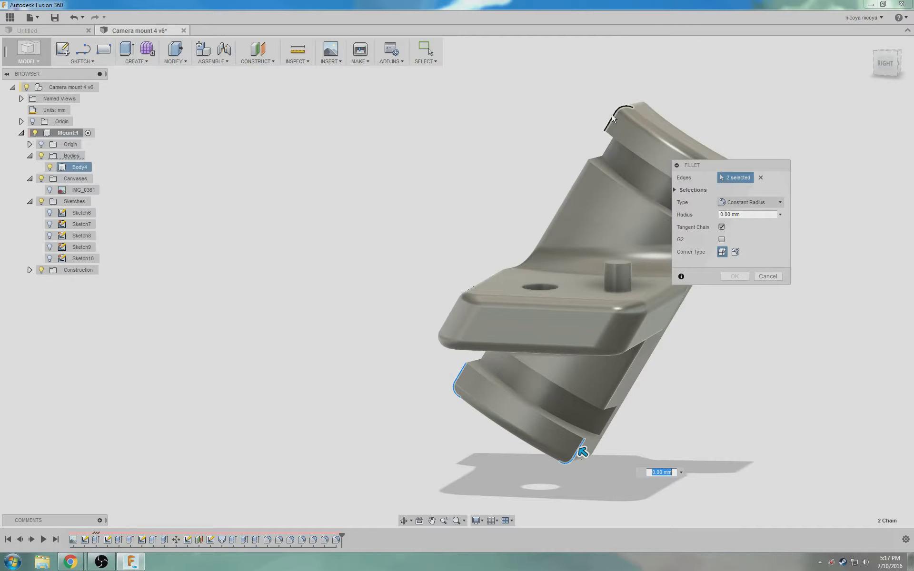
middle_click_drag(642, 275, 480, 277)
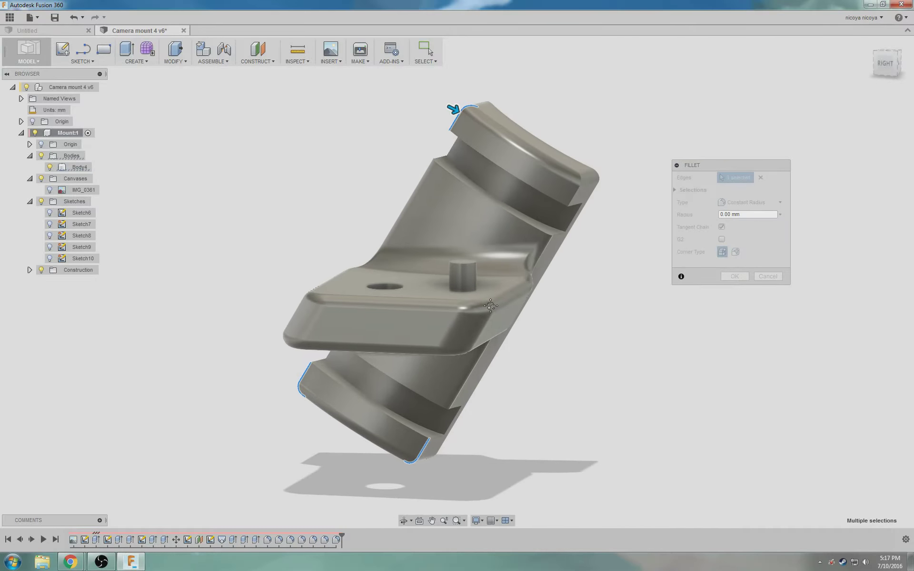
left_click(570, 191)
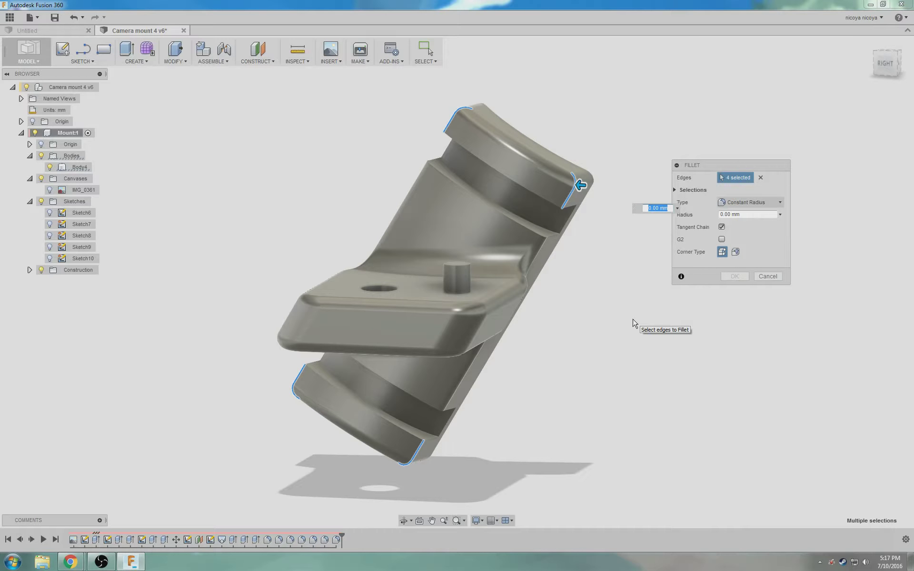
type("2")
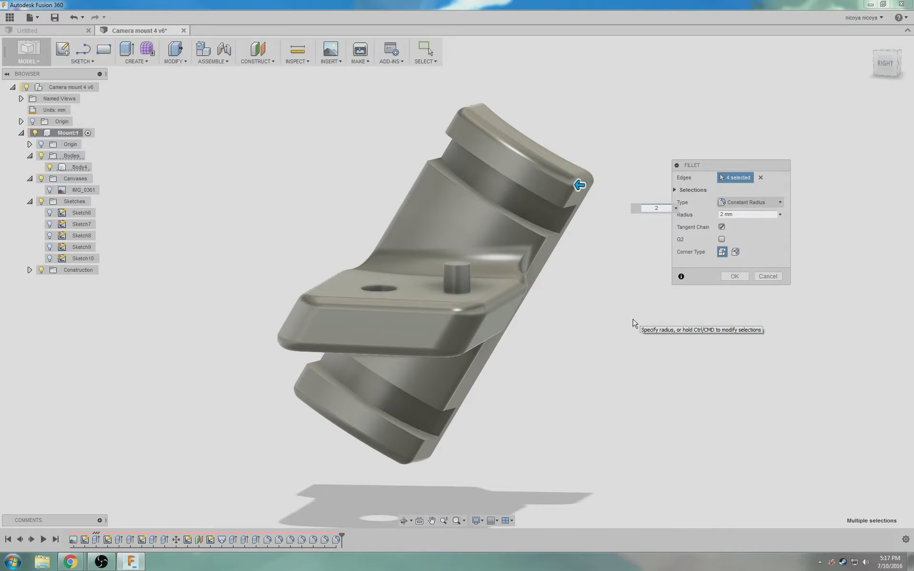
key("Return")
Step: Examine the filleted mount from several angles, including its long back edge and slots
middle_click_drag(661, 321, 465, 407, "shift")
middle_click_drag(619, 326, 644, 333, "shift")
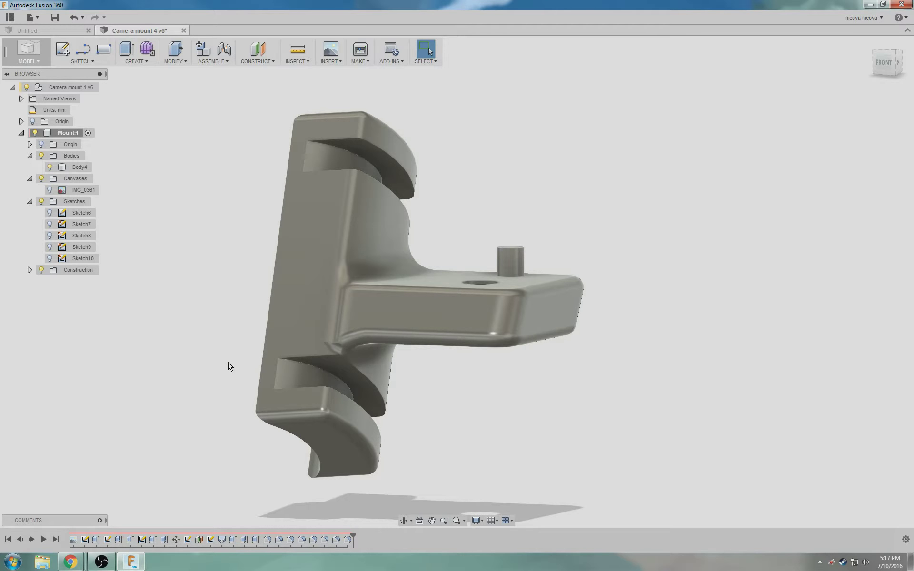
left_click(258, 403)
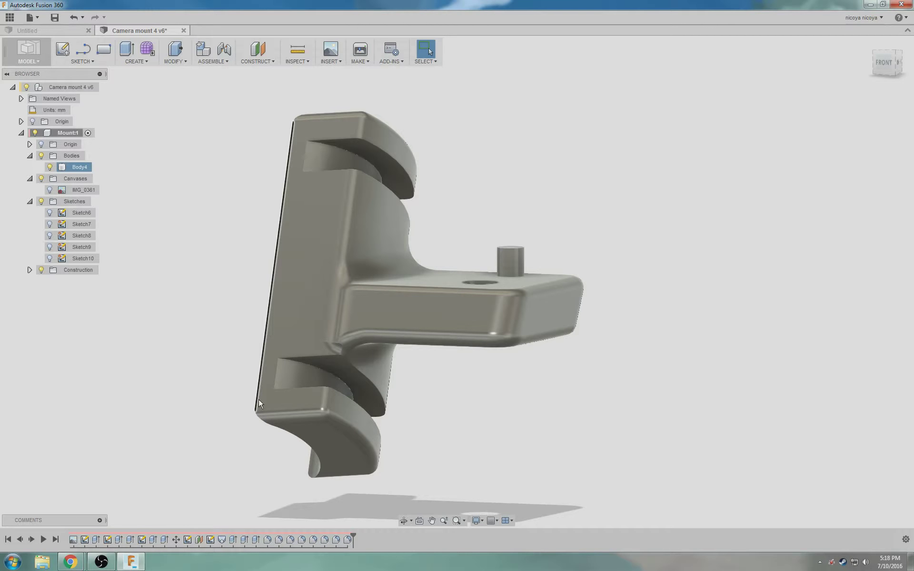
scroll(258, 399, "up", 2)
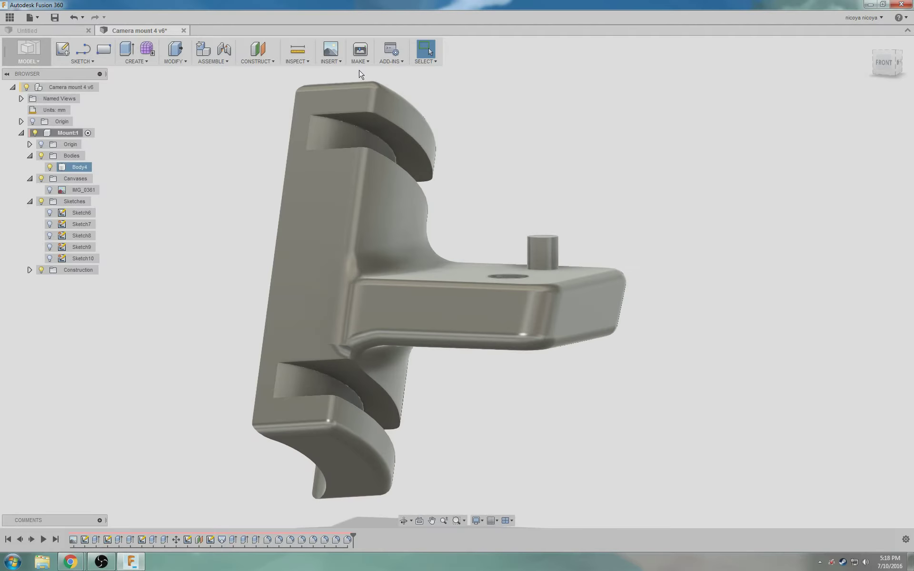
scroll(314, 241, "up", 3)
scroll(314, 242, "down", 4)
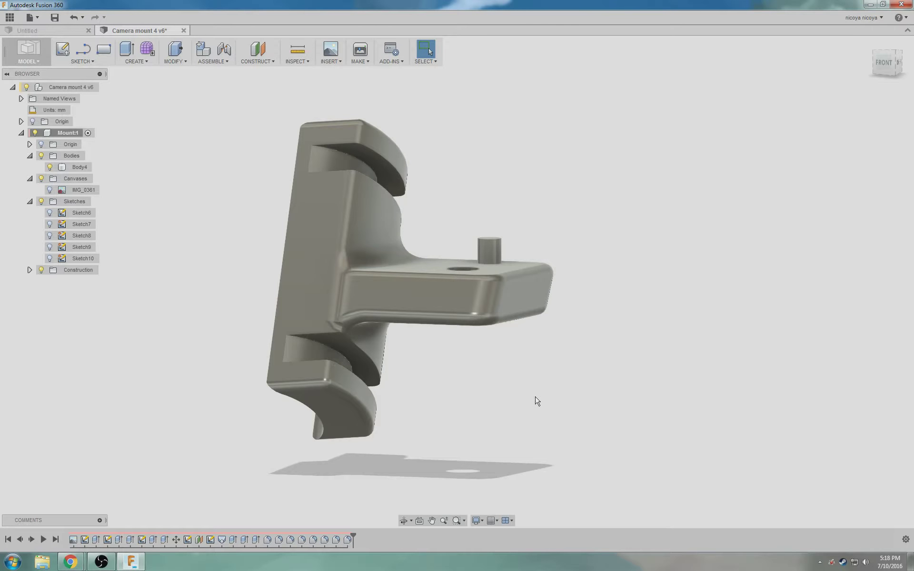
middle_click_drag(537, 402, 510, 420)
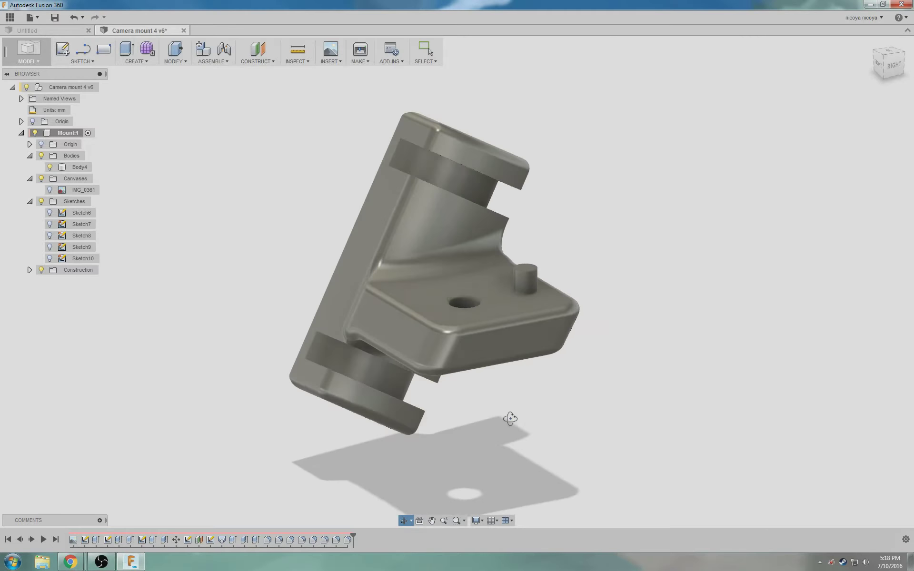
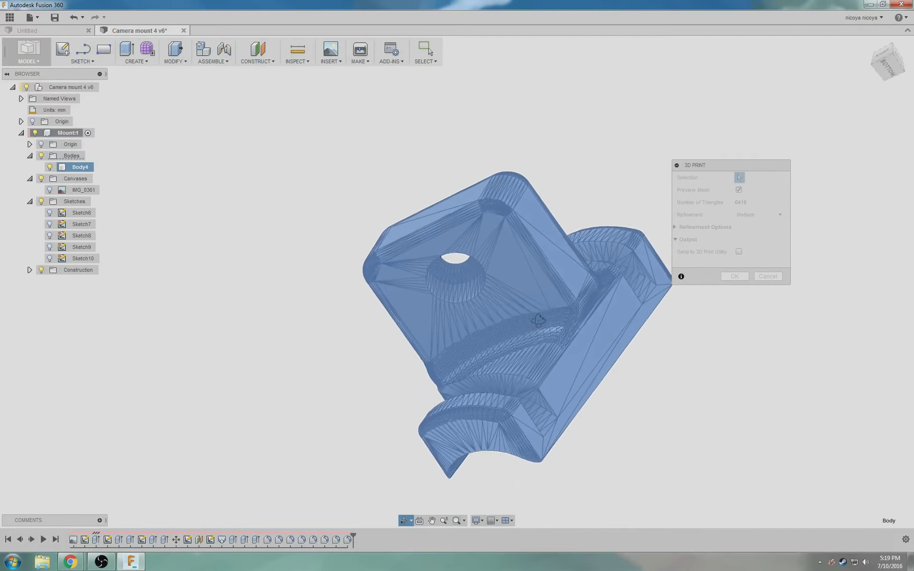
Step: Export the mount body for 3D printing with medium refinement and save it as Body4.stl in the Headlight mount folder
key("Escape")
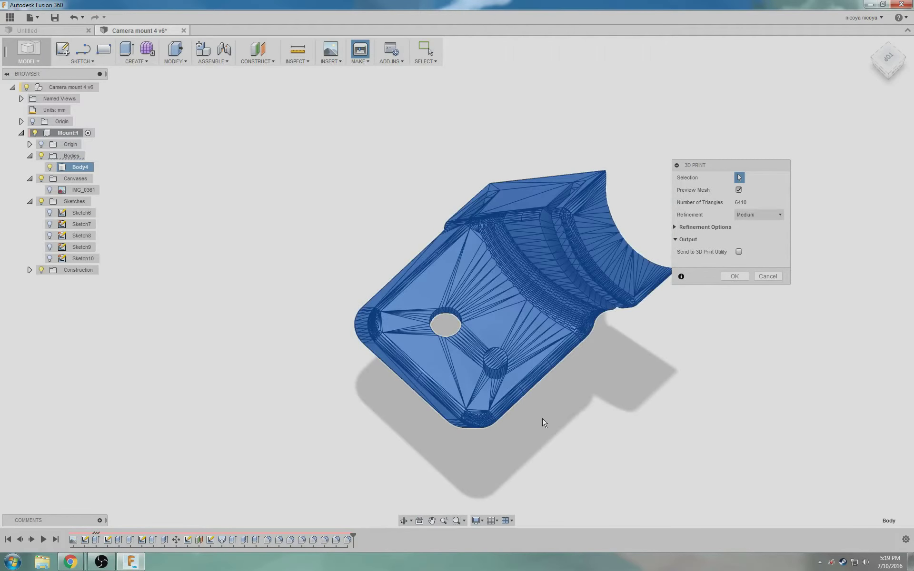
middle_click_drag(511, 422, 743, 376, "shift")
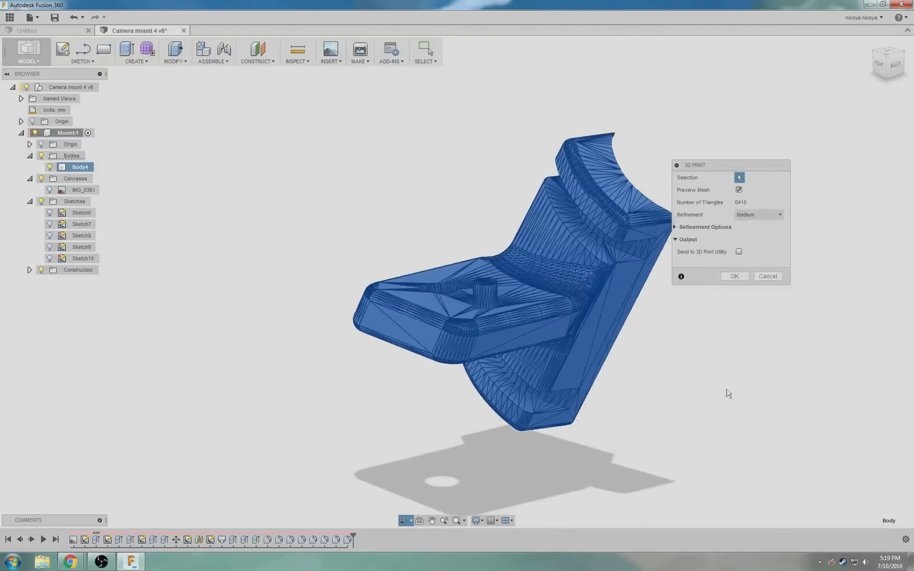
left_click(734, 276)
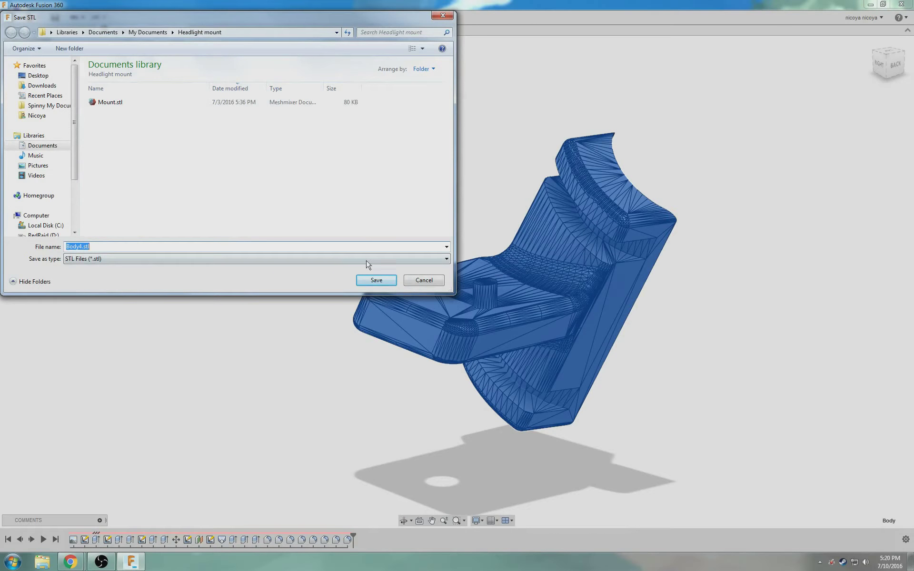
left_click(377, 284)
Step: Switch to Cura 2.1.2 and load the exported Body4 STL model onto the build plate
left_click(13, 562)
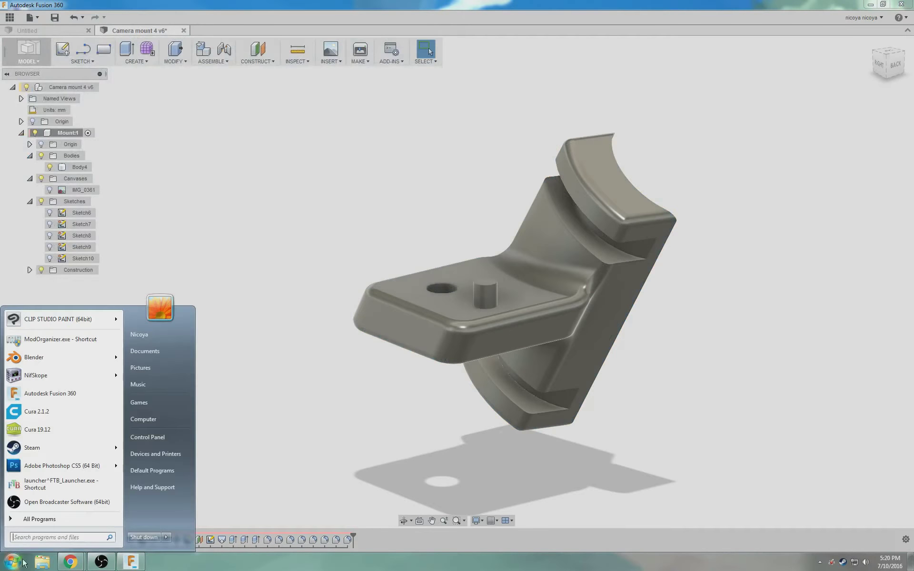
left_click(50, 413)
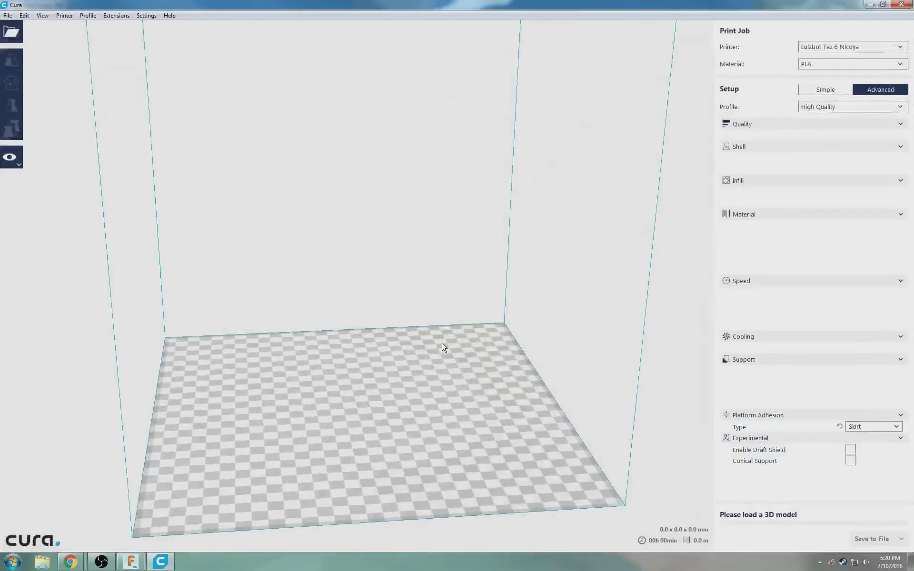
left_click(12, 32)
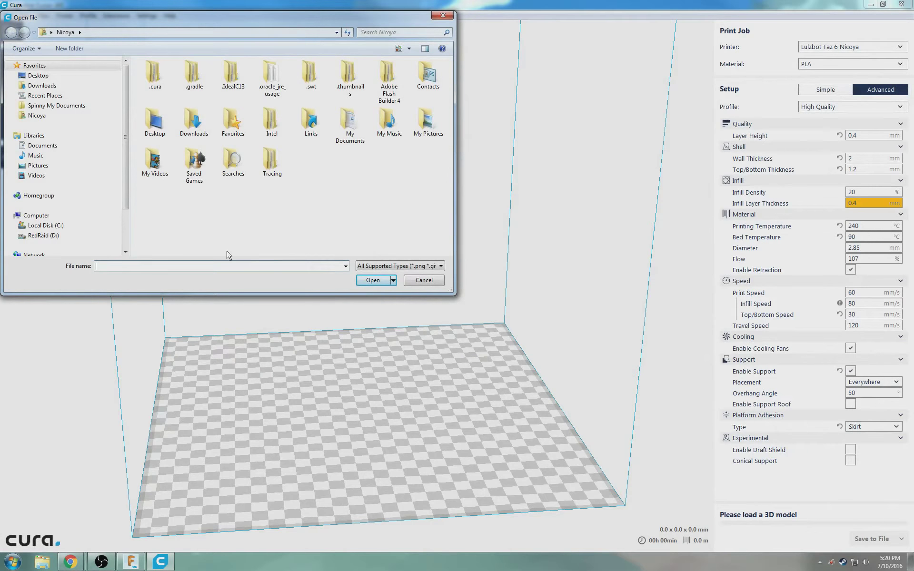
left_click_drag(115, 24, 913, 190)
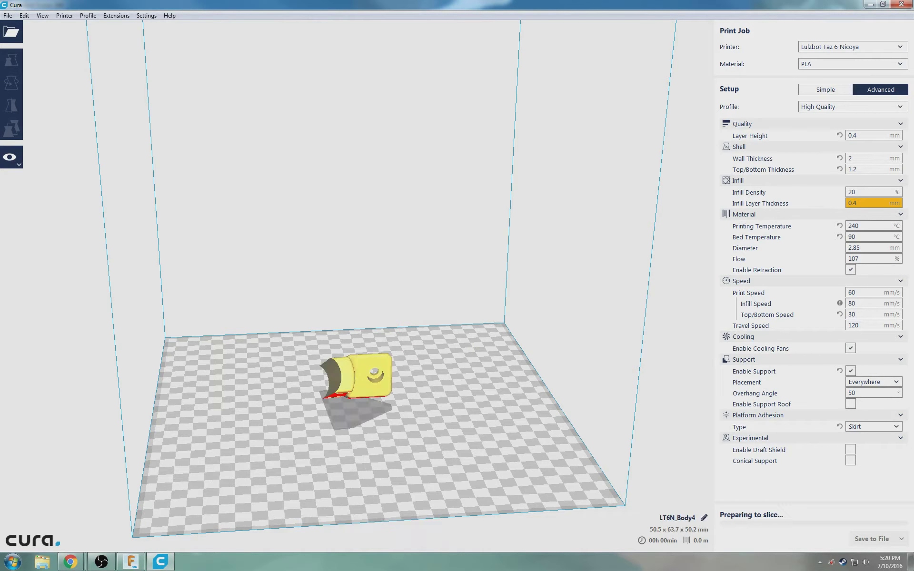
Step: Rotate the mount about the red axis until its long body lies parallel to the build plate
mouse_move(432, 400)
middle_mouse_down()
mouse_move(403, 429)
mouse_move(420, 408)
mouse_move(405, 402)
mouse_move(418, 391)
middle_mouse_up()
right_click_drag(350, 402, 367, 341)
left_click(367, 341)
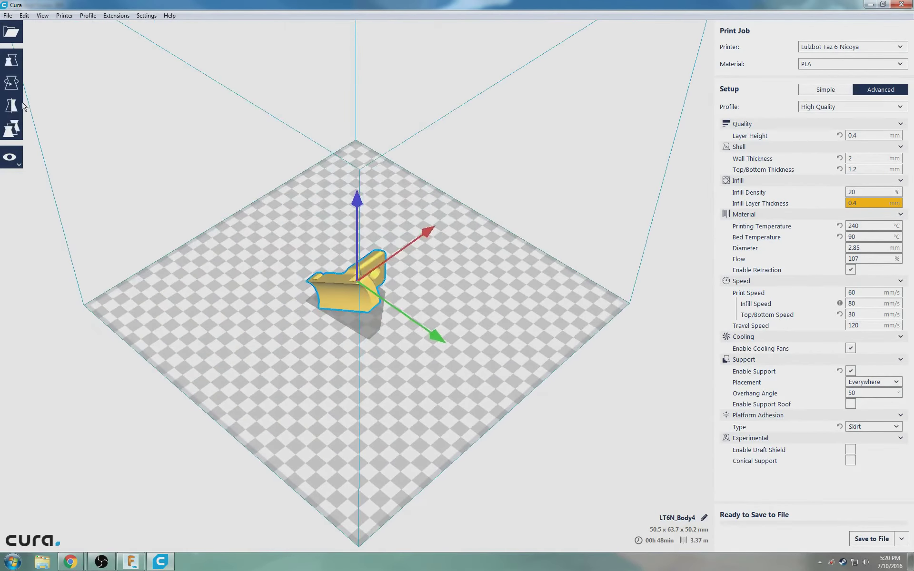
left_click(11, 83)
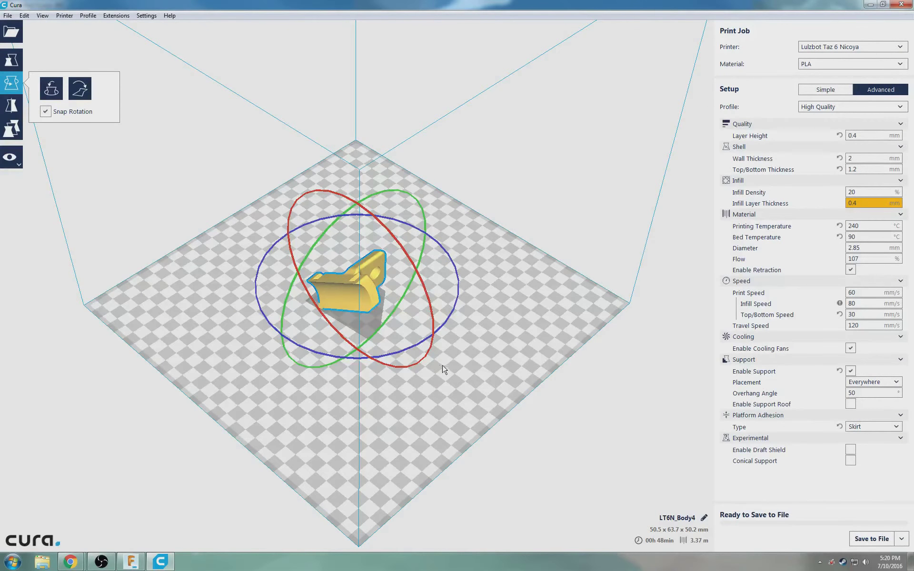
right_click_drag(441, 369, 555, 325)
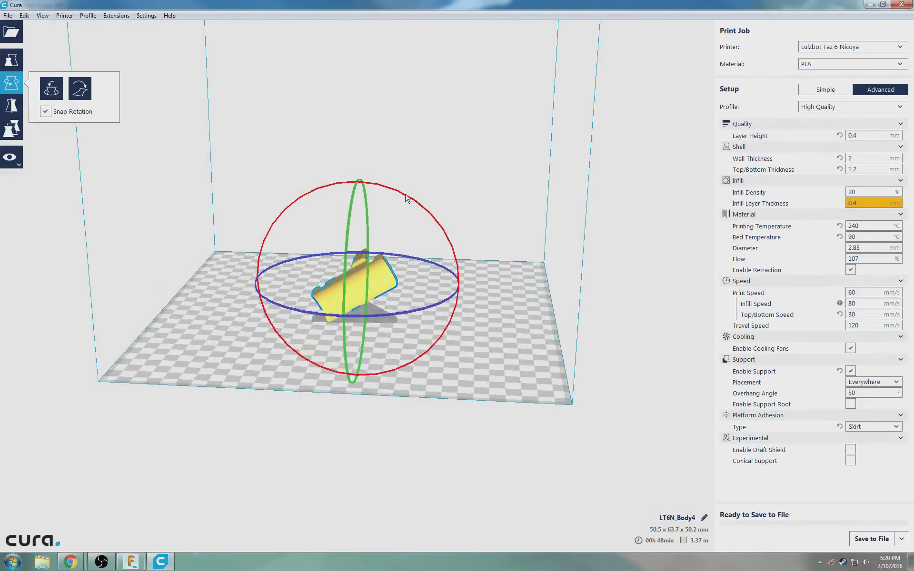
left_click_drag(408, 198, 456, 243)
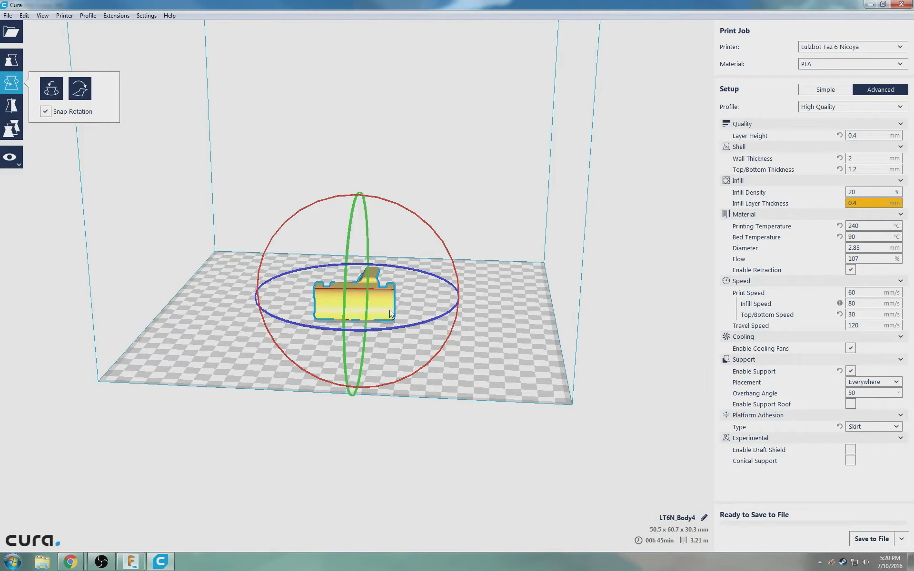
Step: Show the sliced mount in layer view, lower the displayed layer to 3 and deselect the model to examine its supports
left_click(10, 157)
left_click(23, 195)
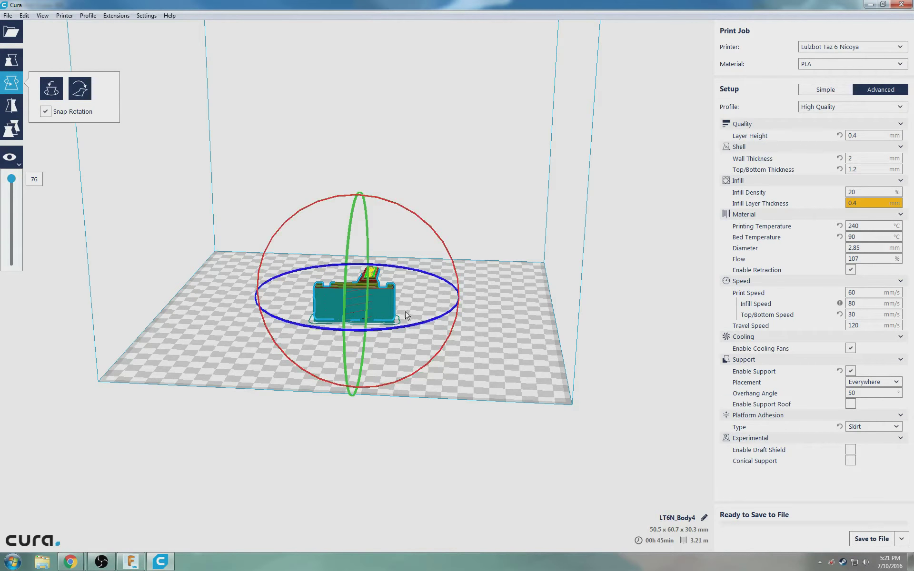
scroll(393, 321, "up", 5)
scroll(393, 327, "up", 3)
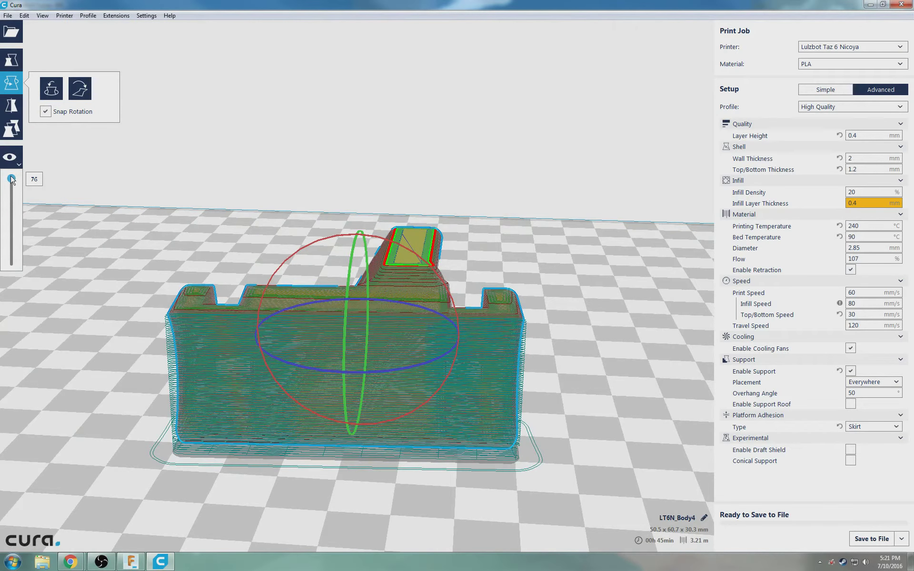
left_click_drag(11, 179, 19, 263)
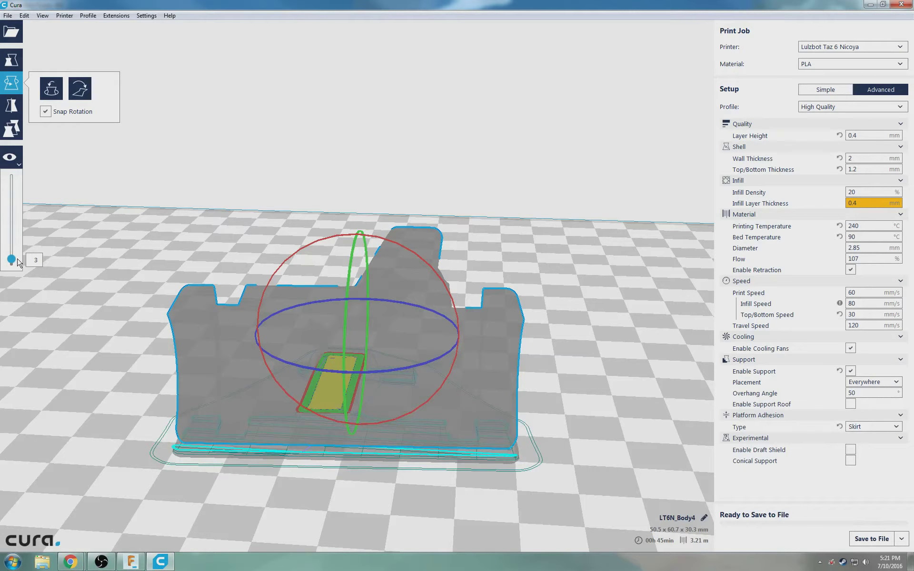
left_click(36, 136)
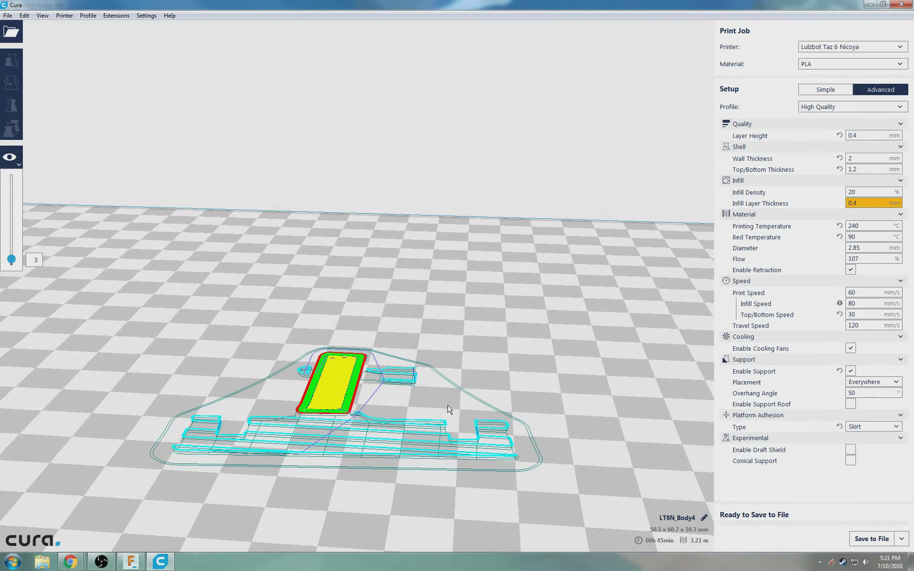
Step: Raise the displayed layer to 23 and lower it to 6 to examine how the mount's first layers and supports build up
middle_click_drag(429, 422, 431, 339)
right_click_drag(431, 339, 111, 371)
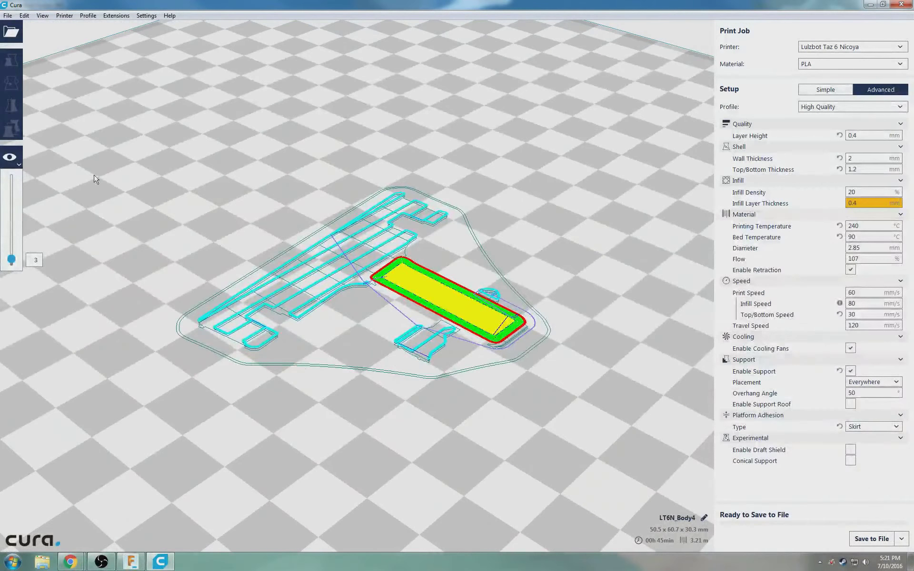
right_click_drag(367, 316, 346, 330)
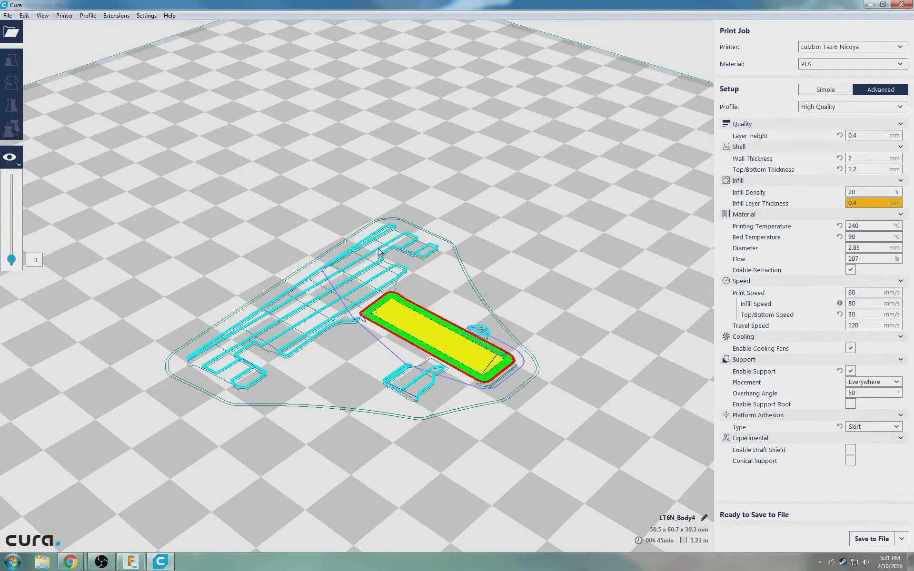
left_click_drag(12, 260, 12, 237)
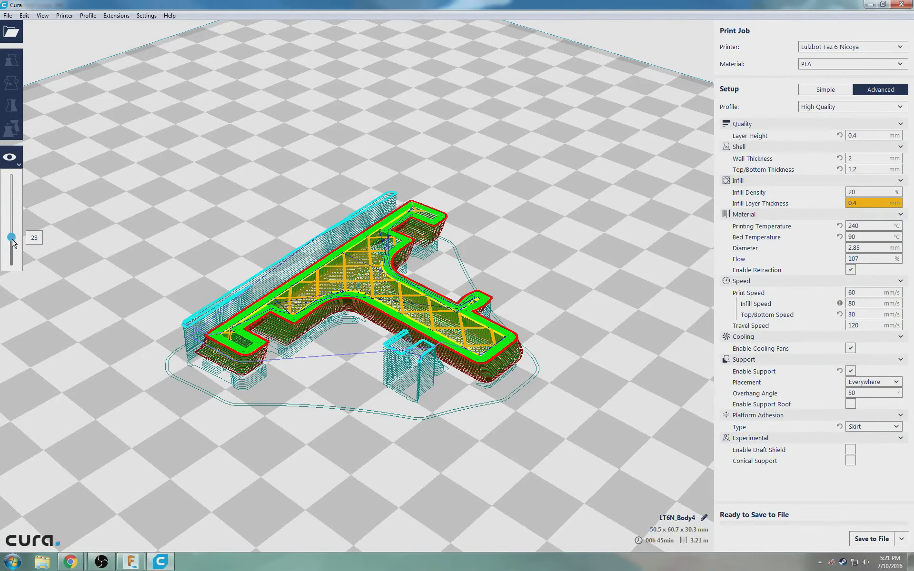
left_click_drag(11, 237, 13, 257)
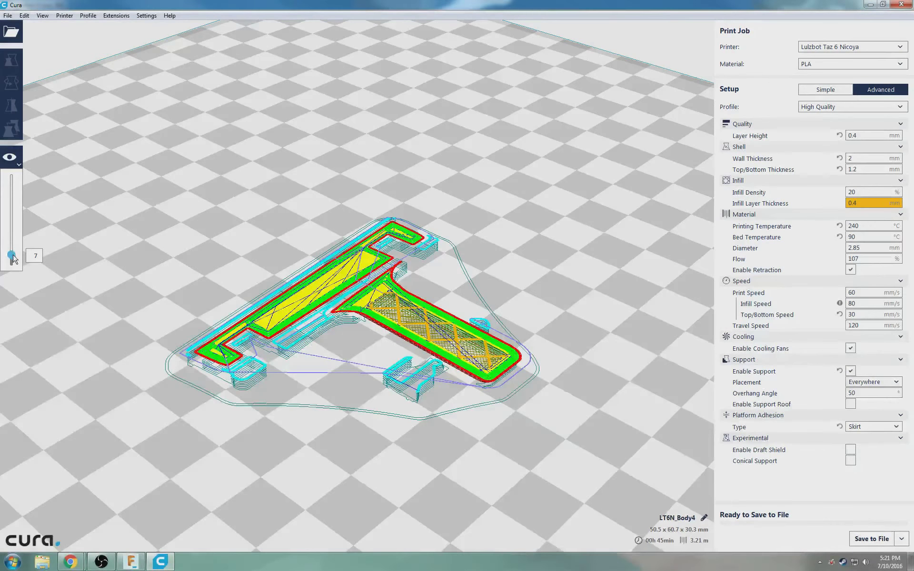
left_click_drag(13, 259, 14, 258)
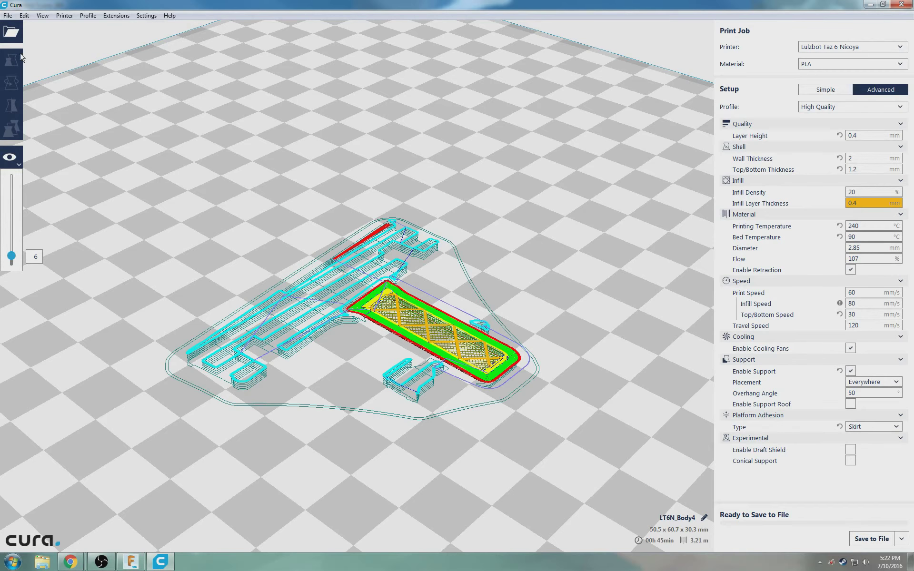
Step: Return to the solid view, rotate the mount a quarter turn about the blue vertical axis, and deselect it
left_click(18, 164)
left_click(20, 172)
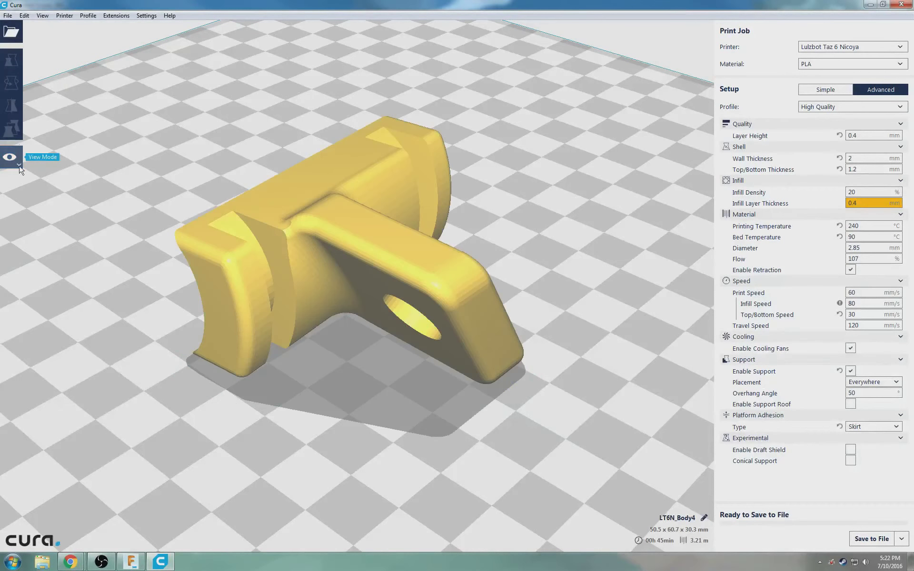
left_click(245, 207)
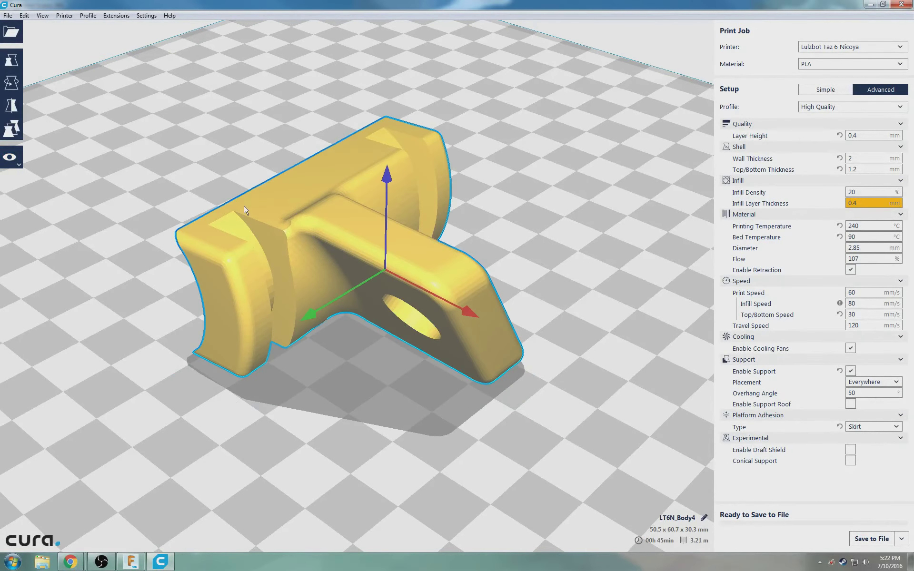
left_click(12, 84)
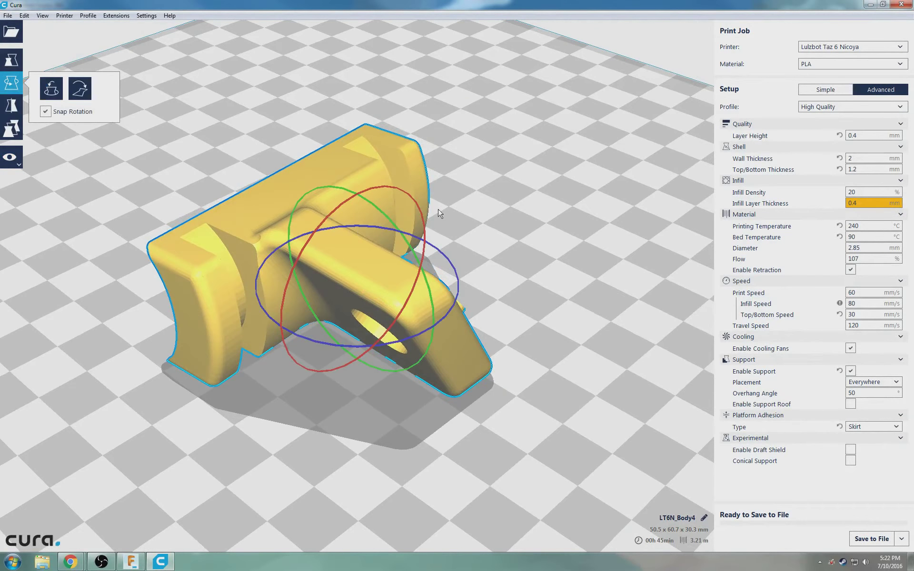
middle_click_drag(503, 297, 553, 201)
right_click_drag(553, 200, 577, 264)
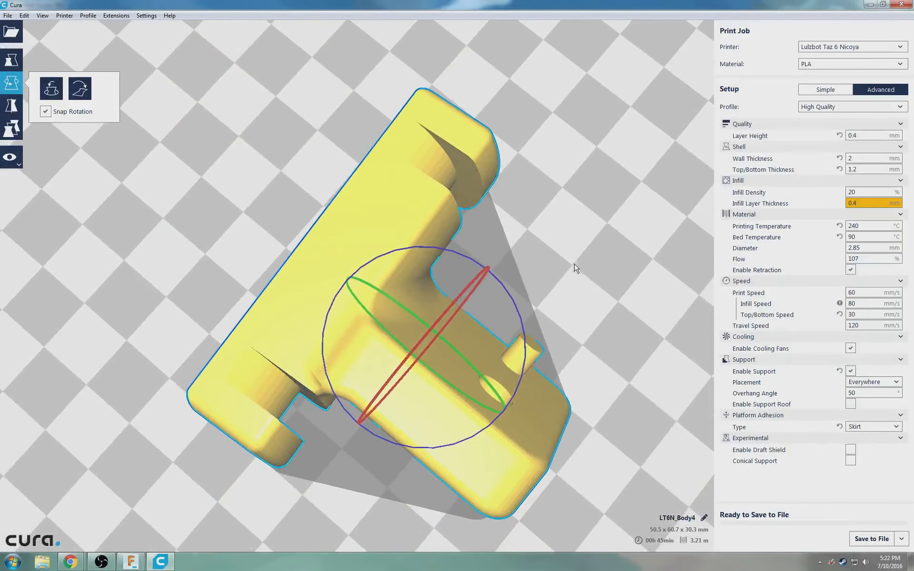
mouse_move(517, 312)
left_mouse_down()
mouse_move(467, 250)
mouse_move(380, 228)
mouse_move(347, 238)
left_mouse_up()
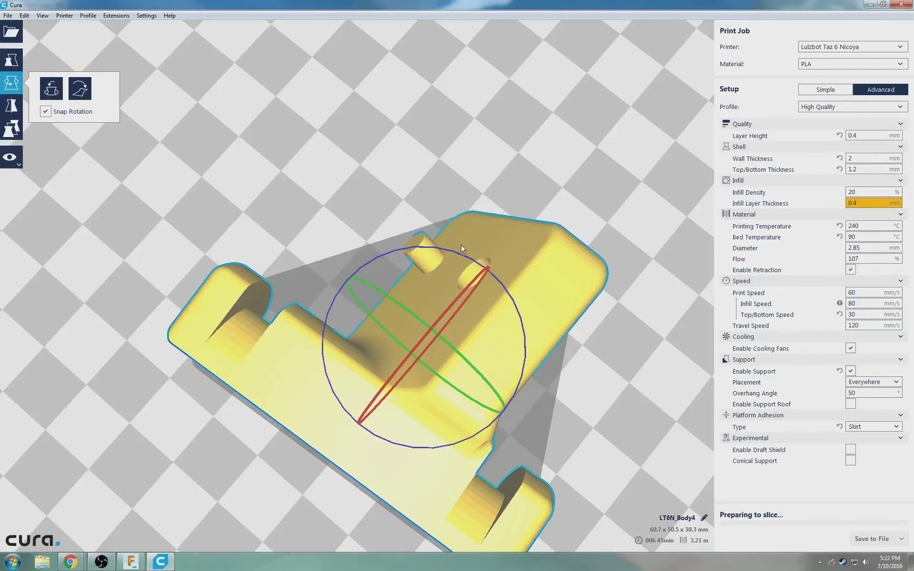
left_click(333, 172)
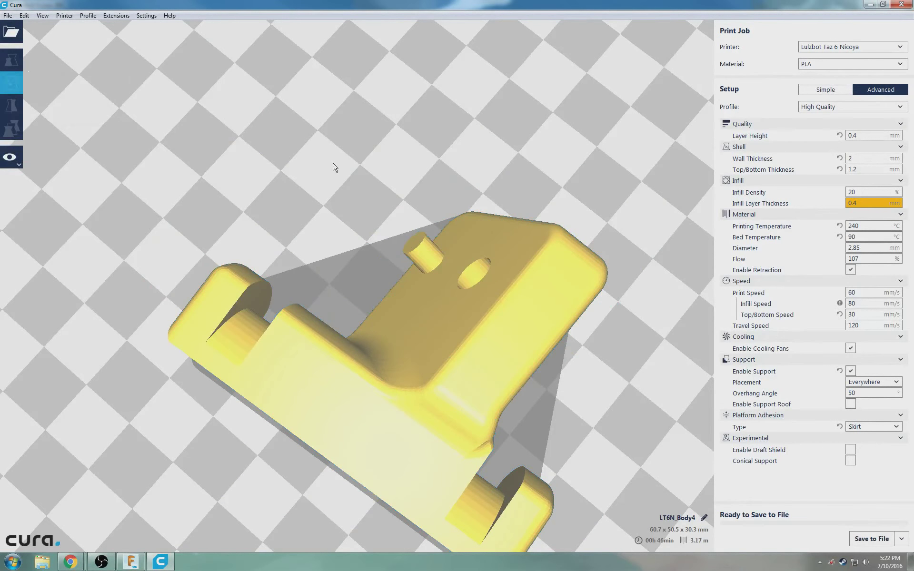
Step: Show the rotated mount in layer view and raise the displayed layer gradually to 53 to examine its infill and supports
left_click(10, 158)
left_click(28, 198)
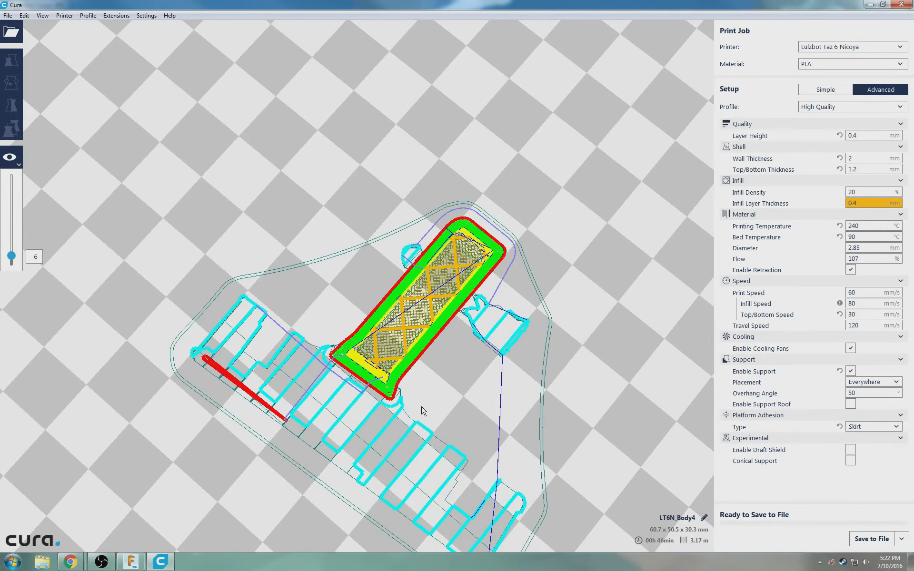
middle_click_drag(422, 407, 476, 334)
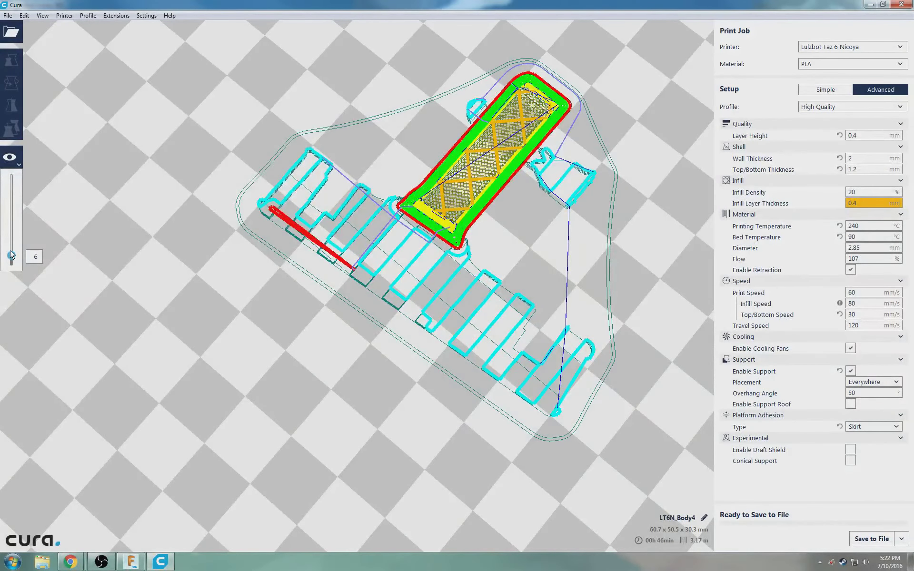
left_click_drag(12, 255, 12, 257)
left_click_drag(10, 255, 11, 254)
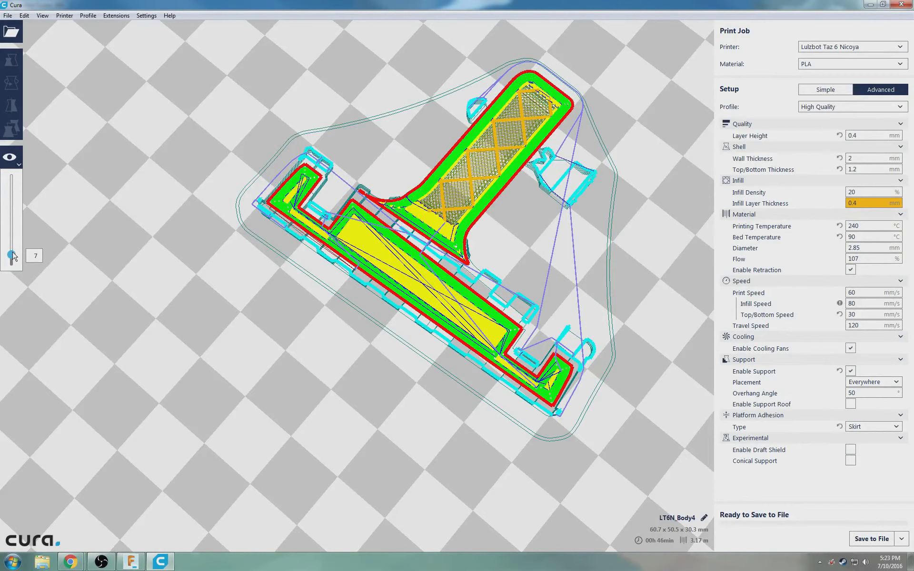
left_click_drag(12, 256, 12, 253)
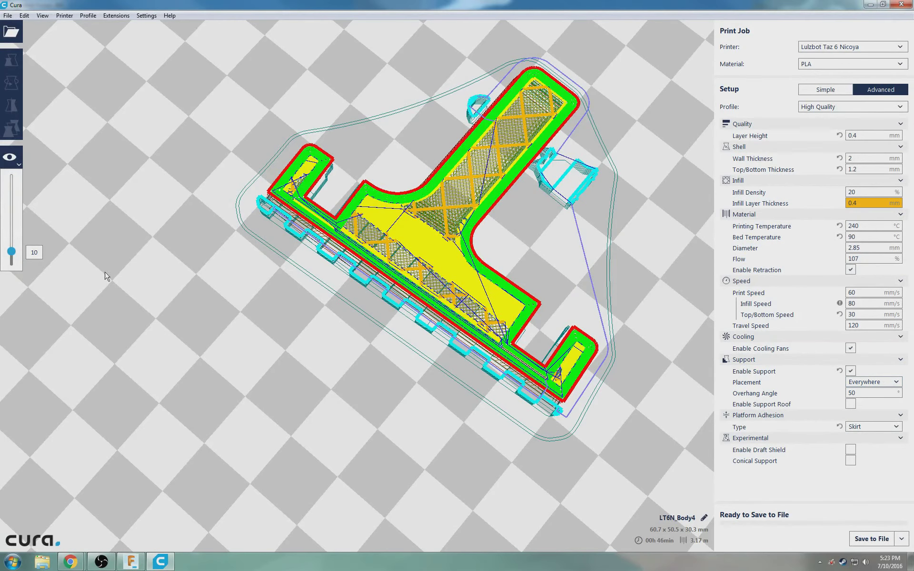
left_click_drag(12, 252, 12, 245)
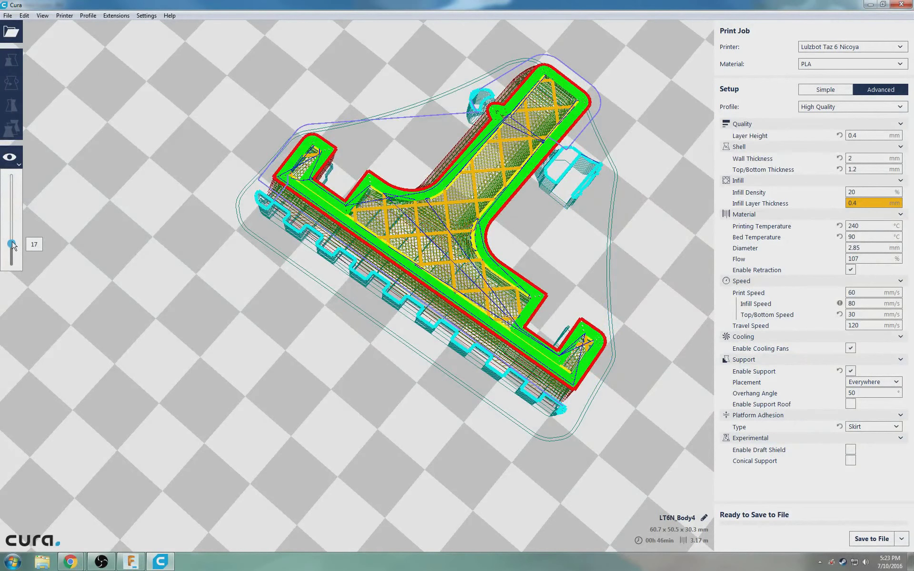
left_click_drag(13, 243, 17, 206)
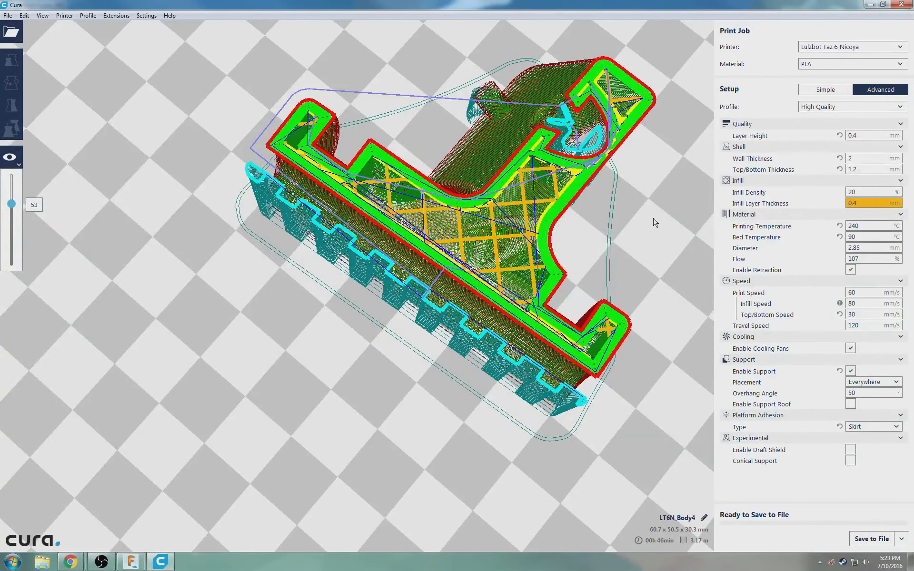
Step: Set the support overhang angle to 60° and check the supports beneath the mount's curved edge and arm
right_click_drag(656, 222, 427, 185)
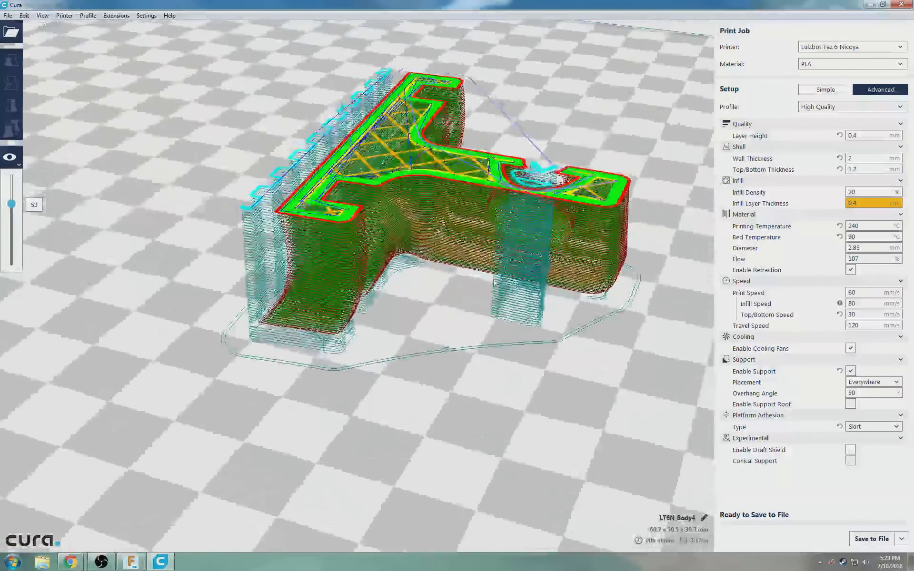
middle_click_drag(526, 218, 426, 322)
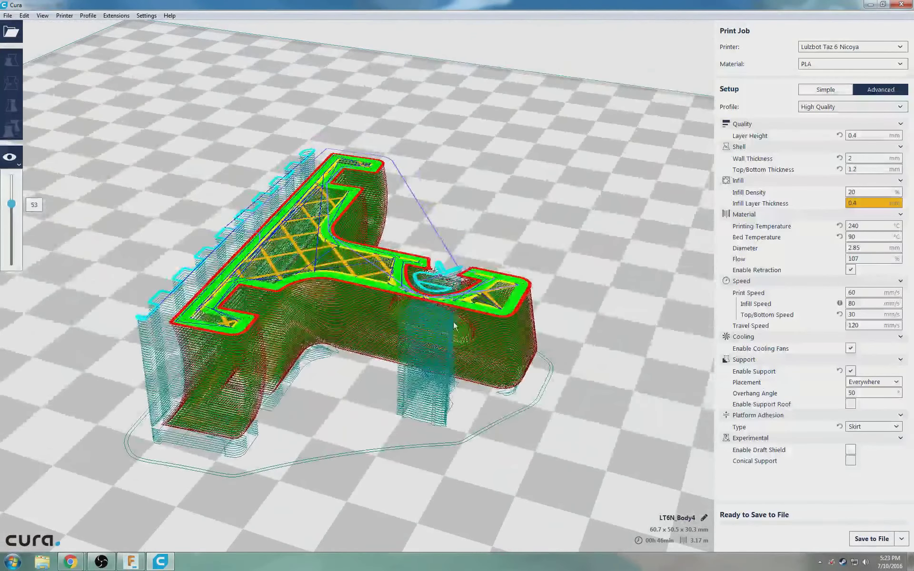
right_click_drag(454, 326, 469, 281)
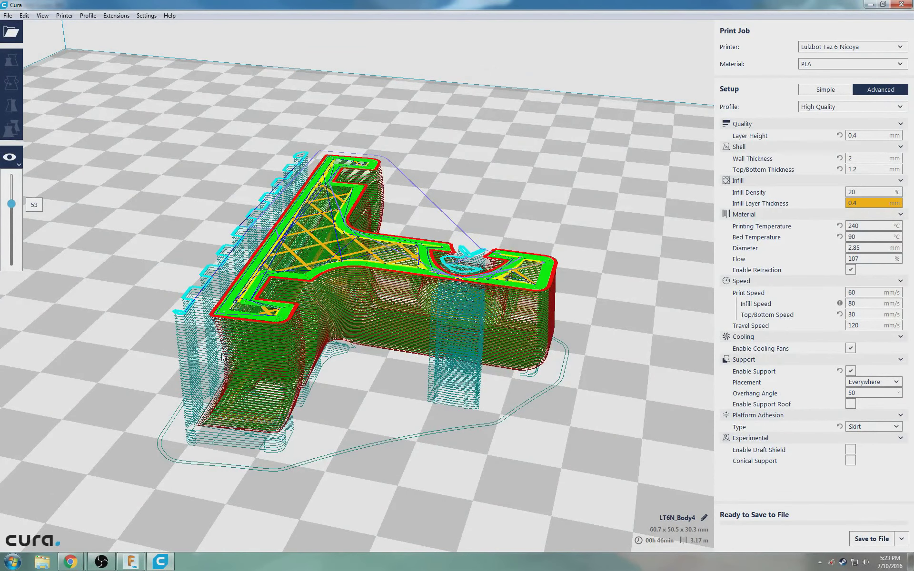
scroll(240, 356, "up", 1)
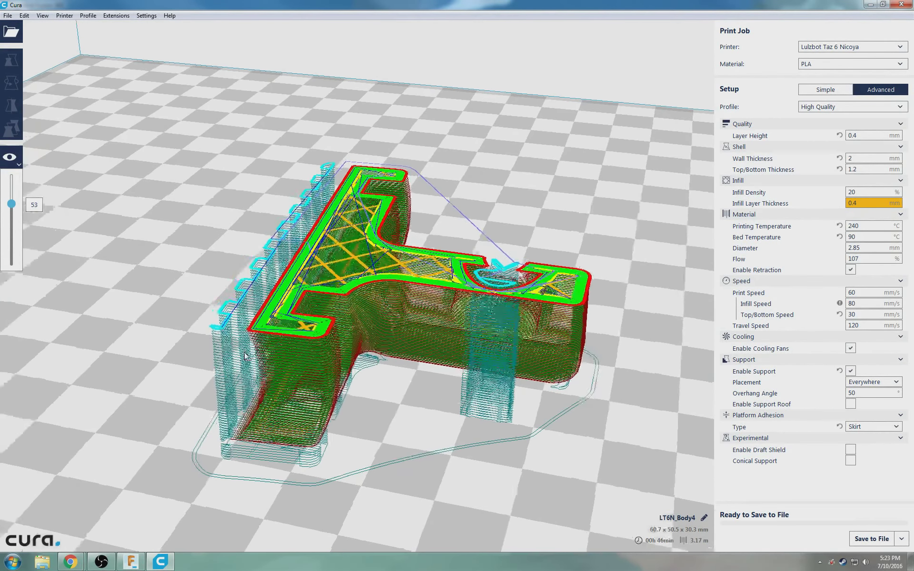
scroll(244, 356, "up", 4)
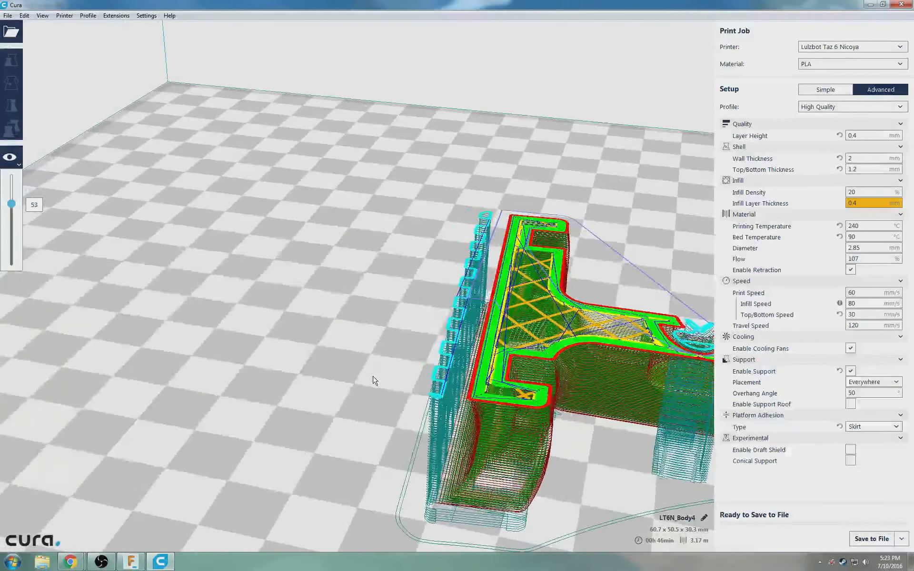
middle_click_drag(374, 380, 343, 360)
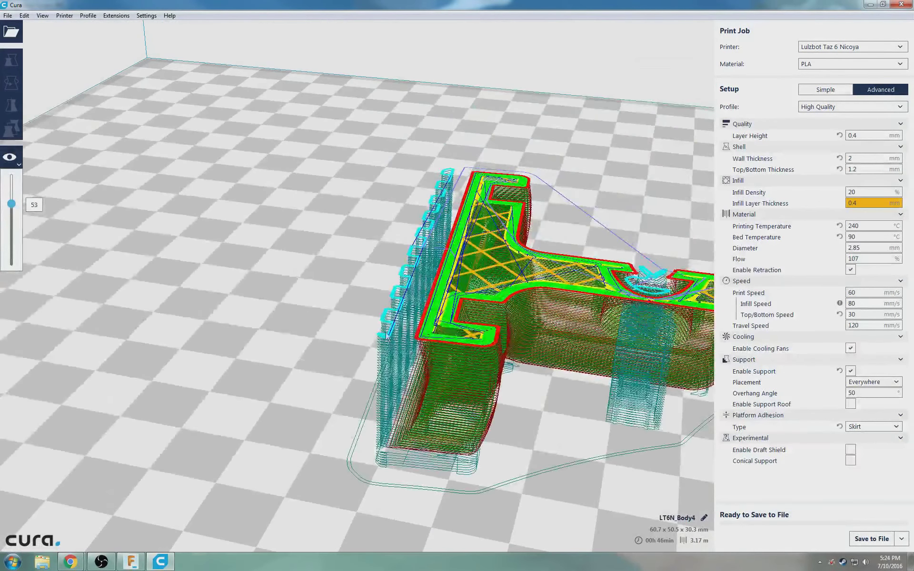
double_click(862, 393)
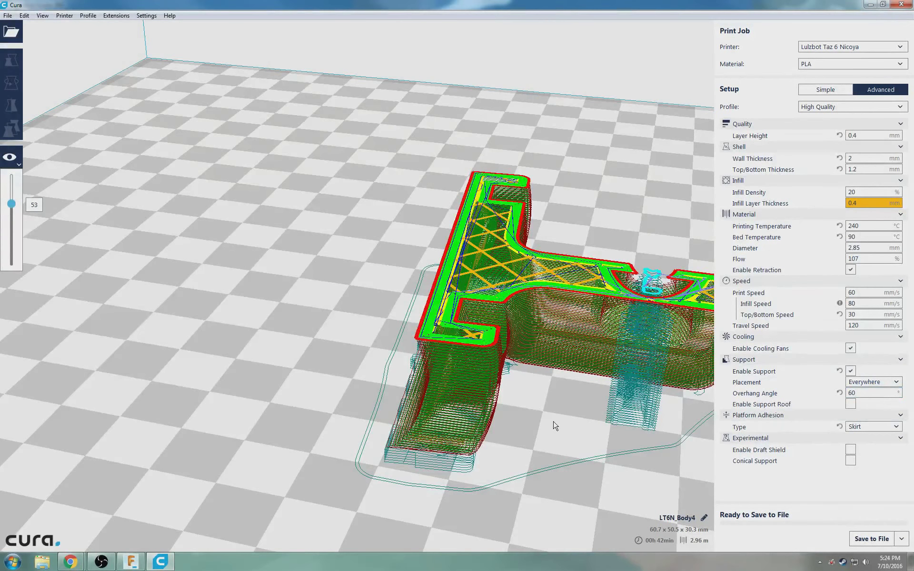
right_click_drag(520, 428, 590, 375)
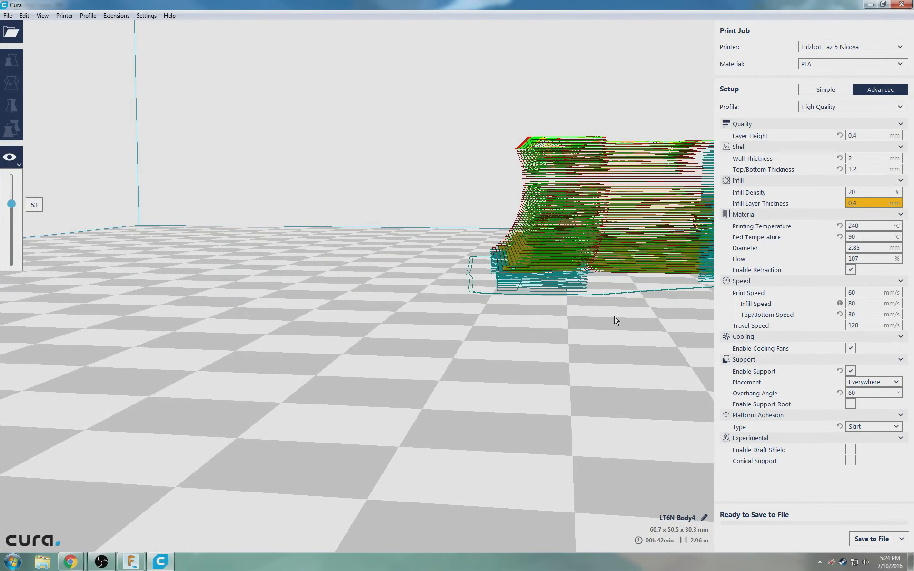
middle_click_drag(616, 320, 479, 361)
right_click_drag(627, 391, 641, 428)
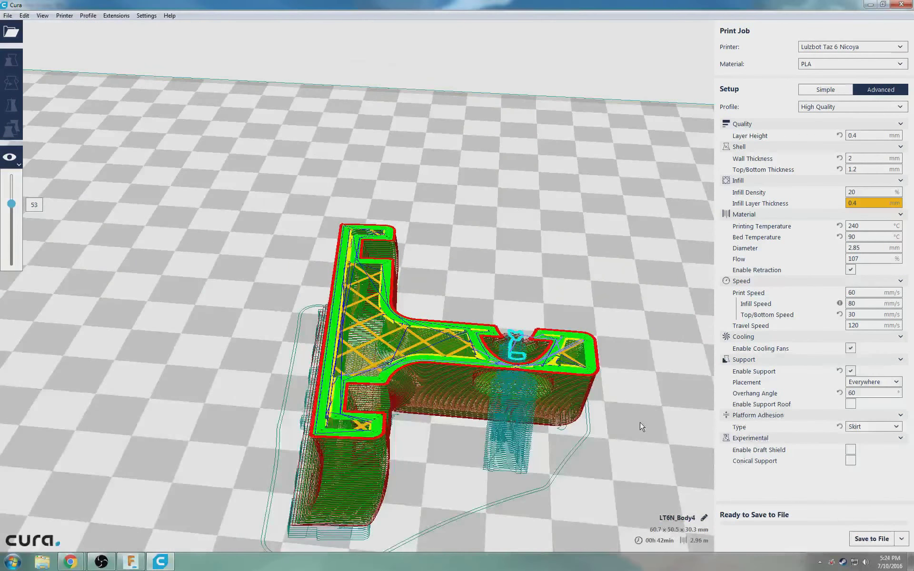